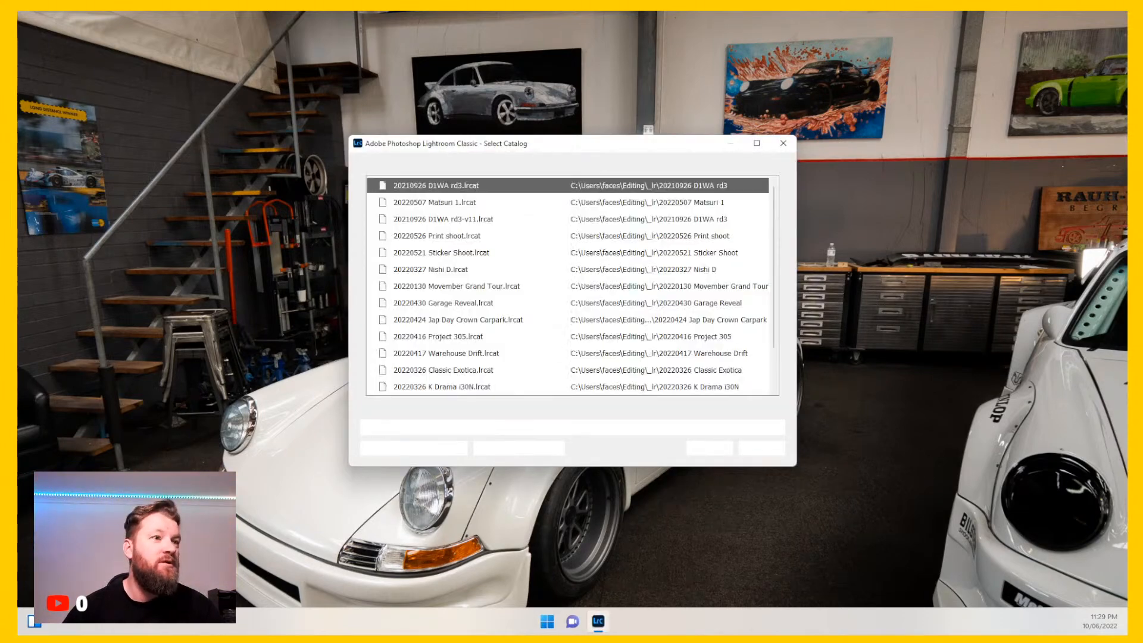
# Step: Open the 20220507 Matsuri 1 catalog
pyautogui.click(478, 205)
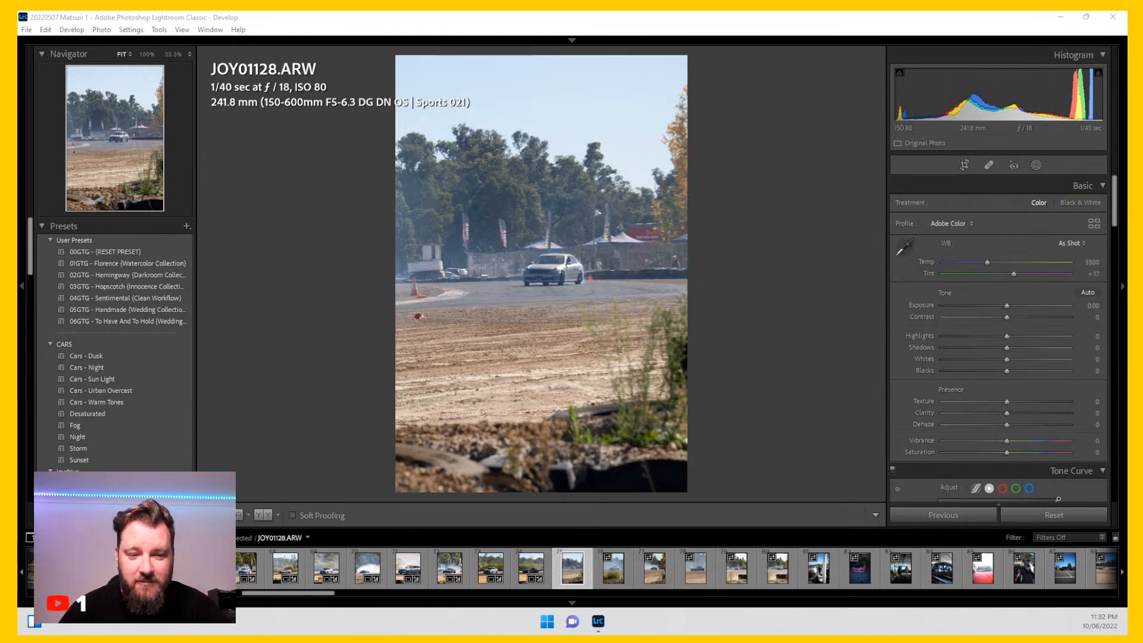
# Step: Switch to Windows Media Player and browse its music library folders and view options
pyautogui.moveTo(1127, 113); pyautogui.dragTo(589, 72)
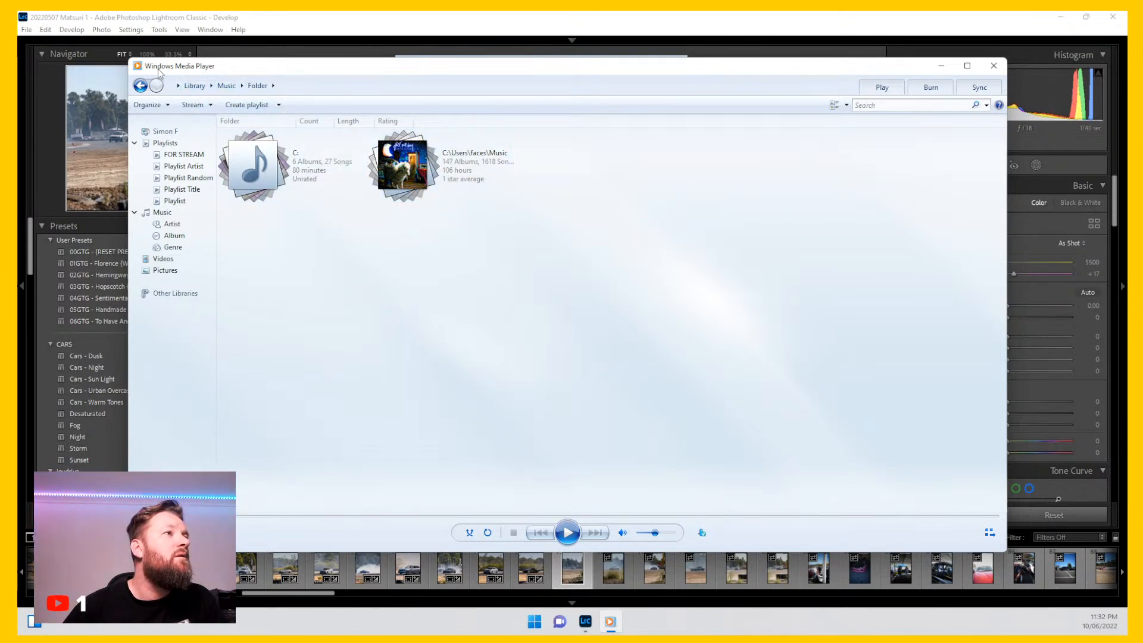
pyautogui.click(137, 66)
pyautogui.click(606, 73)
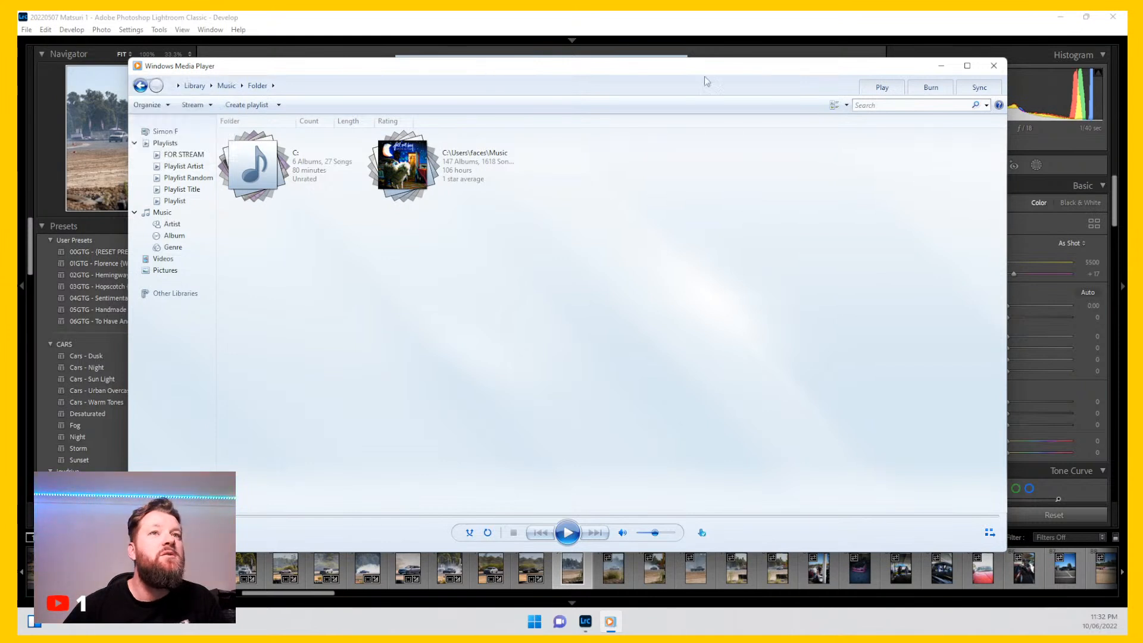
pyautogui.click(837, 106)
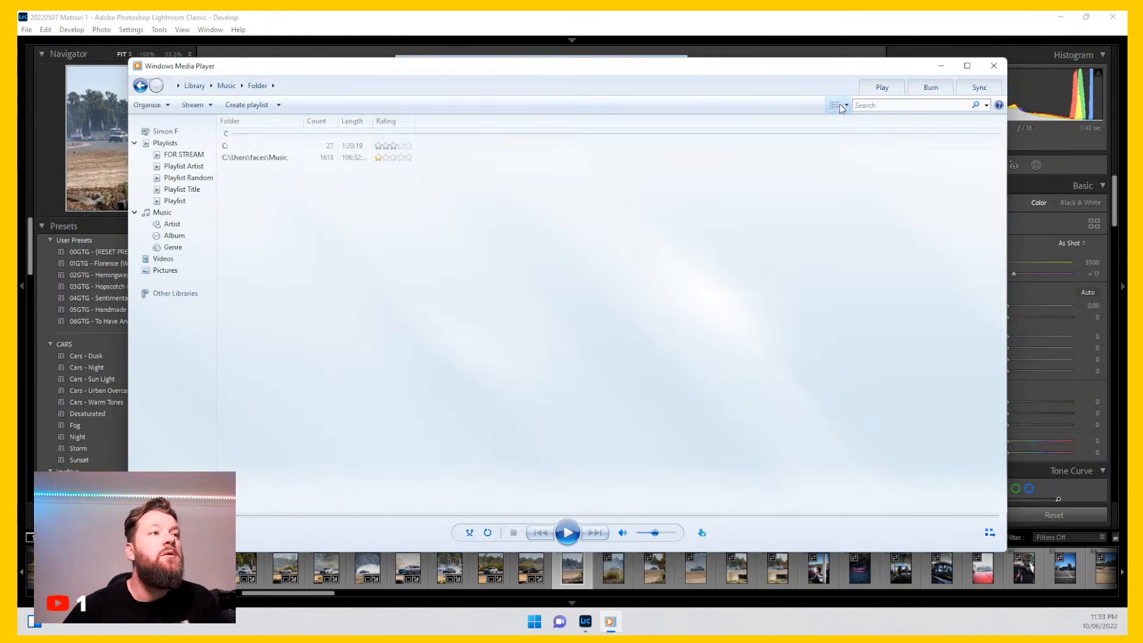
pyautogui.click(840, 106)
pyautogui.click(280, 106)
pyautogui.click(281, 263)
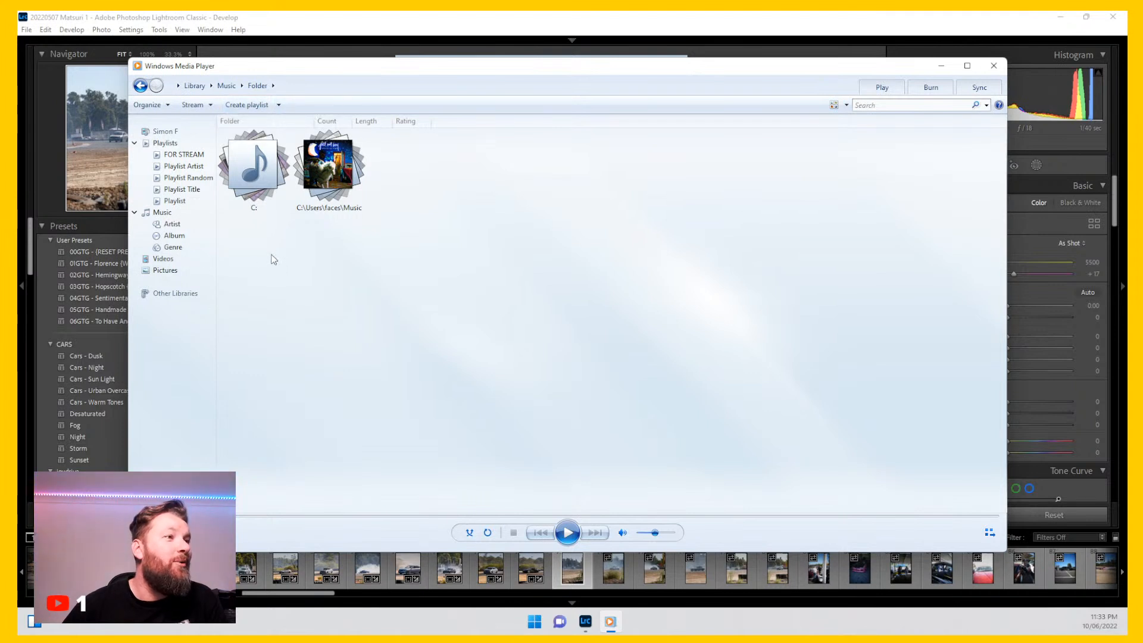
pyautogui.click(173, 295)
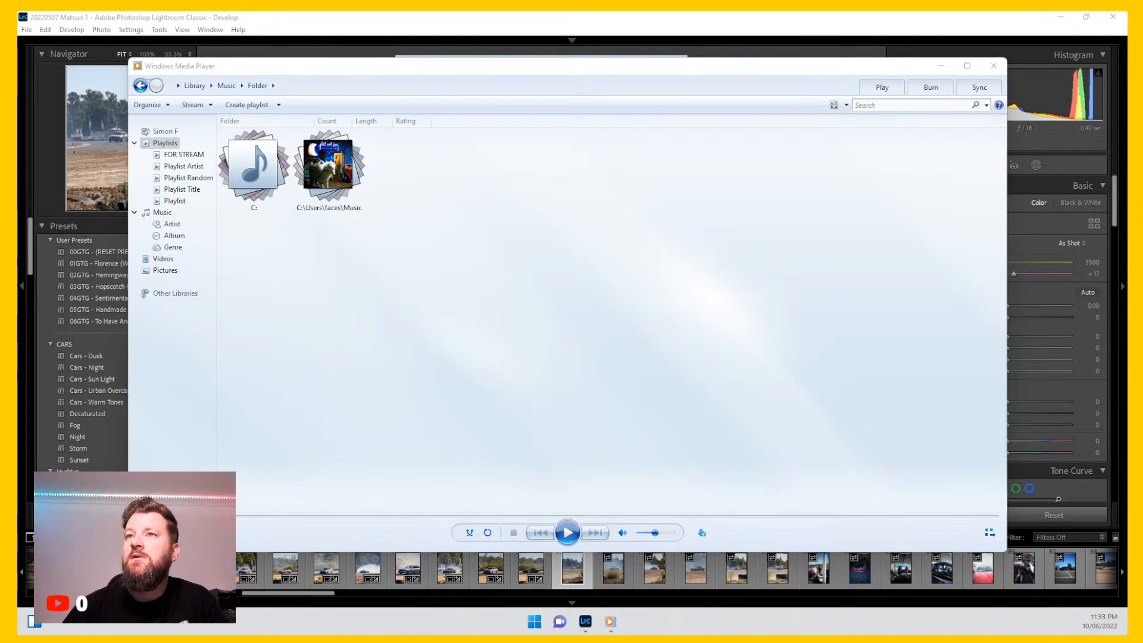
# Step: Add the _sounds copyright free music folder to the library and add it to the play list
pyautogui.moveTo(1131, 167); pyautogui.dragTo(492, 197)
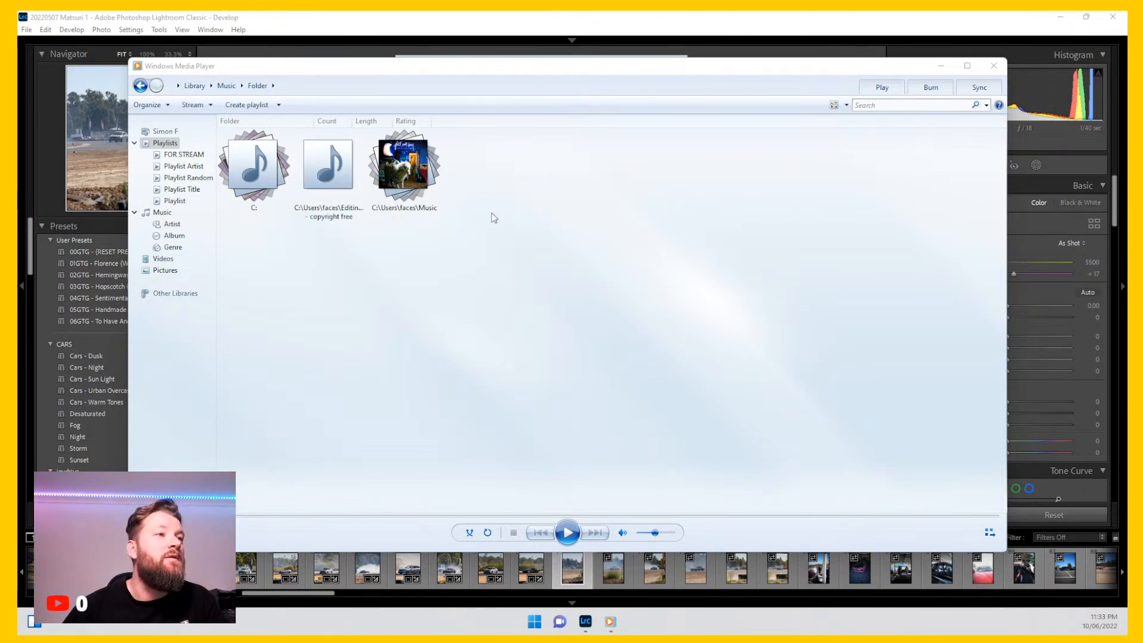
pyautogui.click(332, 174)
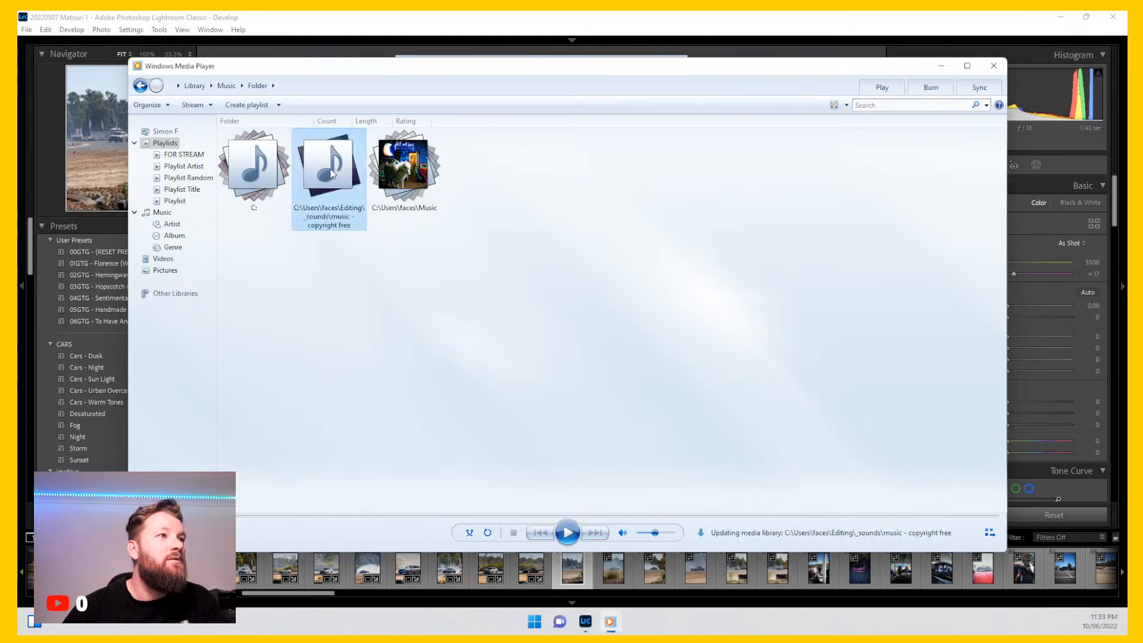
pyautogui.rightClick(330, 170)
pyautogui.moveTo(403, 230)
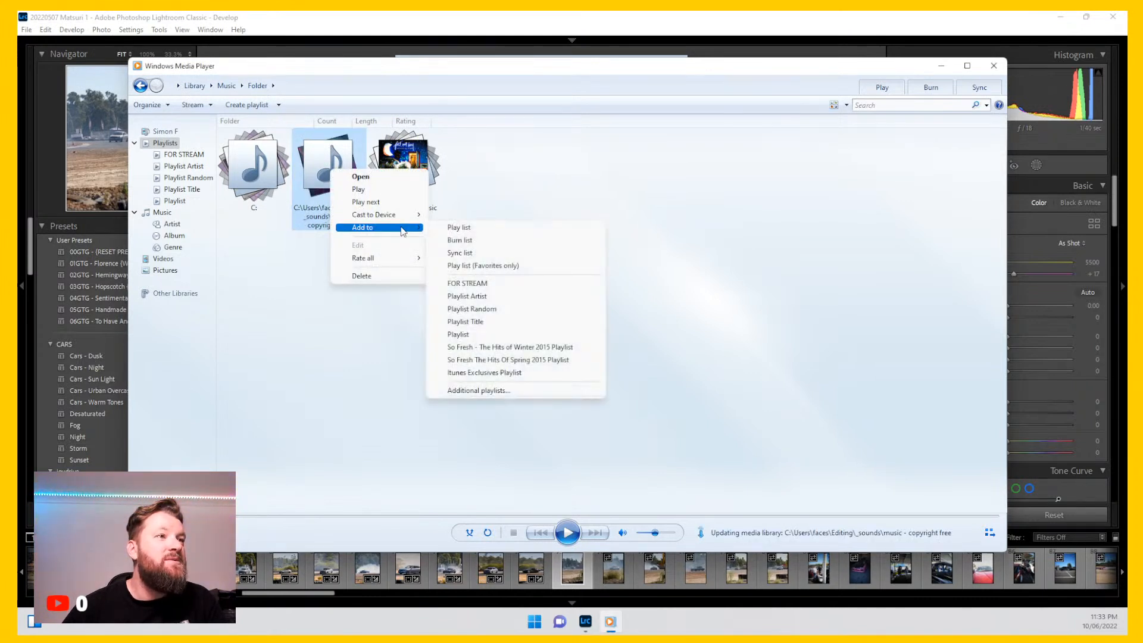
pyautogui.click(474, 227)
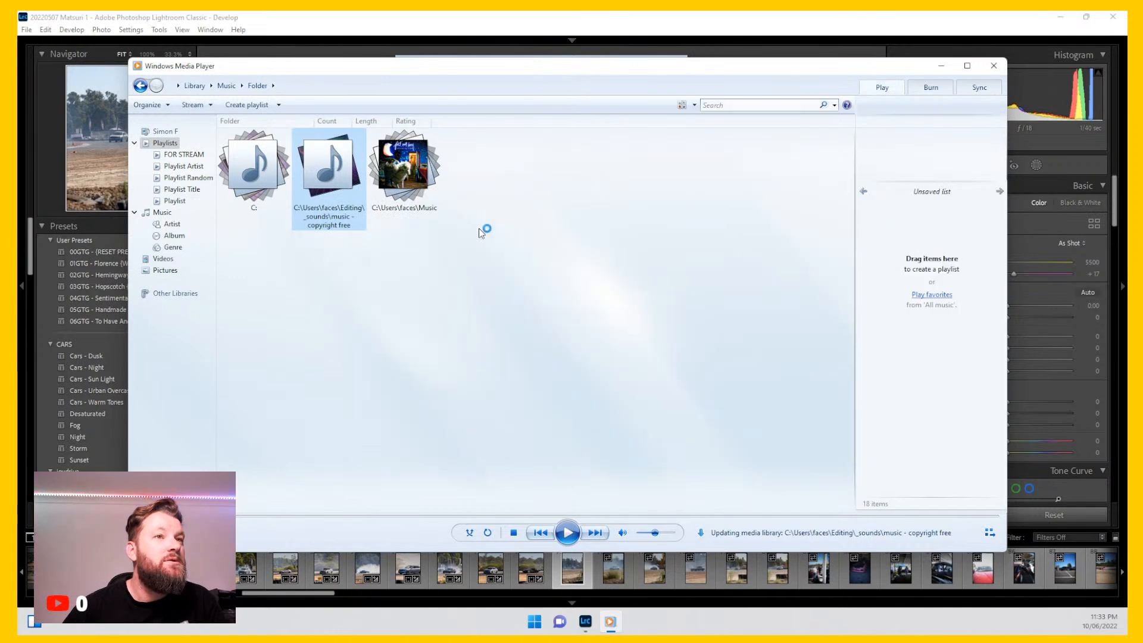
# Step: Add the copyright free music folder to the FOR STREAM playlist and lower the playback volume
pyautogui.rightClick(335, 173)
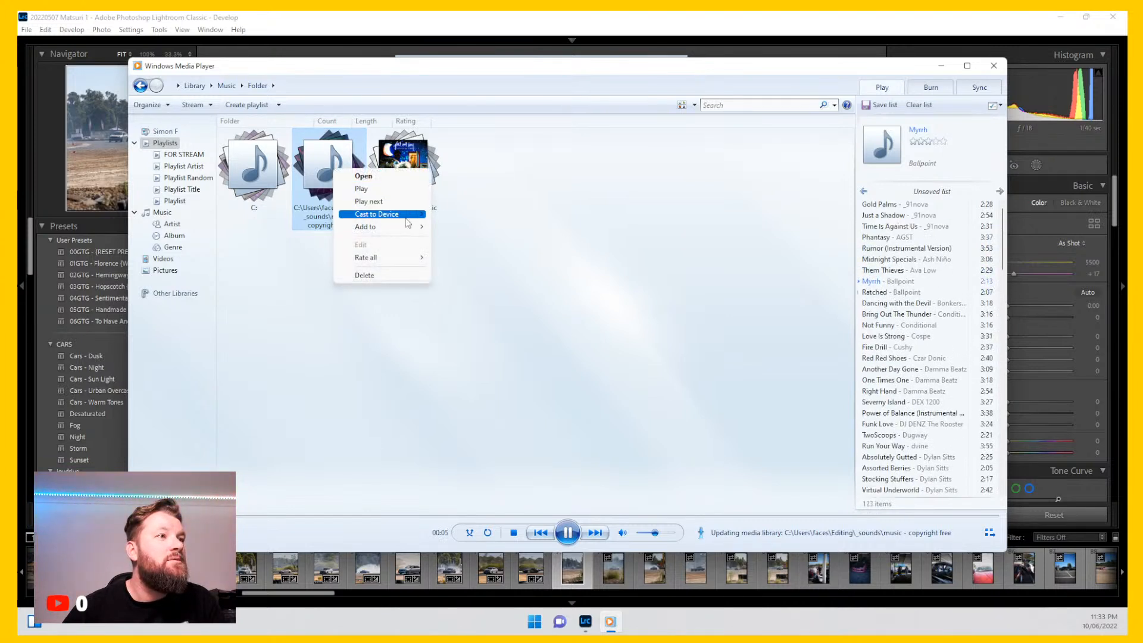
pyautogui.moveTo(404, 229)
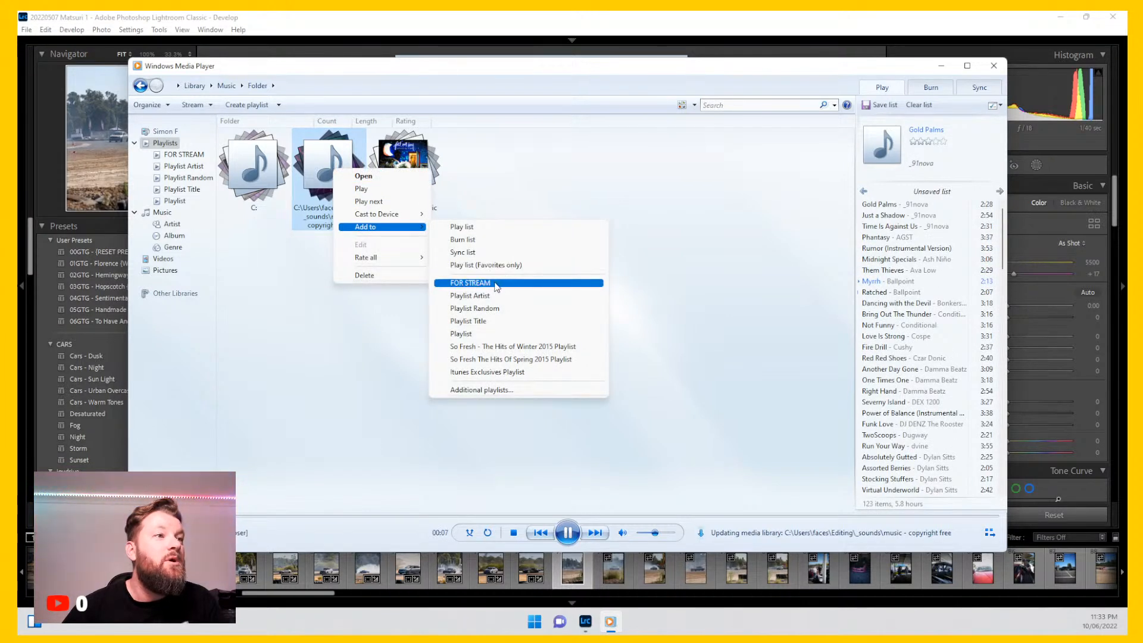
pyautogui.click(496, 285)
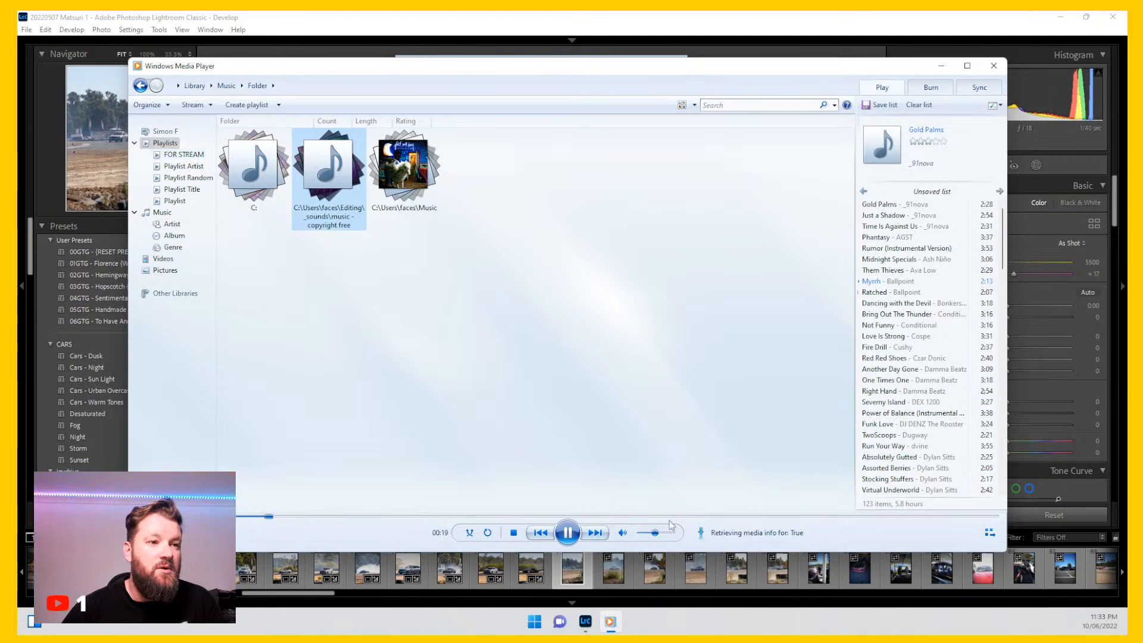
pyautogui.moveTo(655, 533); pyautogui.dragTo(642, 539)
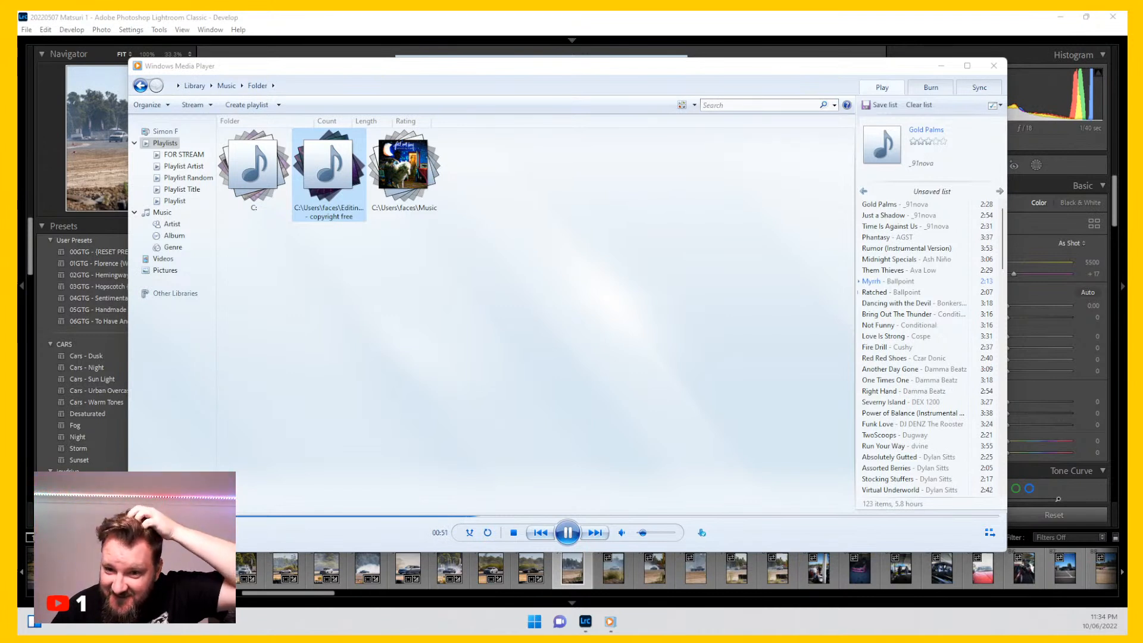
# Step: Pause playback and close Windows Media Player
pyautogui.click(567, 533)
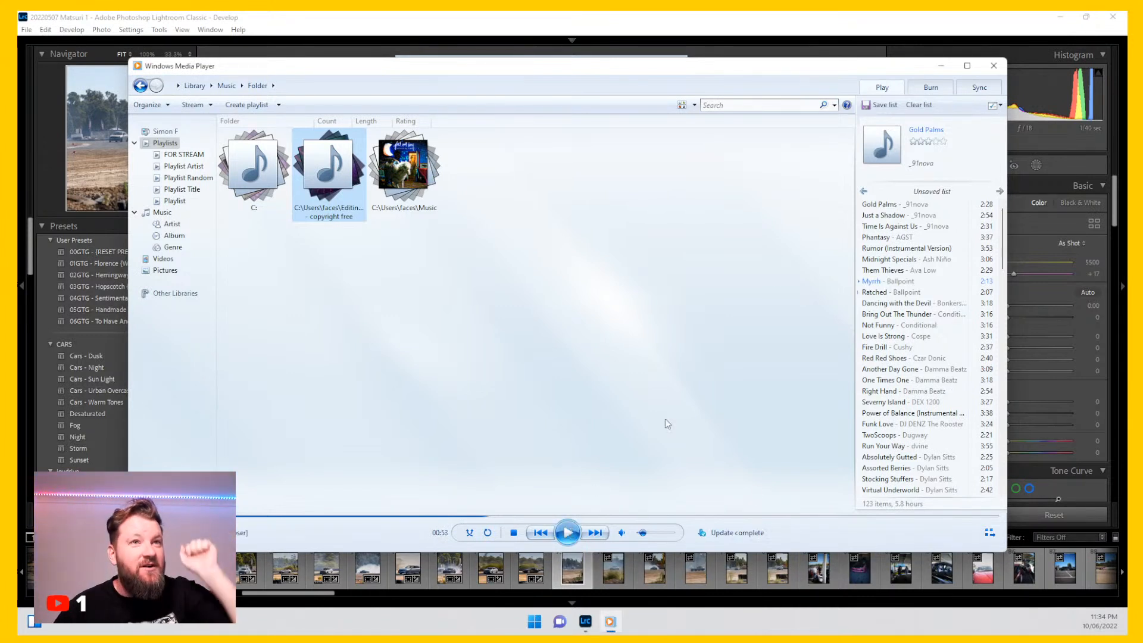
pyautogui.click(994, 66)
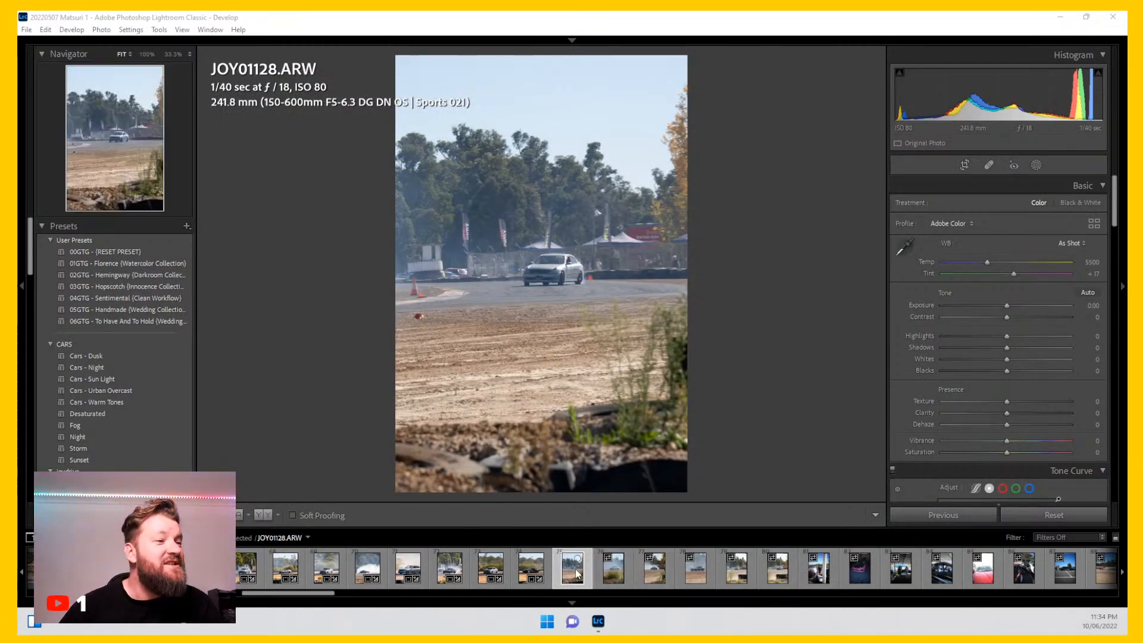
# Step: Crop the photo to a 4 x 5 / 8 x 10 aspect ratio, tightening the frame around the car
pyautogui.click(964, 165)
pyautogui.click(1065, 205)
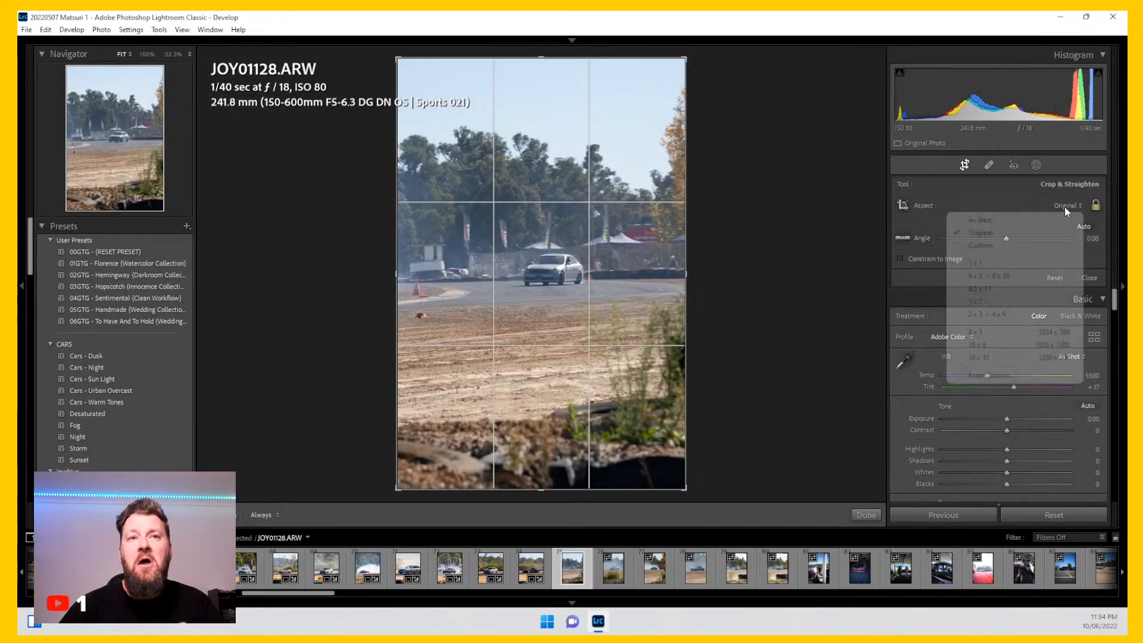
pyautogui.click(1012, 278)
pyautogui.moveTo(685, 453); pyautogui.dragTo(588, 371)
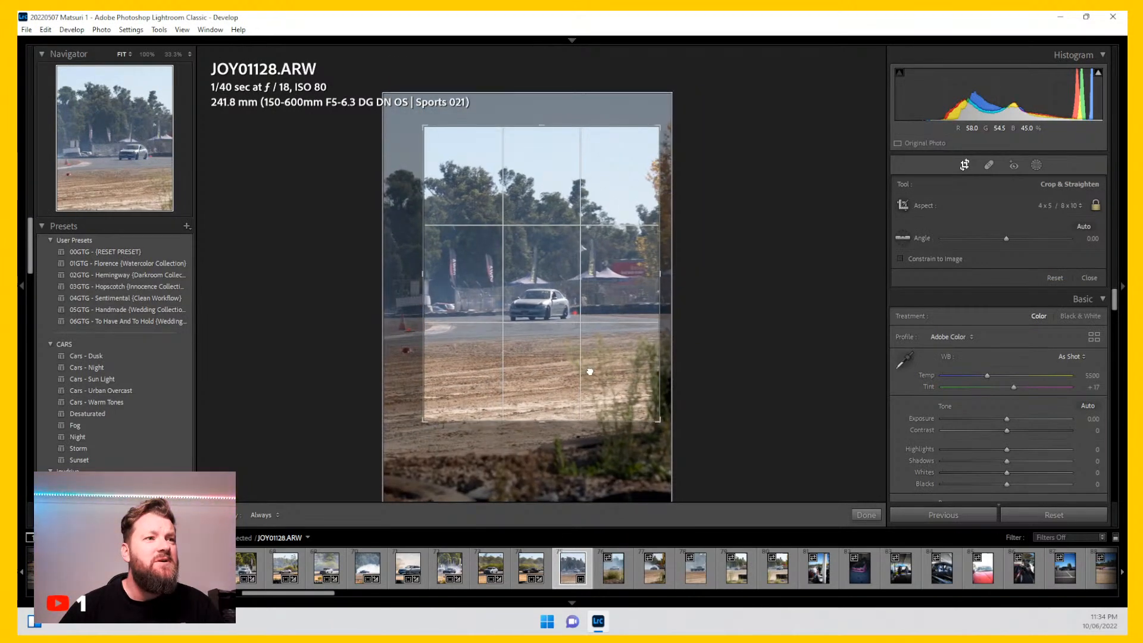
pyautogui.press('Return')
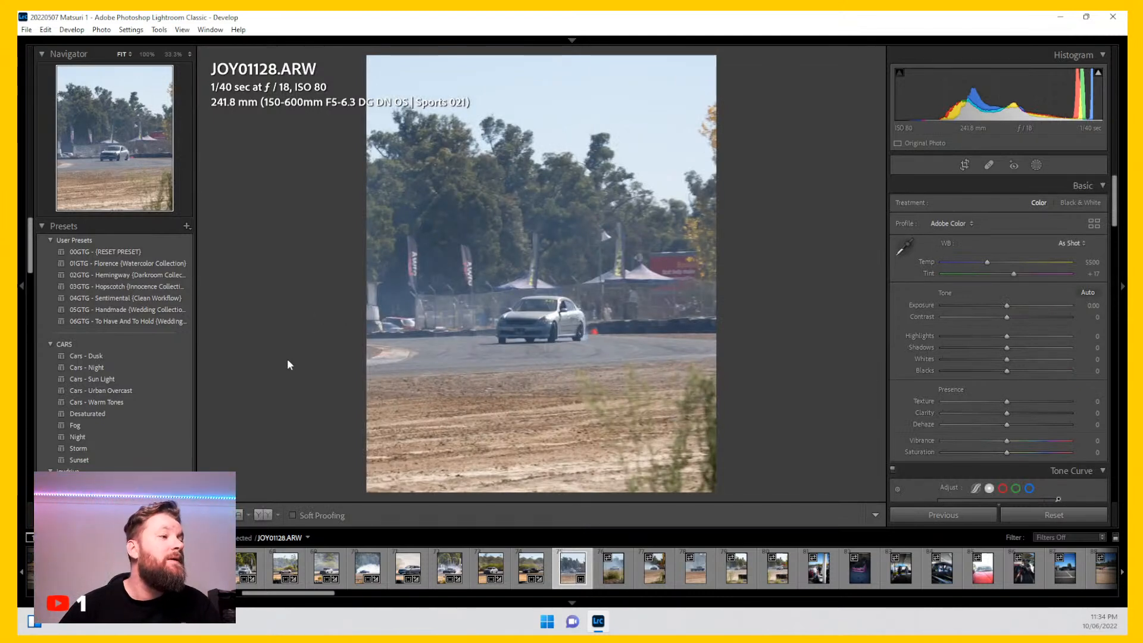
# Step: Apply the Collie - main track day preset from the joydrive presets
pyautogui.scroll(-5, 181, 359)
pyautogui.scroll(-5, 181, 359)
pyautogui.scroll(5, 181, 359)
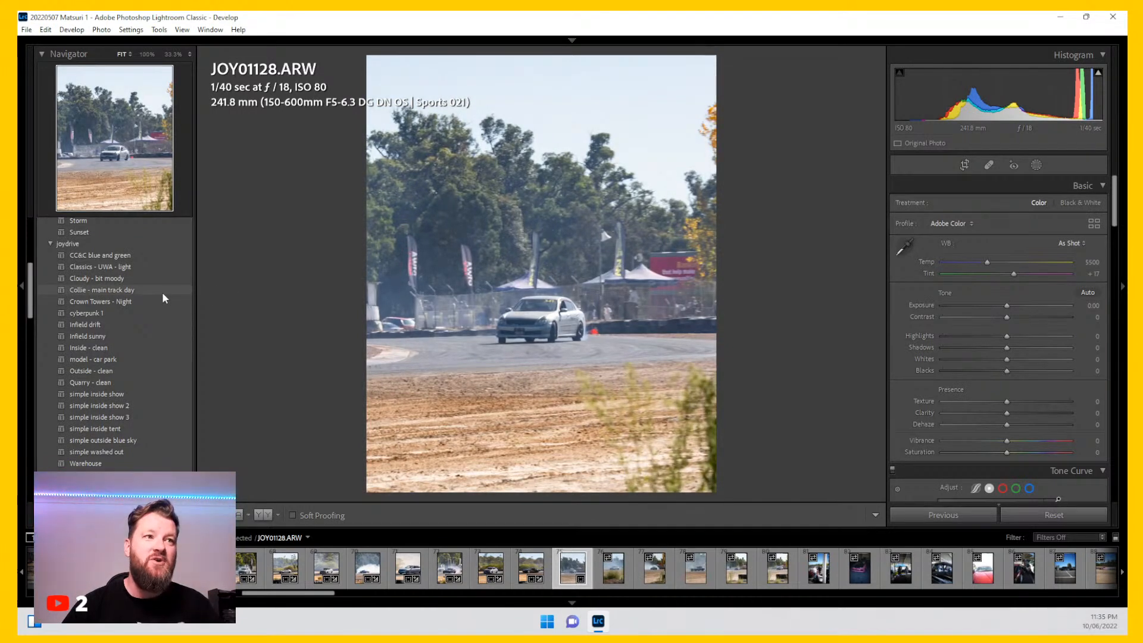
pyautogui.click(170, 289)
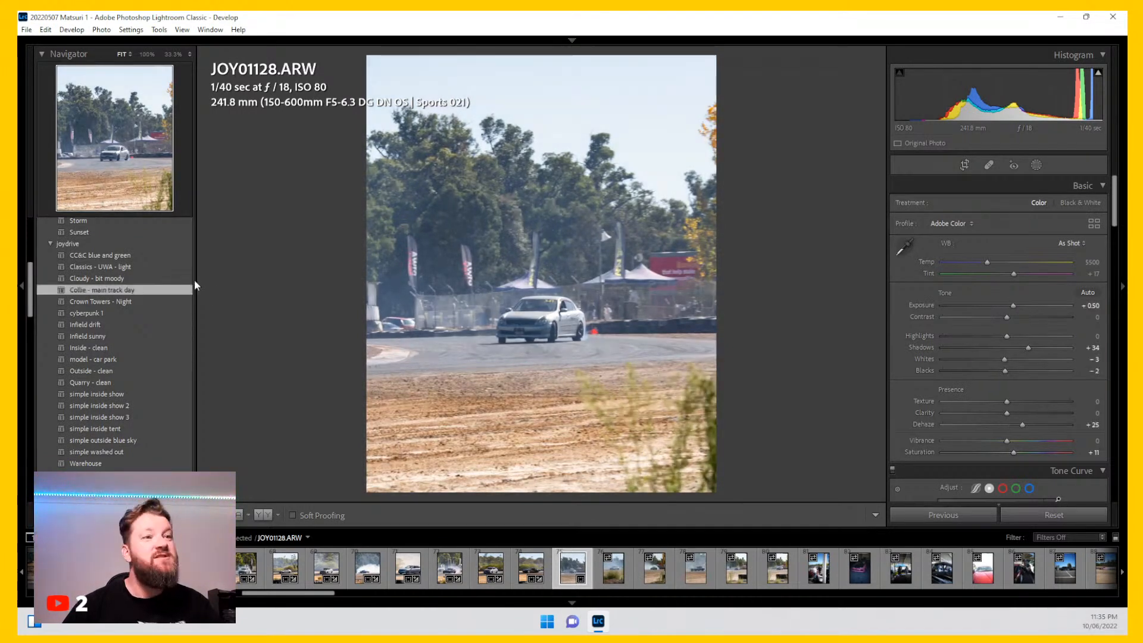
# Step: Raise Dehaze to +38 and set Highlights to -51, Shadows to +41 and Blacks to -13
pyautogui.moveTo(1022, 426); pyautogui.dragTo(1030, 425)
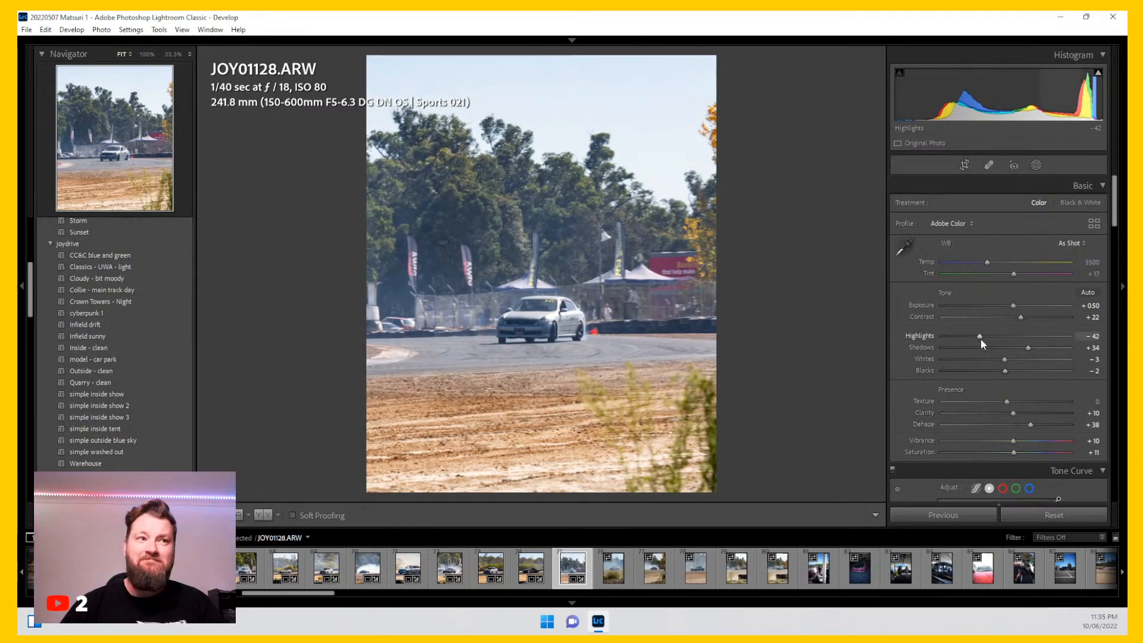
pyautogui.moveTo(981, 336); pyautogui.dragTo(974, 335)
pyautogui.moveTo(1005, 372); pyautogui.dragTo(1034, 348)
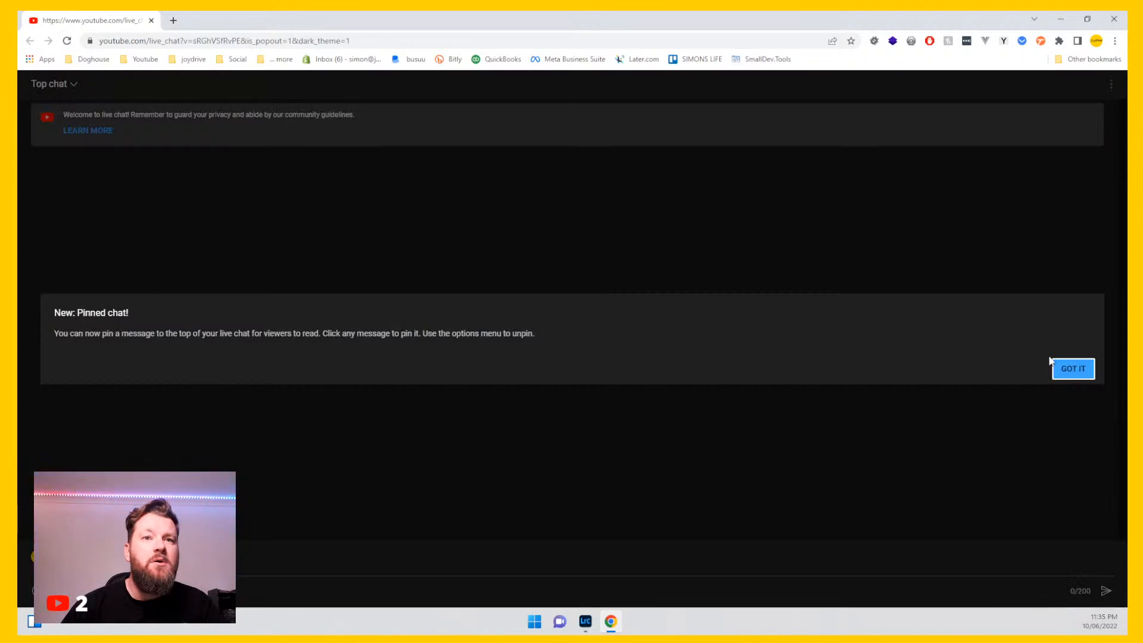
# Step: Dismiss the pinned-chat notice in the YouTube live chat browser window and move the window aside
pyautogui.click(1073, 368)
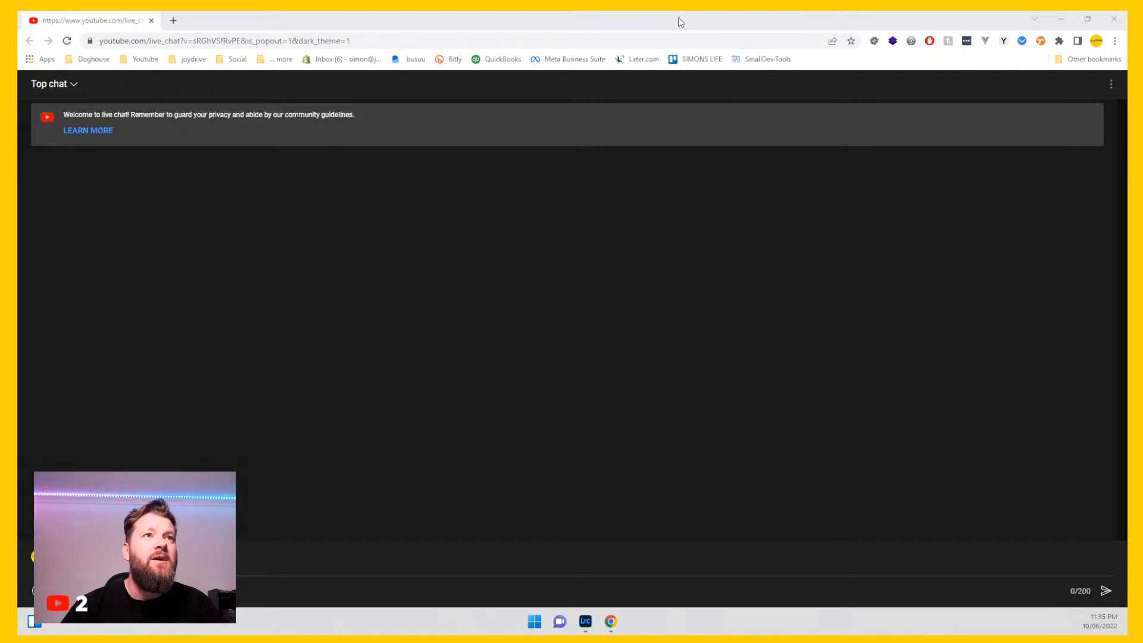
pyautogui.moveTo(678, 18); pyautogui.dragTo(1127, 119)
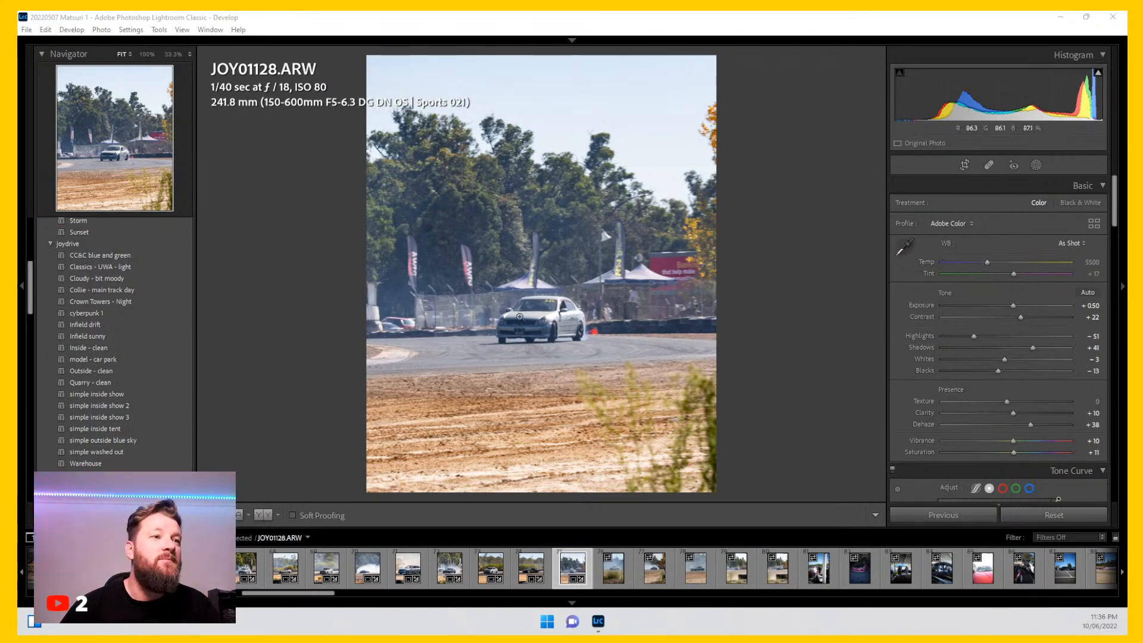
# Step: Inspect the car at full zoom and remove the photo from the catalog
pyautogui.click(532, 324)
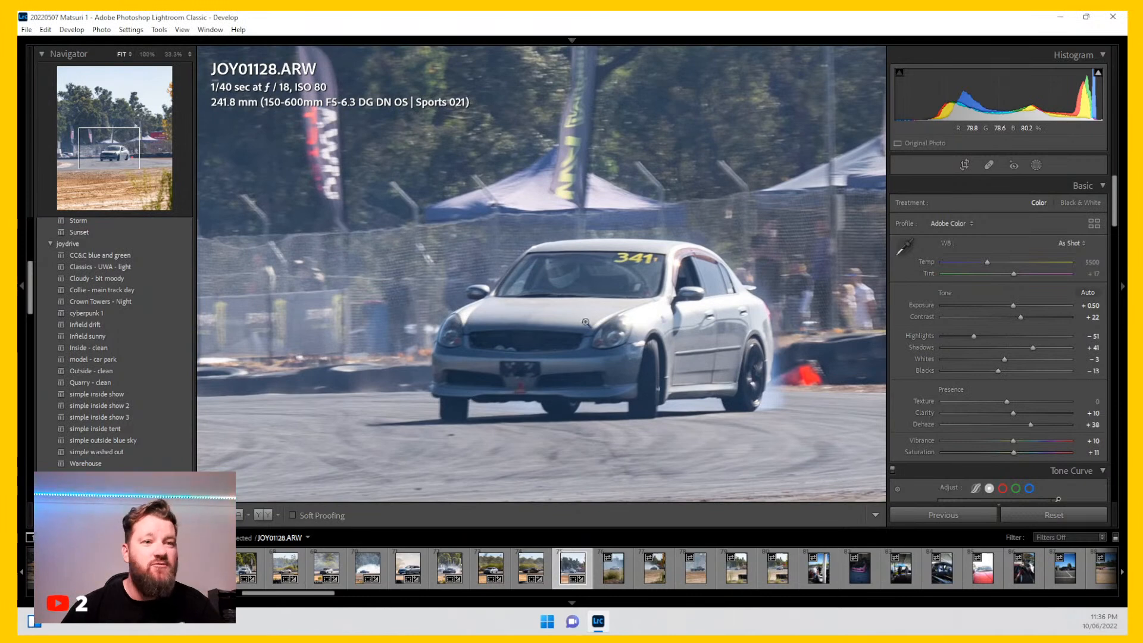
pyautogui.click(584, 322)
pyautogui.press('Delete')
pyautogui.press('Return')
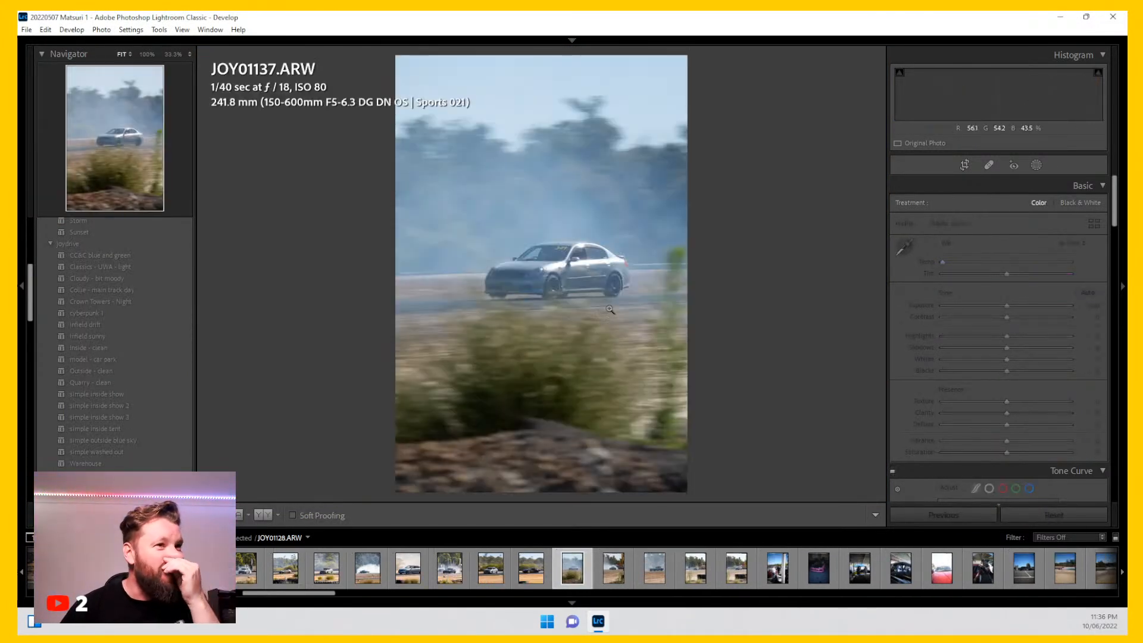
# Step: Inspect the next photo at 100% and apply the Collie - main track day preset
pyautogui.click(555, 252)
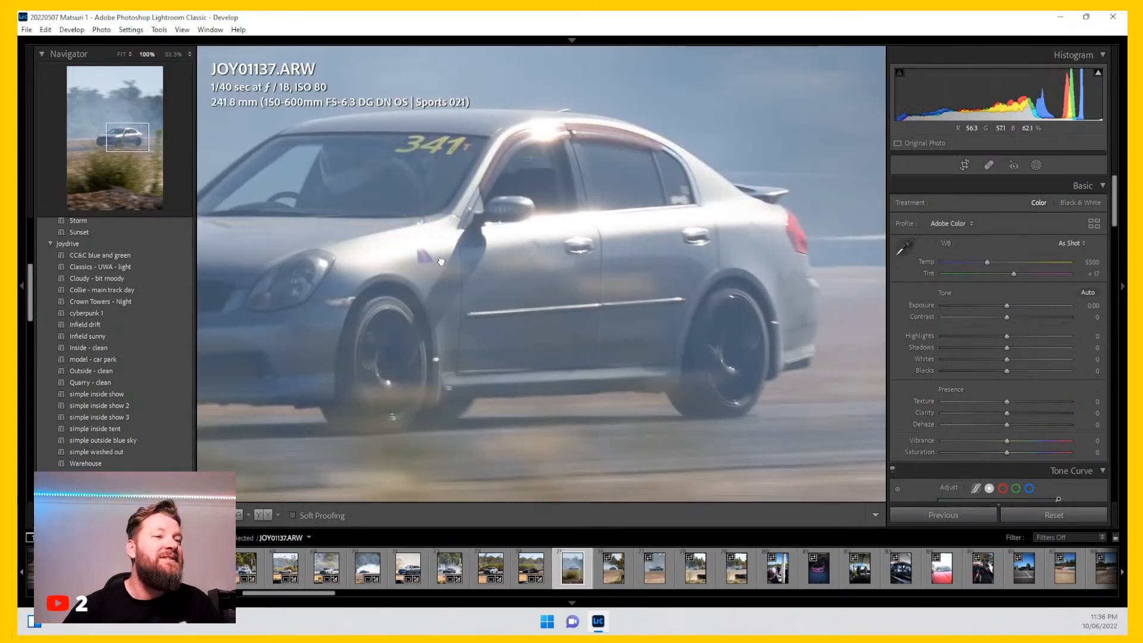
pyautogui.click(441, 261)
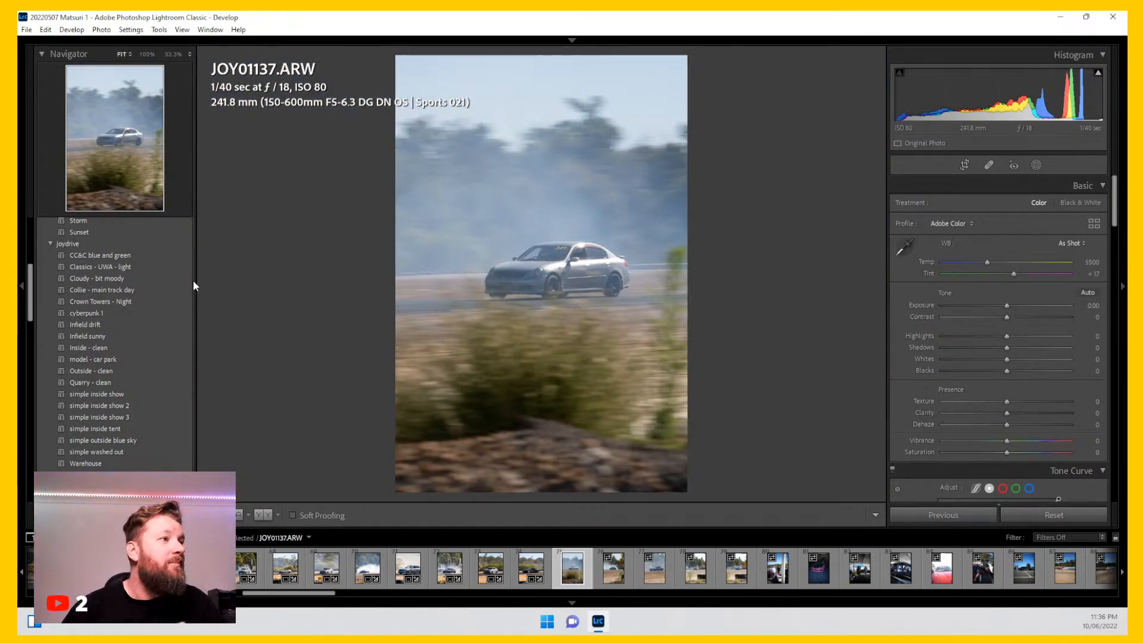
pyautogui.click(163, 291)
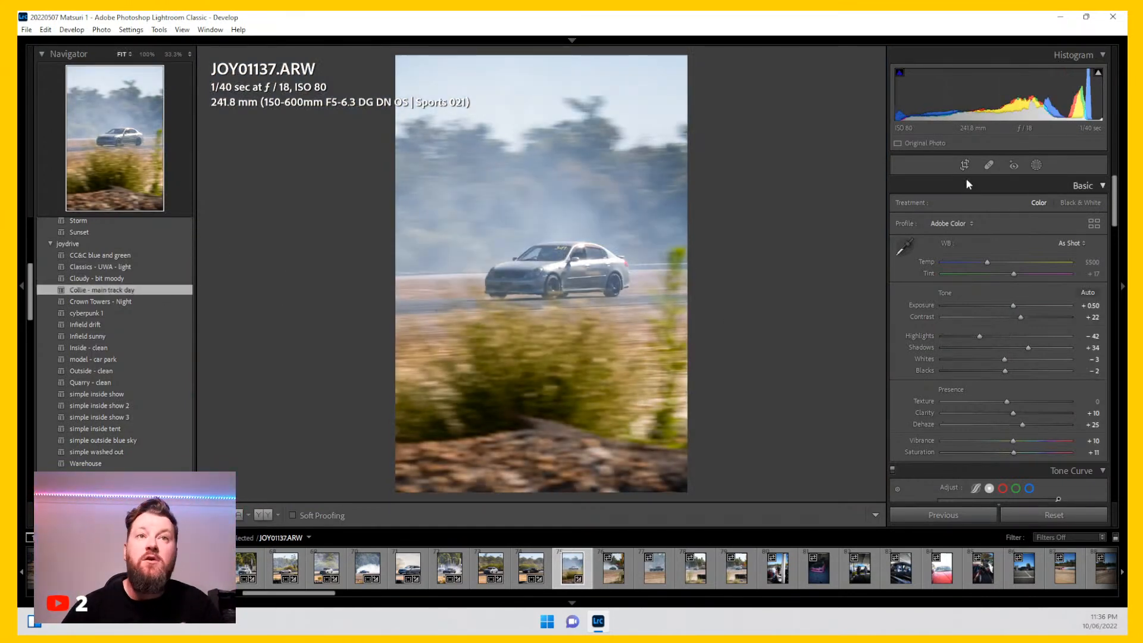
# Step: Crop the photo to a 4 x 5 / 8 x 10 aspect ratio, framing the car more tightly
pyautogui.click(965, 165)
pyautogui.click(1059, 205)
pyautogui.click(1024, 278)
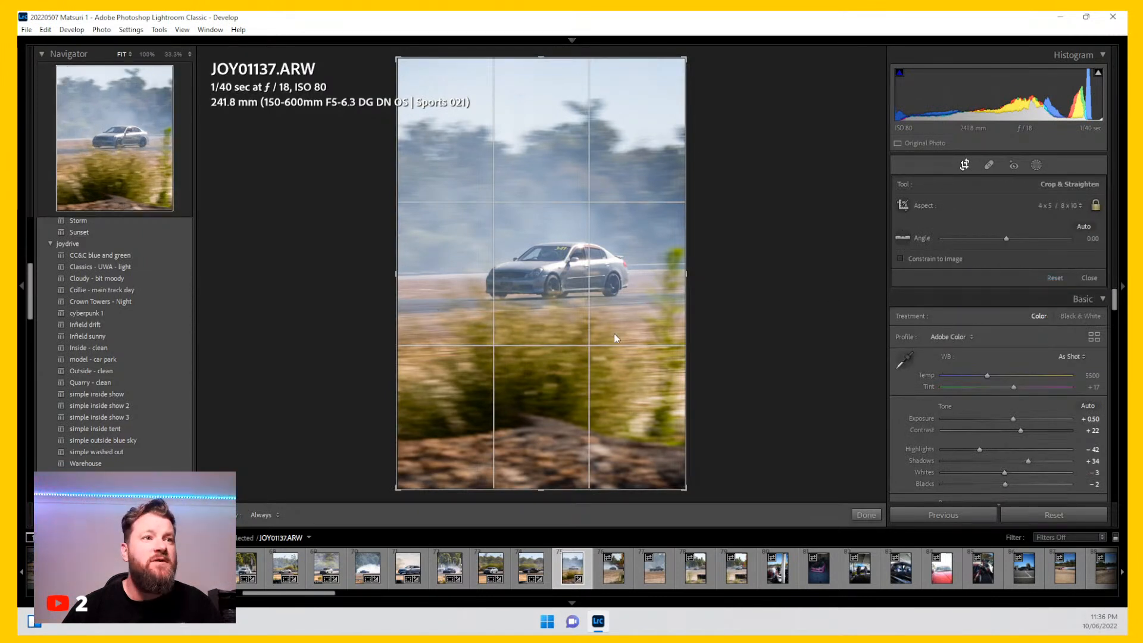
pyautogui.moveTo(397, 455); pyautogui.dragTo(424, 441)
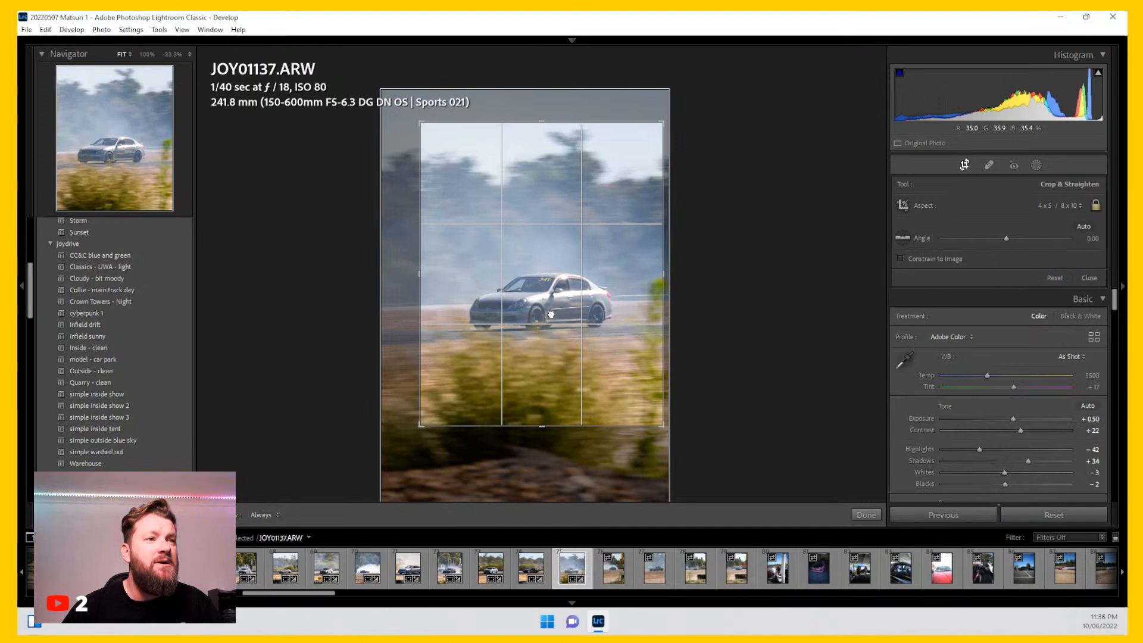
pyautogui.press('Return')
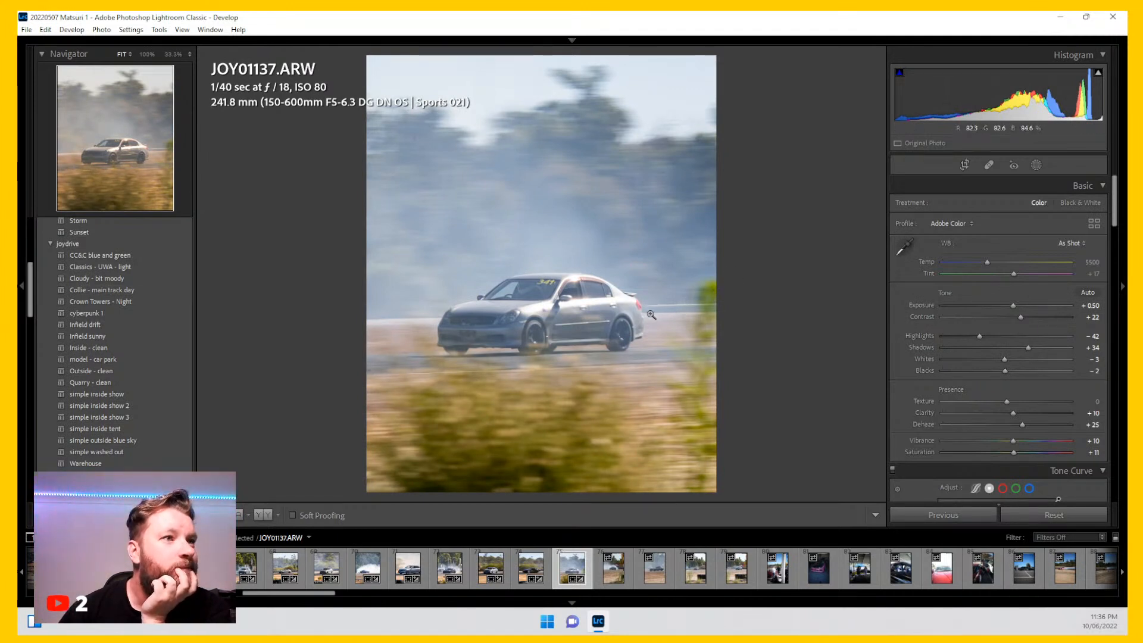
# Step: In the HSL panel, set Yellow saturation to -16, Blue saturation to -43 and Blue luminance to -12
pyautogui.moveTo(985, 263); pyautogui.dragTo(988, 262)
pyautogui.scroll(-10, 912, 348)
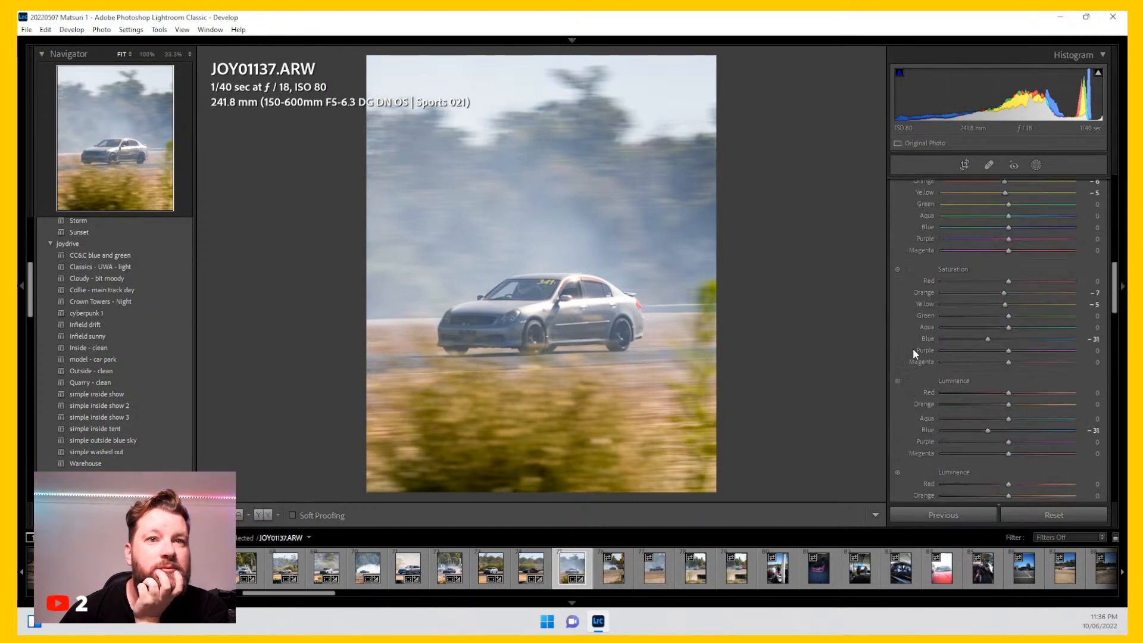
pyautogui.moveTo(989, 338); pyautogui.dragTo(1001, 305)
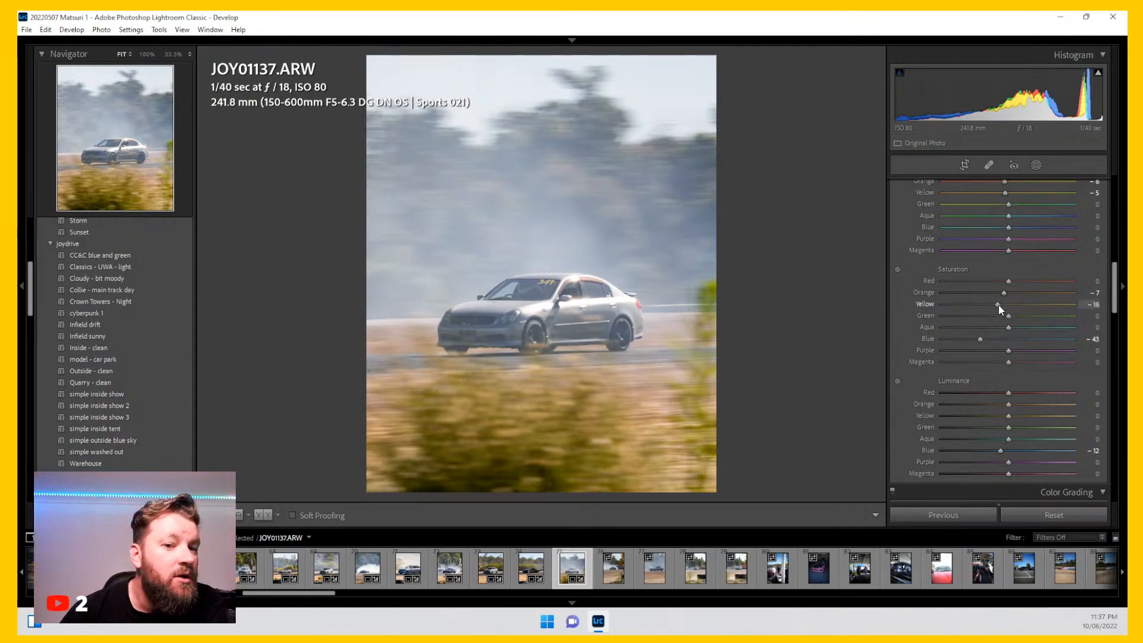
# Step: Lower Yellow saturation to -19 and set the global Dehaze to 24
pyautogui.moveTo(999, 306); pyautogui.dragTo(995, 305)
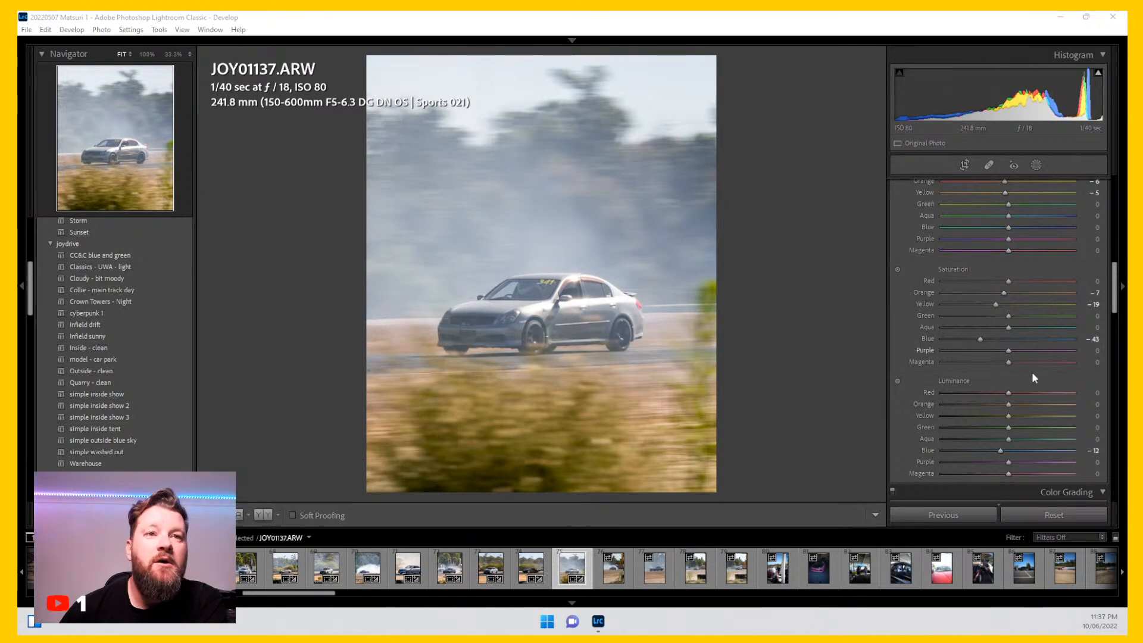
pyautogui.scroll(15, 923, 353)
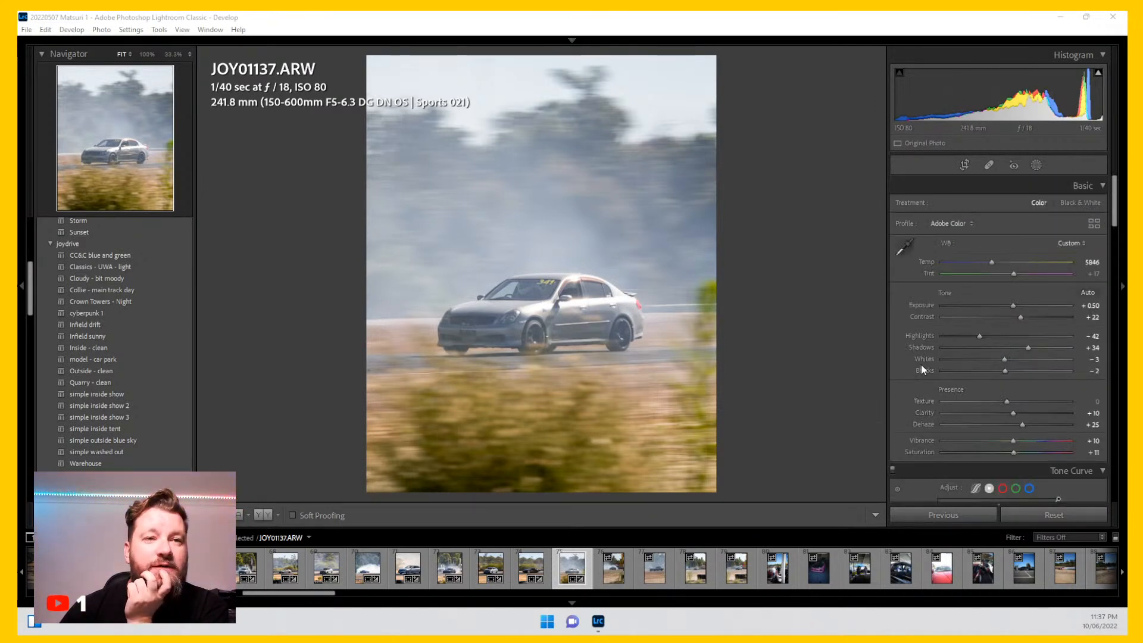
pyautogui.scroll(-2, 920, 355)
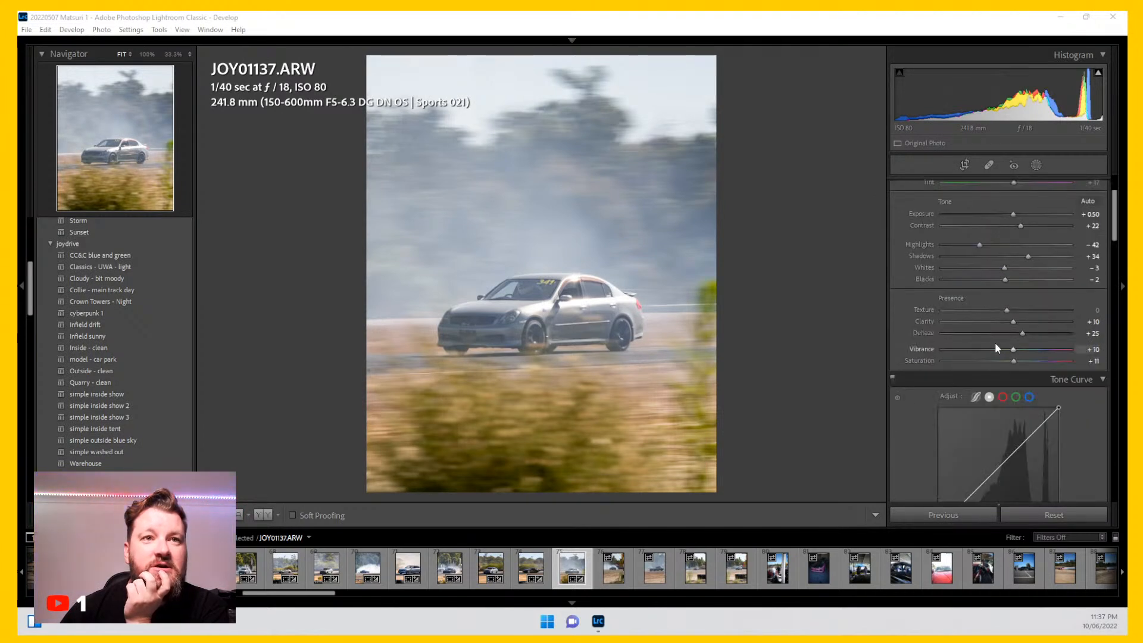
pyautogui.moveTo(1023, 334)
pyautogui.mouseDown()
pyautogui.moveTo(1036, 331)
pyautogui.moveTo(1023, 333)
pyautogui.mouseUp()
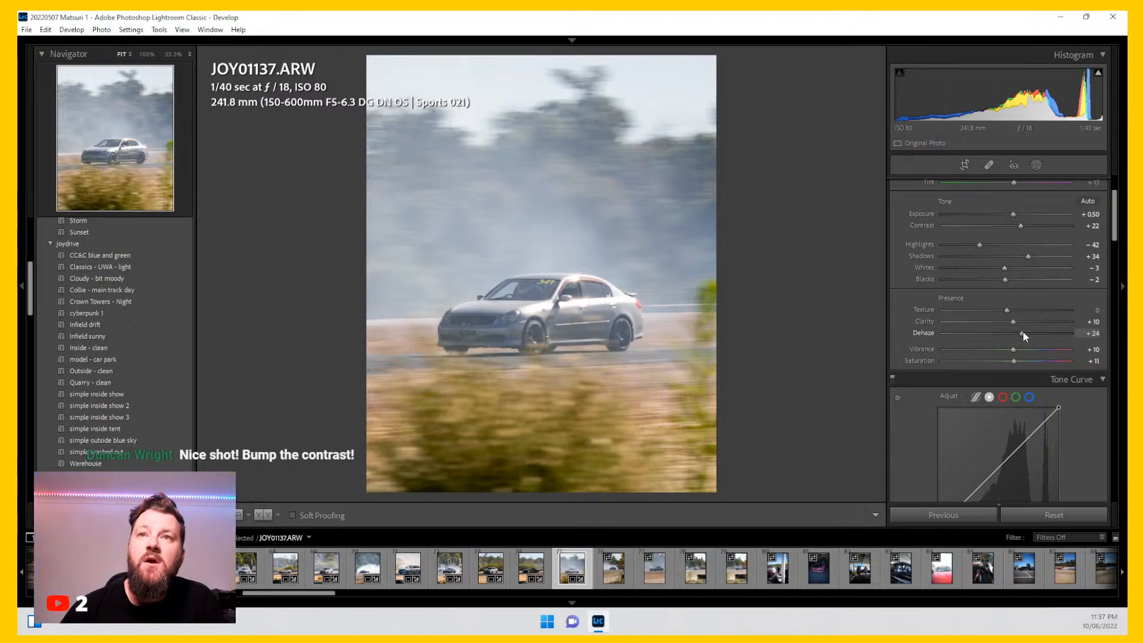
pyautogui.moveTo(1022, 331); pyautogui.dragTo(1026, 331)
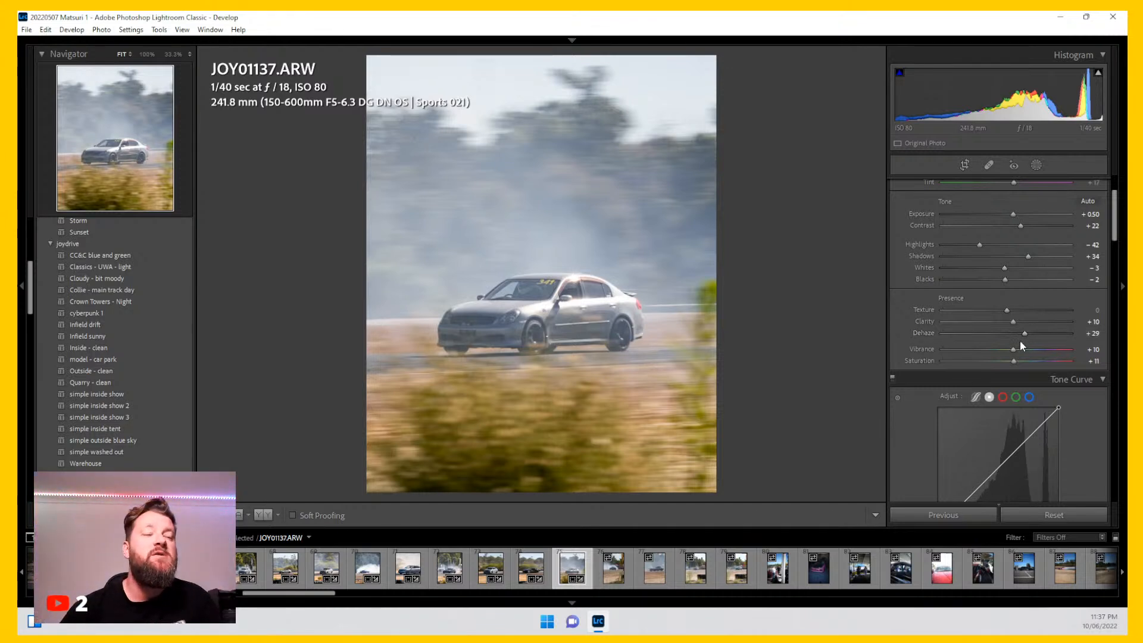
pyautogui.moveTo(1024, 334); pyautogui.dragTo(1021, 331)
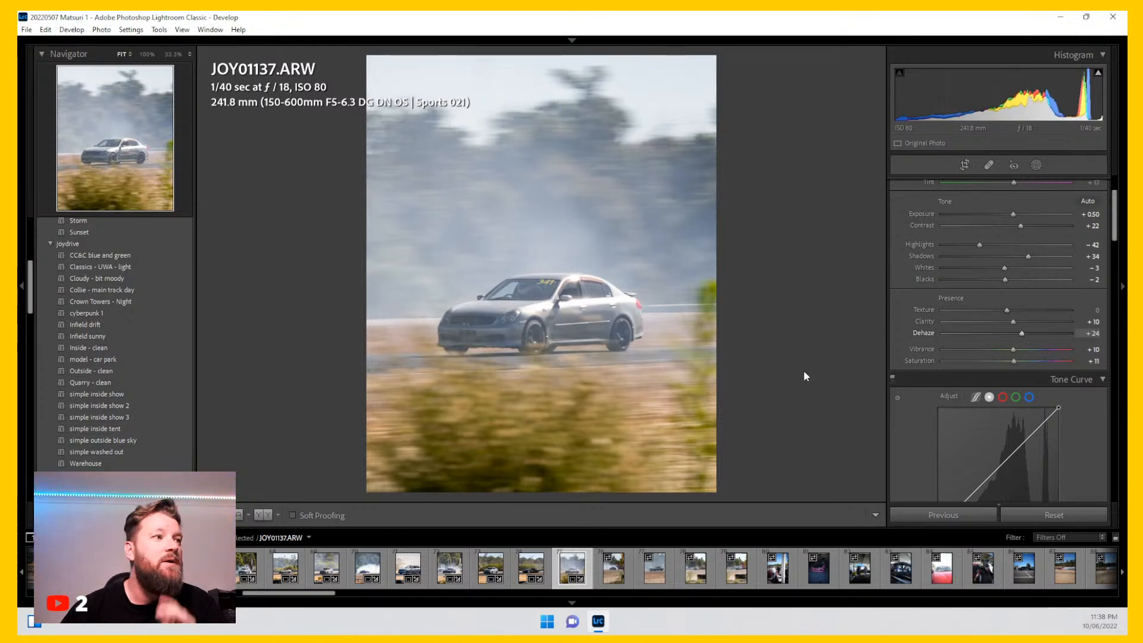
# Step: Add a Select Subject mask on the car and set the mask's Dehaze to 24
pyautogui.click(1037, 166)
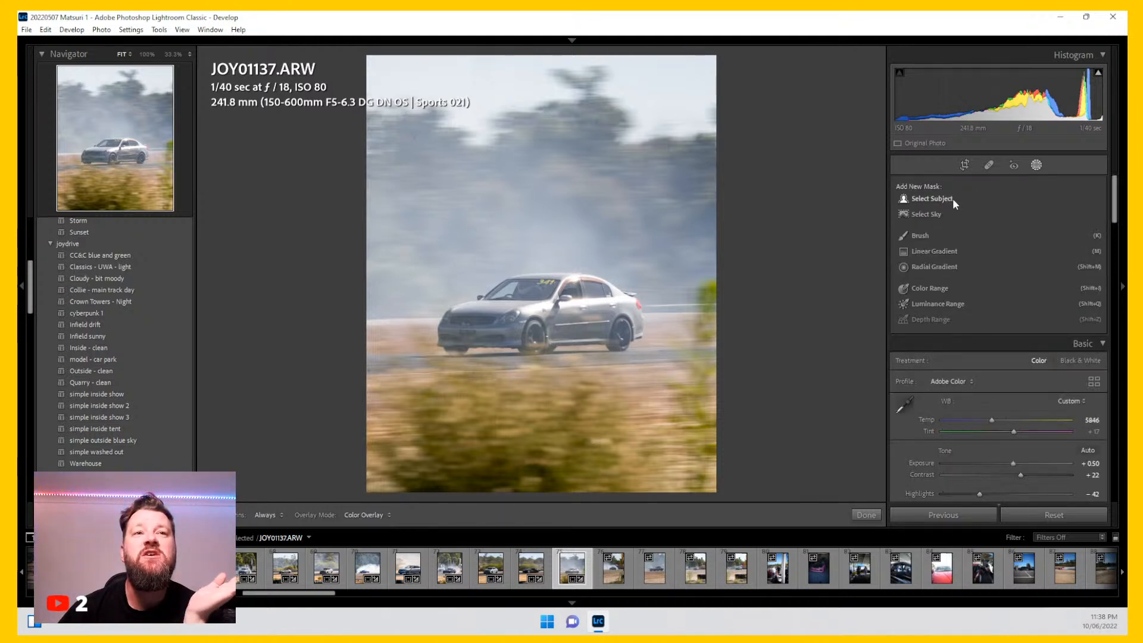
pyautogui.click(953, 199)
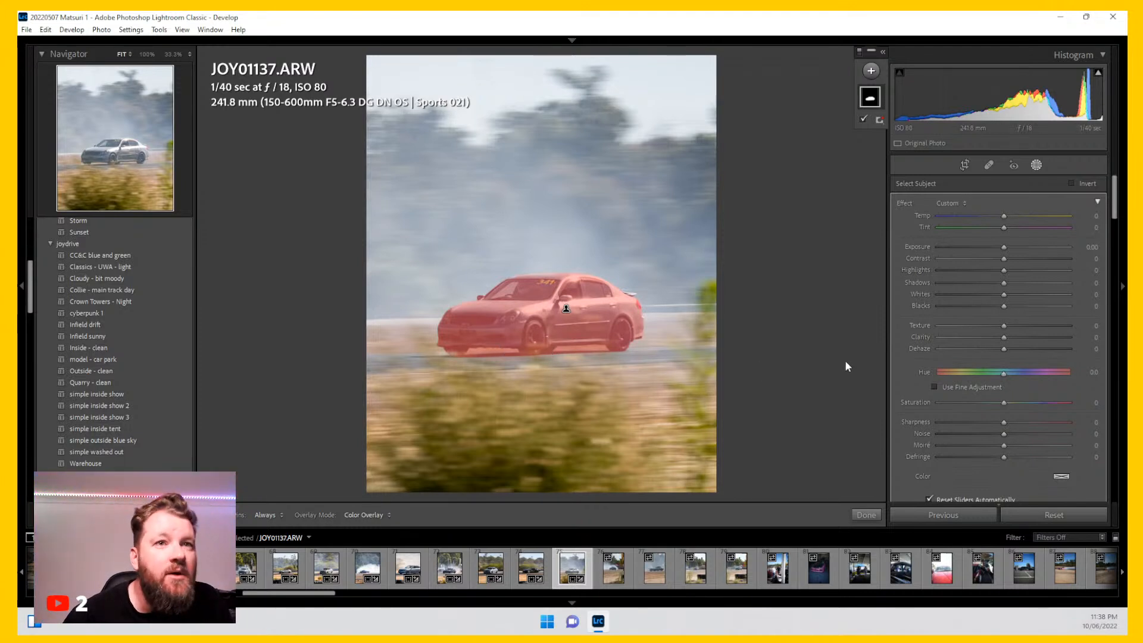
pyautogui.moveTo(1005, 348); pyautogui.dragTo(1018, 353)
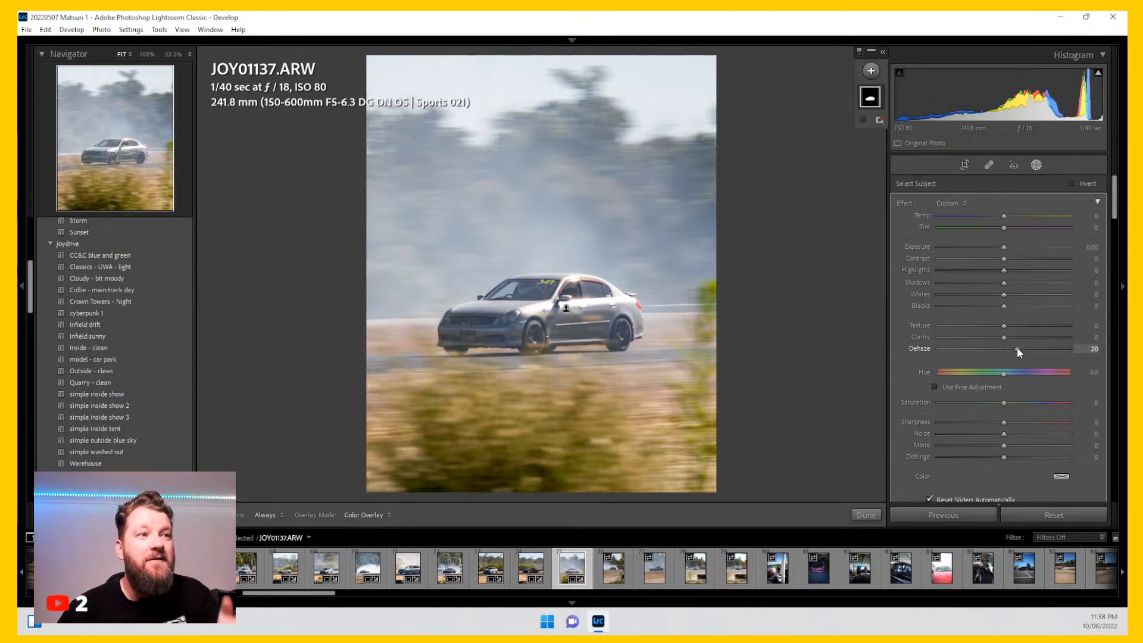
pyautogui.moveTo(1022, 351); pyautogui.dragTo(1034, 352)
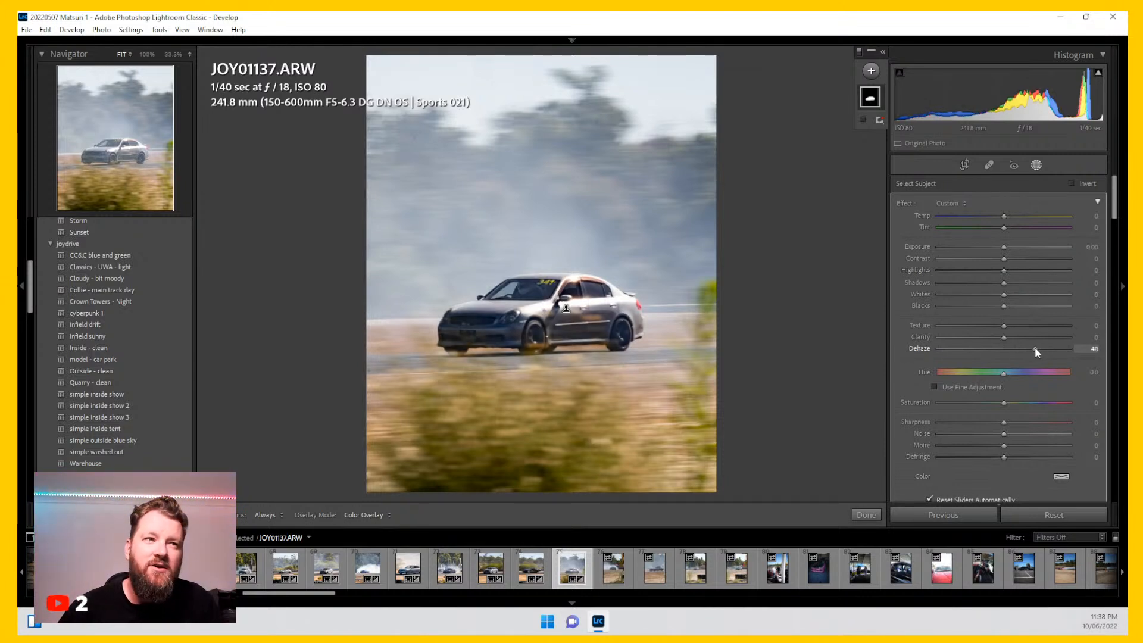
pyautogui.moveTo(1036, 348); pyautogui.dragTo(1016, 350)
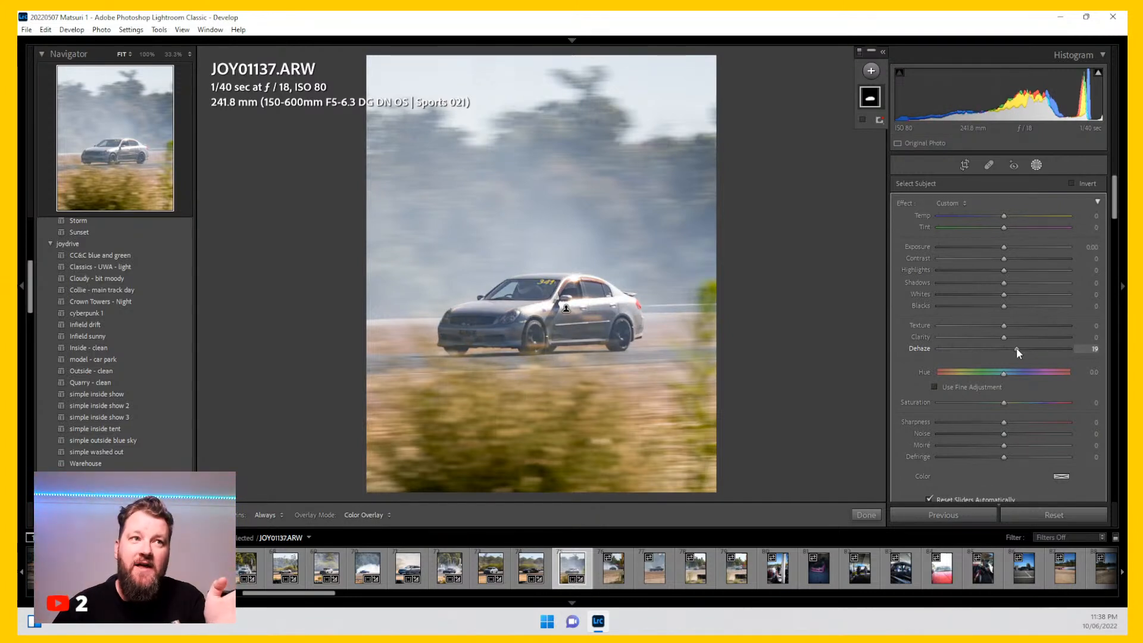
pyautogui.moveTo(1016, 348)
pyautogui.mouseDown()
pyautogui.moveTo(1033, 348)
pyautogui.moveTo(1004, 350)
pyautogui.moveTo(1019, 349)
pyautogui.mouseUp()
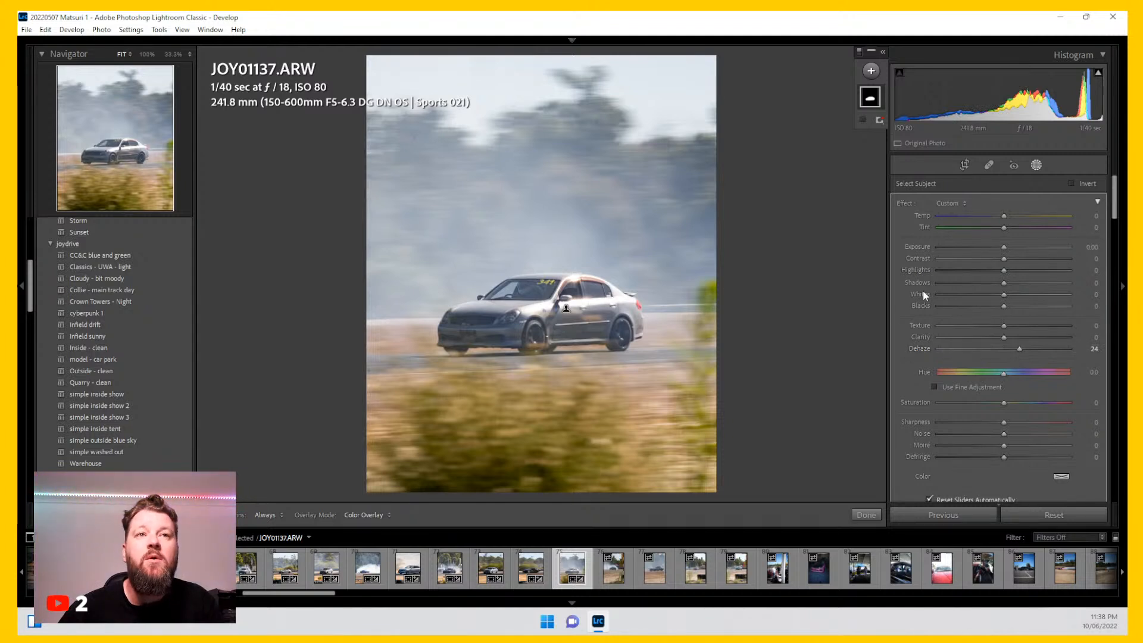
pyautogui.click(1036, 169)
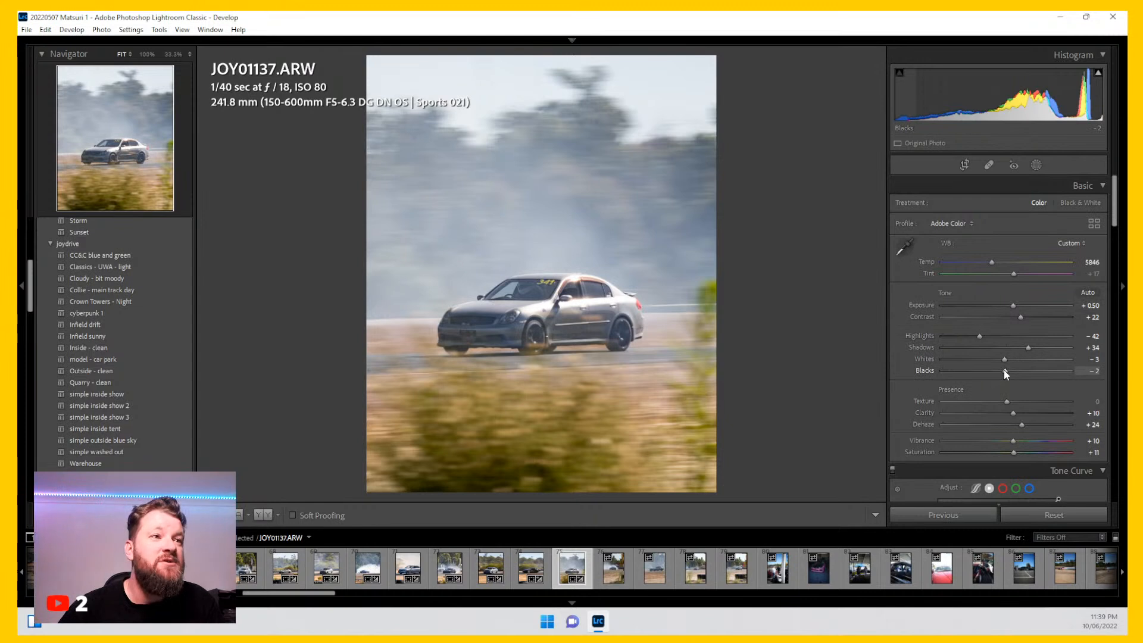
# Step: Reopen the car mask and set its Blacks to -11 and Highlights to -12
pyautogui.moveTo(1000, 369); pyautogui.dragTo(992, 370)
pyautogui.click(1037, 165)
pyautogui.click(949, 217)
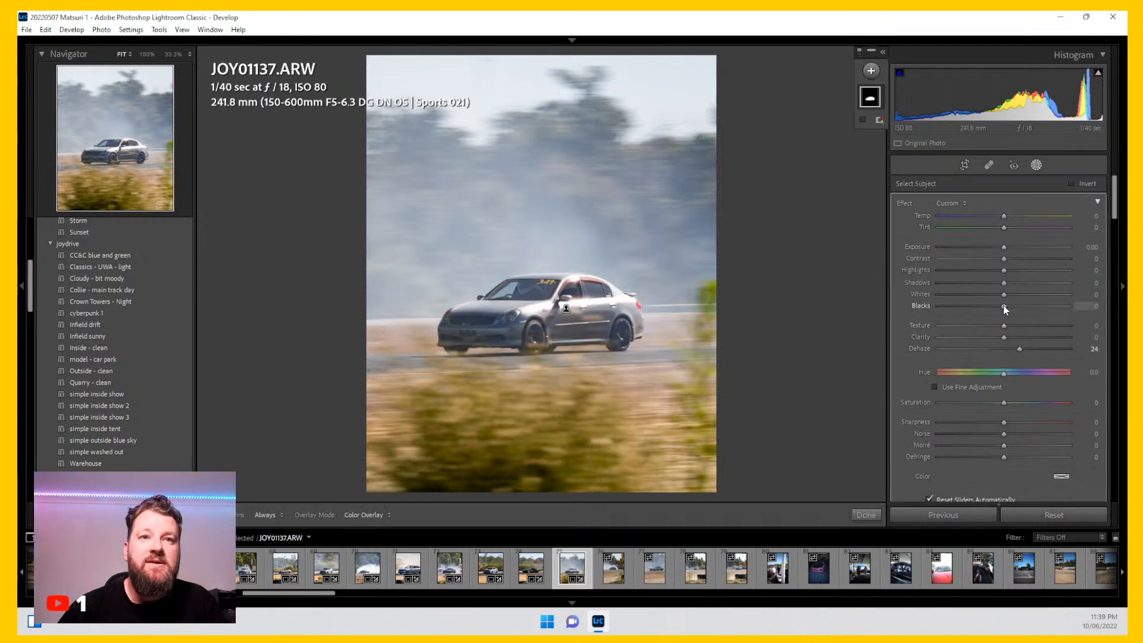
pyautogui.moveTo(1003, 305); pyautogui.dragTo(995, 303)
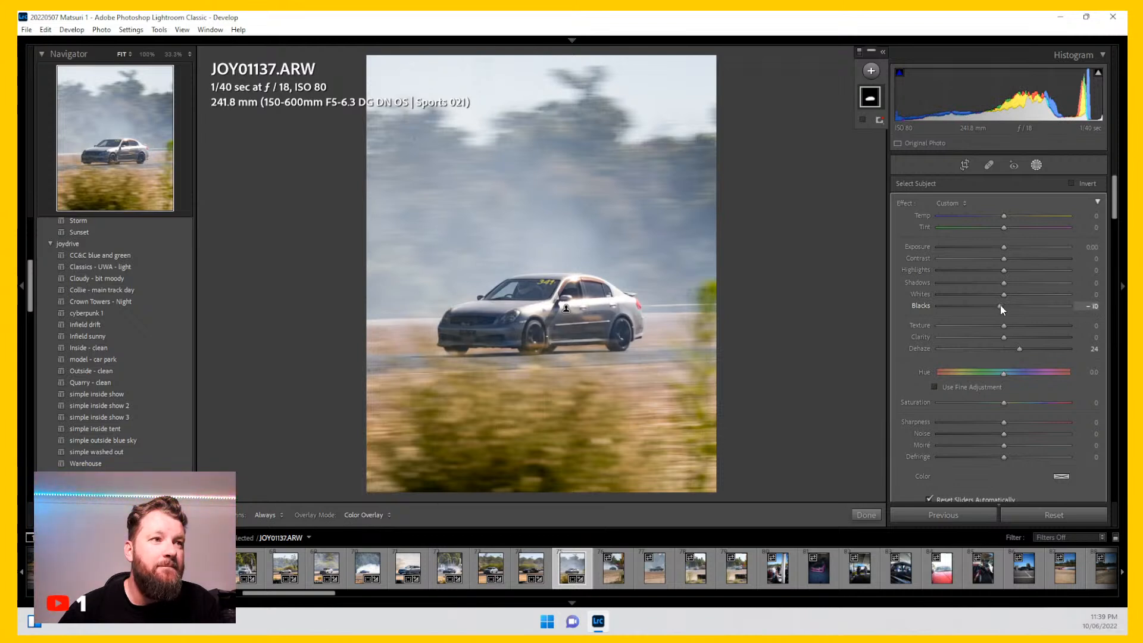
pyautogui.moveTo(1005, 269); pyautogui.dragTo(995, 270)
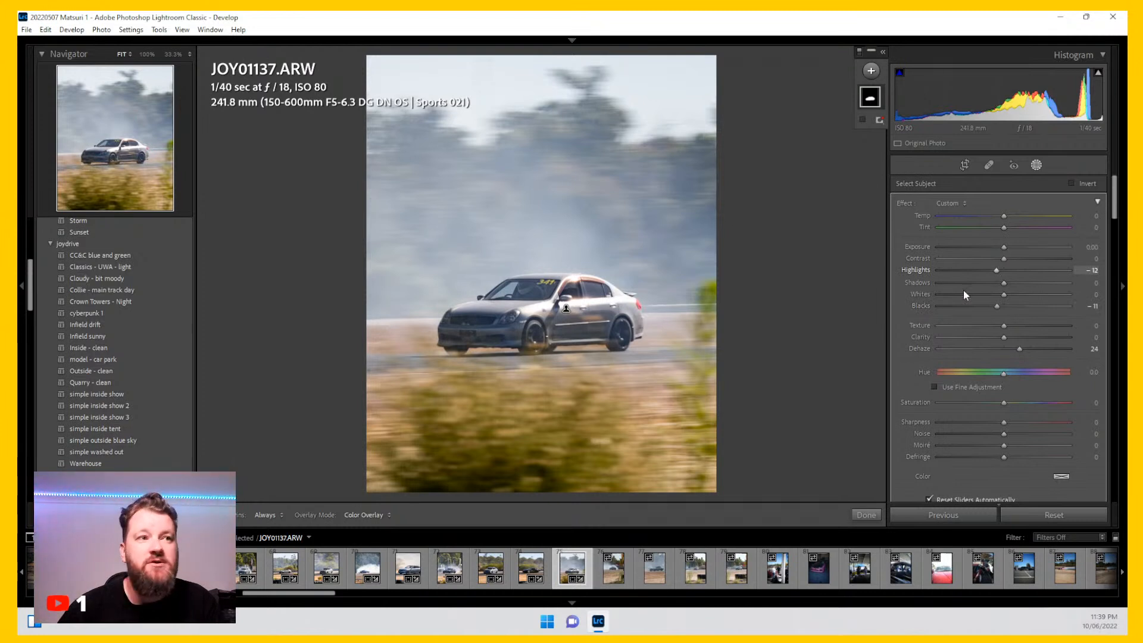
# Step: Move to the next photo and crop it to 4 x 5 / 8 x 10, framing the car
pyautogui.click(619, 565)
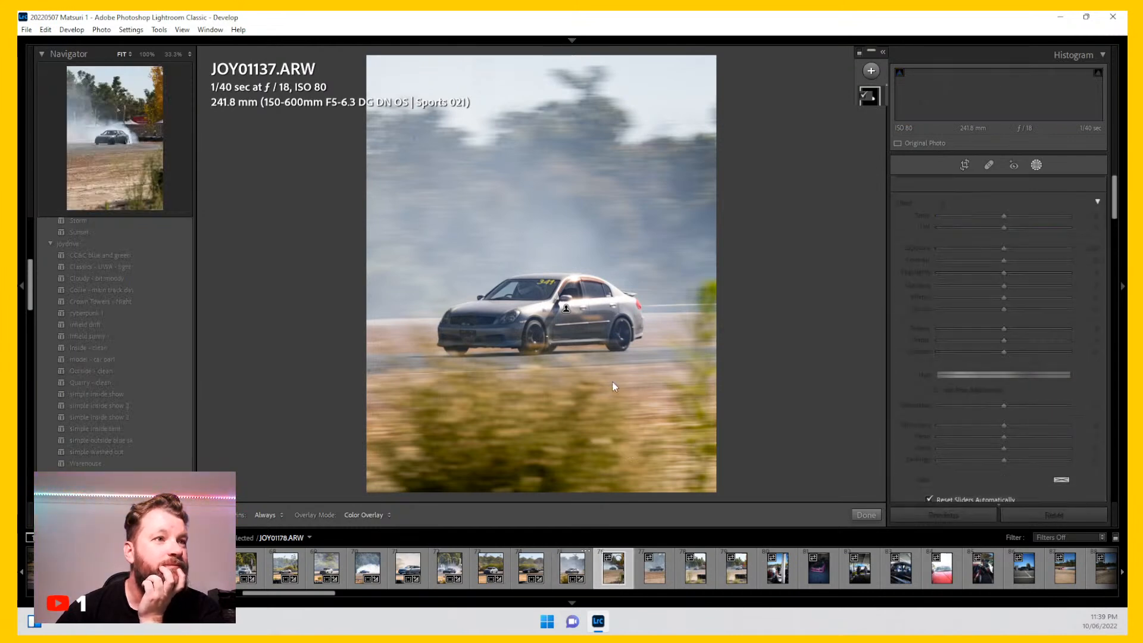
pyautogui.click(956, 165)
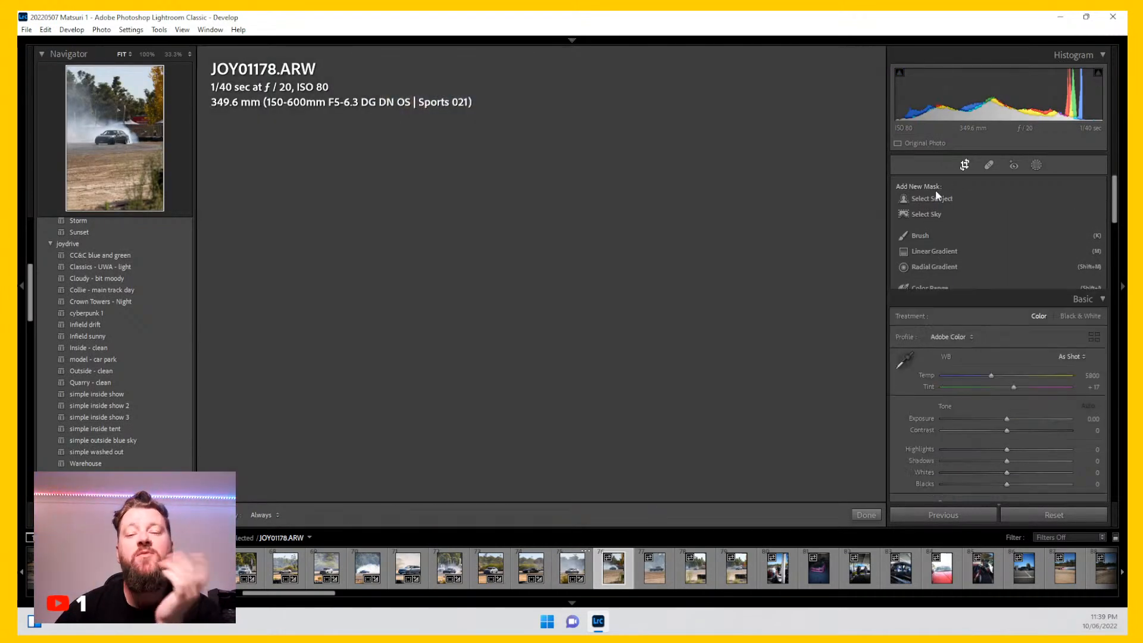
pyautogui.click(1071, 206)
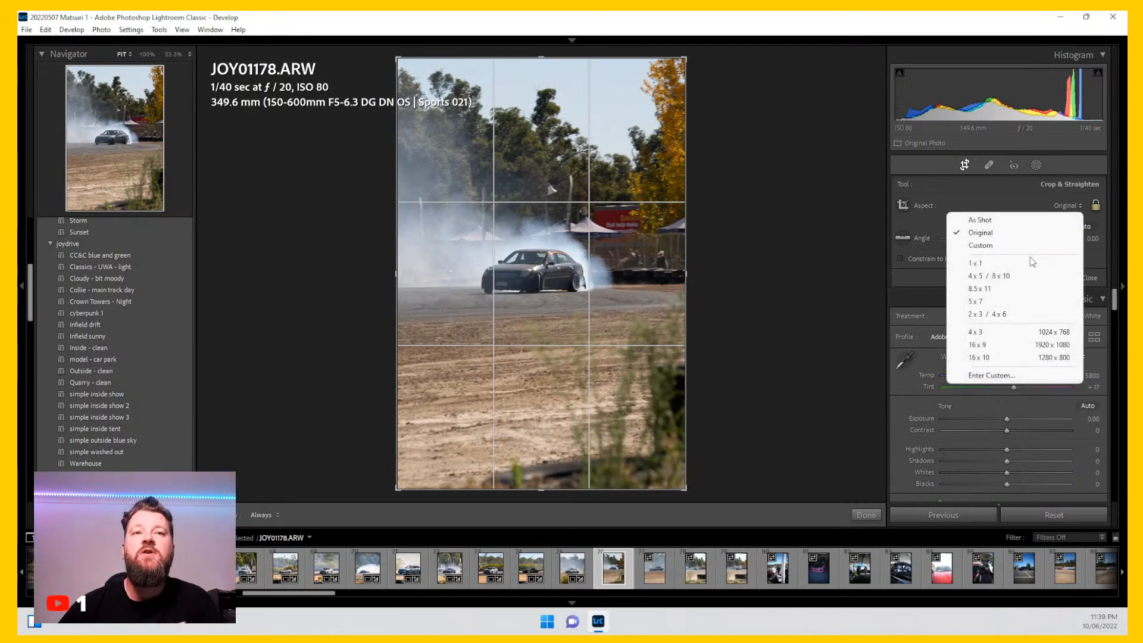
pyautogui.click(1031, 262)
pyautogui.click(1070, 205)
pyautogui.click(989, 276)
pyautogui.moveTo(687, 160); pyautogui.dragTo(650, 145)
pyautogui.moveTo(627, 289); pyautogui.dragTo(584, 296)
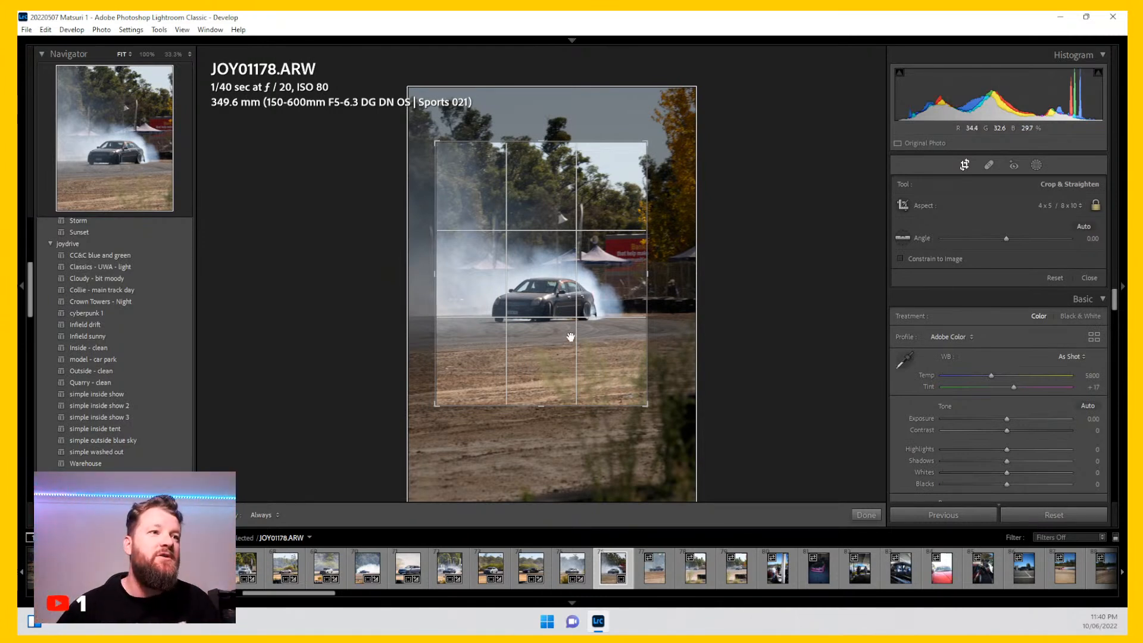
pyautogui.doubleClick(551, 300)
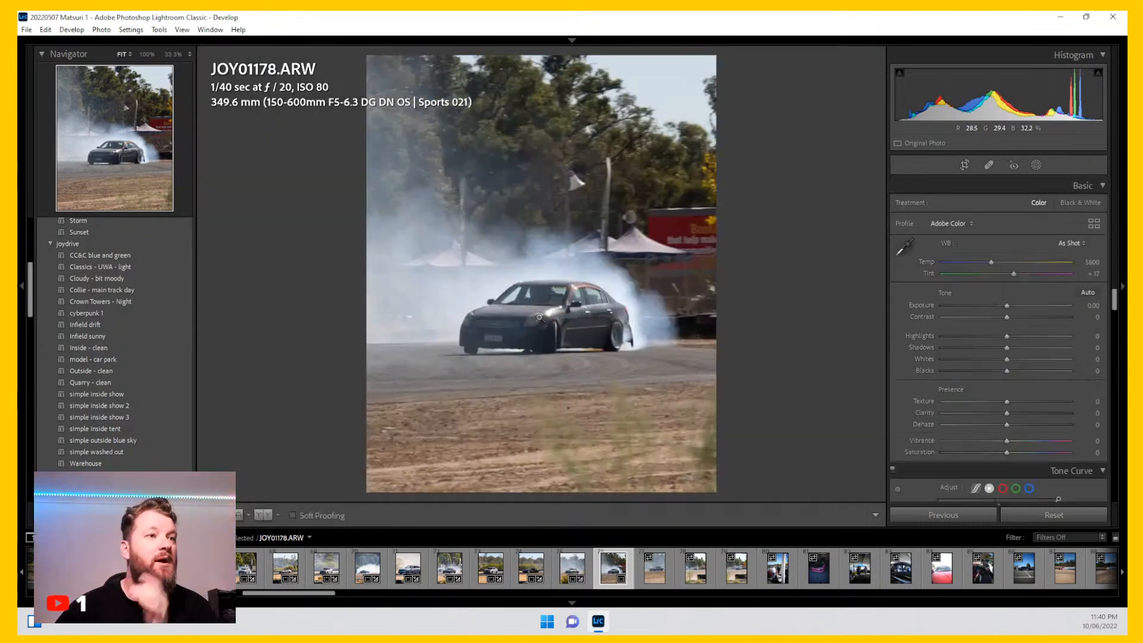
# Step: Check the car at 100% zoom and tighten the 4 x 5 crop further around the car
pyautogui.click(546, 351)
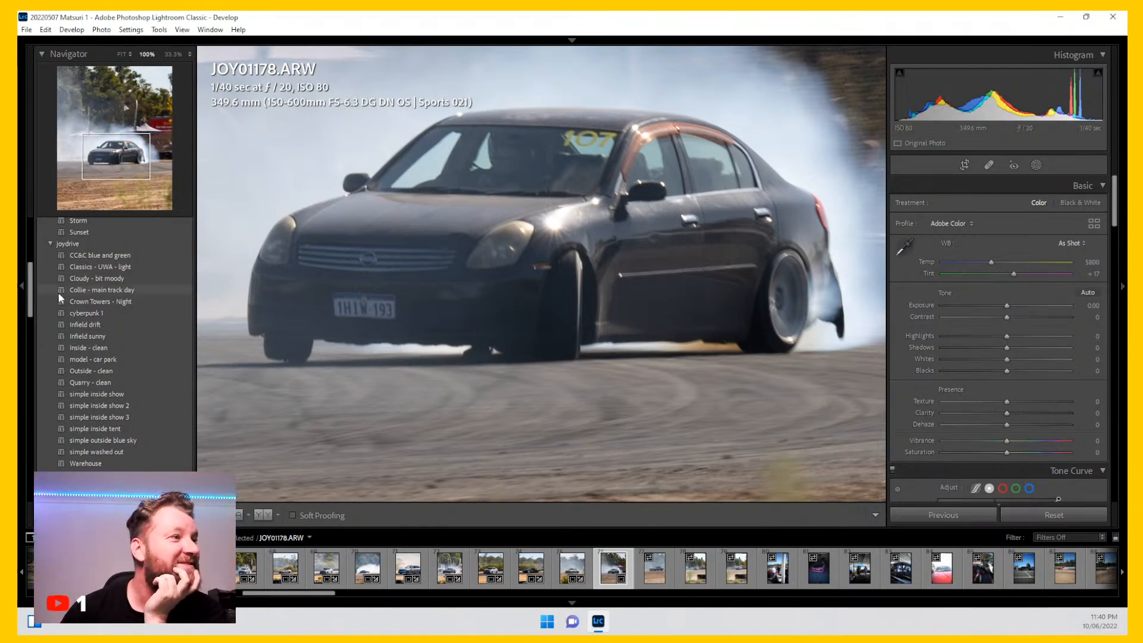
pyautogui.press('z')
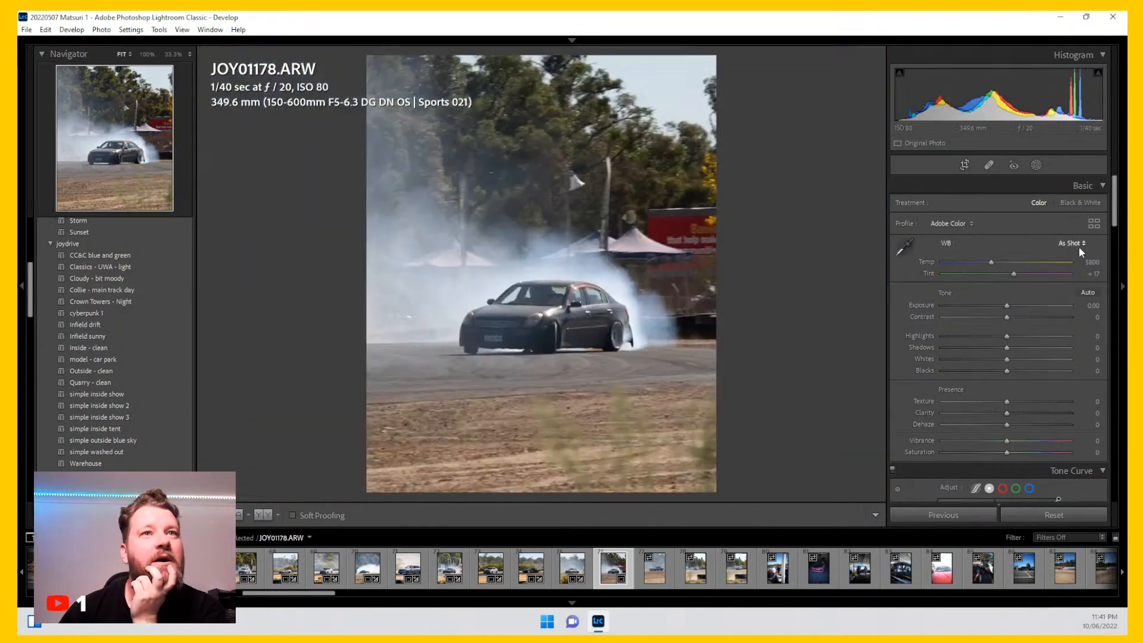
pyautogui.click(964, 166)
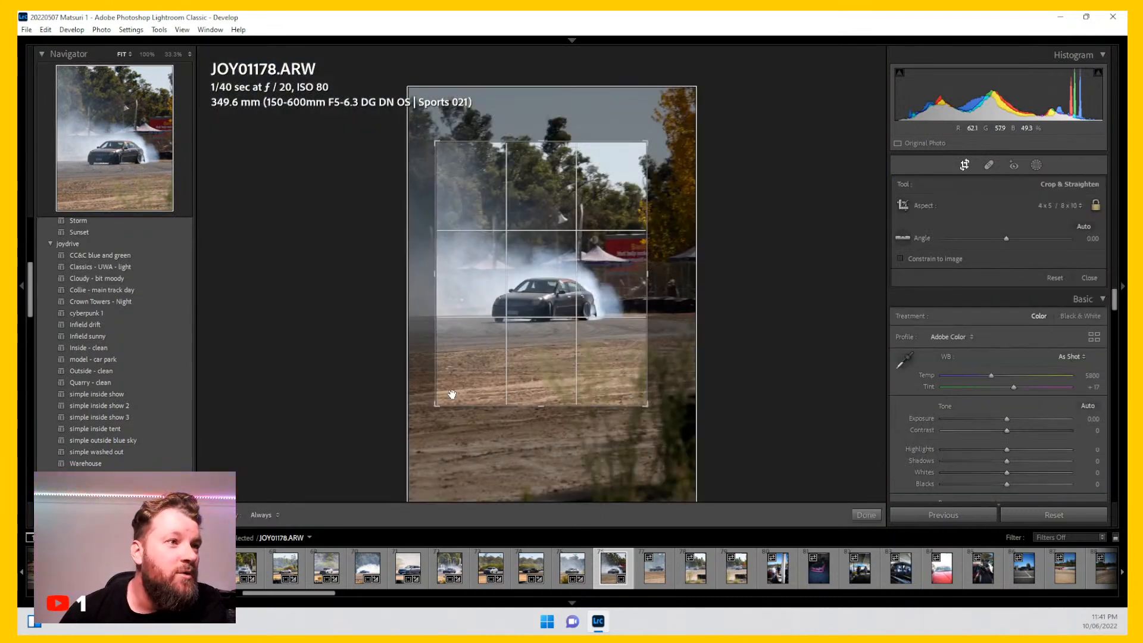
pyautogui.moveTo(439, 401); pyautogui.dragTo(453, 386)
pyautogui.moveTo(547, 285); pyautogui.dragTo(557, 267)
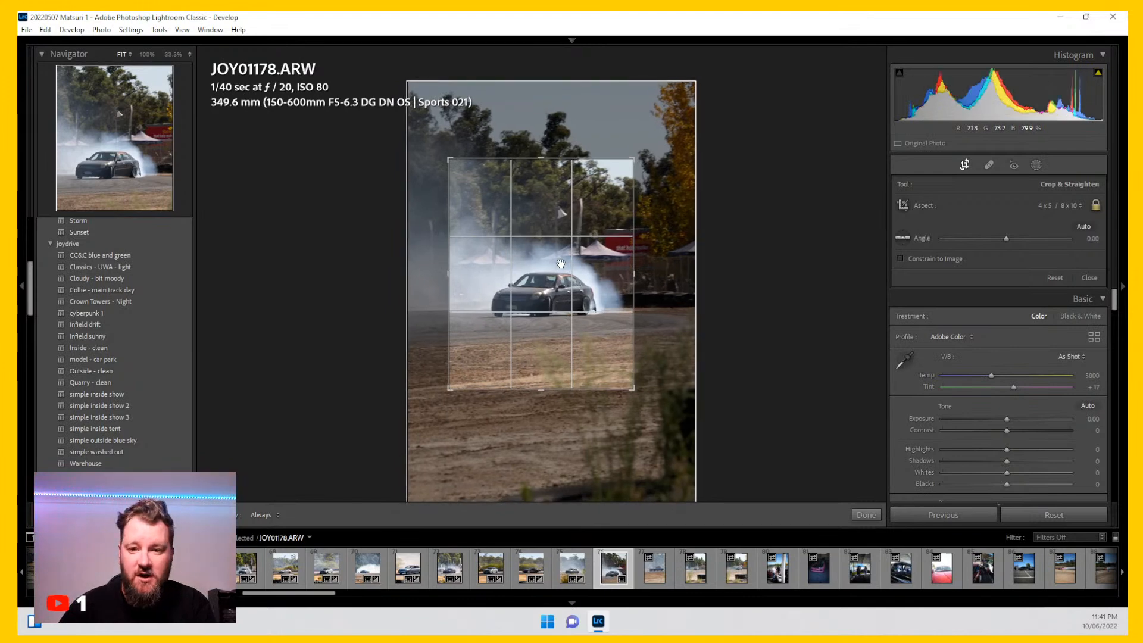
pyautogui.press('Return')
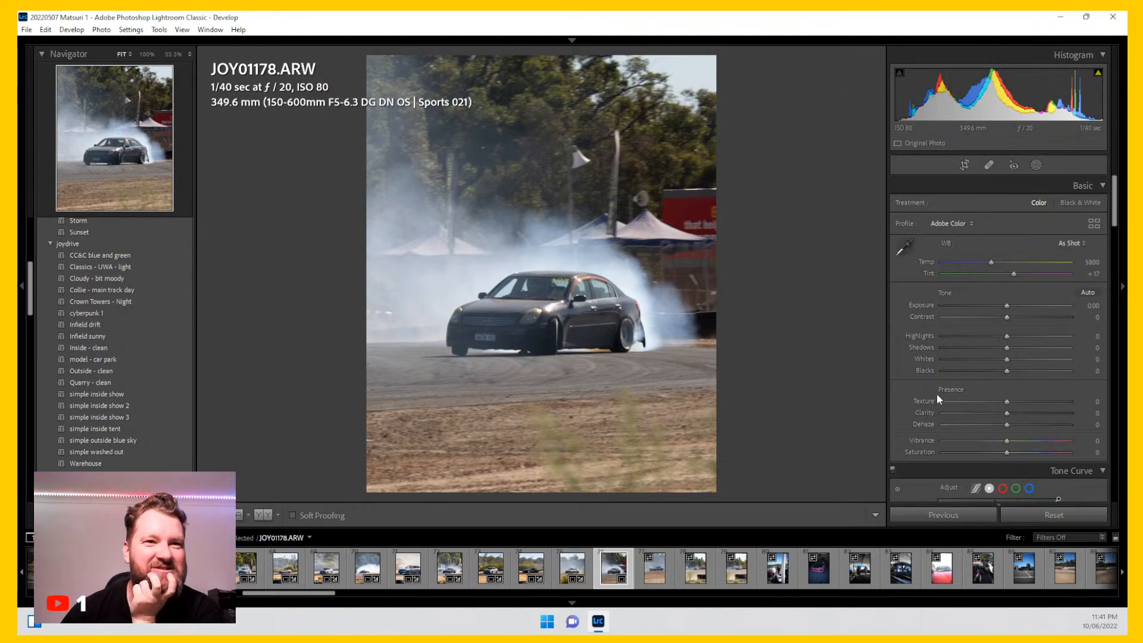
# Step: Apply the Collie - main track day preset and set Dehaze to +9
pyautogui.moveTo(1003, 424); pyautogui.dragTo(999, 424)
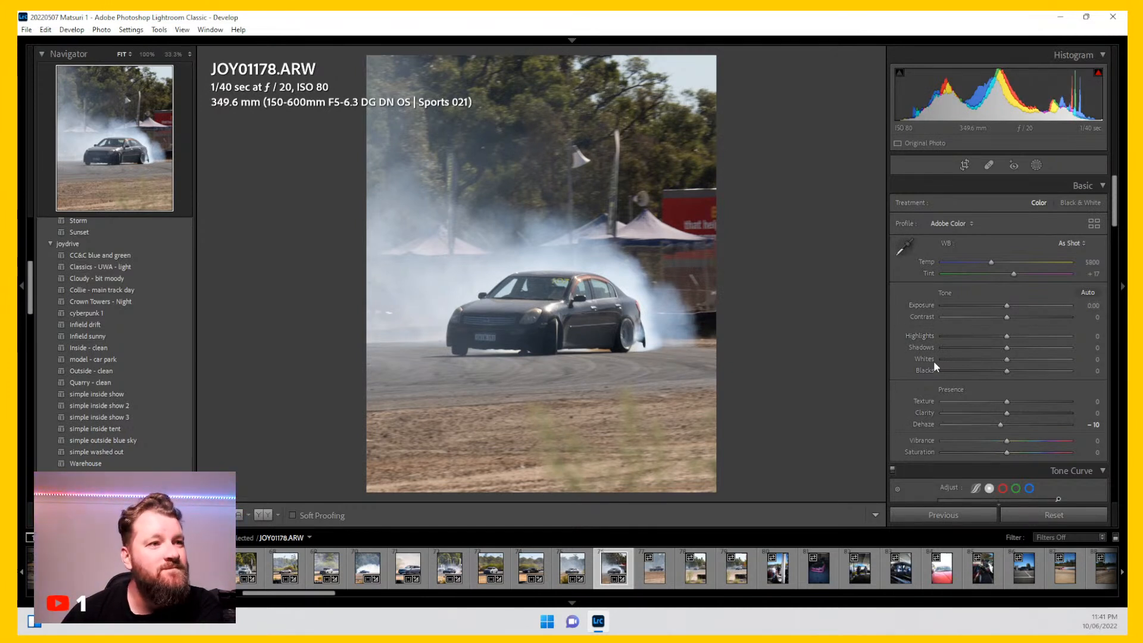
pyautogui.scroll(-10, 932, 361)
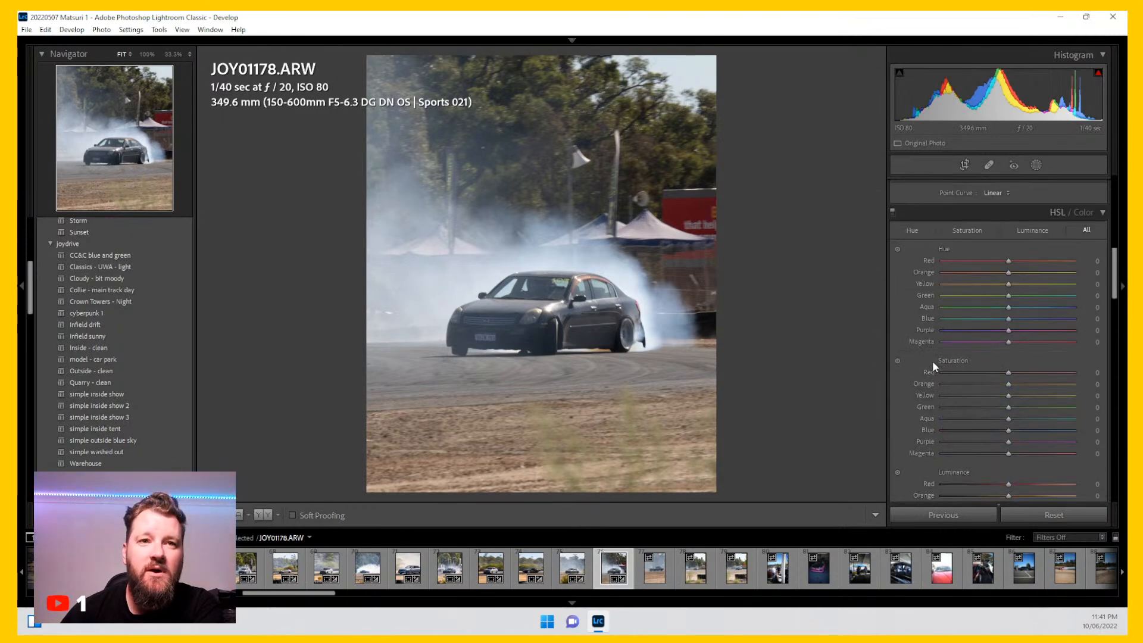
pyautogui.click(167, 295)
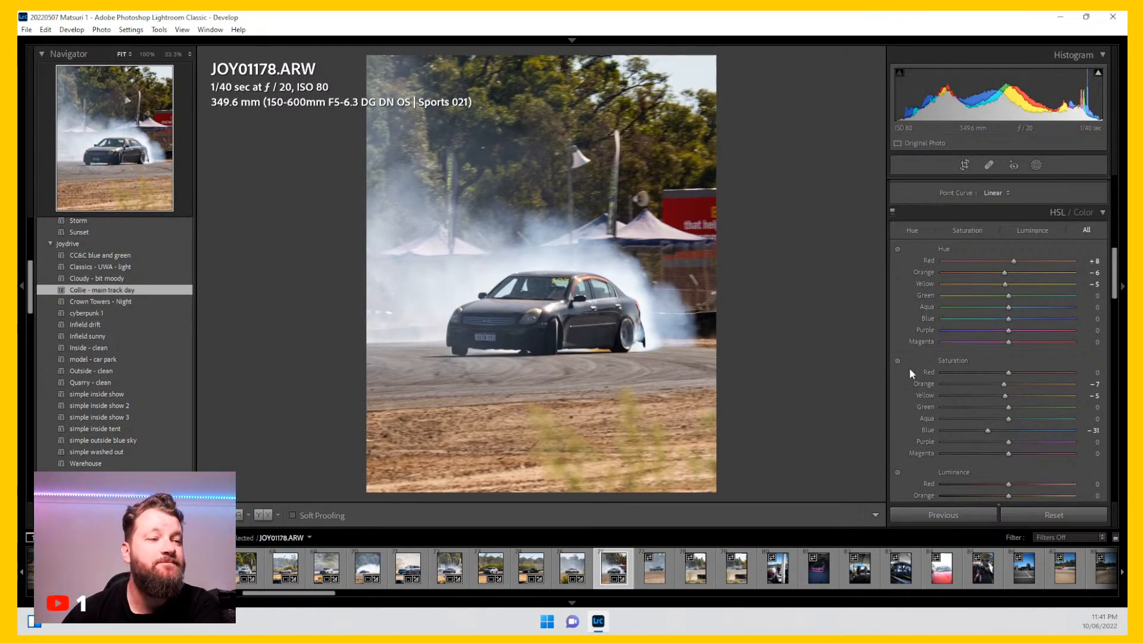
pyautogui.scroll(10, 912, 366)
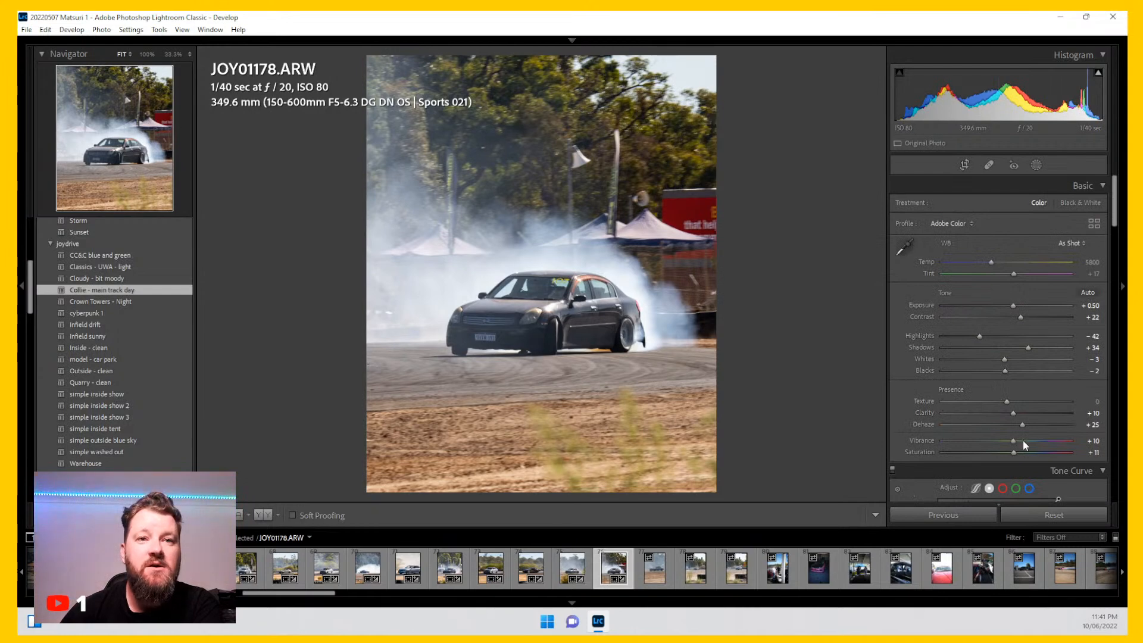
pyautogui.moveTo(1023, 425); pyautogui.dragTo(1012, 424)
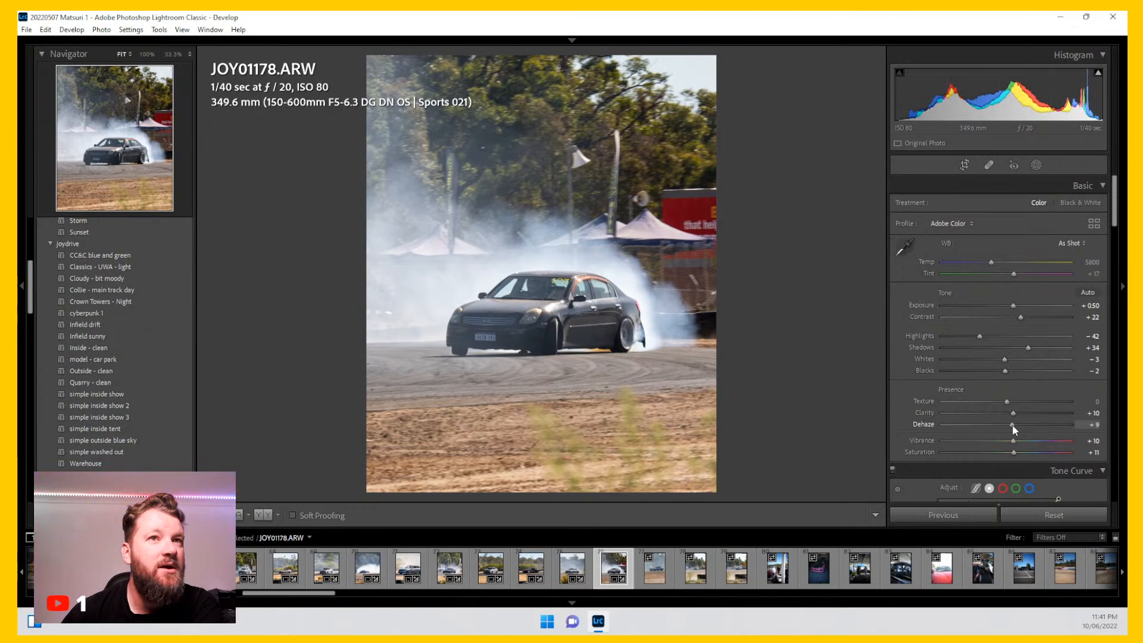
# Step: Add a Select Subject mask on the car with its Dehaze set to 29
pyautogui.click(1036, 165)
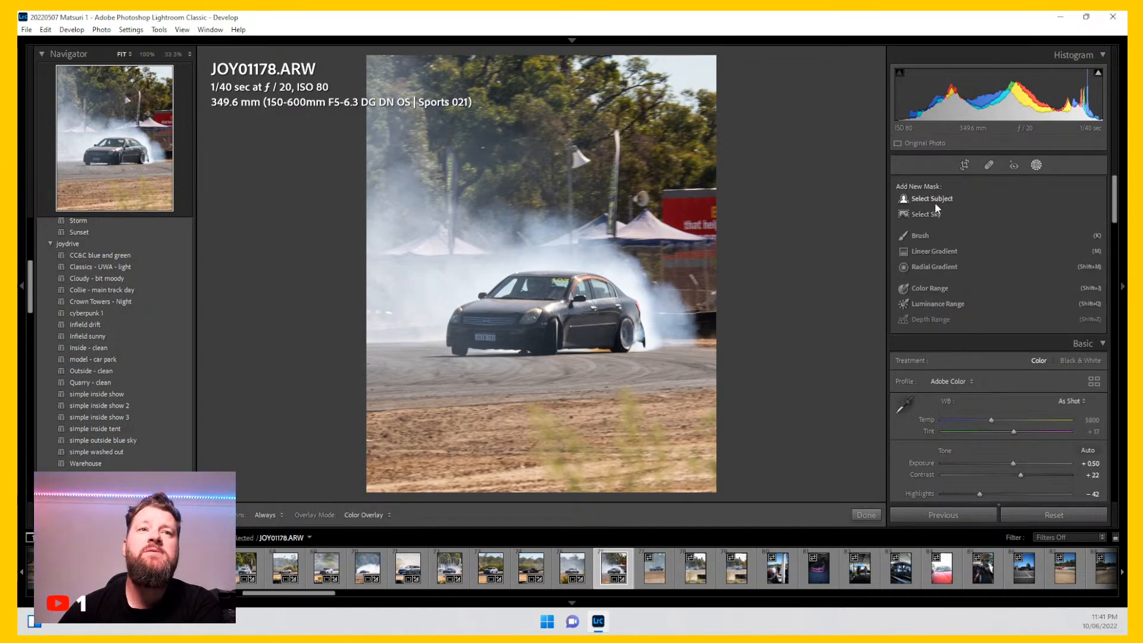
pyautogui.click(935, 202)
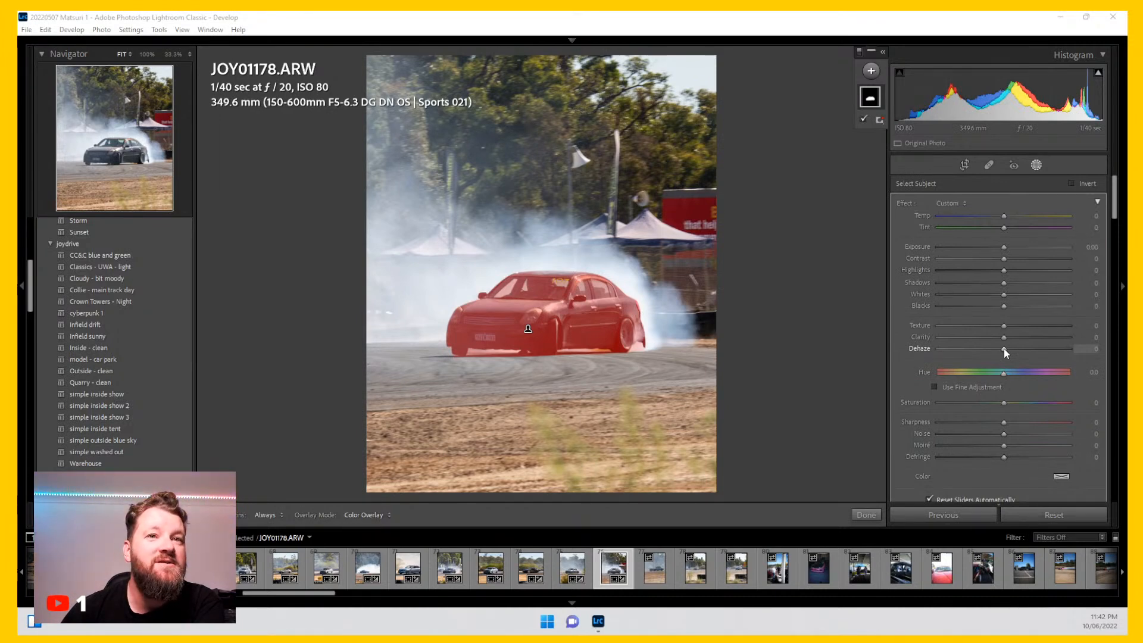
pyautogui.moveTo(1008, 348); pyautogui.dragTo(1023, 350)
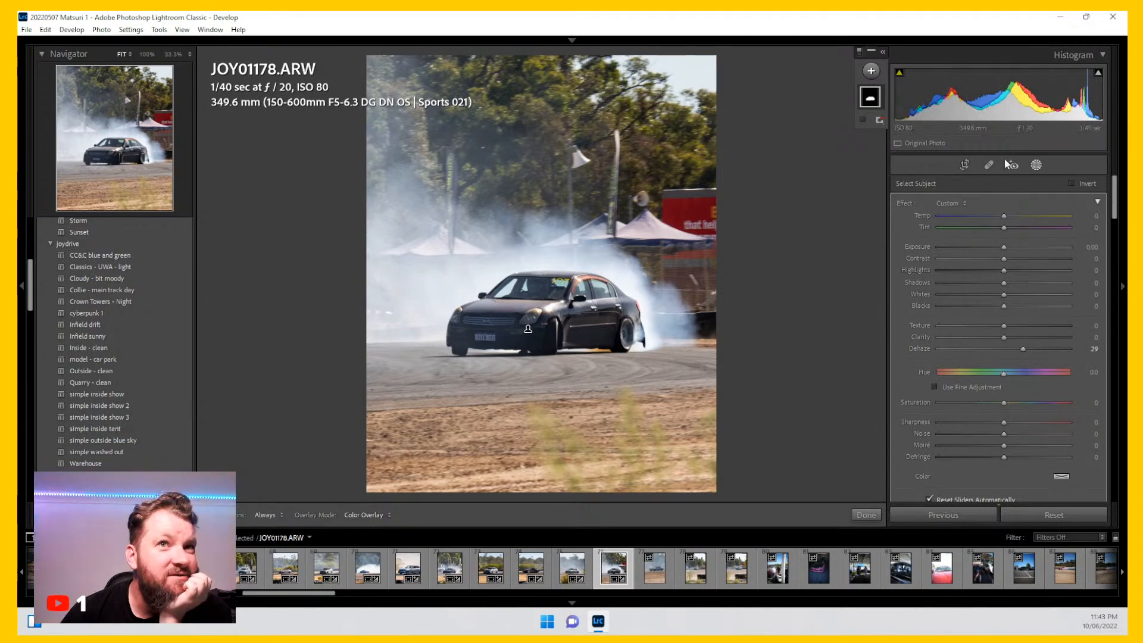
pyautogui.click(1036, 166)
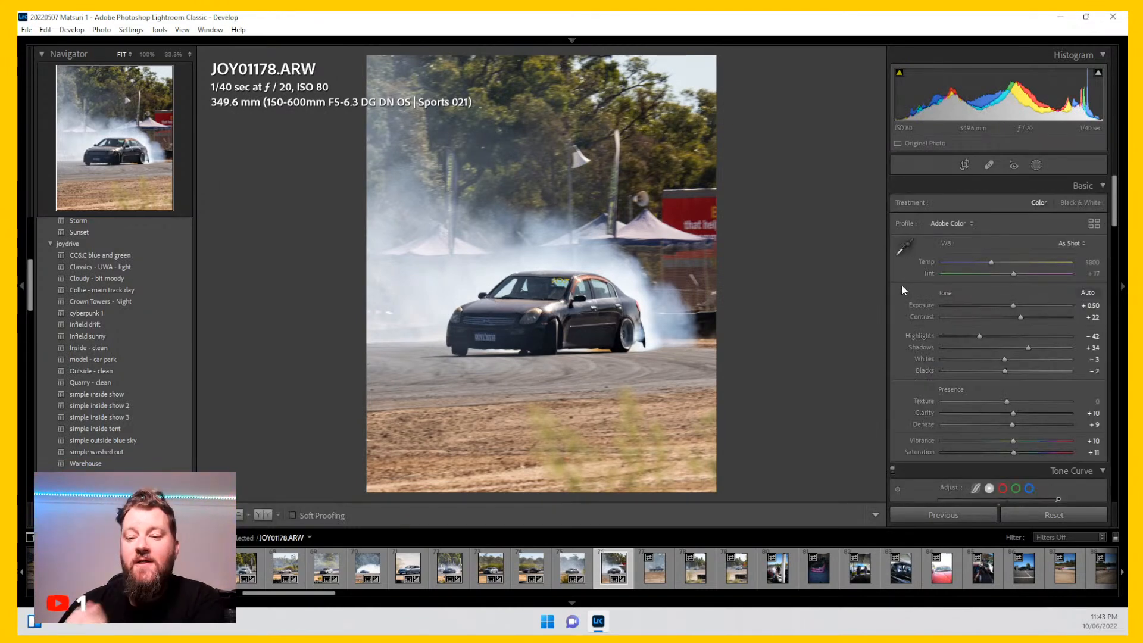
# Step: Move to photo JOY01209 and crop it to 4 x 5 / 8 x 10, enlarging the car in the frame
pyautogui.click(513, 309)
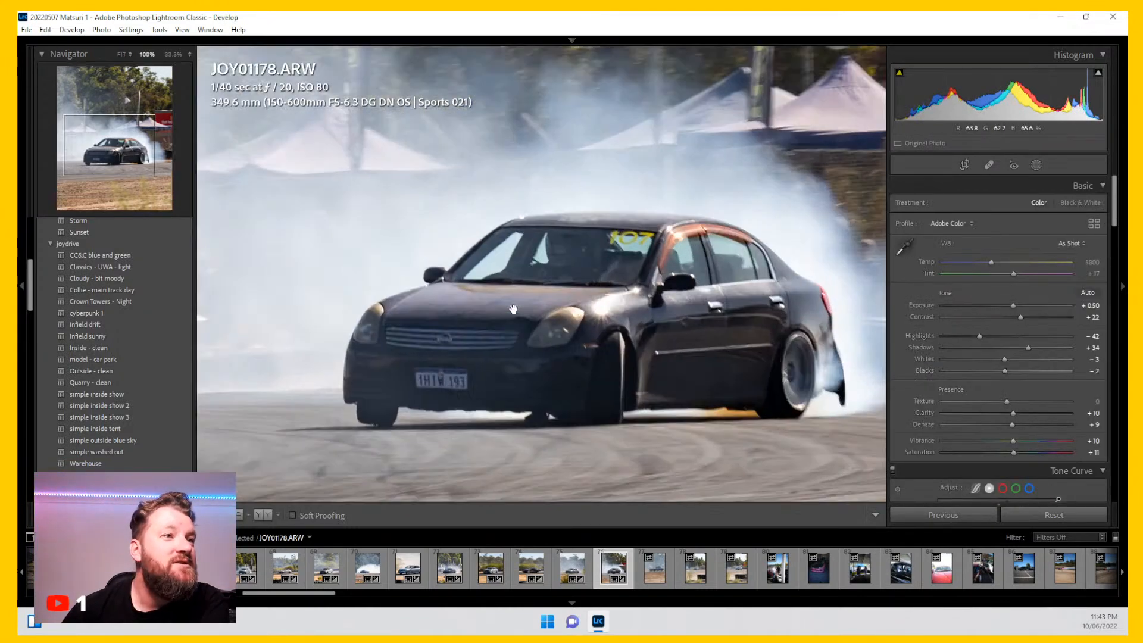
pyautogui.click(642, 306)
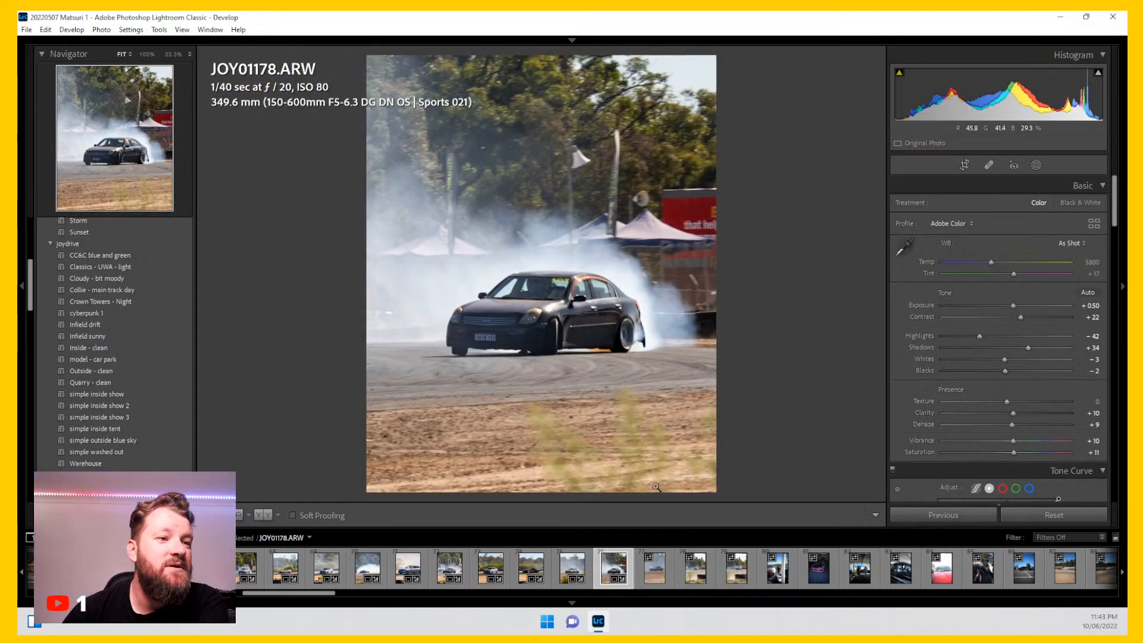
pyautogui.click(657, 572)
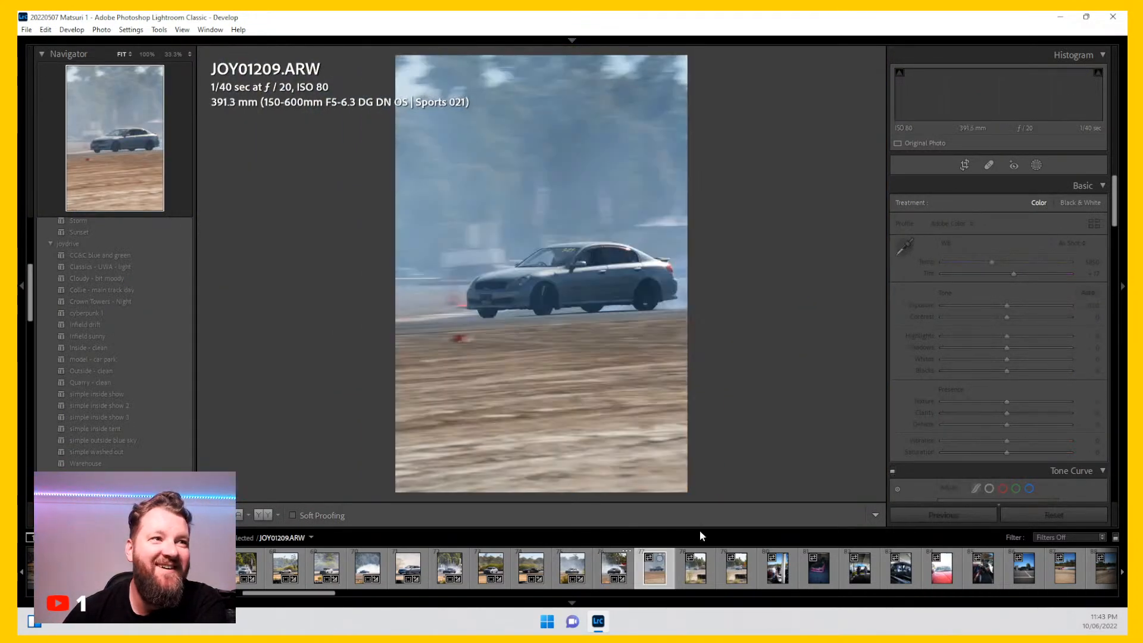
pyautogui.click(965, 165)
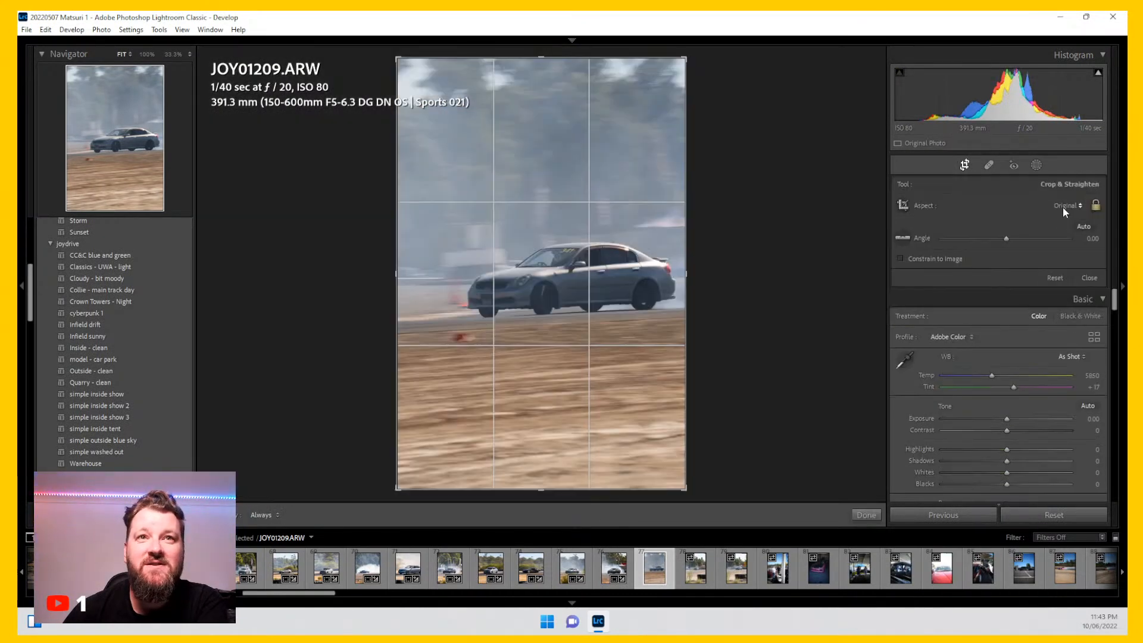
pyautogui.click(1064, 206)
pyautogui.click(1003, 283)
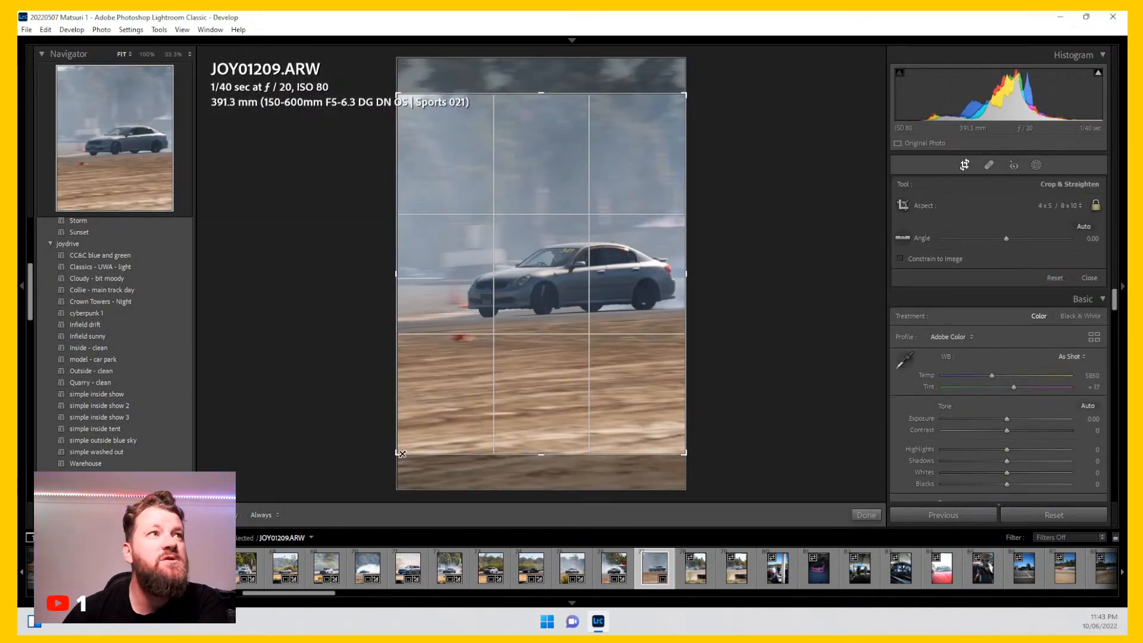
pyautogui.moveTo(402, 454); pyautogui.dragTo(429, 442)
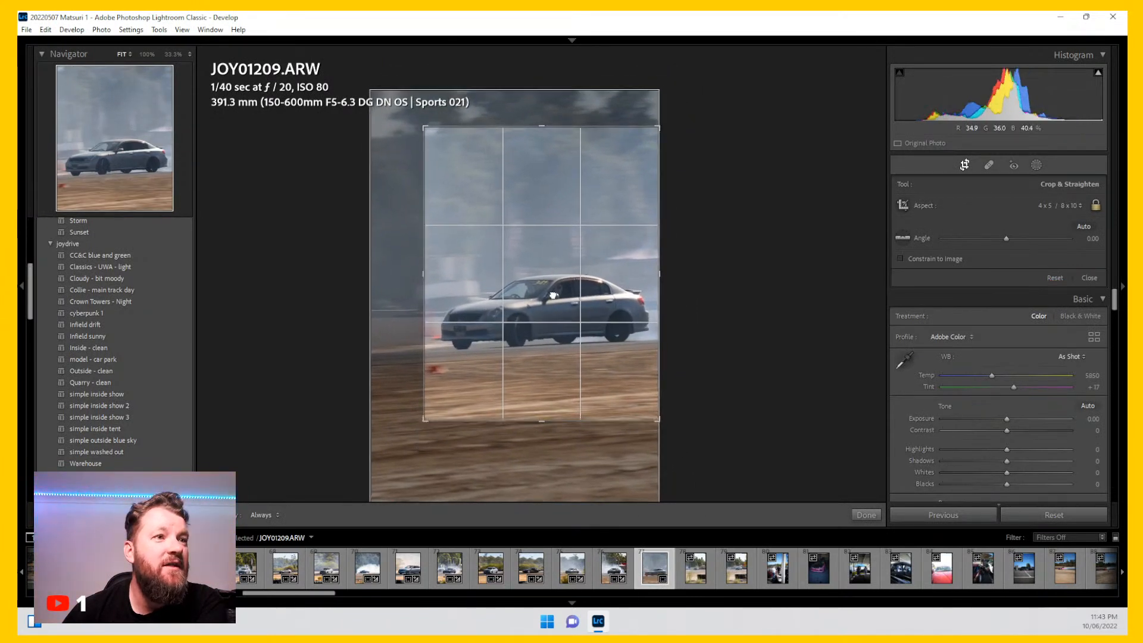
pyautogui.moveTo(553, 296); pyautogui.dragTo(553, 281)
pyautogui.press('Return')
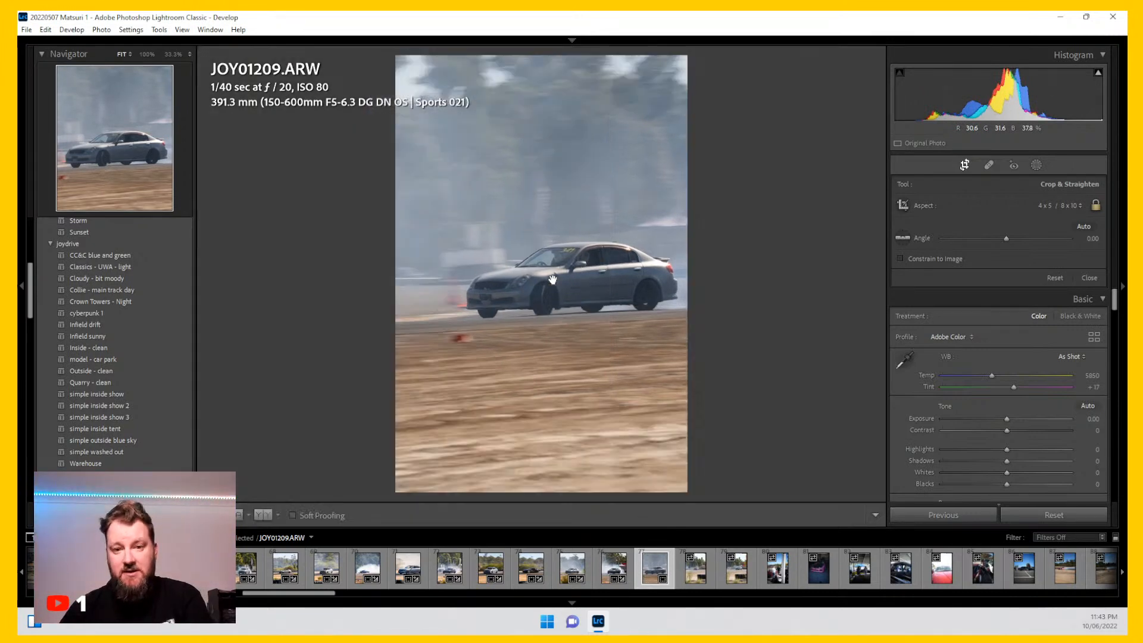
# Step: Inspect the car at 100%, preview the Crown Towers - Night preset, and apply Collie - main track day
pyautogui.click(548, 287)
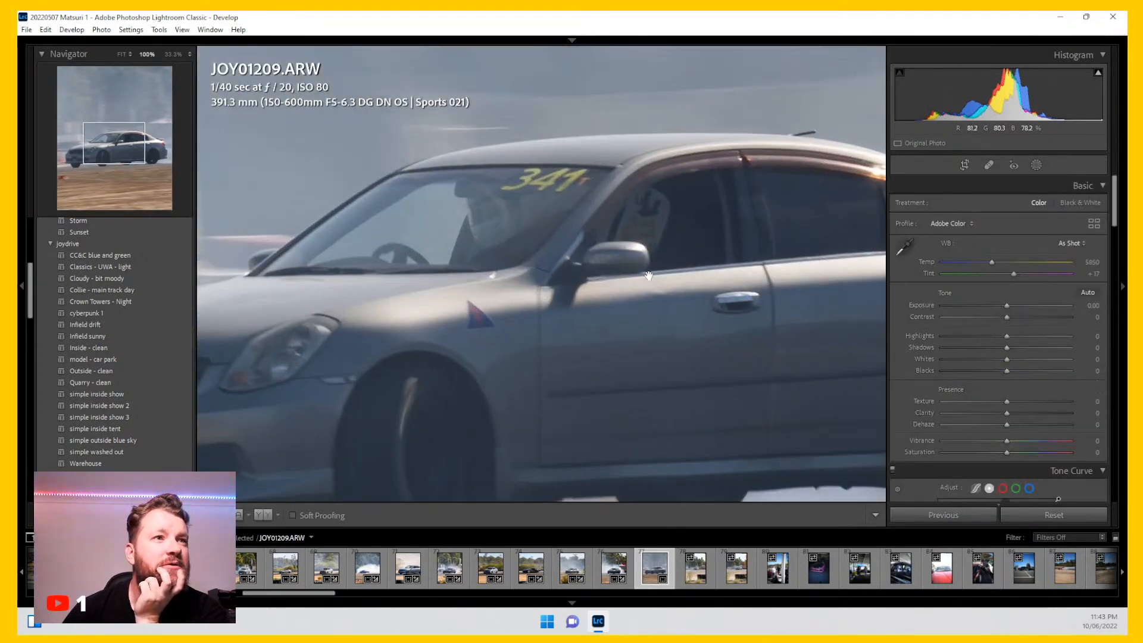
pyautogui.click(599, 309)
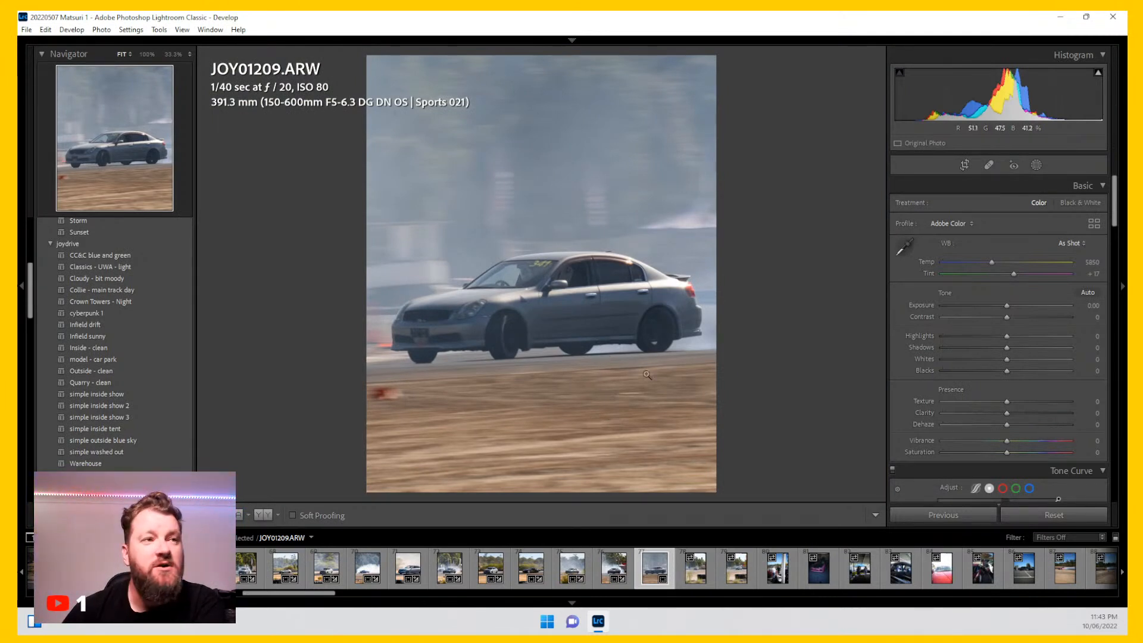
pyautogui.click(165, 304)
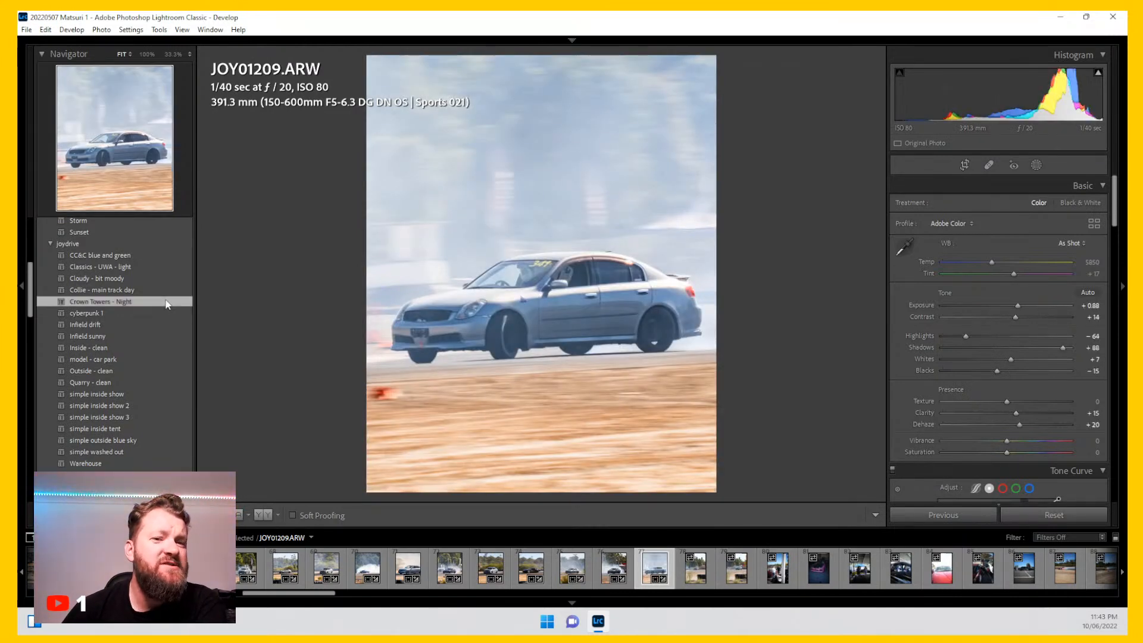
pyautogui.click(173, 289)
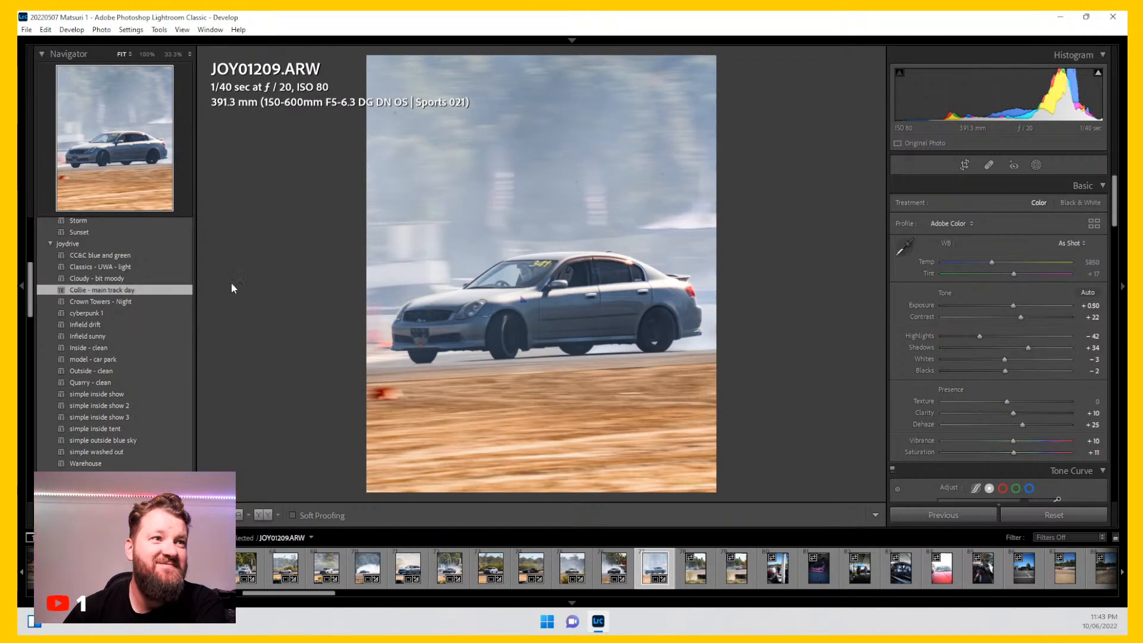
# Step: Set Highlights to -71, Dehaze to +21 and white balance Temp to 6118
pyautogui.moveTo(972, 334); pyautogui.dragTo(961, 335)
pyautogui.moveTo(1022, 425); pyautogui.dragTo(1019, 424)
pyautogui.moveTo(992, 263); pyautogui.dragTo(995, 262)
# Step: Lower the HSL luminance of Orange to -6, Yellow to -10 and Blue to -37
pyautogui.scroll(-6, 912, 326)
pyautogui.scroll(-5, 912, 324)
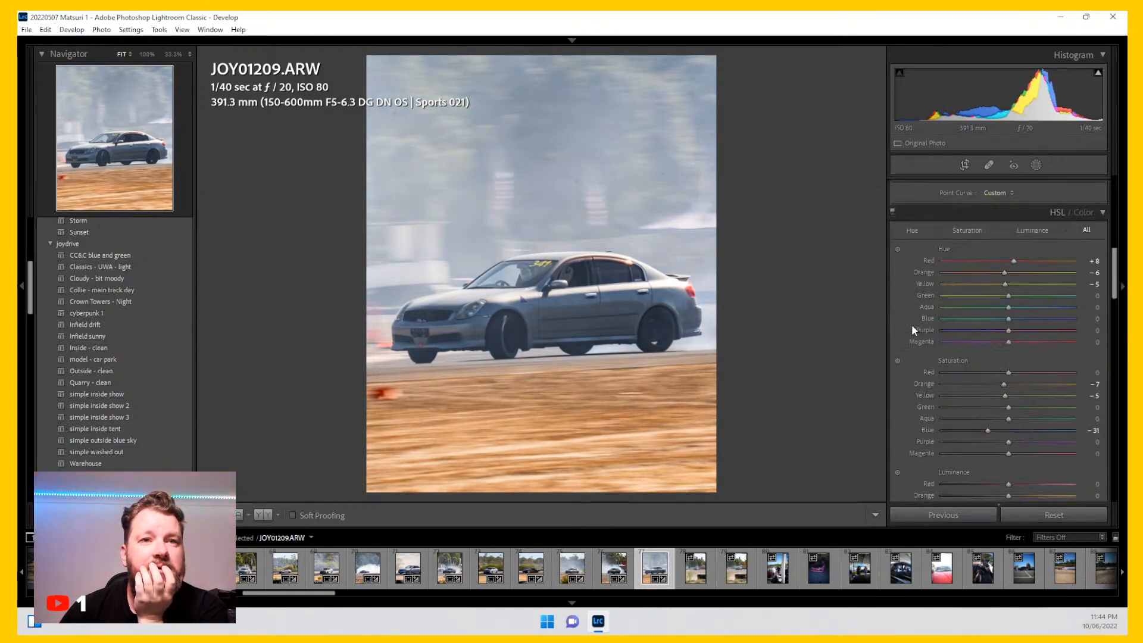
pyautogui.scroll(-1, 921, 410)
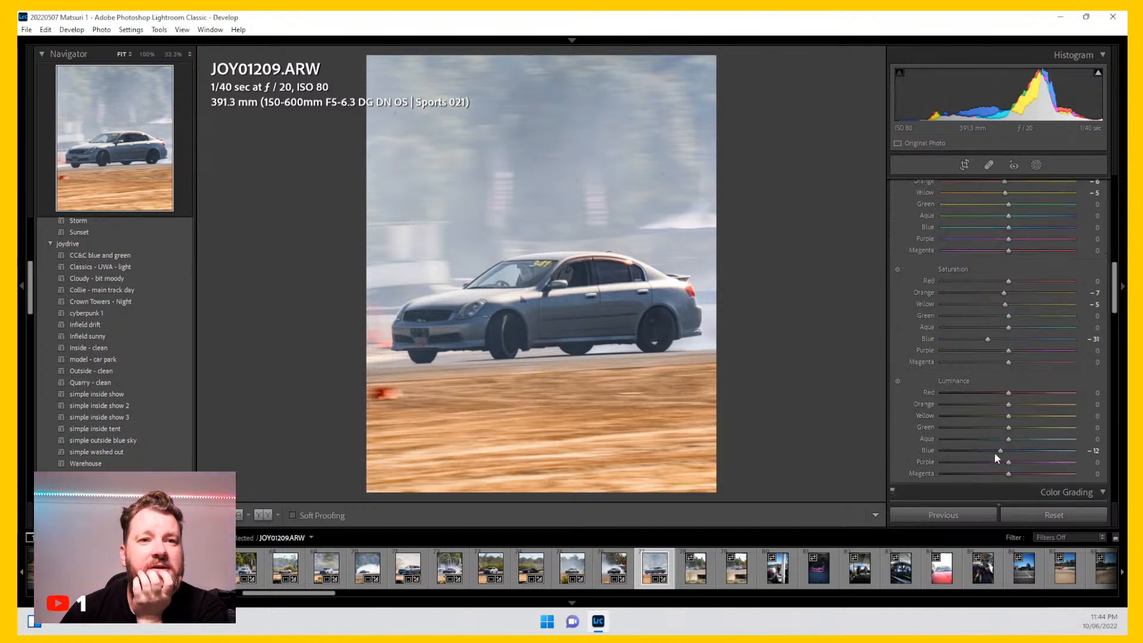
pyautogui.moveTo(1001, 449); pyautogui.dragTo(1002, 406)
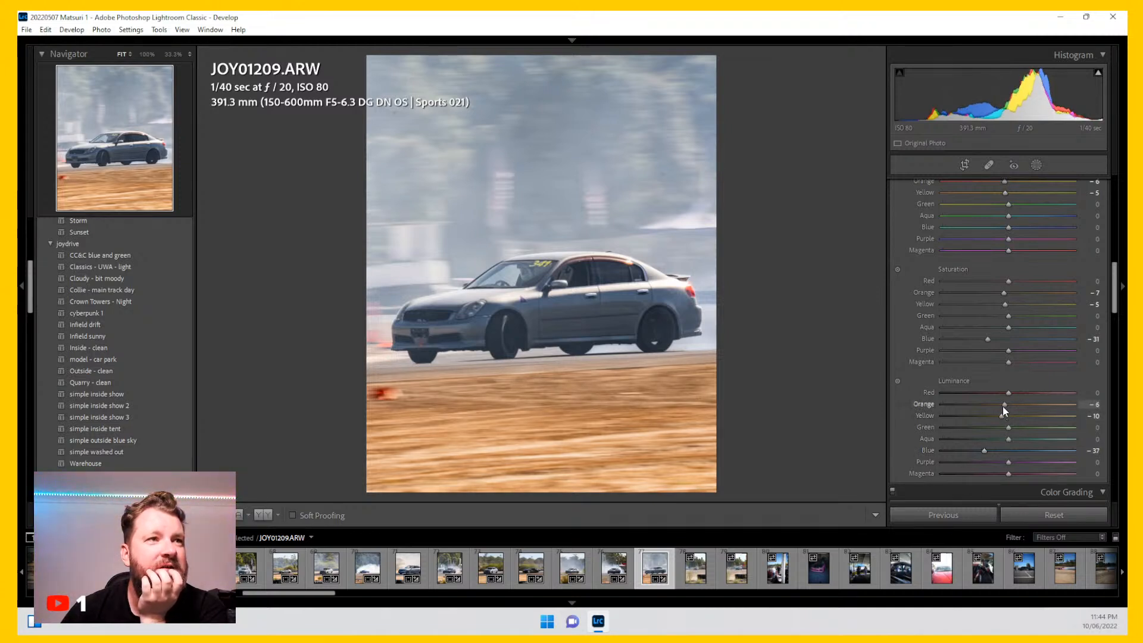
# Step: Add a Select Subject mask on the car with Exposure 0.11, Highlights -15, Blacks -6 and Dehaze 12
pyautogui.scroll(8, 917, 418)
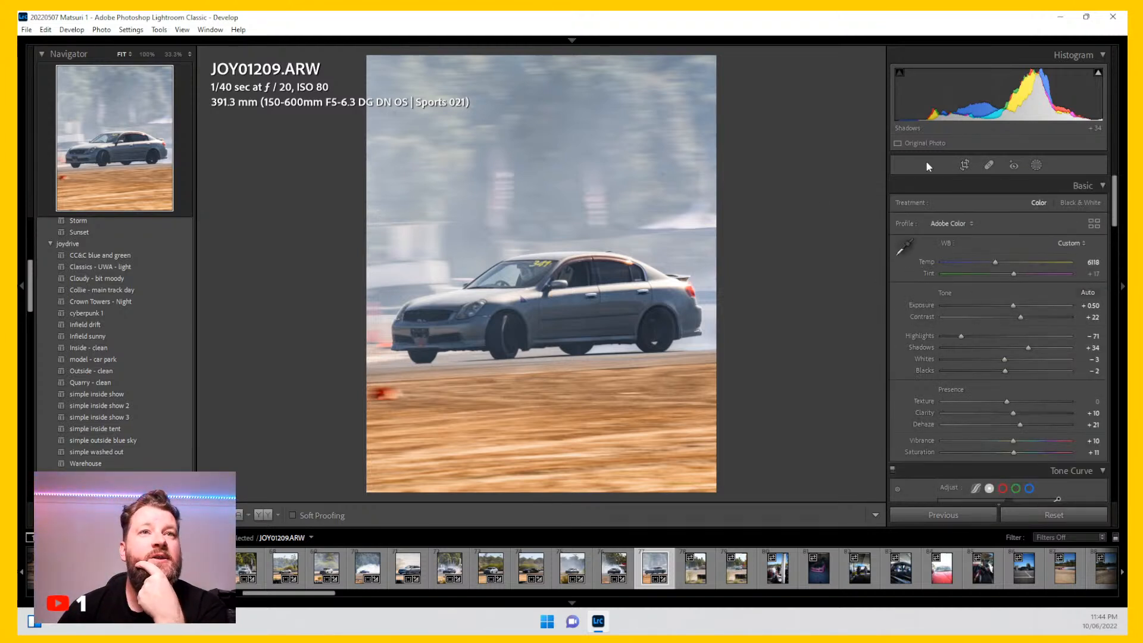
pyautogui.click(1034, 165)
pyautogui.click(932, 202)
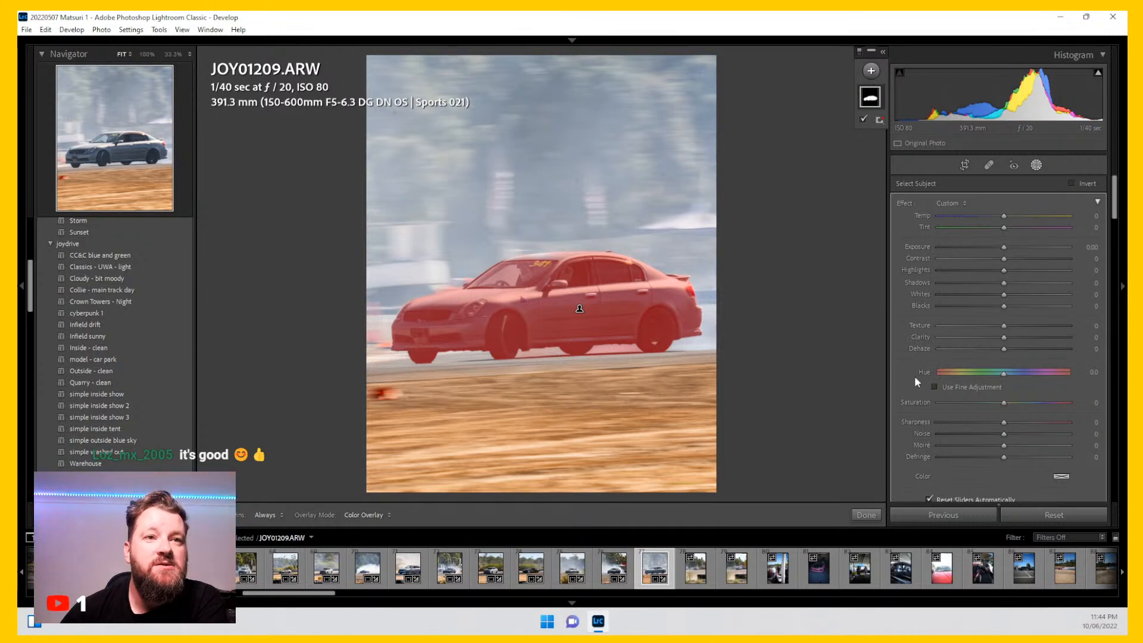
pyautogui.moveTo(1005, 349); pyautogui.dragTo(1009, 348)
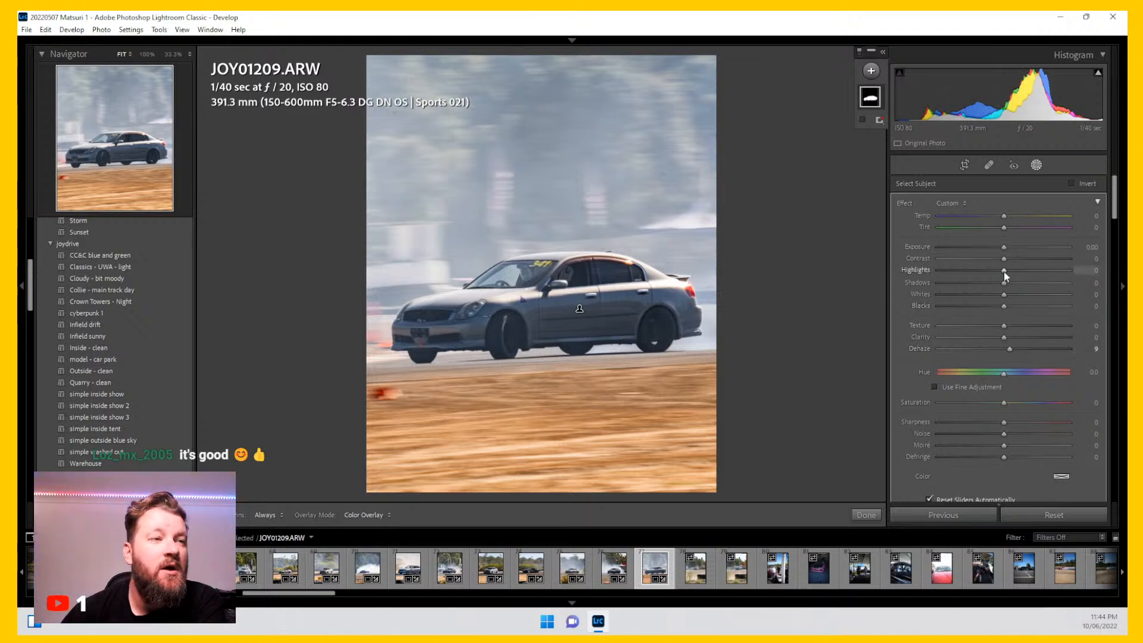
pyautogui.moveTo(1001, 272); pyautogui.dragTo(999, 306)
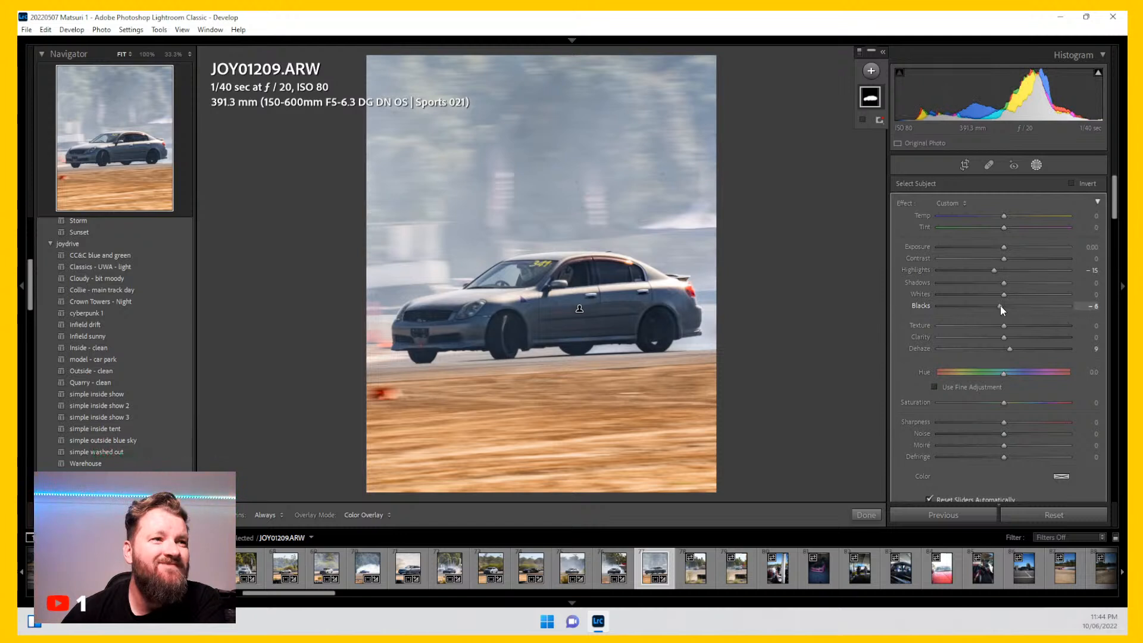
pyautogui.moveTo(1002, 245); pyautogui.dragTo(1004, 247)
pyautogui.moveTo(1010, 353); pyautogui.dragTo(1015, 353)
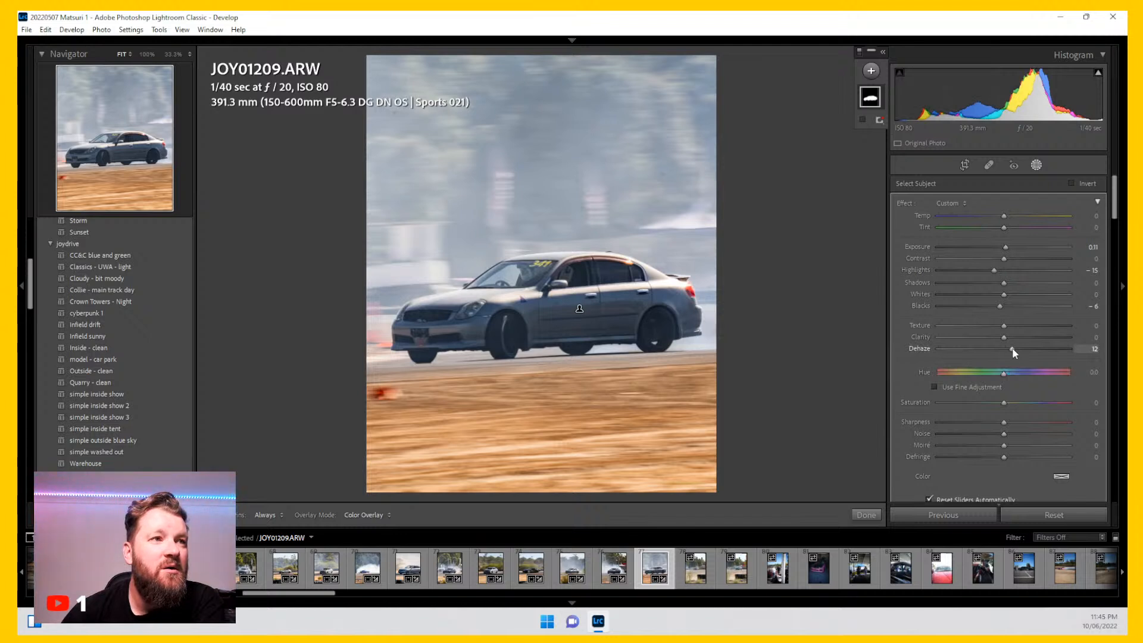
pyautogui.click(1038, 165)
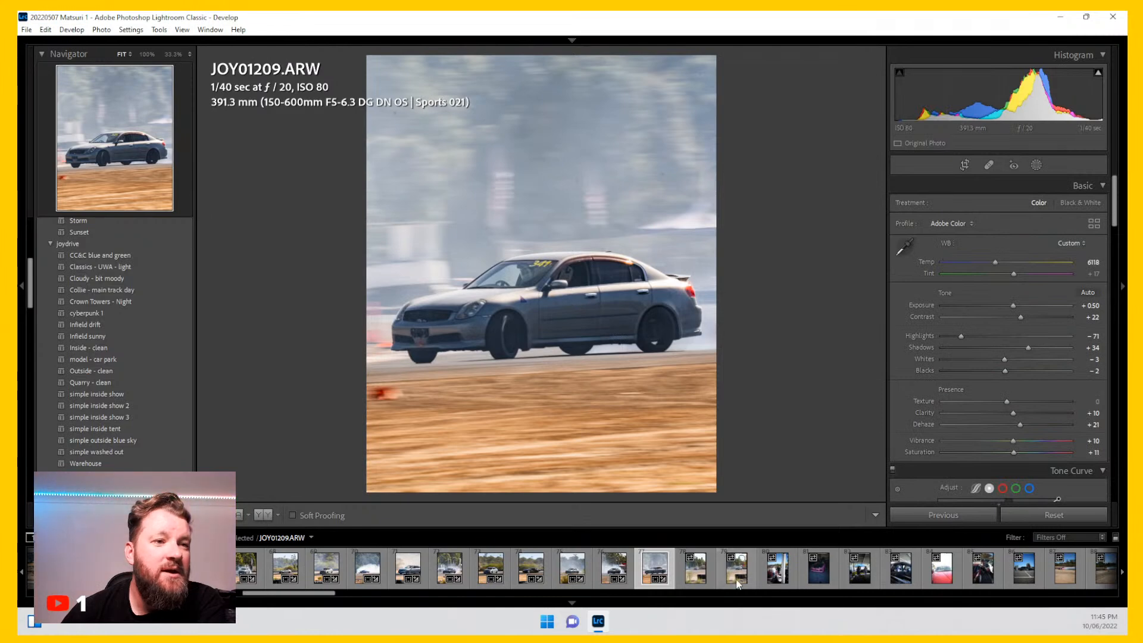
# Step: Switch to photo JOY01249 and crop it tightly to 4 x 5 / 8 x 10, centring the car
pyautogui.click(700, 581)
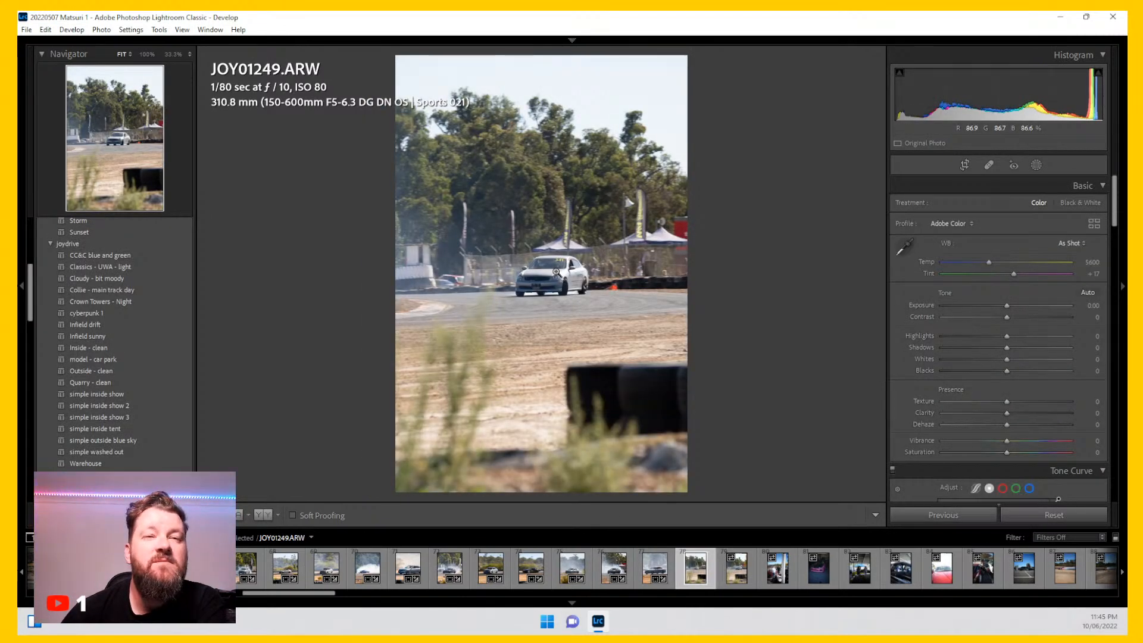
pyautogui.click(555, 272)
pyautogui.click(557, 272)
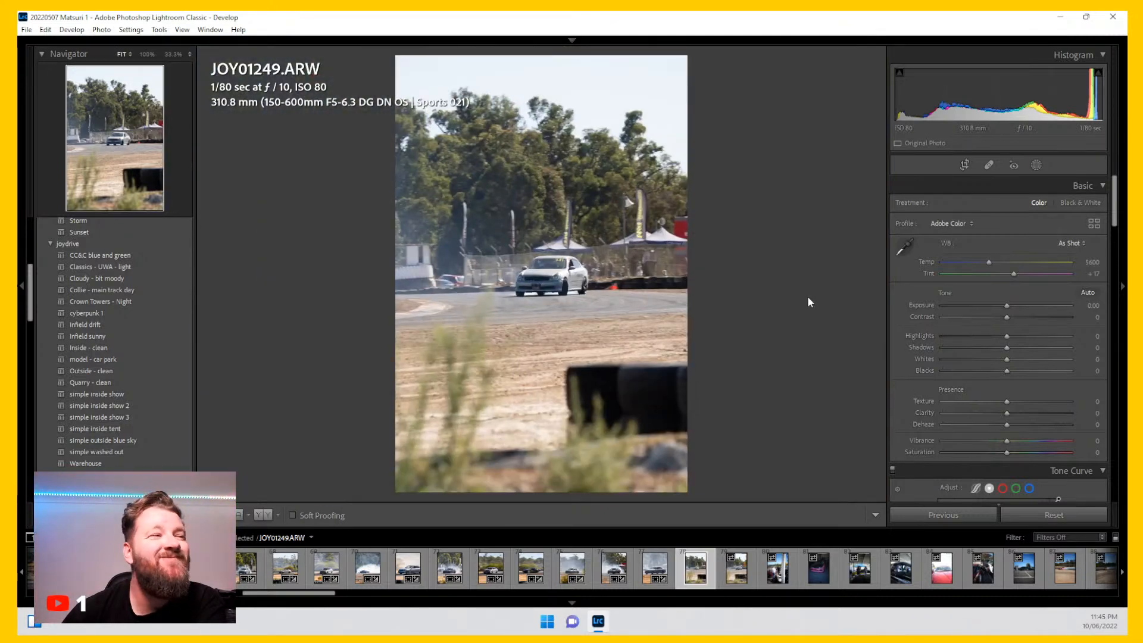
pyautogui.click(965, 165)
pyautogui.click(1067, 206)
pyautogui.click(1005, 275)
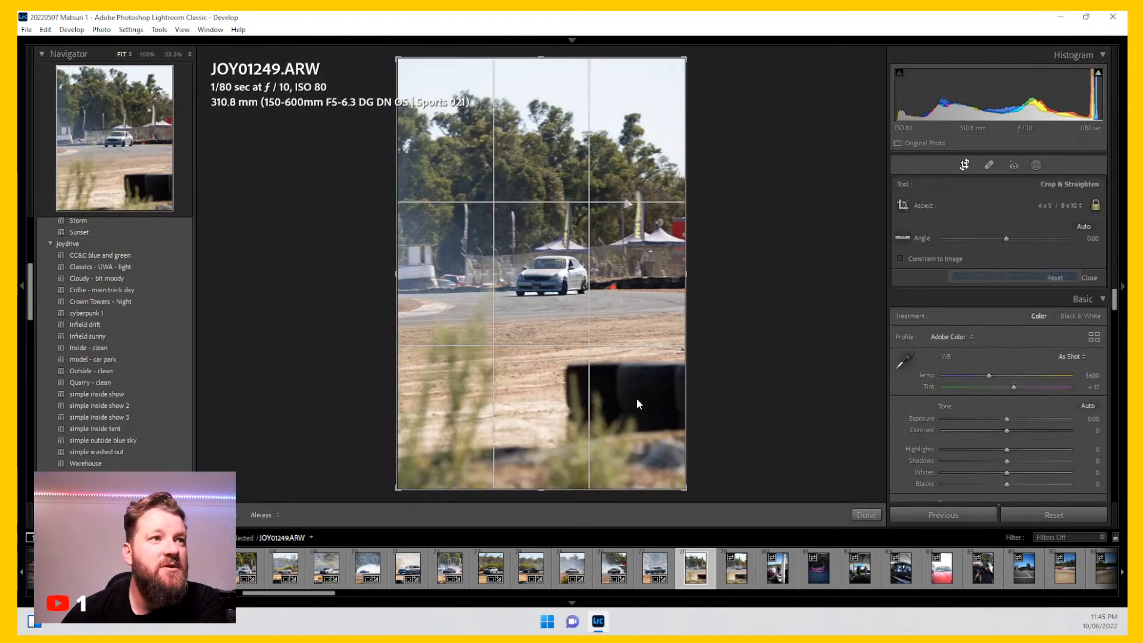
pyautogui.moveTo(385, 462); pyautogui.dragTo(428, 446)
pyautogui.moveTo(543, 286); pyautogui.dragTo(559, 280)
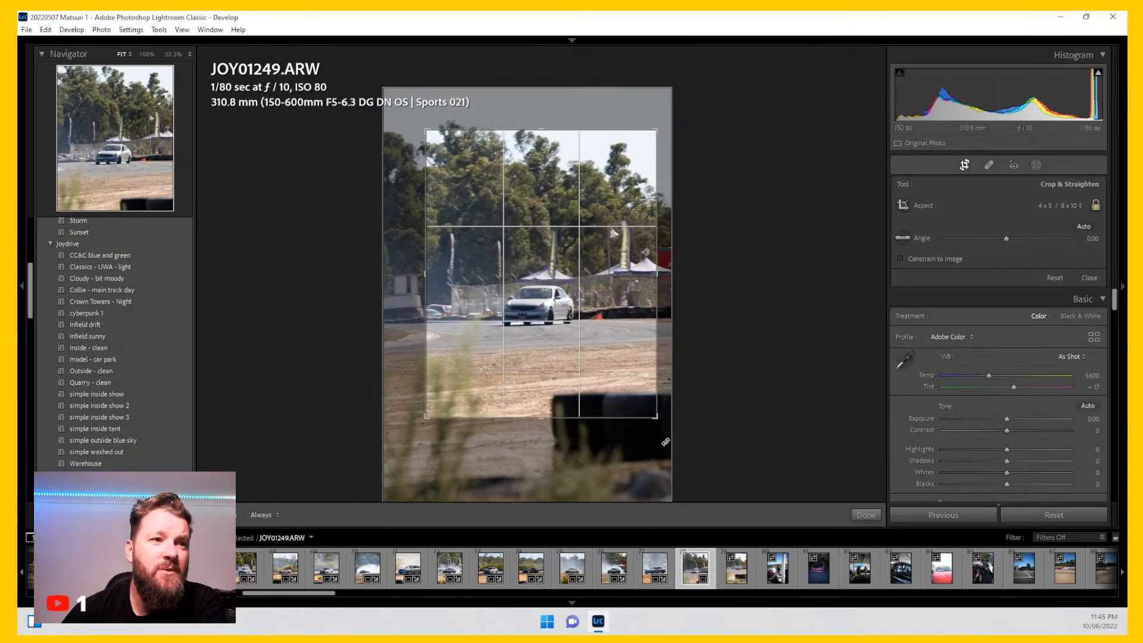
pyautogui.moveTo(656, 417); pyautogui.dragTo(615, 364)
pyautogui.moveTo(570, 288); pyautogui.dragTo(524, 250)
pyautogui.press('Return')
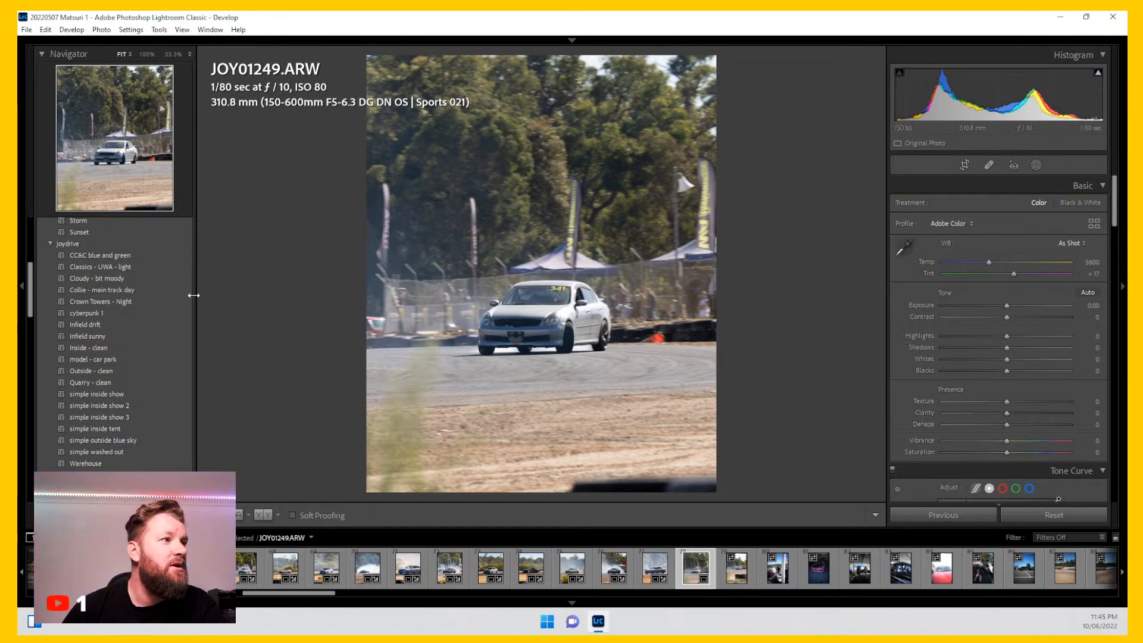
# Step: Apply the Collie - main track day preset, then set Highlights to -69 and Blacks to -10
pyautogui.click(165, 296)
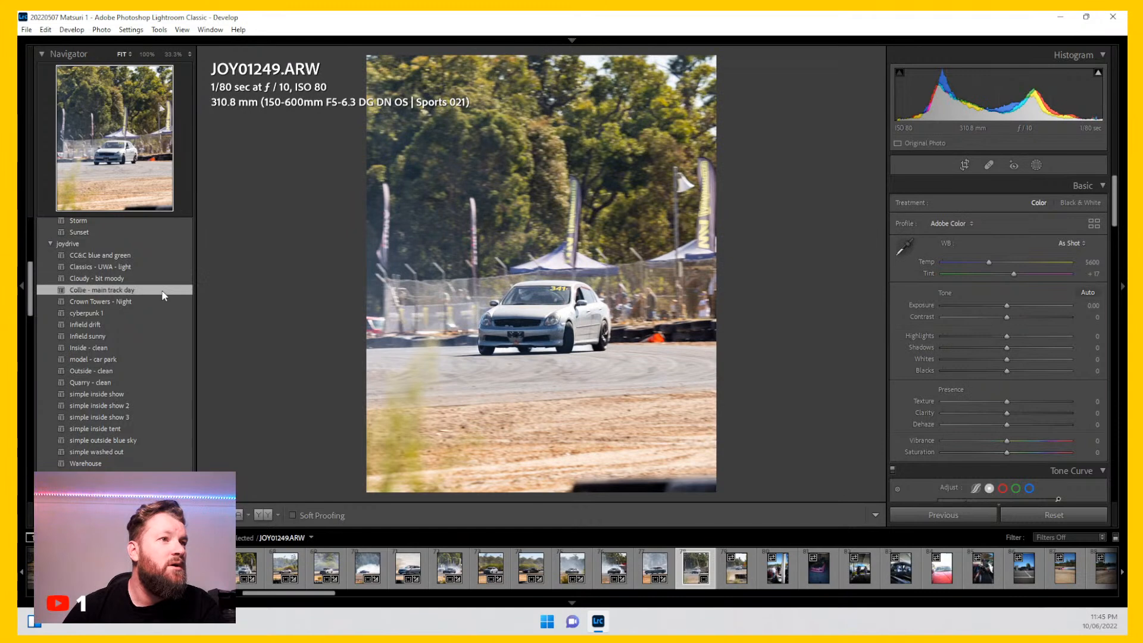
pyautogui.moveTo(975, 340); pyautogui.dragTo(966, 341)
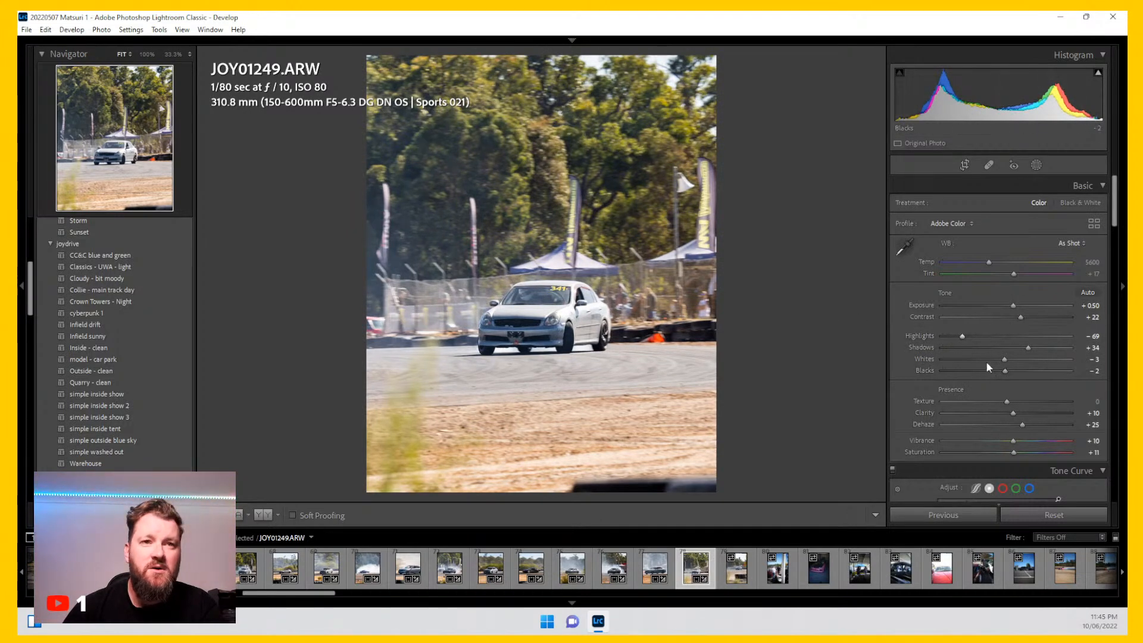
pyautogui.moveTo(1006, 378); pyautogui.dragTo(1004, 376)
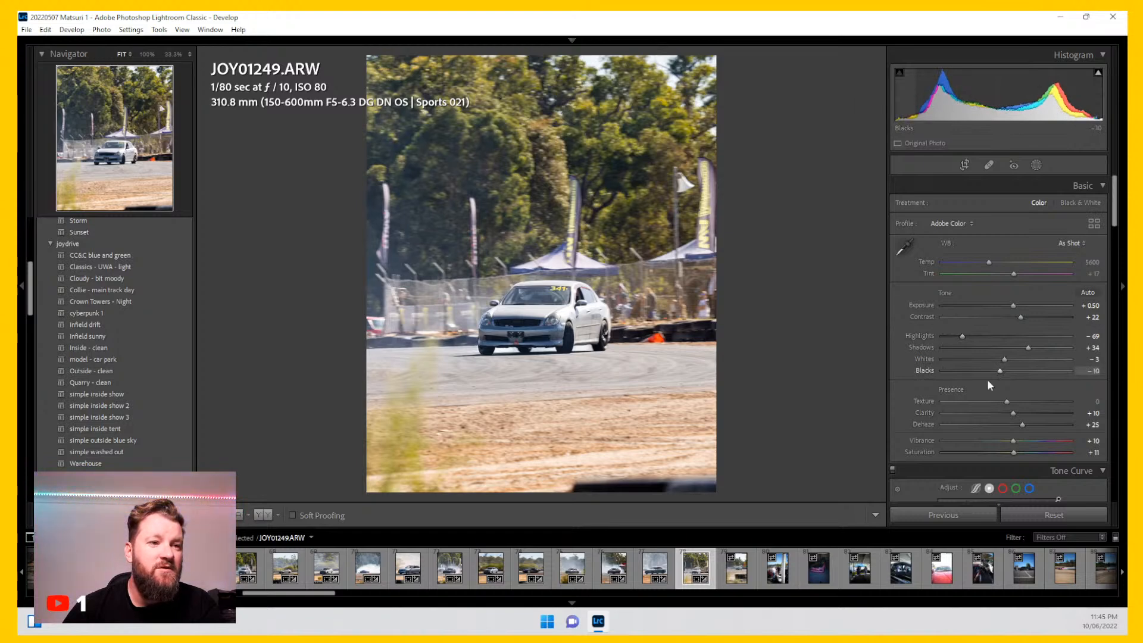
# Step: Open photo JOY01252 and crop it with the 4 x 5 / 8 x 10 aspect around the drifting car
pyautogui.click(744, 567)
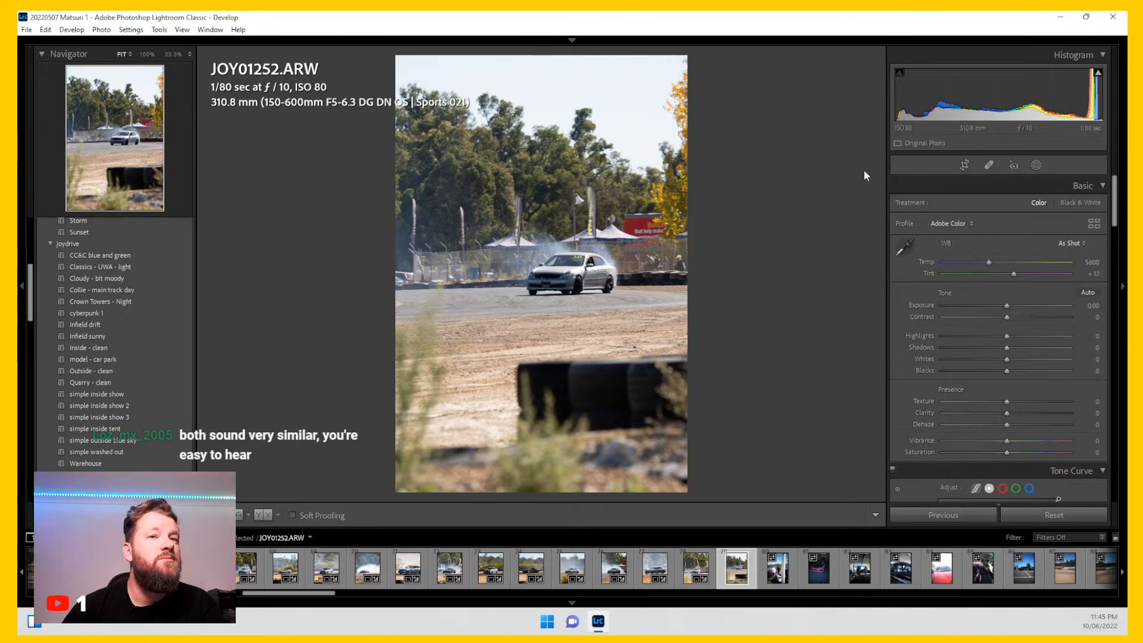
pyautogui.click(964, 166)
pyautogui.click(1061, 205)
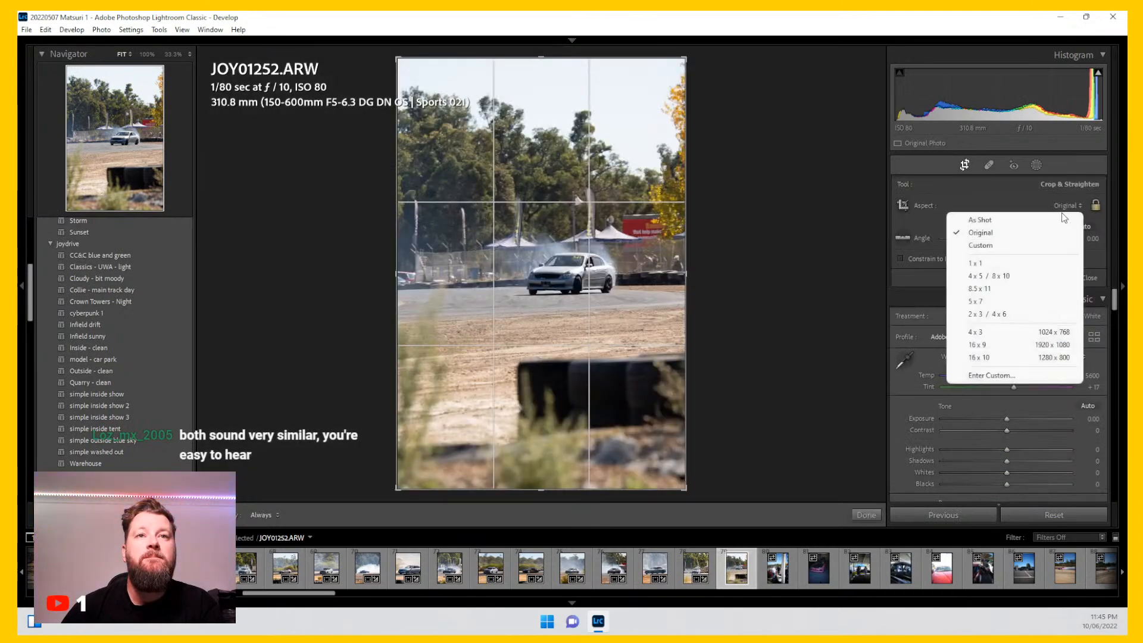
pyautogui.click(1016, 277)
pyautogui.moveTo(400, 454); pyautogui.dragTo(441, 431)
pyautogui.moveTo(551, 286); pyautogui.dragTo(528, 298)
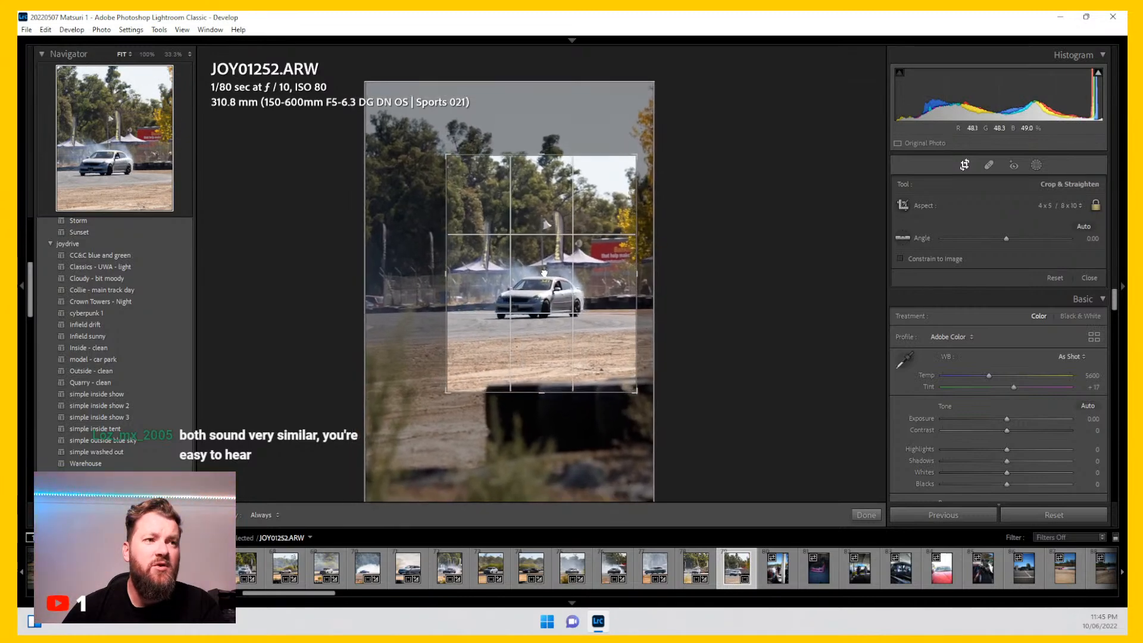
pyautogui.moveTo(449, 388); pyautogui.dragTo(454, 381)
pyautogui.moveTo(534, 286); pyautogui.dragTo(541, 276)
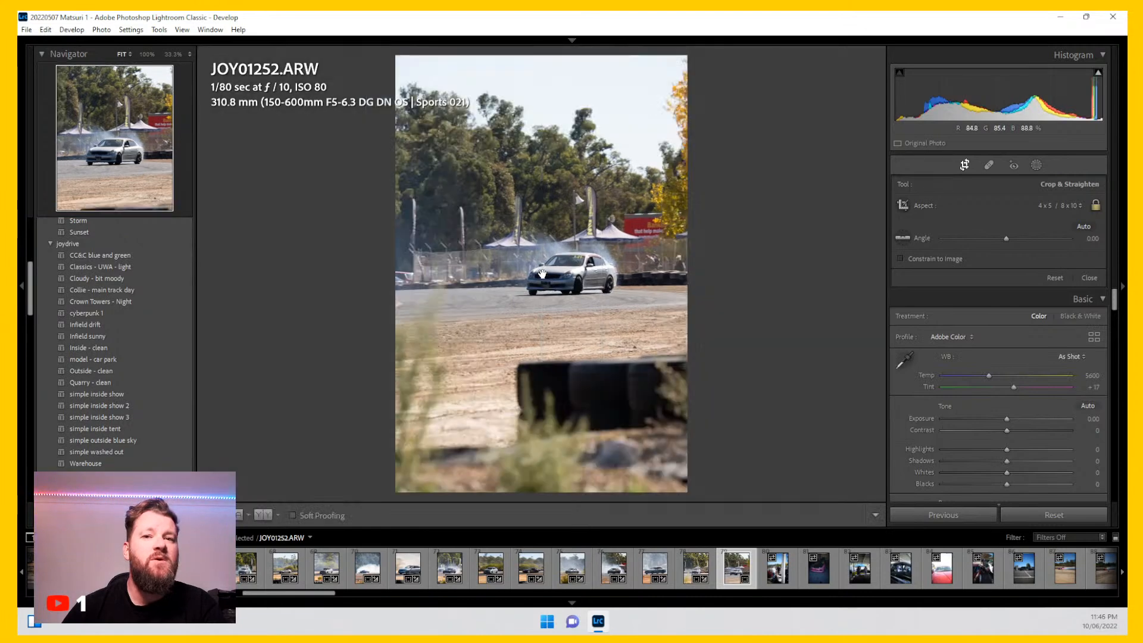
pyautogui.press('Return')
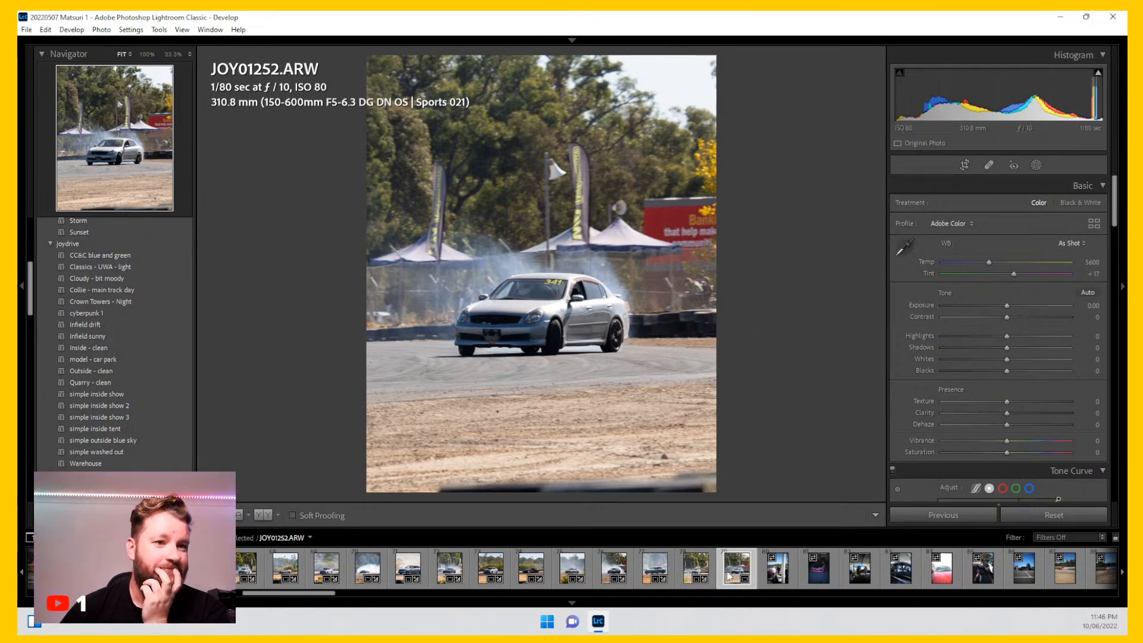
# Step: Remove photo JOY01252 from the Lightroom catalog, keeping it on disk
pyautogui.click(697, 571)
pyautogui.click(737, 577)
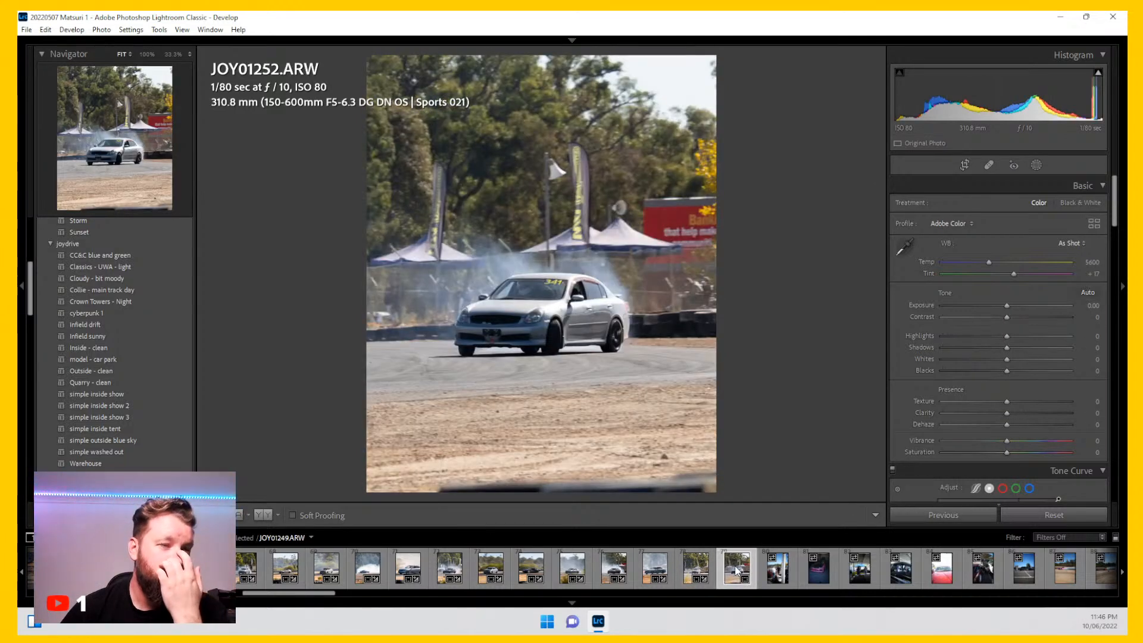
pyautogui.press('Delete')
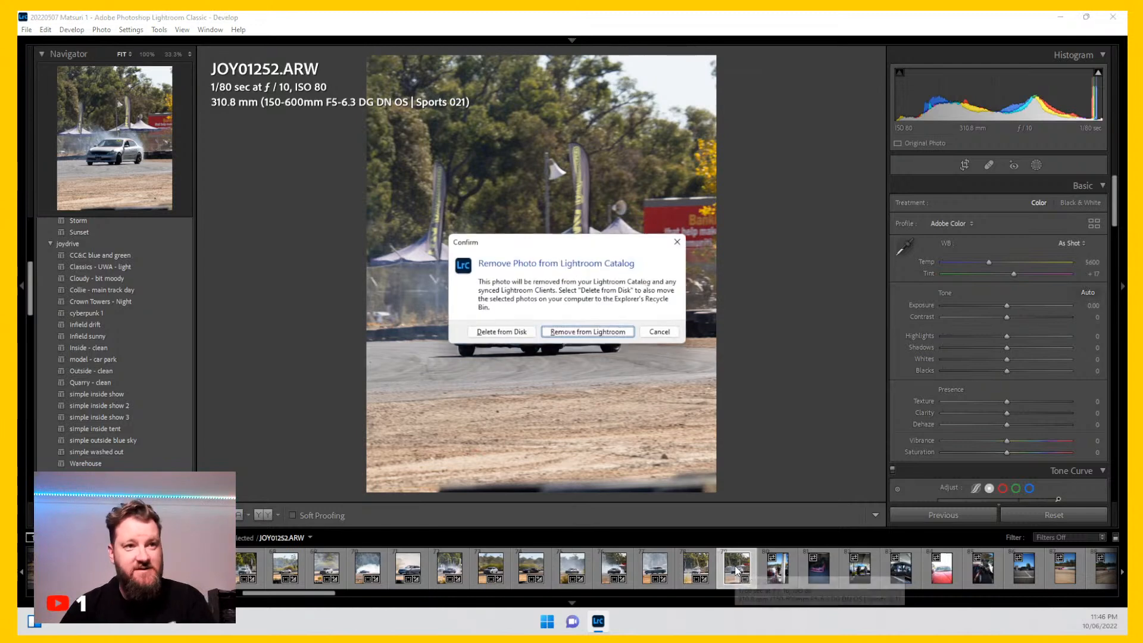
pyautogui.press('Return')
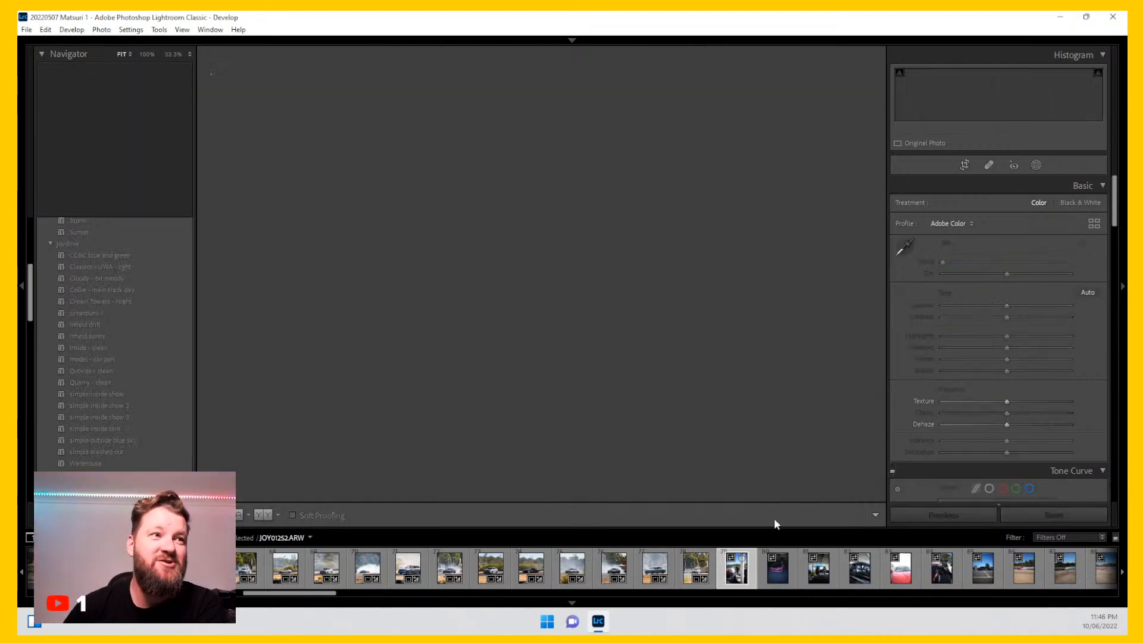
# Step: Crop photo JOY01284 with the 4 x 5 / 8 x 10 aspect around the two people walking
pyautogui.click(964, 165)
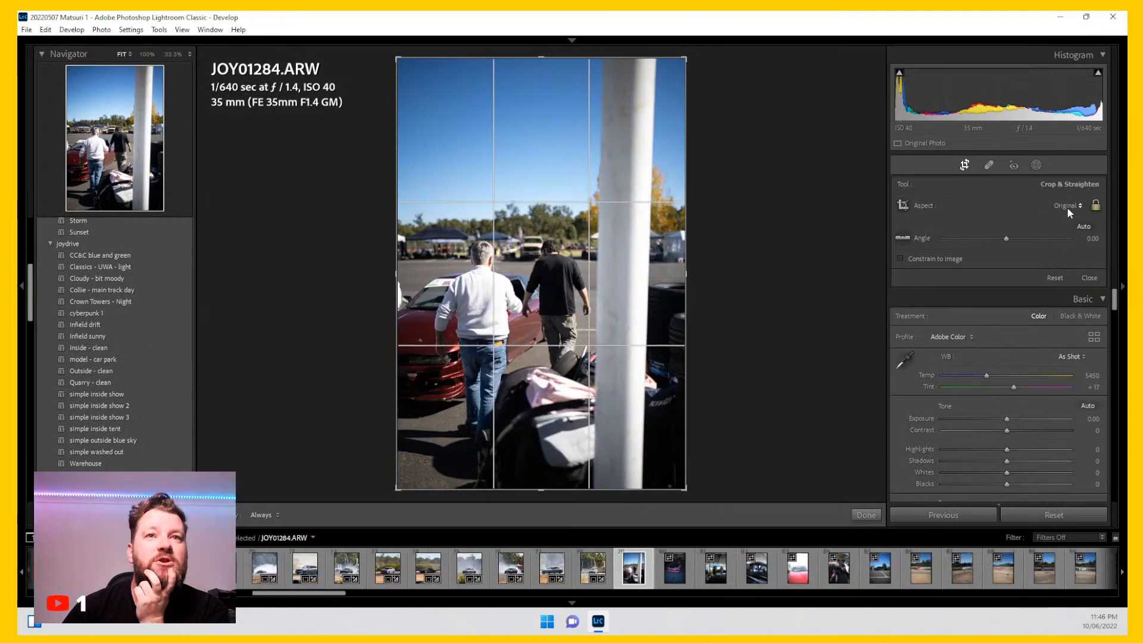
pyautogui.click(1067, 206)
pyautogui.click(982, 271)
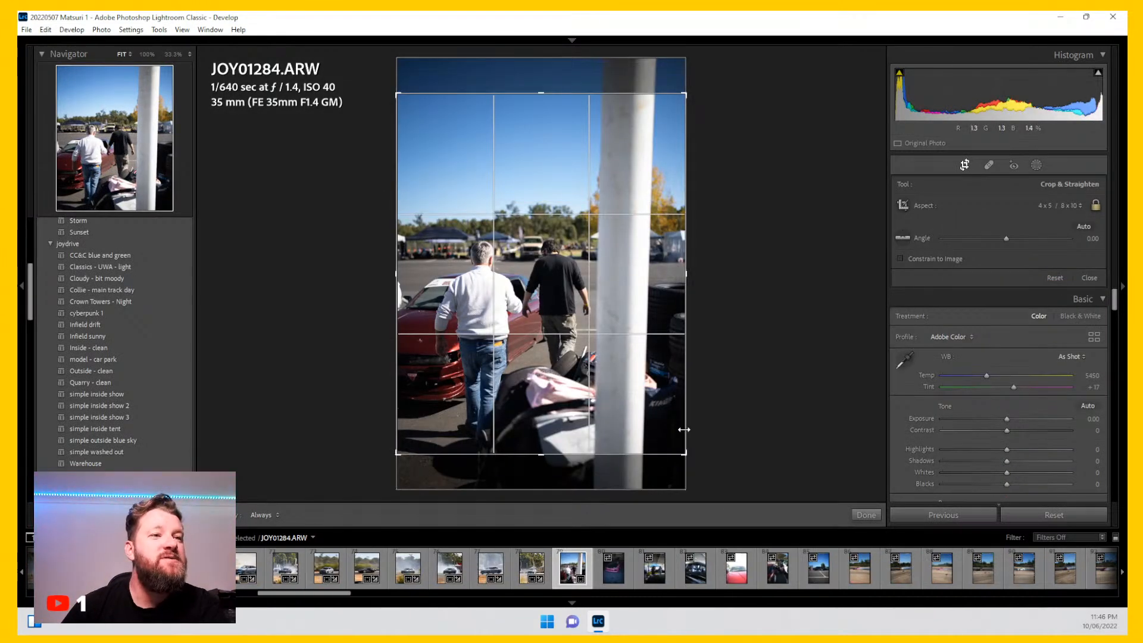
pyautogui.moveTo(691, 89); pyautogui.dragTo(658, 136)
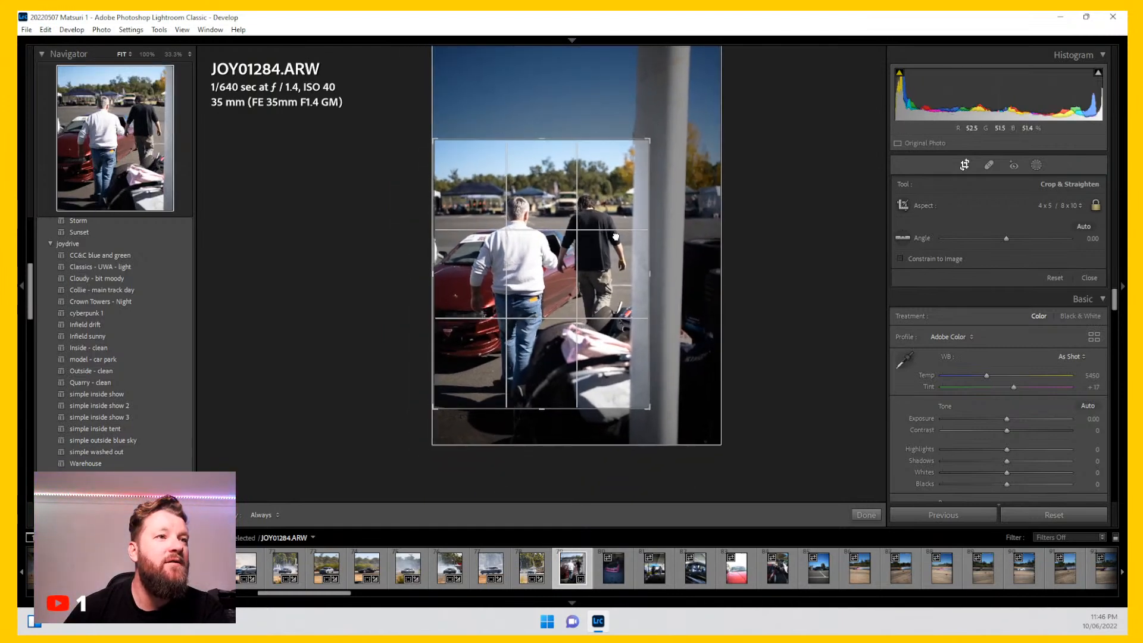
pyautogui.press('Return')
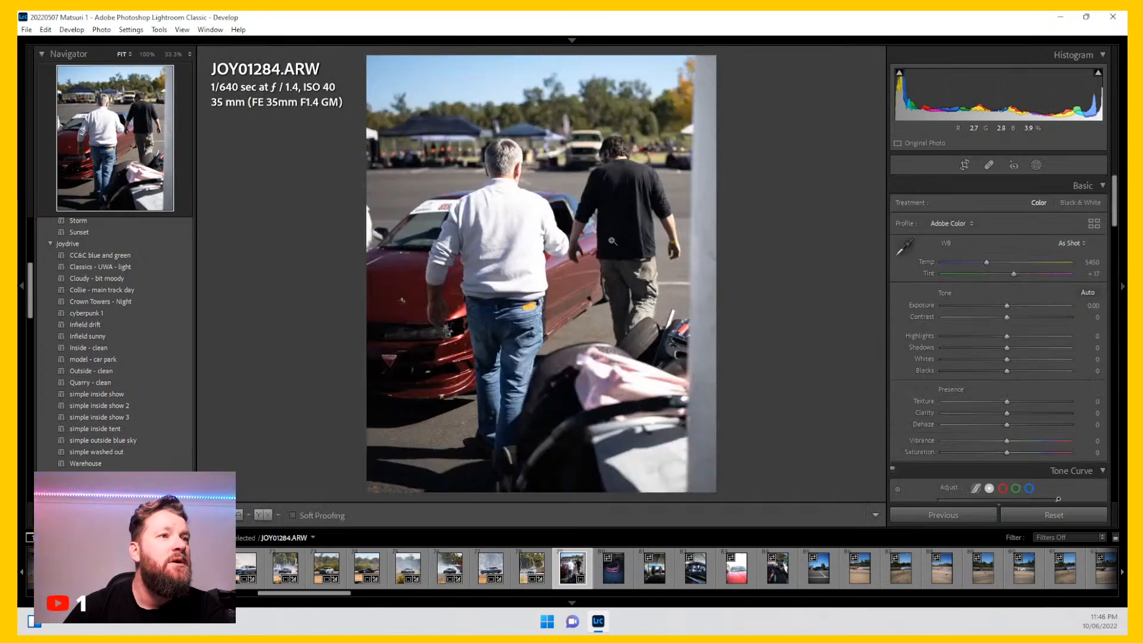
# Step: Apply the Collie - main track day preset, then set Blacks to -13 and Dehaze to +34
pyautogui.click(163, 289)
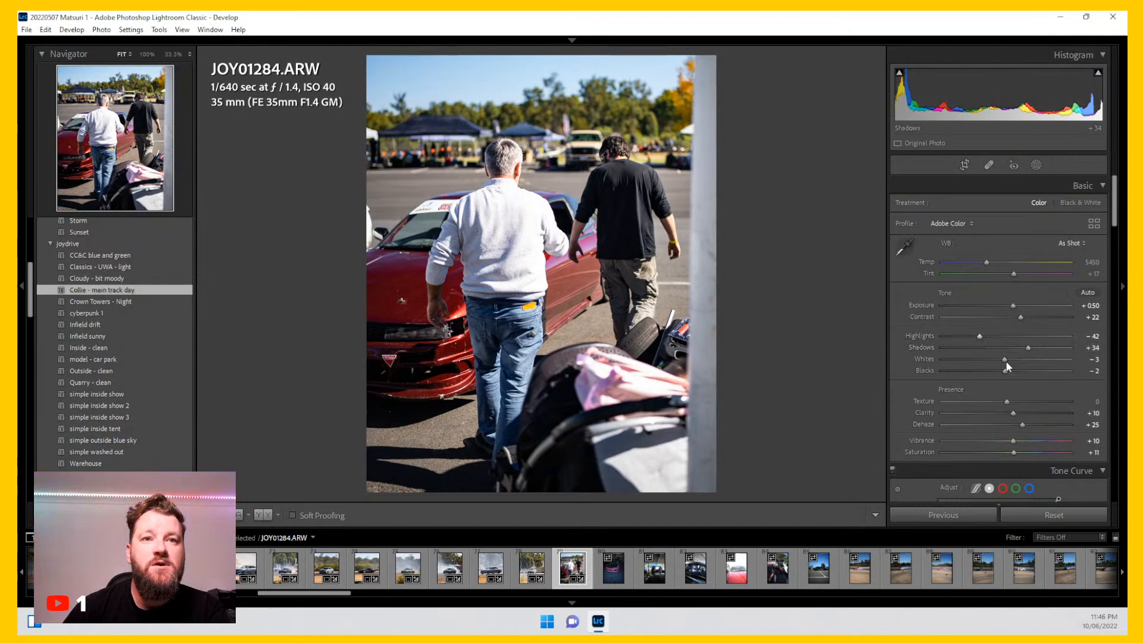
pyautogui.moveTo(1005, 370); pyautogui.dragTo(998, 370)
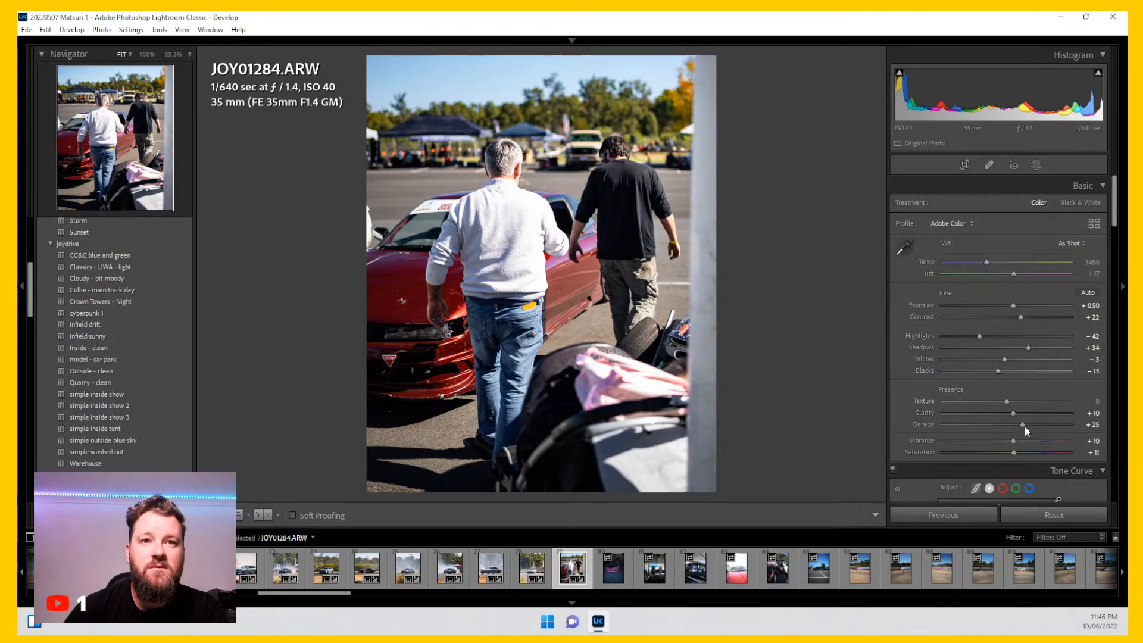
pyautogui.moveTo(1023, 424); pyautogui.dragTo(1028, 425)
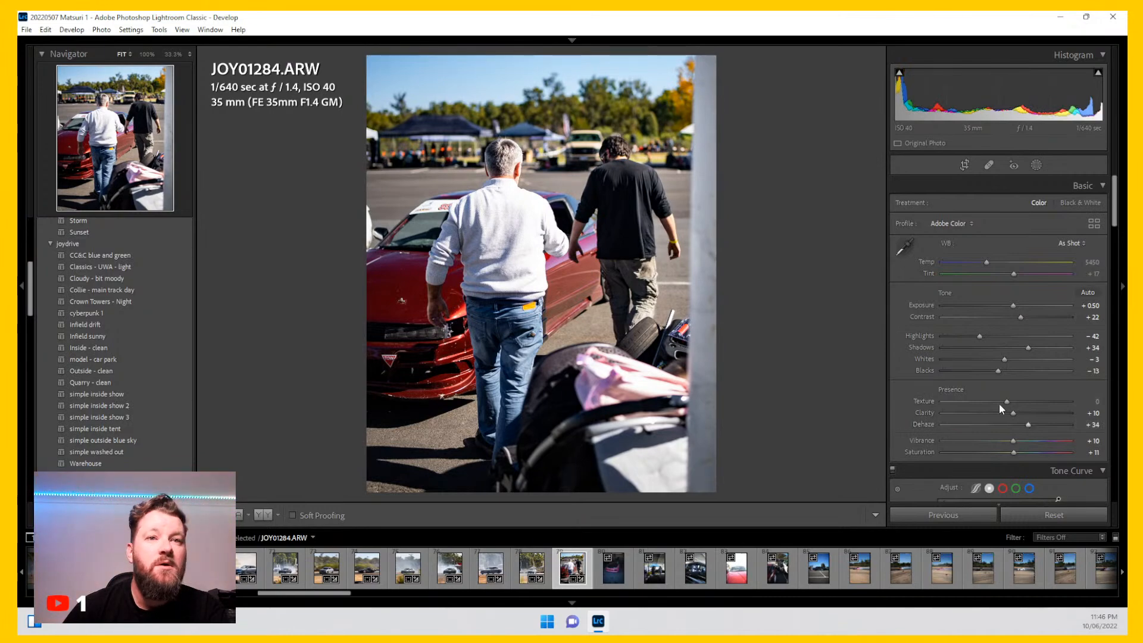
# Step: Set Highlights to -61, Whites to -18 and Blacks to -17
pyautogui.click(505, 174)
pyautogui.click(505, 173)
pyautogui.moveTo(980, 337); pyautogui.dragTo(968, 340)
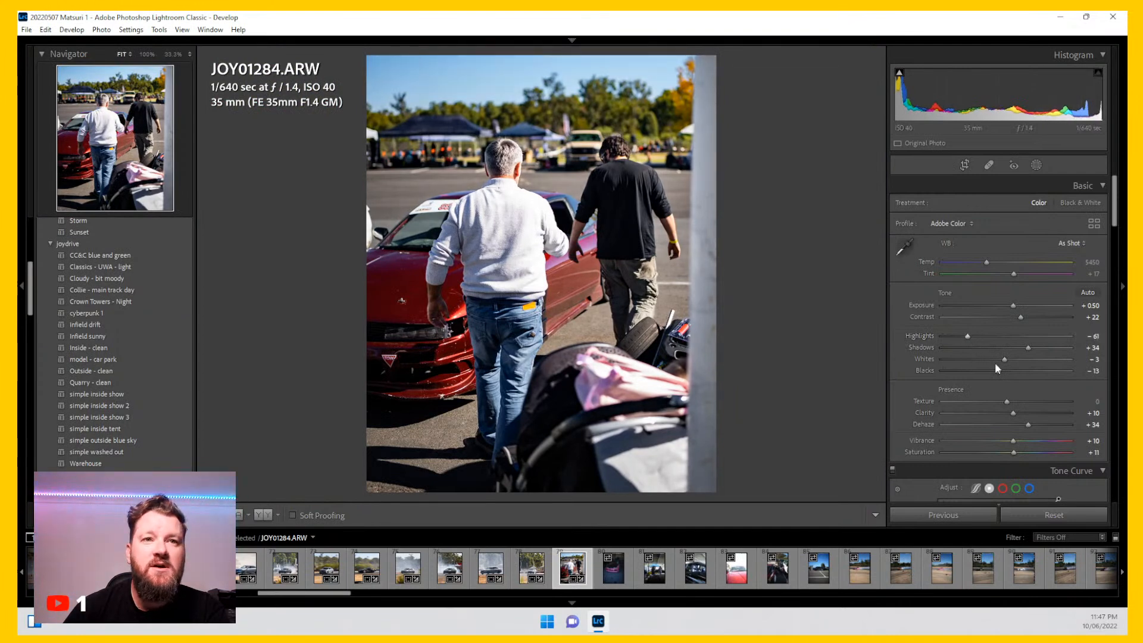
pyautogui.moveTo(1003, 360); pyautogui.dragTo(995, 369)
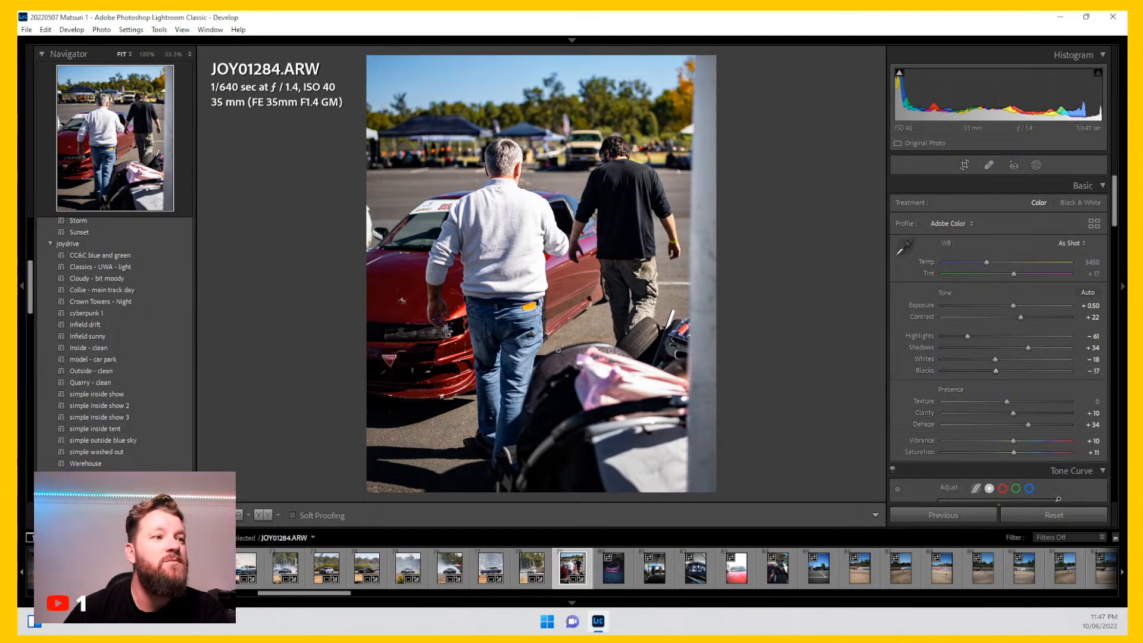
# Step: Move to photo JOY01286 and crop it with the 4 x 5 / 8 x 10 aspect around the pink car
pyautogui.press('Right')
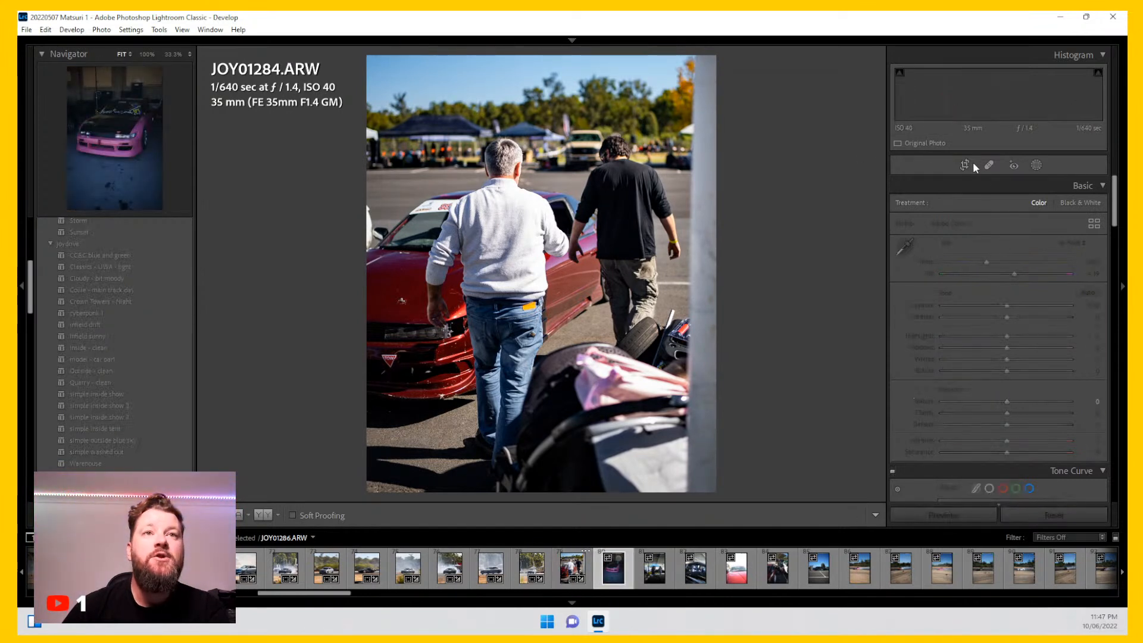
pyautogui.click(965, 166)
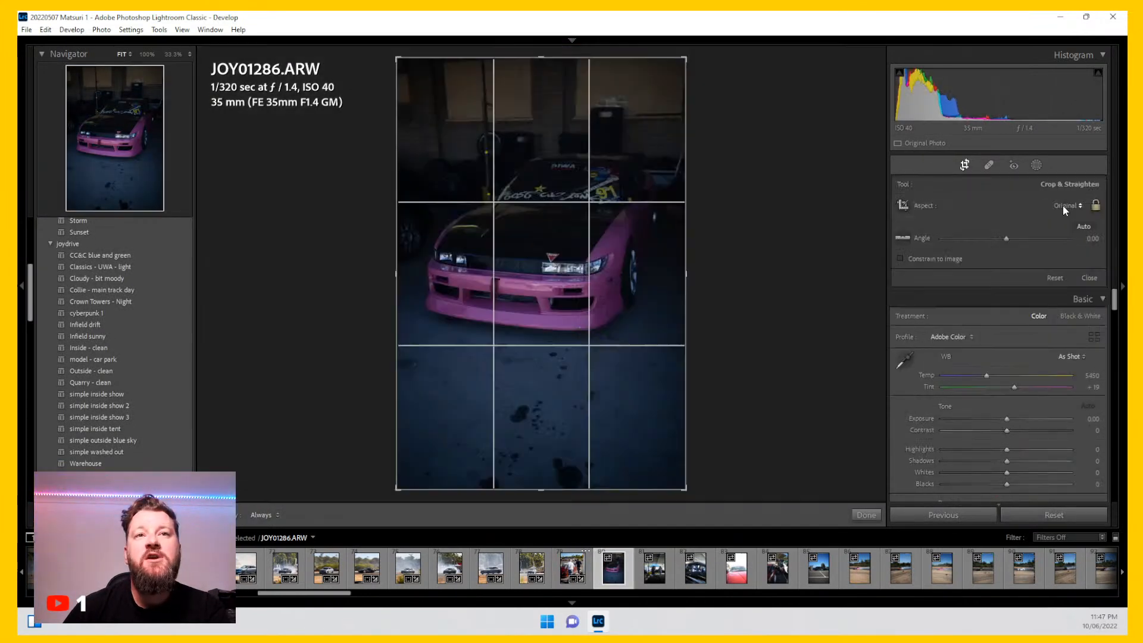
pyautogui.click(1061, 209)
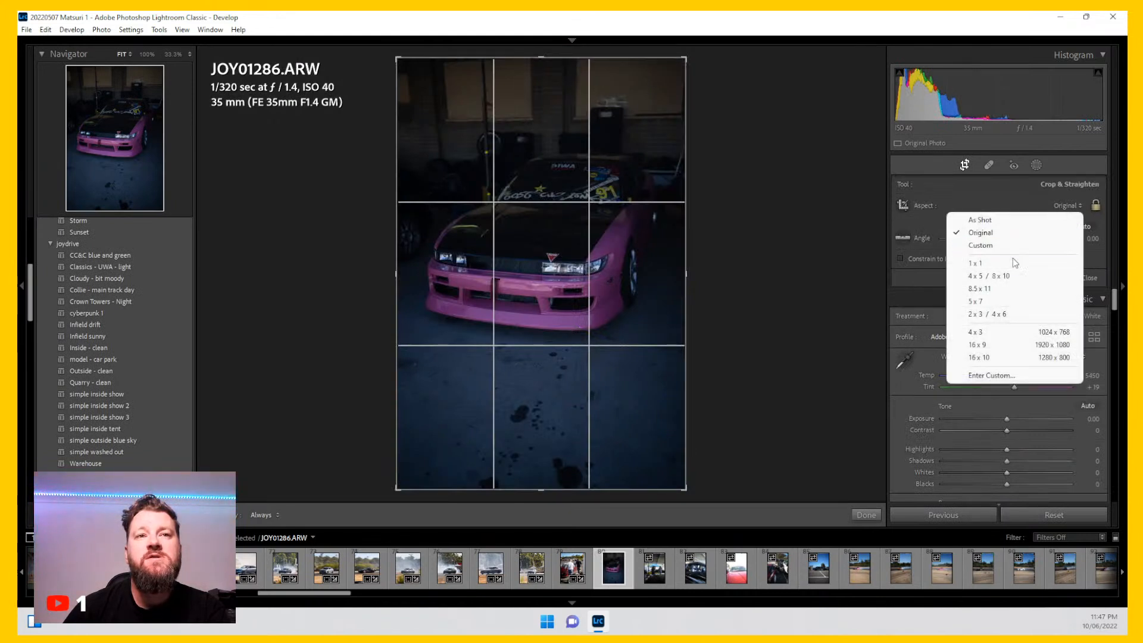
pyautogui.click(1005, 276)
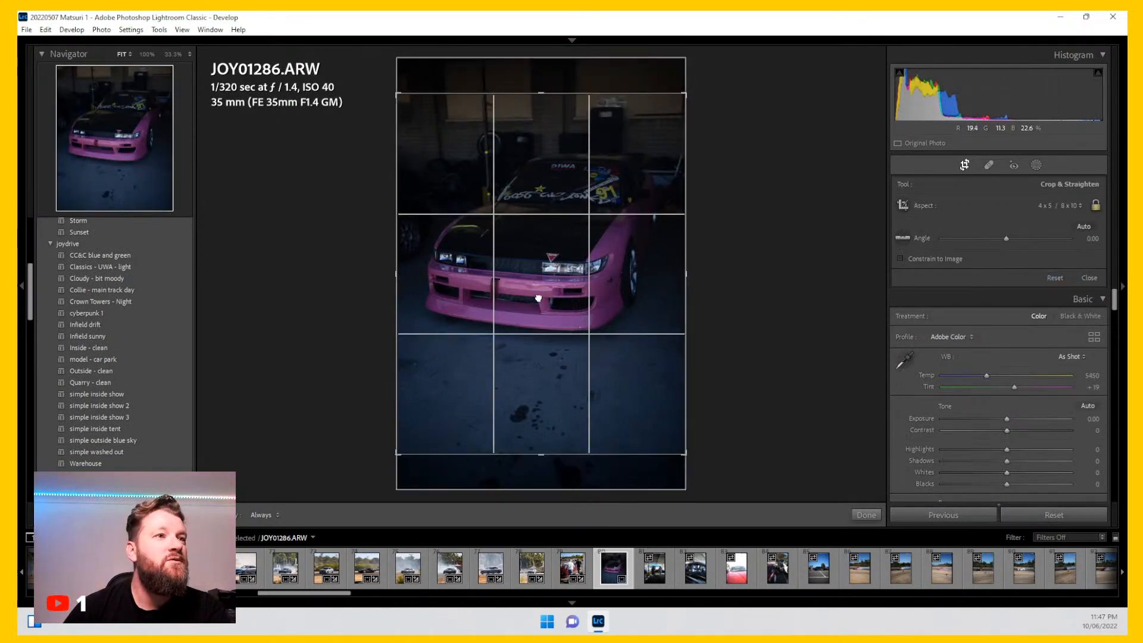
pyautogui.moveTo(538, 297); pyautogui.dragTo(537, 387)
pyautogui.moveTo(403, 452); pyautogui.dragTo(419, 439)
pyautogui.moveTo(508, 311); pyautogui.dragTo(517, 290)
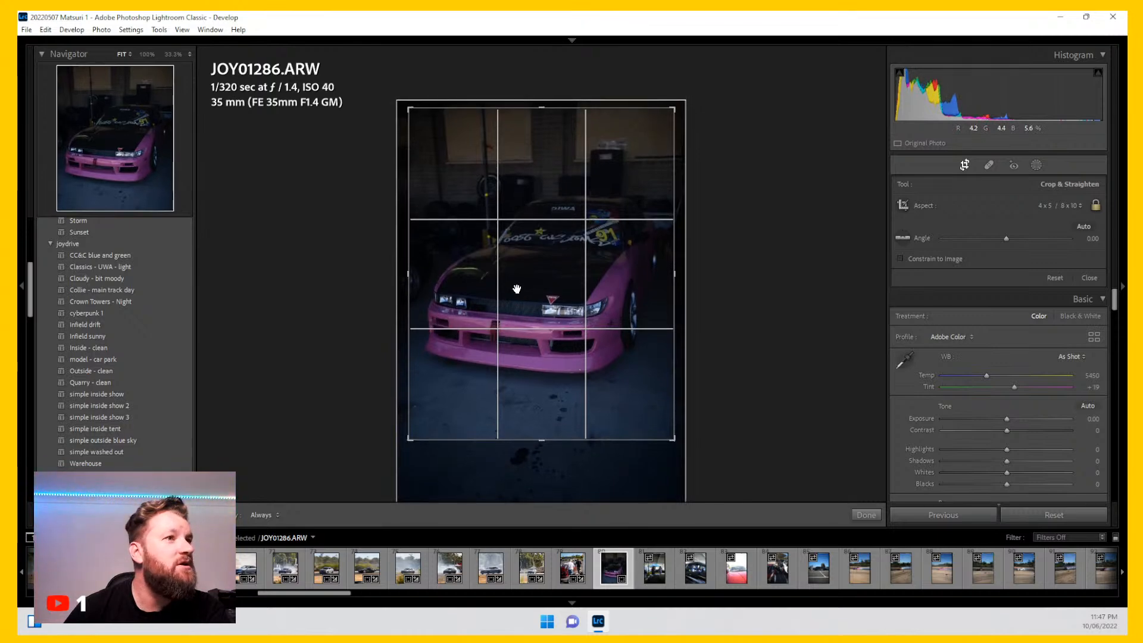
pyautogui.press('Return')
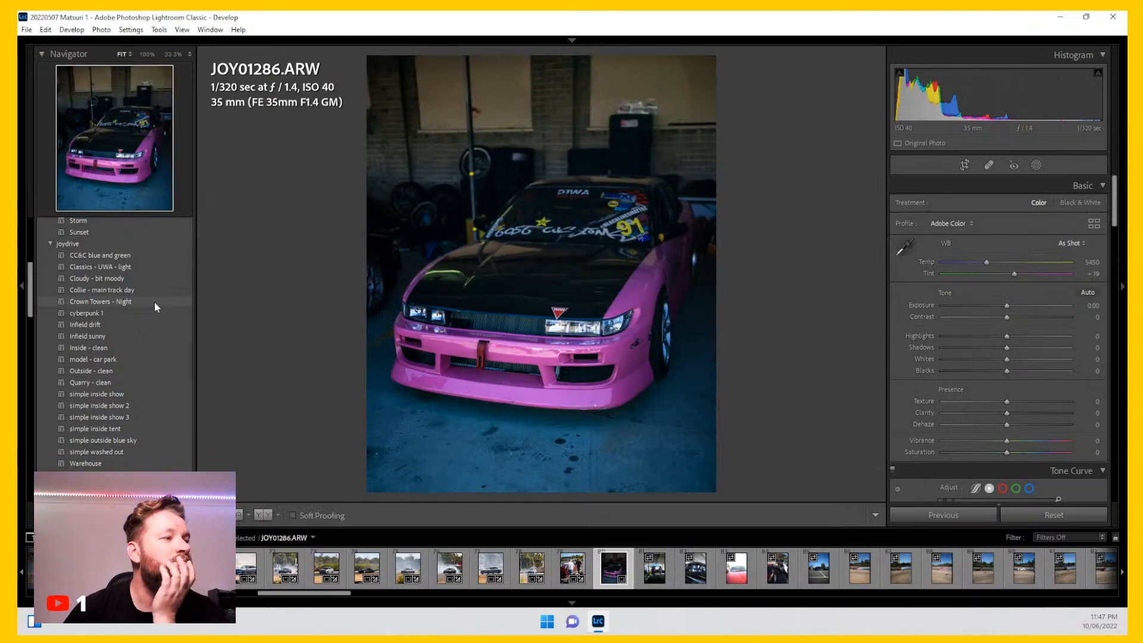
# Step: Apply the Crown Towers - Night preset, then set Exposure to +1.43, Temp to 6072 and Tint to +21
pyautogui.click(155, 302)
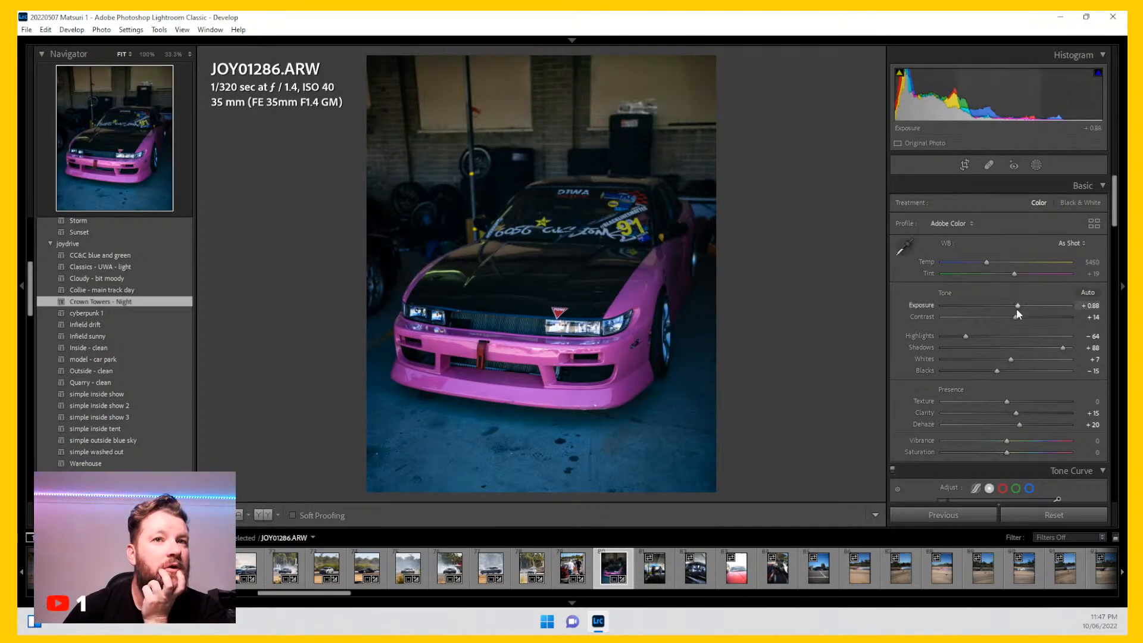
pyautogui.moveTo(1020, 305); pyautogui.dragTo(1024, 305)
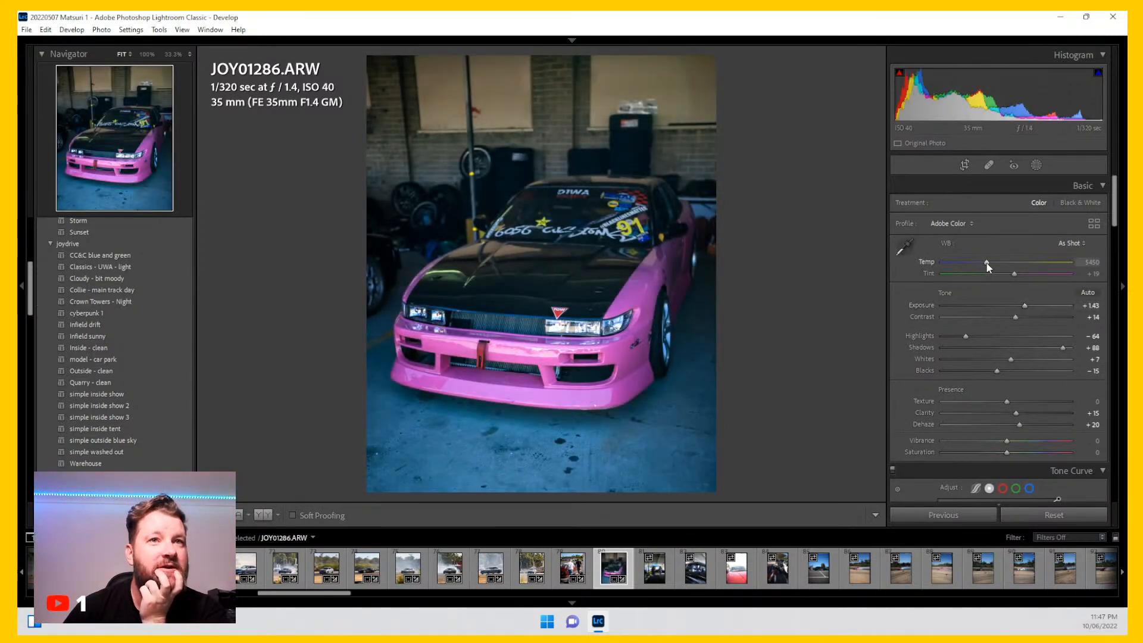
pyautogui.moveTo(986, 262); pyautogui.dragTo(1016, 274)
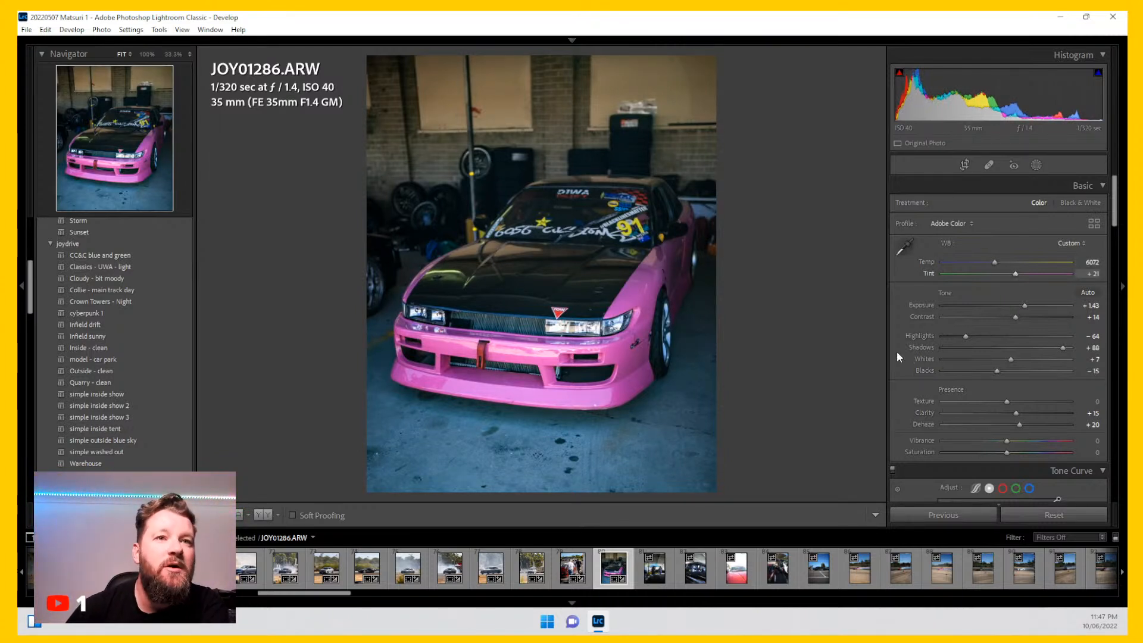
# Step: Lower the Blue luminance in HSL to -7, checking the grille up close
pyautogui.scroll(-3, 915, 342)
pyautogui.scroll(-8, 915, 342)
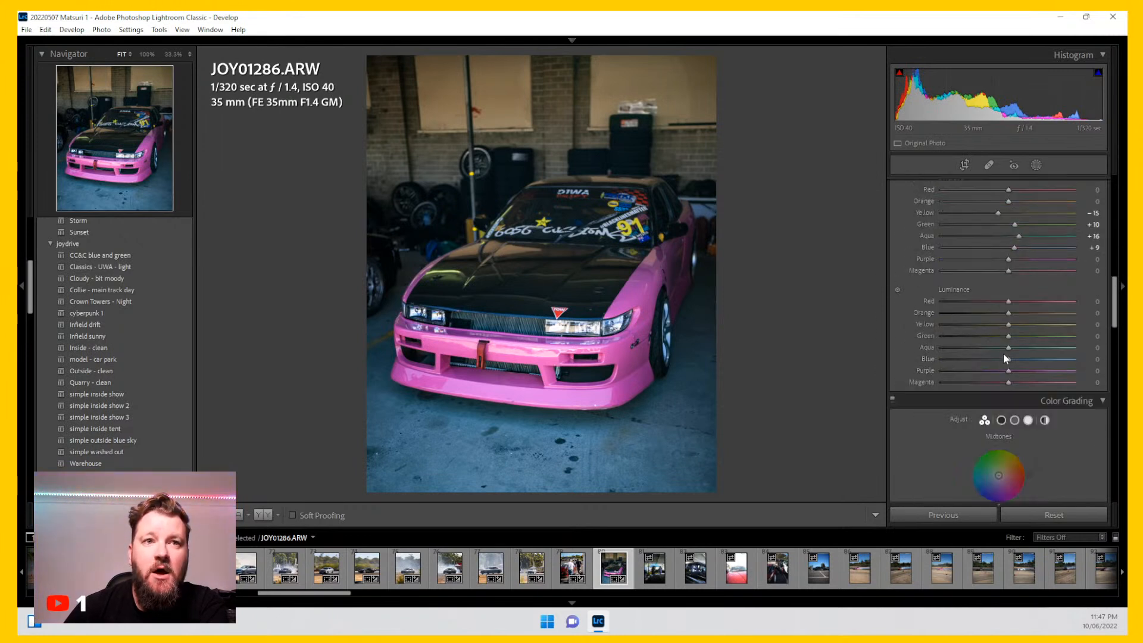
pyautogui.moveTo(1011, 359); pyautogui.dragTo(998, 359)
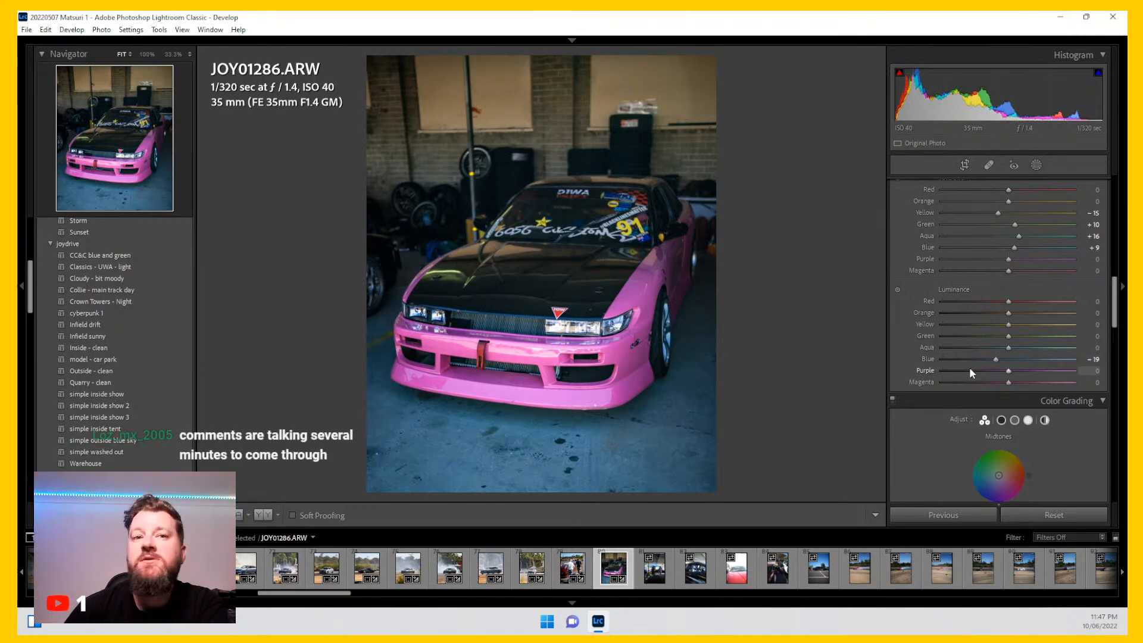
pyautogui.click(485, 320)
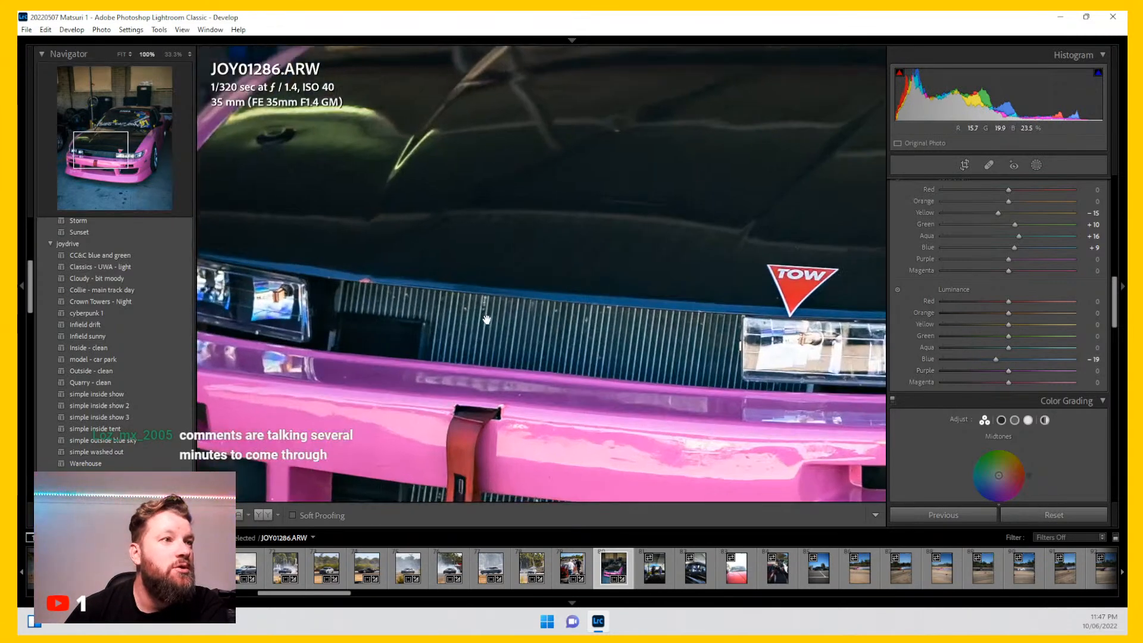
pyautogui.moveTo(536, 363); pyautogui.dragTo(556, 330)
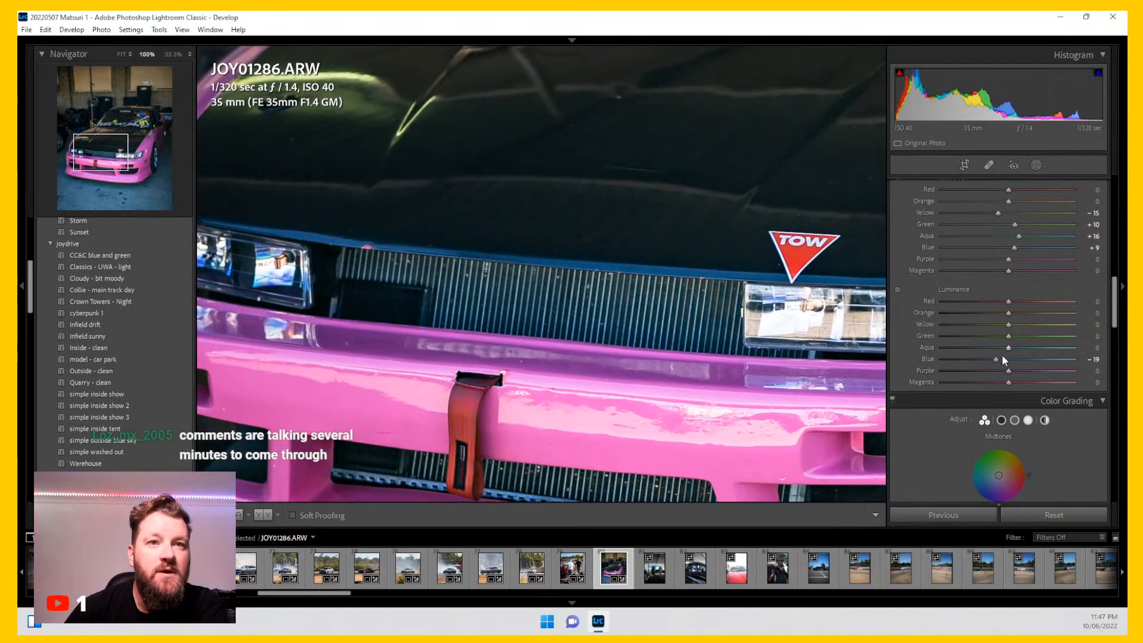
pyautogui.moveTo(995, 359)
pyautogui.mouseDown()
pyautogui.moveTo(1015, 359)
pyautogui.moveTo(1002, 356)
pyautogui.mouseUp()
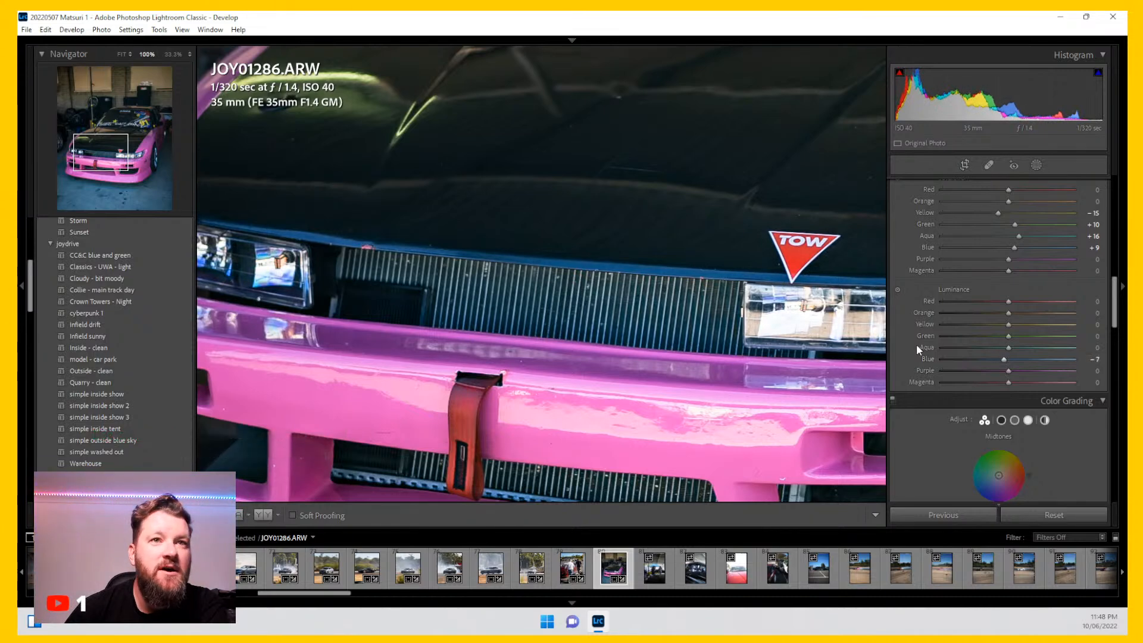
# Step: Set the Blue saturation to -10 and raise Exposure to +1.65
pyautogui.scroll(2, 917, 344)
pyautogui.moveTo(1014, 339); pyautogui.dragTo(1002, 340)
pyautogui.click(659, 341)
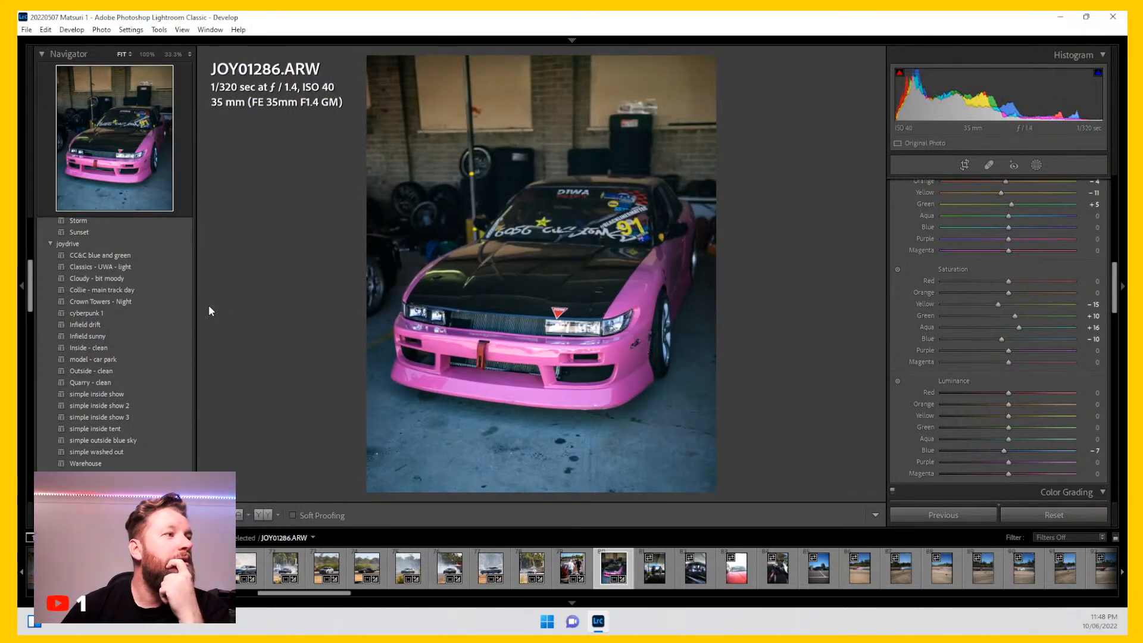
pyautogui.scroll(10, 945, 377)
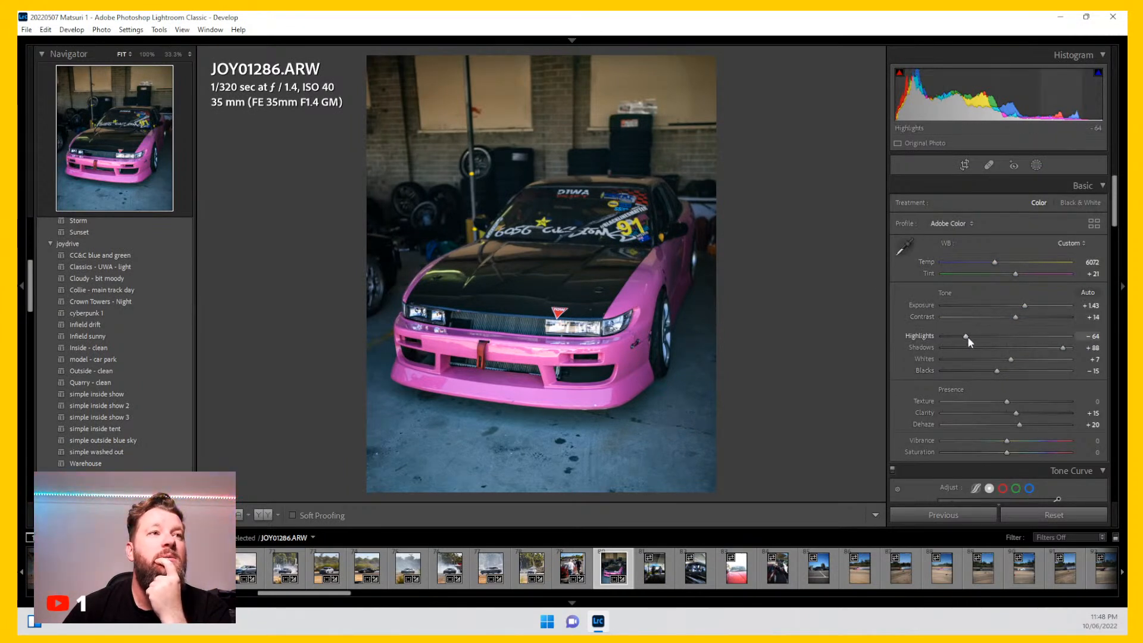
pyautogui.moveTo(1024, 306); pyautogui.dragTo(1027, 307)
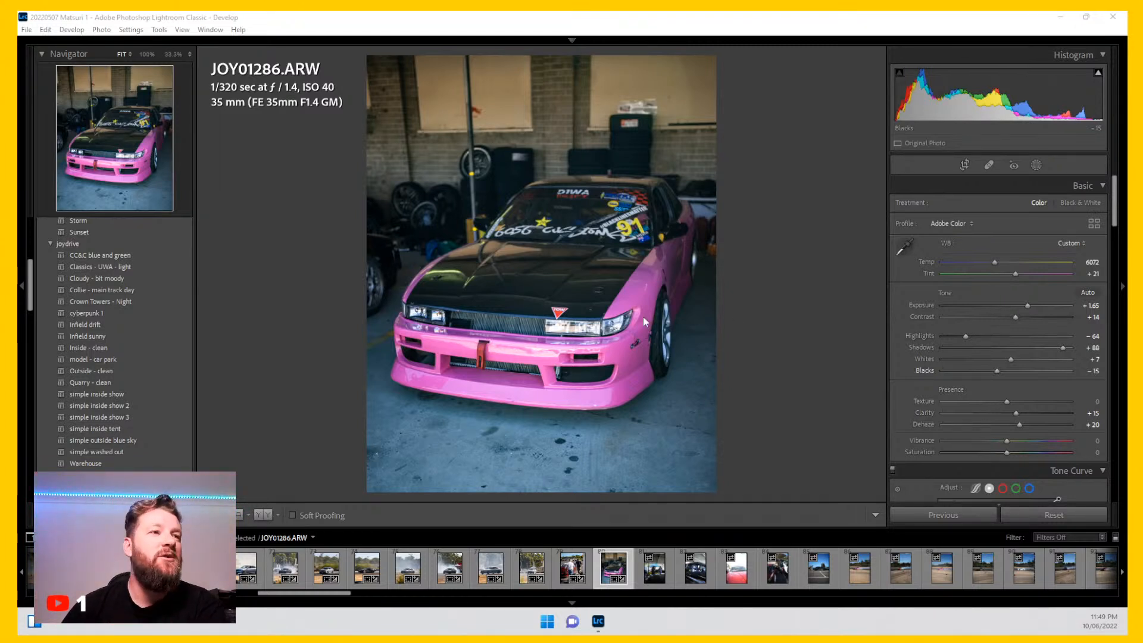
# Step: Open photo JOY01292 and crop it with the 4 x 5 / 8 x 10 aspect around the two people
pyautogui.click(655, 575)
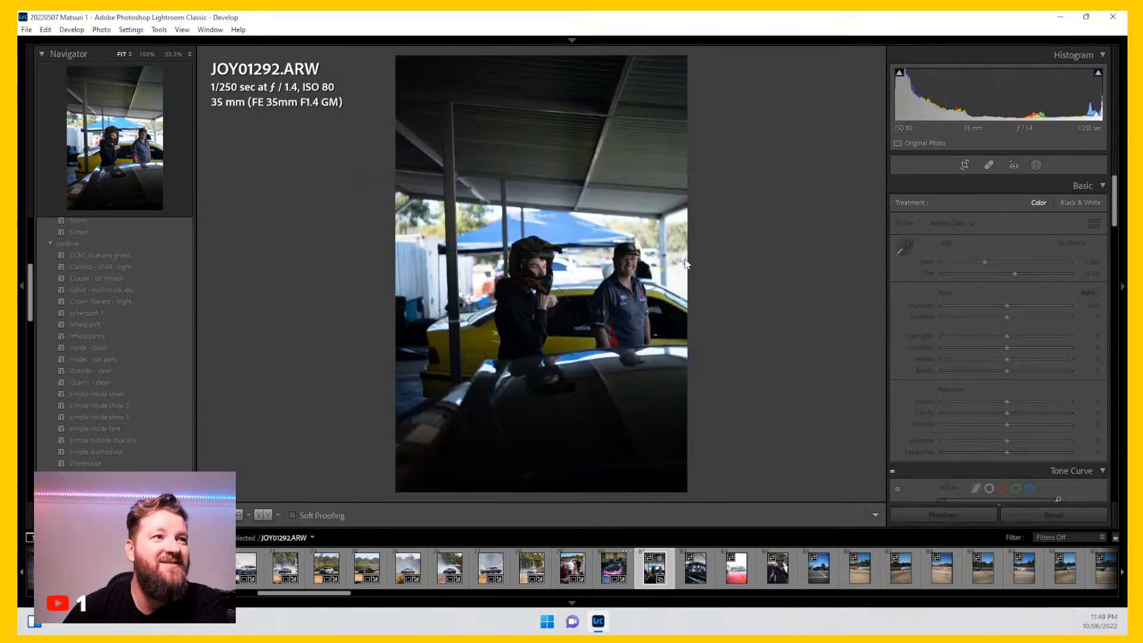
pyautogui.click(965, 164)
pyautogui.click(1065, 206)
pyautogui.click(1019, 275)
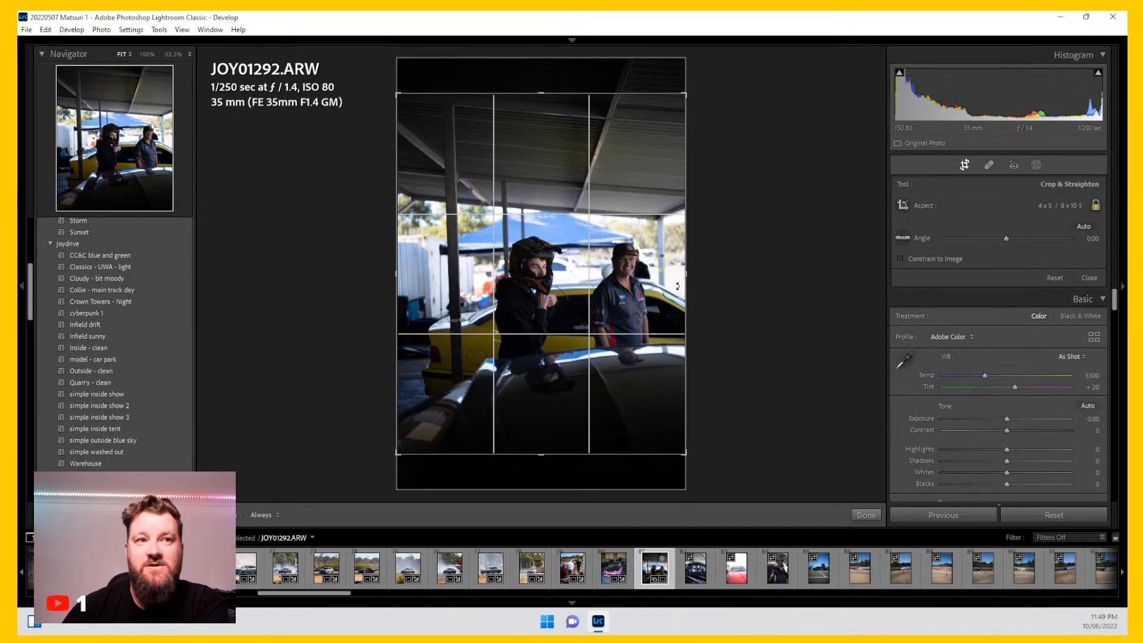
pyautogui.moveTo(684, 453); pyautogui.dragTo(664, 427)
pyautogui.moveTo(603, 324); pyautogui.dragTo(564, 274)
pyautogui.press('r')
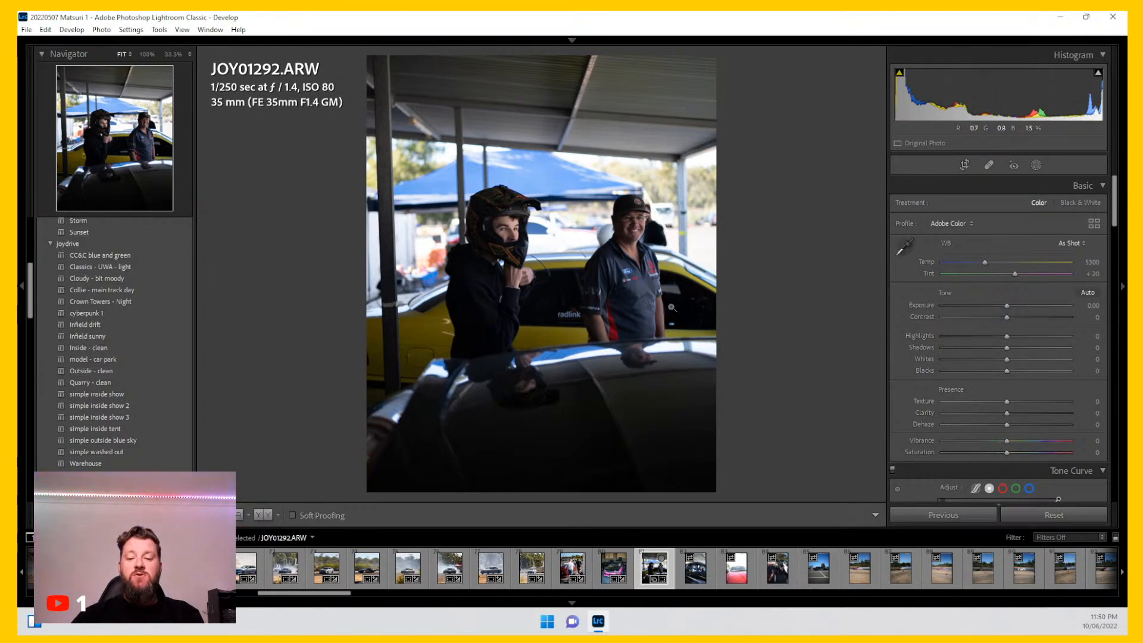
# Step: Apply the Crown Towers - Night preset and set Highlights to -76
pyautogui.click(166, 301)
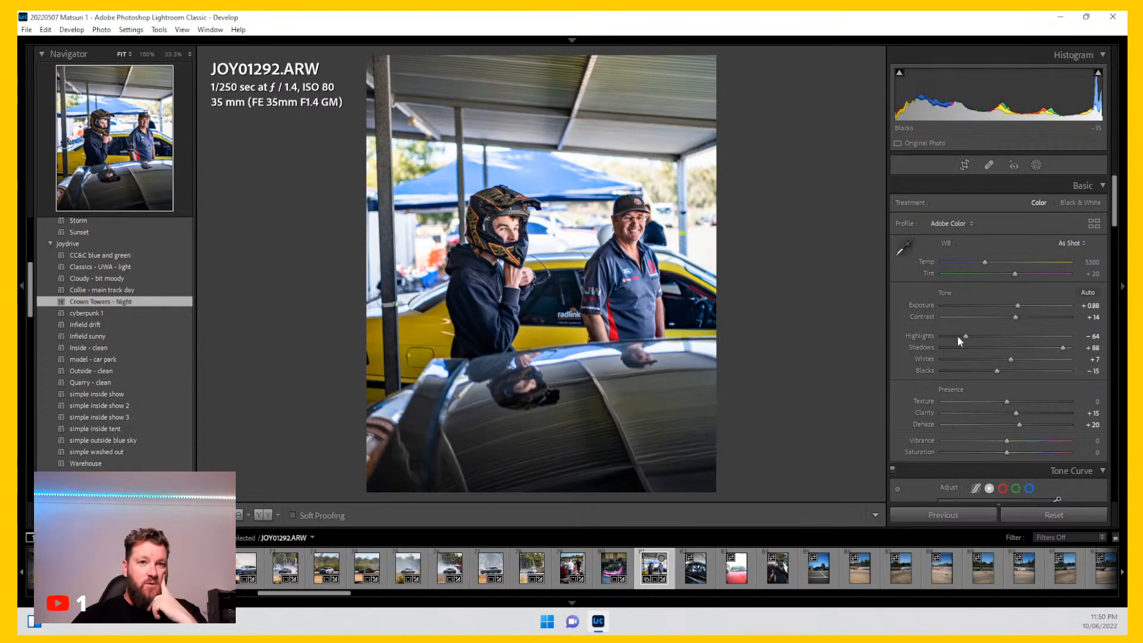
pyautogui.moveTo(965, 337); pyautogui.dragTo(958, 335)
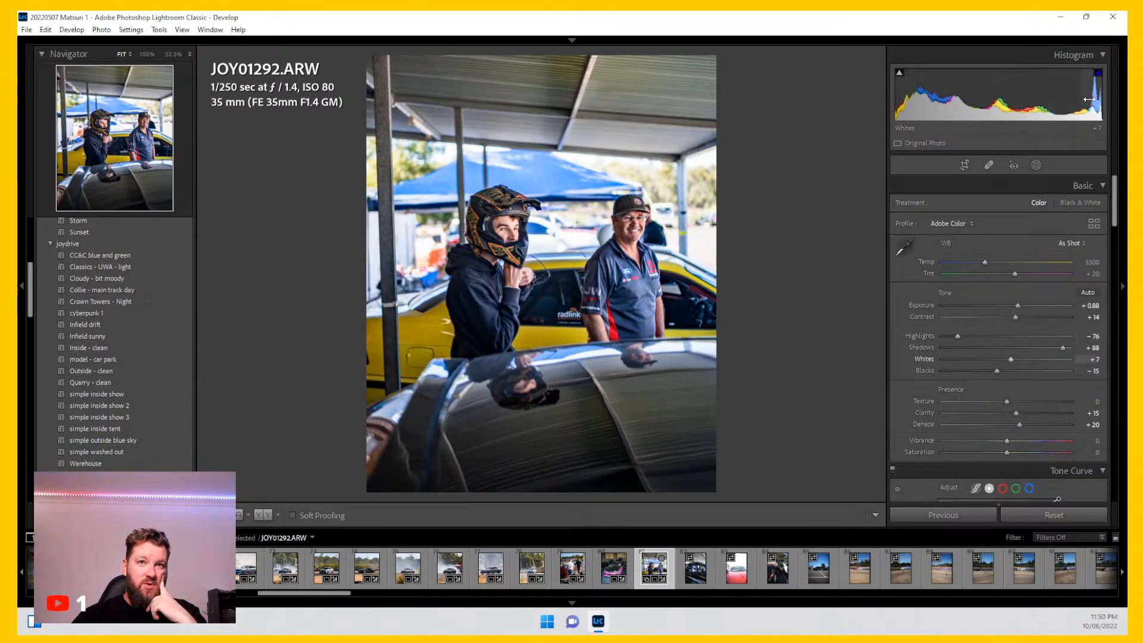
pyautogui.scroll(-2, 895, 372)
pyautogui.scroll(-6, 903, 366)
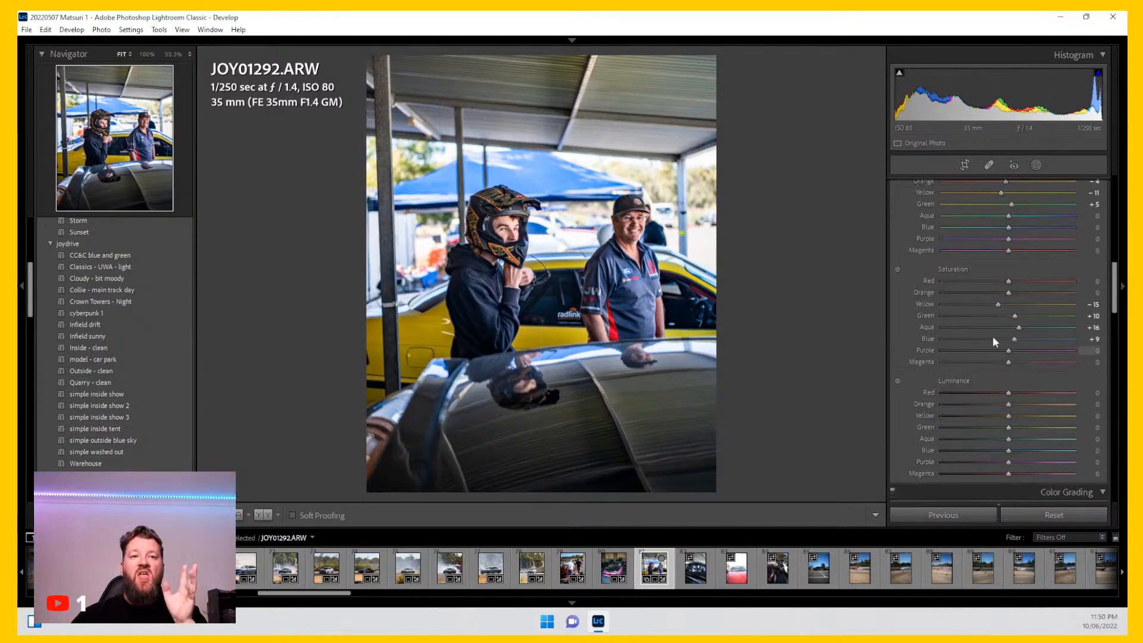
# Step: Set the Blue saturation to +37 and the Blue luminance to -9 in HSL
pyautogui.moveTo(1017, 338)
pyautogui.mouseDown()
pyautogui.moveTo(1002, 337)
pyautogui.moveTo(1035, 337)
pyautogui.mouseUp()
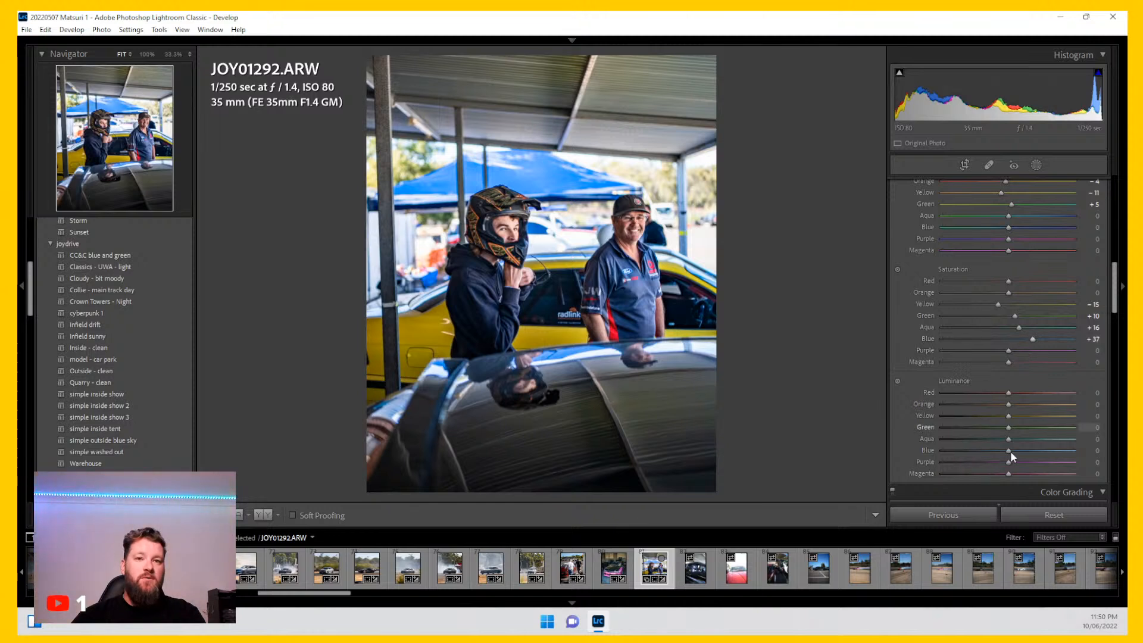
pyautogui.moveTo(1009, 451); pyautogui.dragTo(1003, 450)
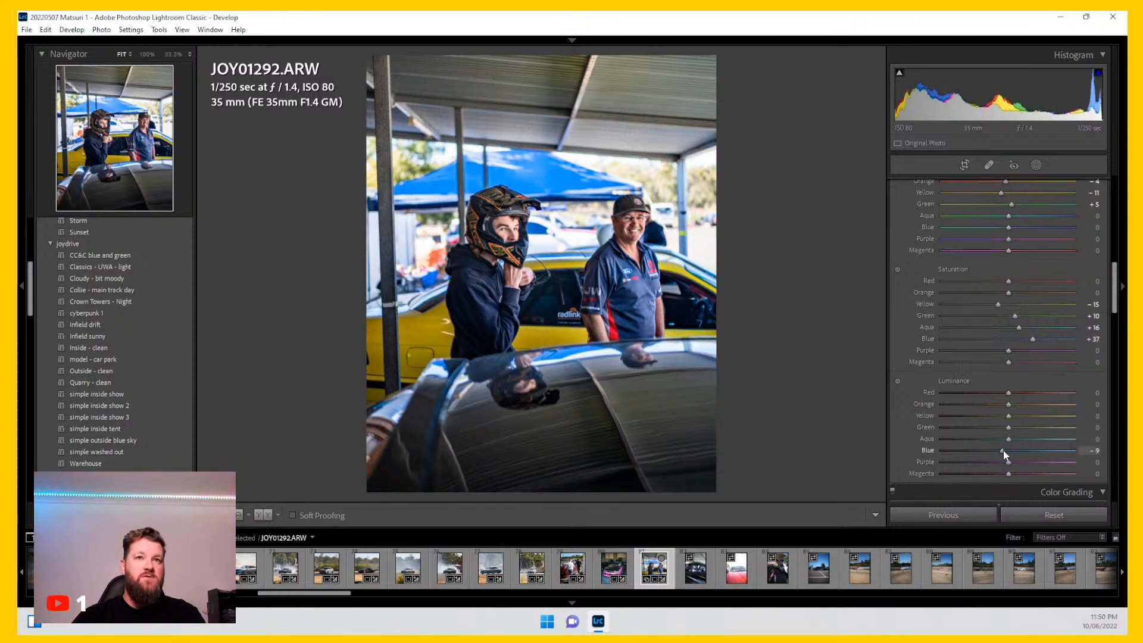
pyautogui.scroll(10, 912, 401)
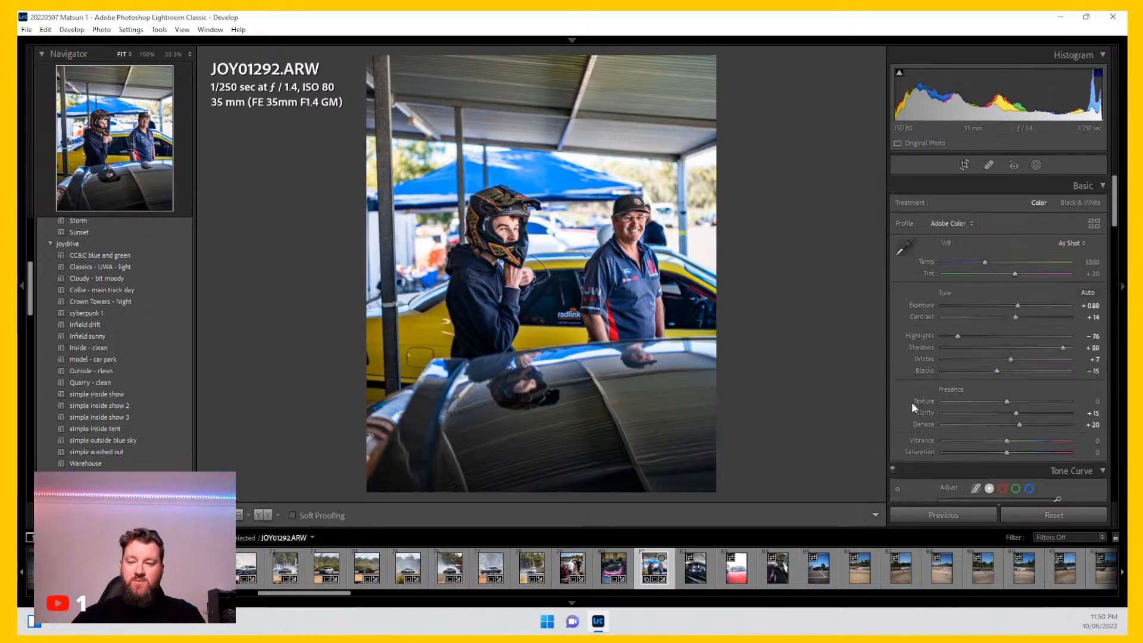
# Step: Open photo JOY01297, crop it tighter around the driver, and apply the Collie - main track day preset
pyautogui.click(695, 566)
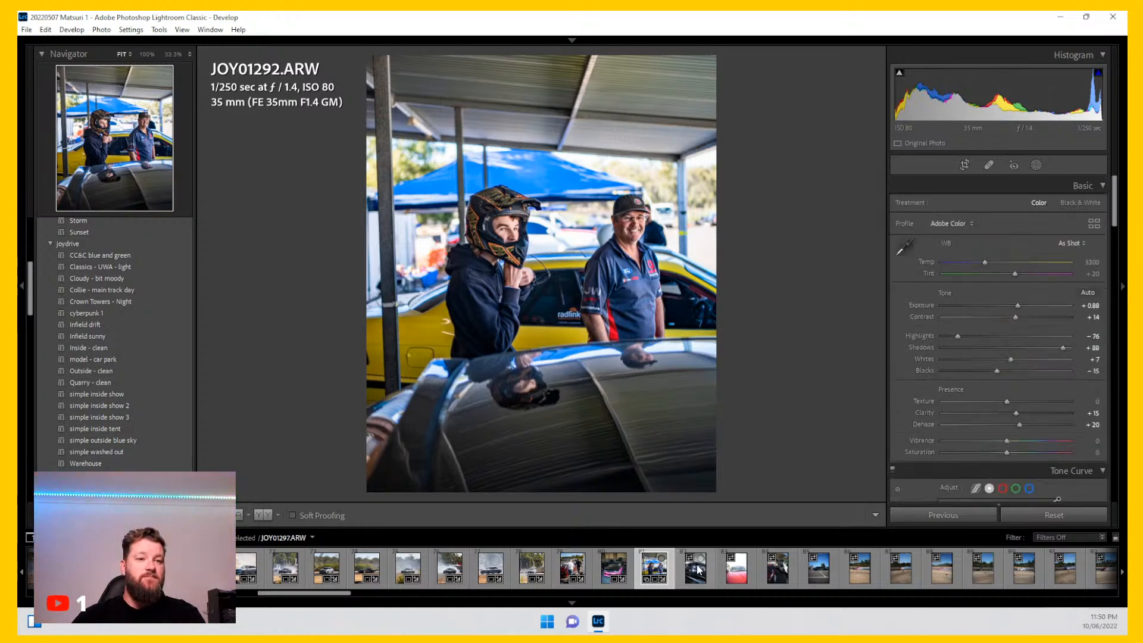
pyautogui.click(965, 165)
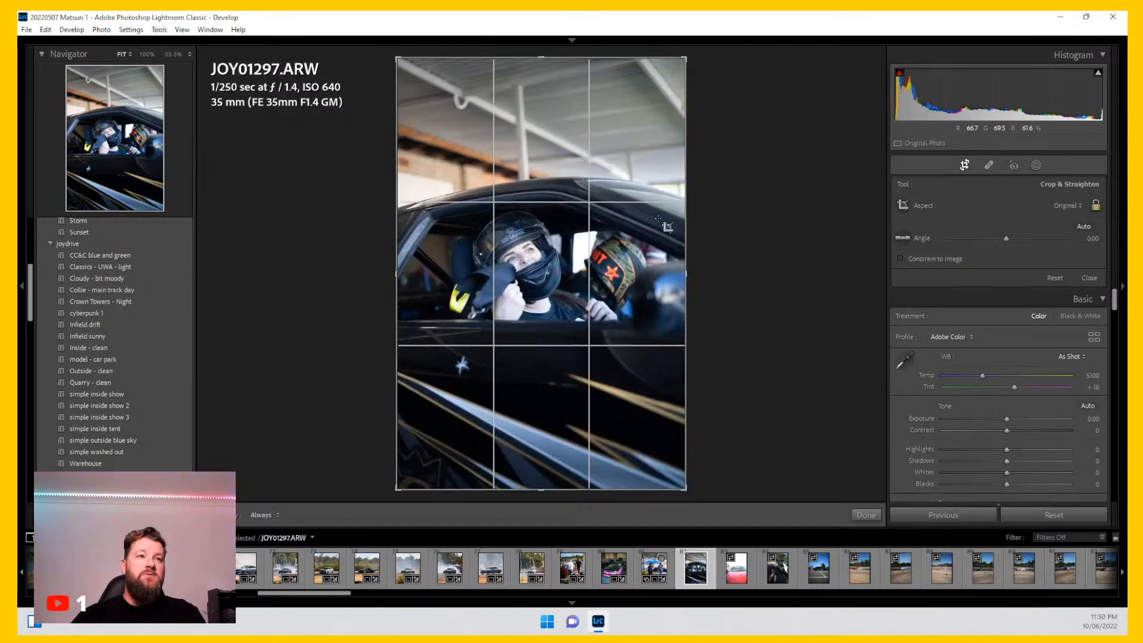
pyautogui.moveTo(689, 57); pyautogui.dragTo(688, 96)
pyautogui.moveTo(639, 237); pyautogui.dragTo(598, 262)
pyautogui.press('Return')
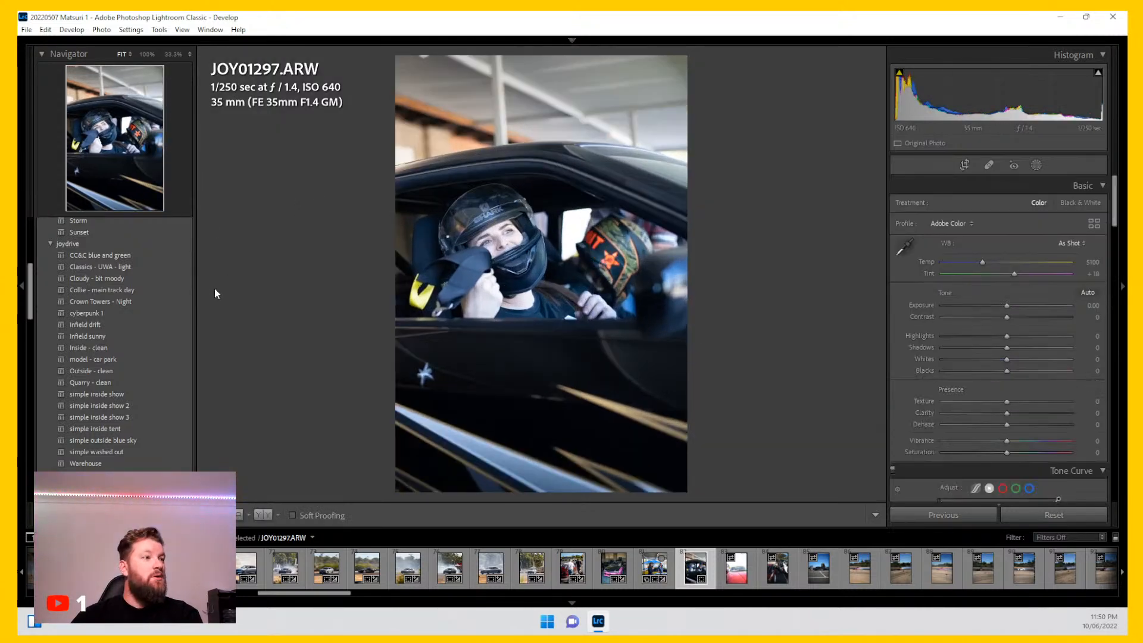
pyautogui.click(169, 292)
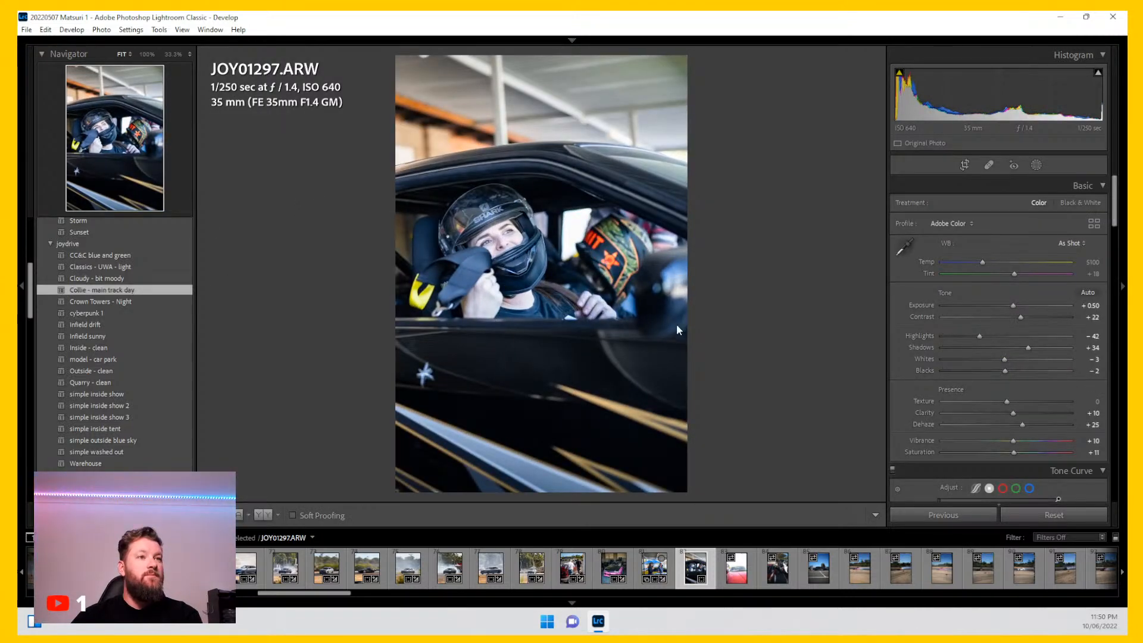
# Step: Open photo JOY01305 and crop it with the 4 x 5 / 8 x 10 aspect around the car and driver
pyautogui.click(743, 583)
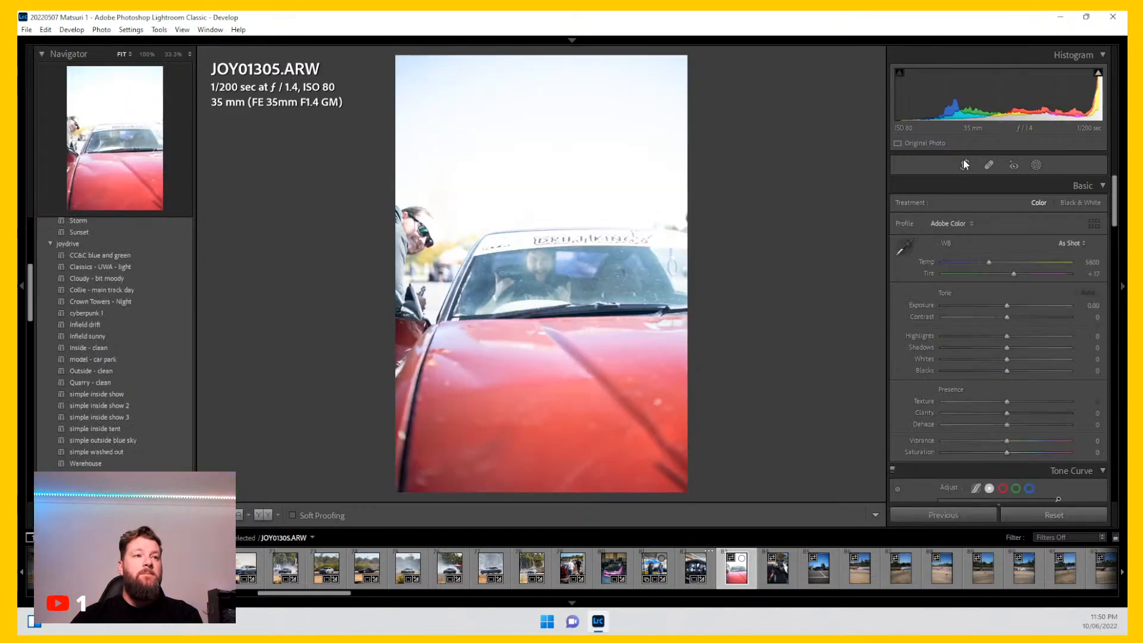
pyautogui.click(964, 165)
pyautogui.click(1060, 206)
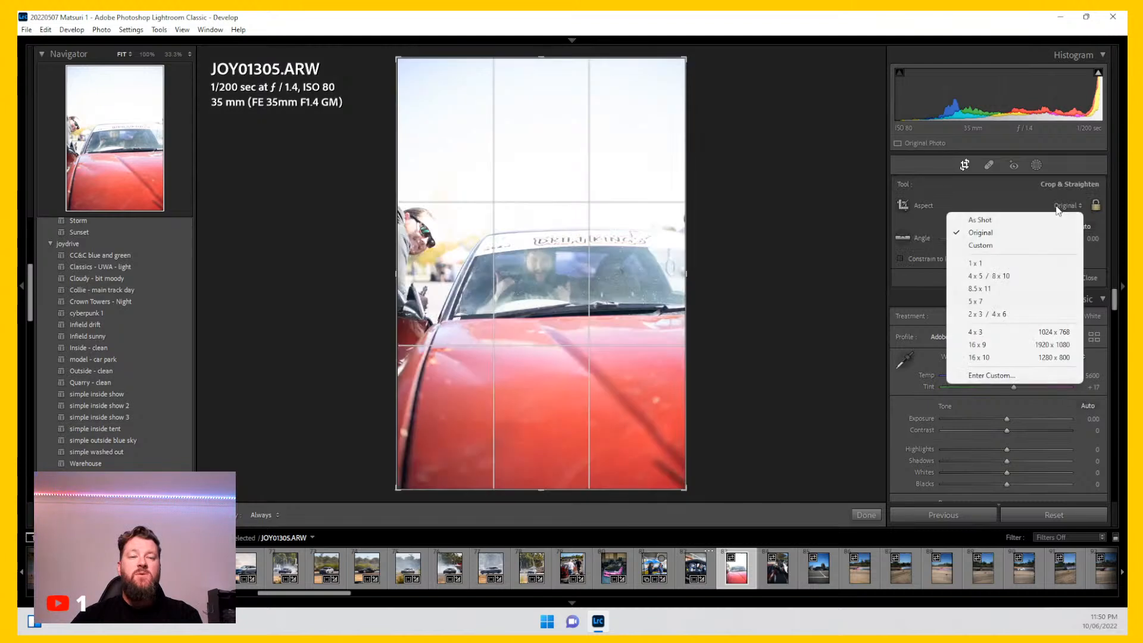
pyautogui.click(987, 276)
pyautogui.moveTo(413, 443); pyautogui.dragTo(439, 416)
pyautogui.moveTo(545, 277); pyautogui.dragTo(631, 229)
pyautogui.press('Return')
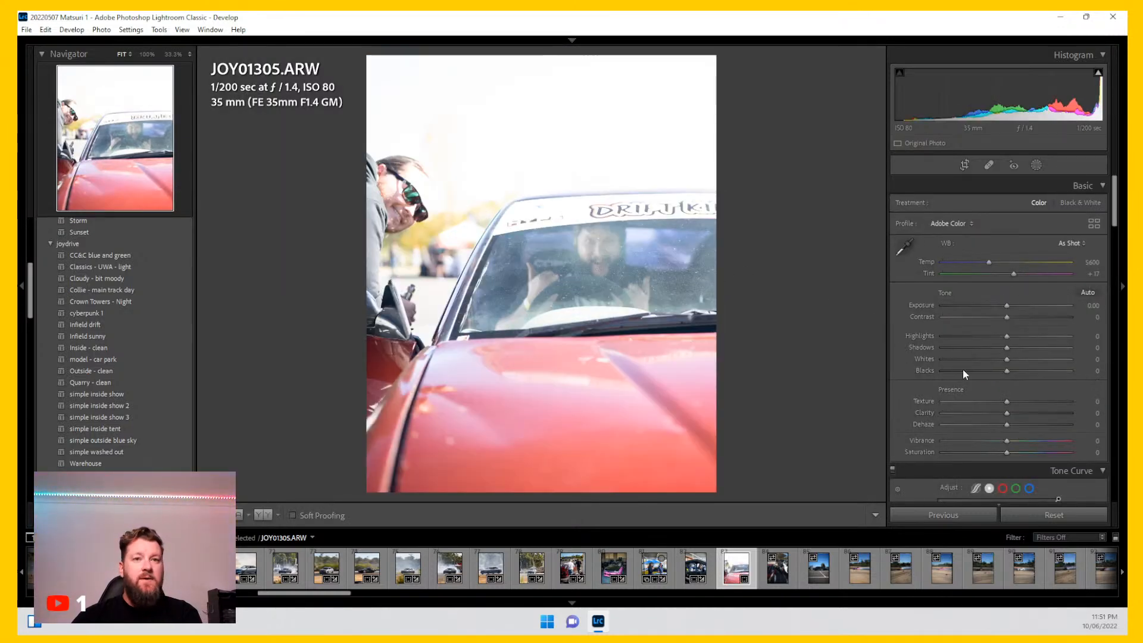
# Step: Set Highlights to -100 and zoom in to check the driver behind the windscreen
pyautogui.moveTo(1008, 336); pyautogui.dragTo(932, 338)
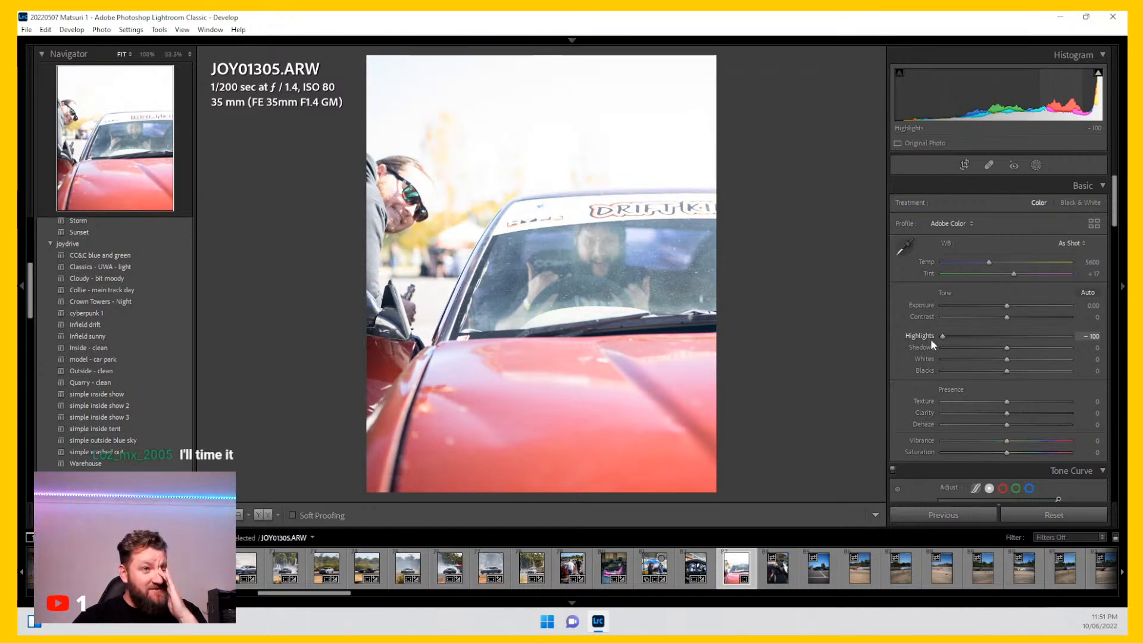
pyautogui.click(612, 253)
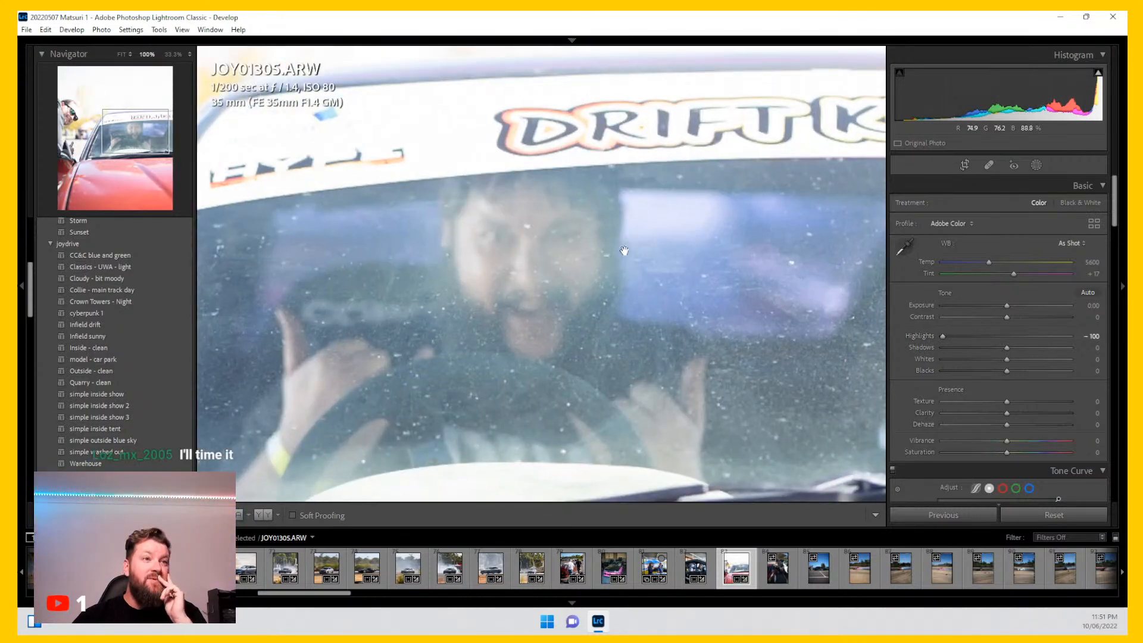
pyautogui.click(549, 269)
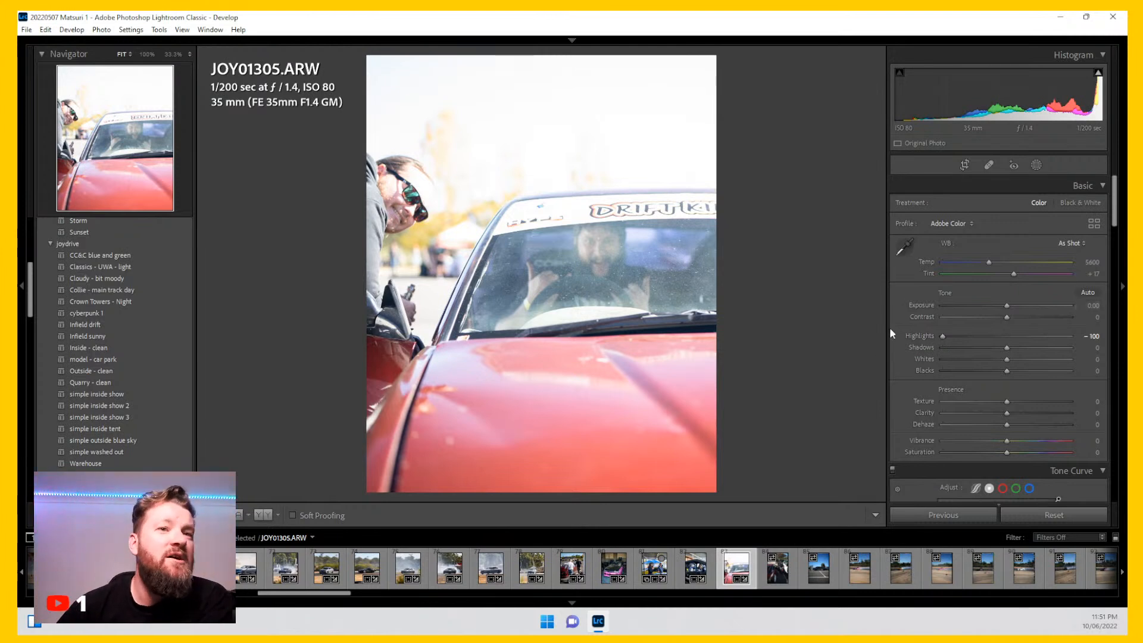
# Step: Set Shadows to -28, Clarity to +13 and Dehaze to +47
pyautogui.moveTo(1007, 347); pyautogui.dragTo(986, 350)
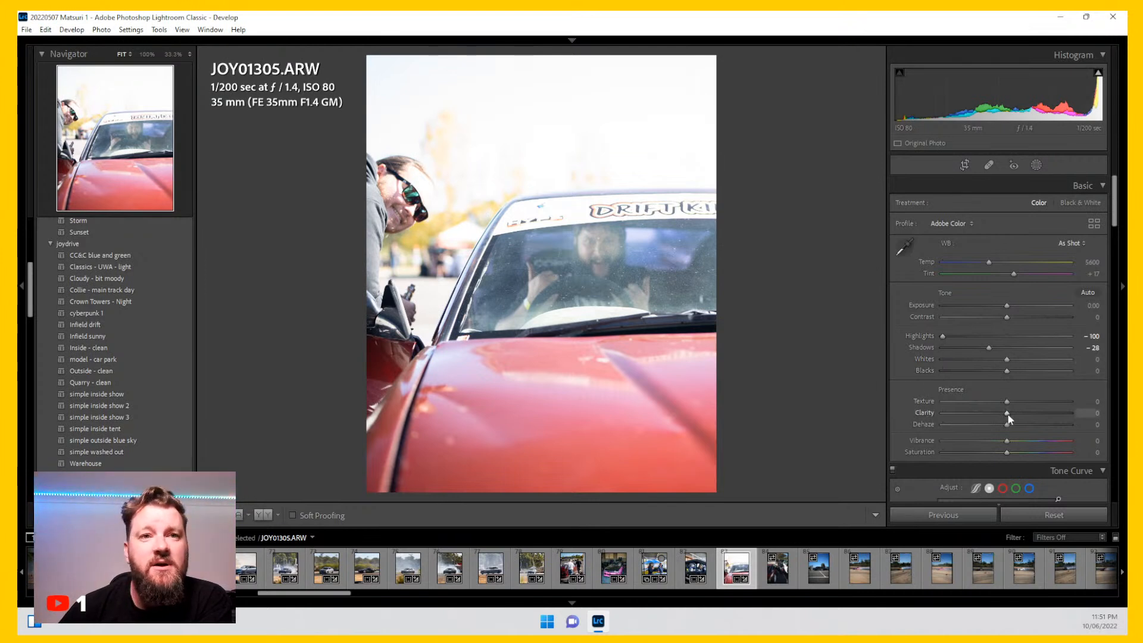
pyautogui.moveTo(1007, 426); pyautogui.dragTo(1035, 424)
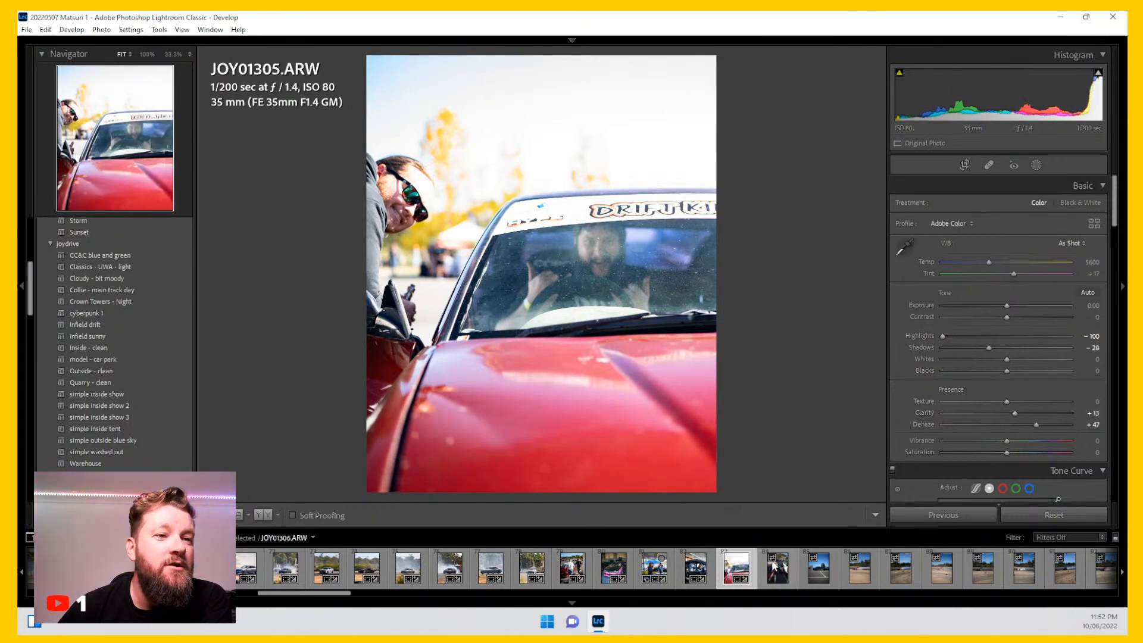
# Step: Add a Select Sky mask and set its Exposure to -0.07, Highlights to -27 and Temp to -56
pyautogui.moveTo(619, 135); pyautogui.dragTo(774, 238)
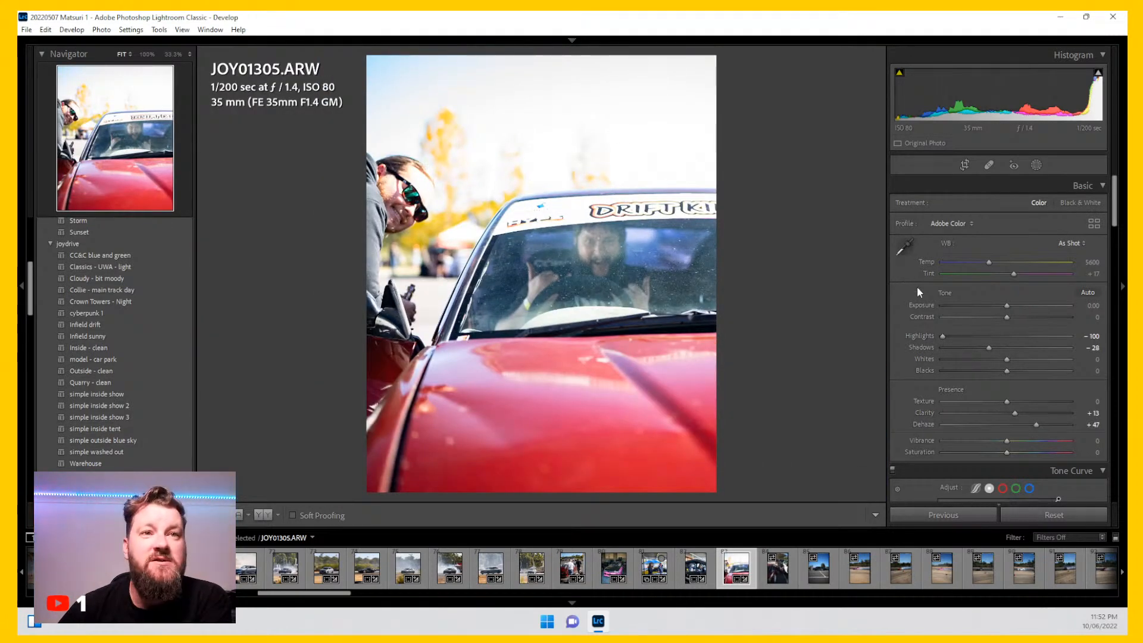
pyautogui.click(1036, 165)
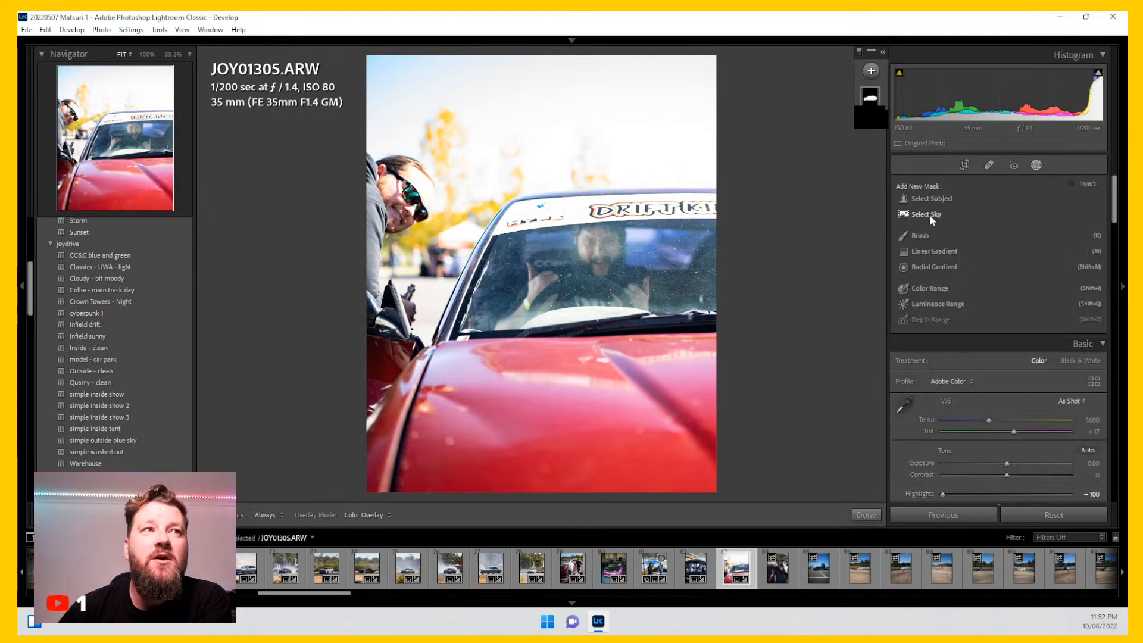
pyautogui.click(930, 214)
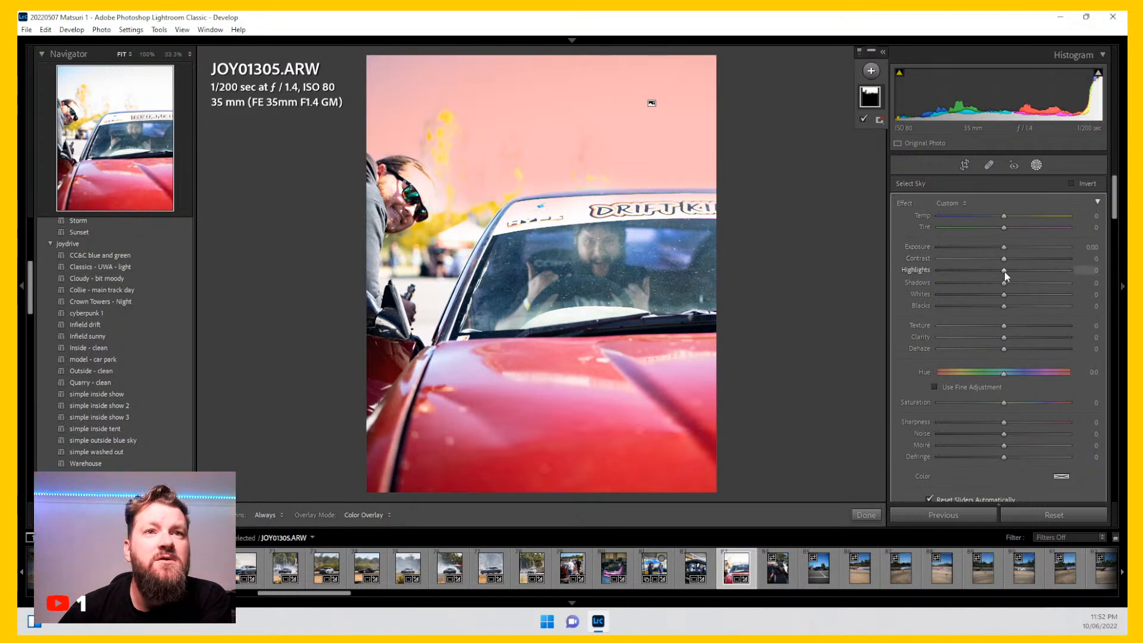
pyautogui.moveTo(1003, 271); pyautogui.dragTo(943, 271)
pyautogui.moveTo(1003, 247)
pyautogui.mouseDown()
pyautogui.moveTo(960, 249)
pyautogui.moveTo(1002, 247)
pyautogui.mouseUp()
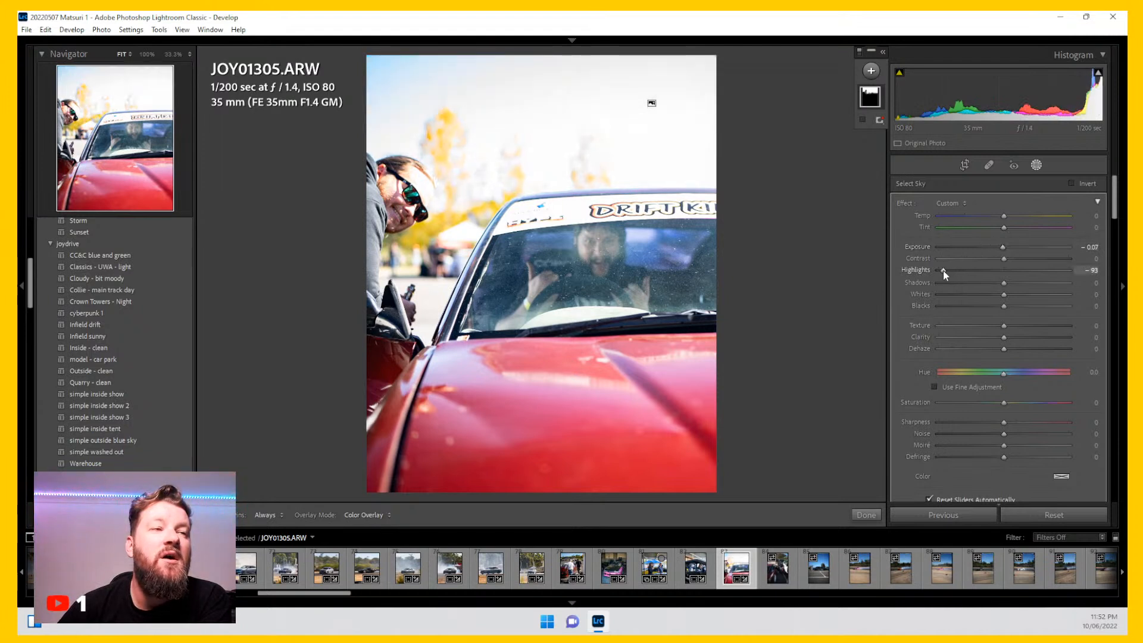
pyautogui.moveTo(970, 271)
pyautogui.mouseDown()
pyautogui.moveTo(1008, 271)
pyautogui.moveTo(987, 273)
pyautogui.mouseUp()
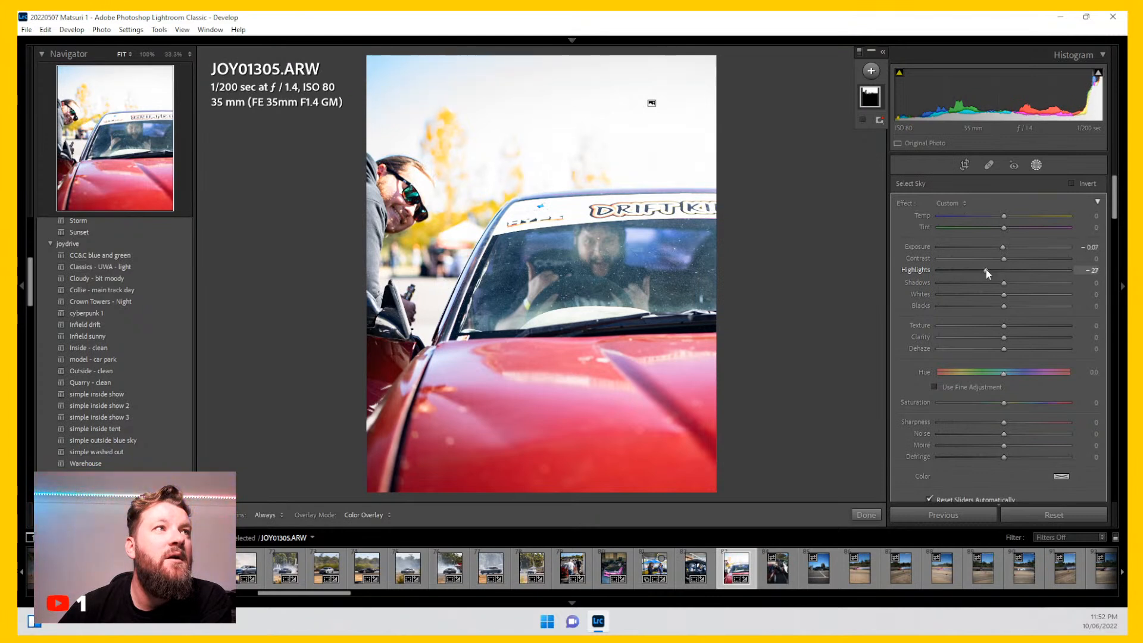
pyautogui.moveTo(1005, 216); pyautogui.dragTo(969, 218)
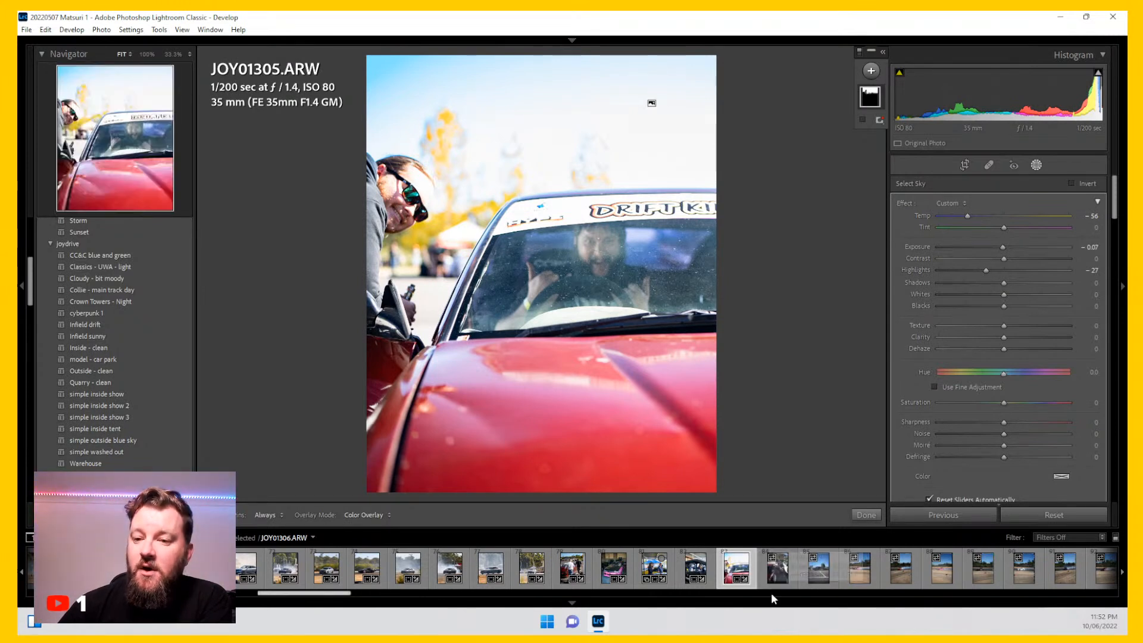
# Step: Open photo JOY01306 and crop it with the 4 x 5 / 8 x 10 aspect
pyautogui.click(785, 572)
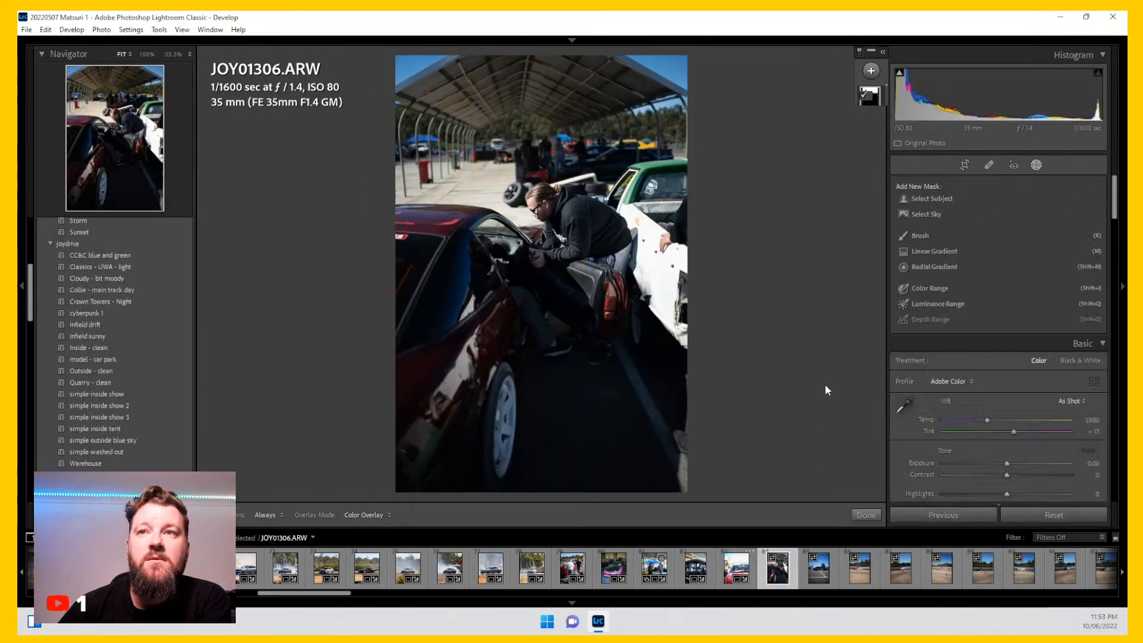
pyautogui.click(964, 165)
pyautogui.click(1066, 205)
pyautogui.click(946, 279)
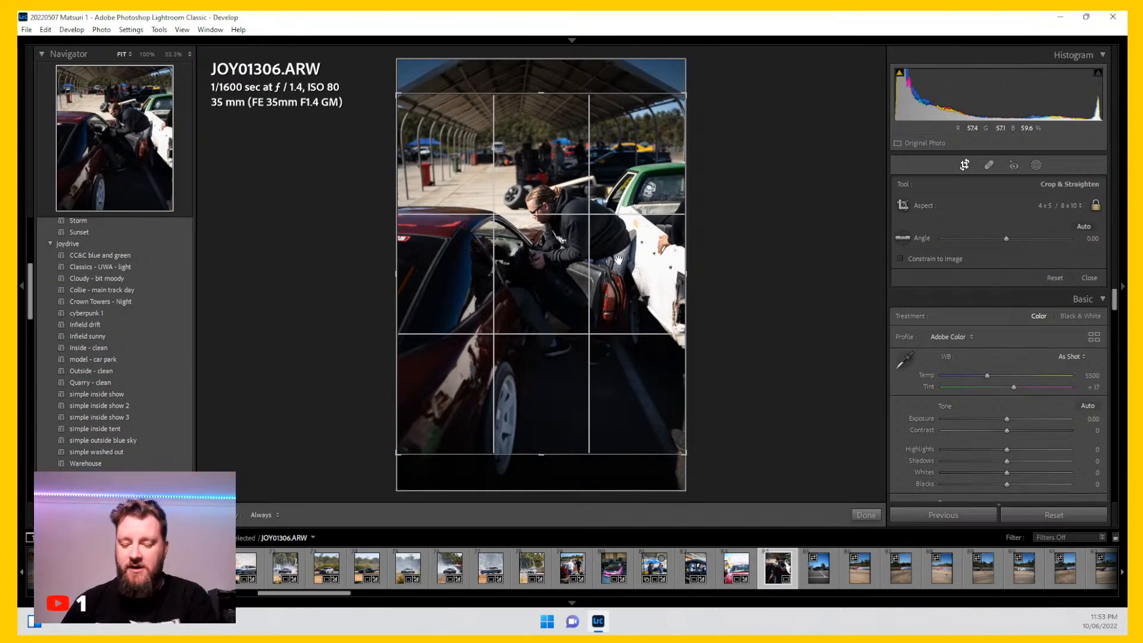
pyautogui.press('Return')
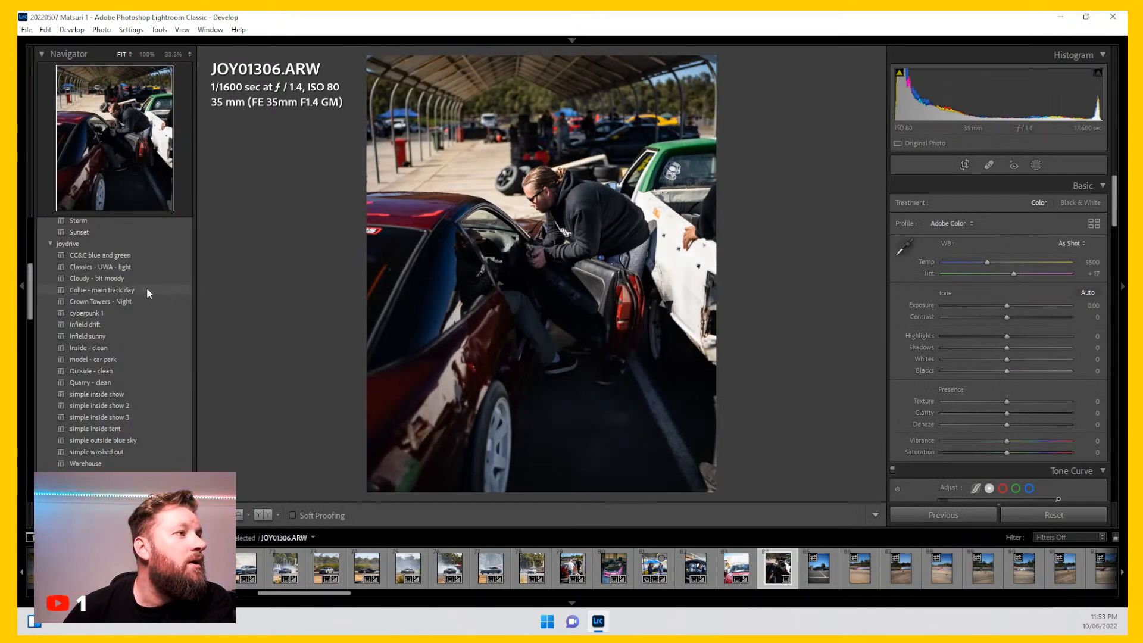
# Step: Apply the Crown Towers - Night preset and set Highlights to -87
pyautogui.click(142, 308)
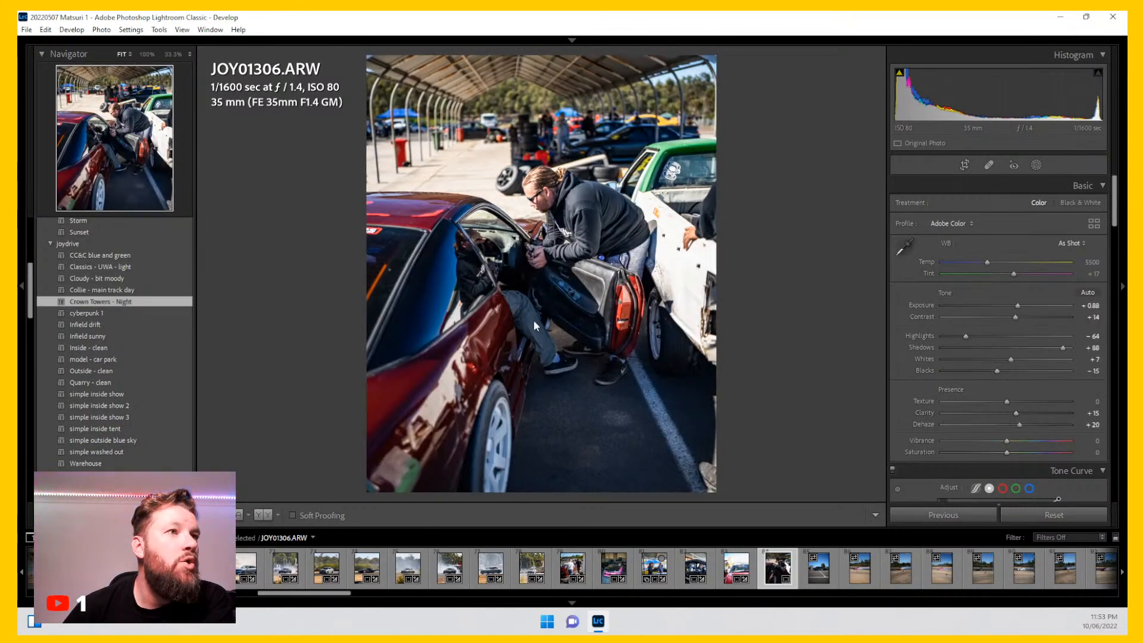
pyautogui.moveTo(964, 337); pyautogui.dragTo(949, 335)
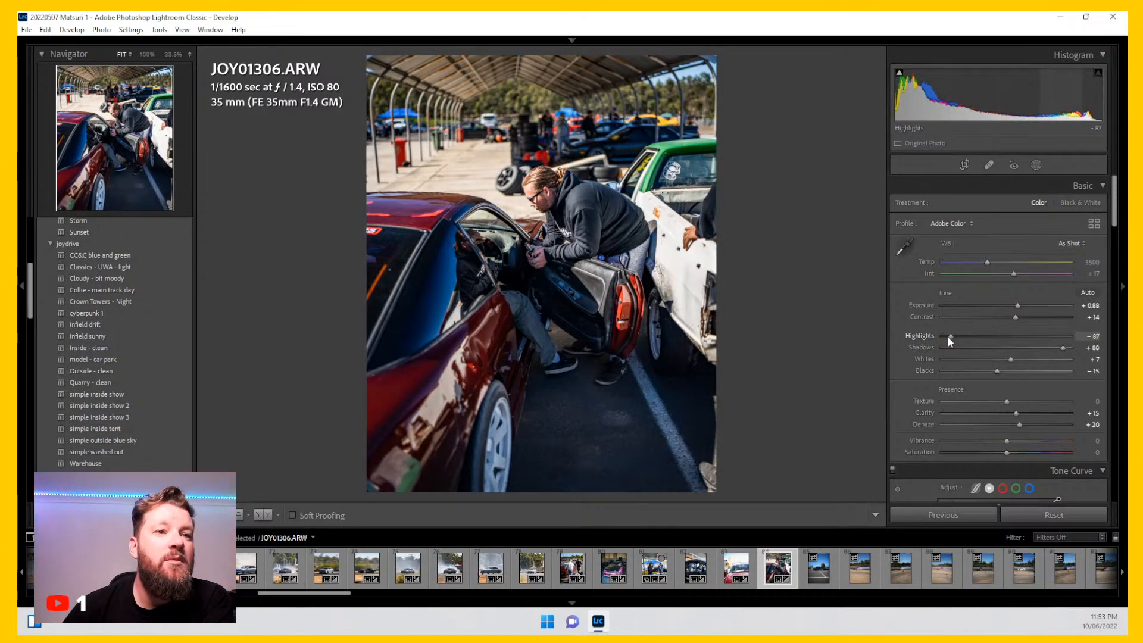
# Step: Open photo JOY01308 and crop it 4 x 5 / 8 x 10 around the car, straightening by 0.56°
pyautogui.click(819, 569)
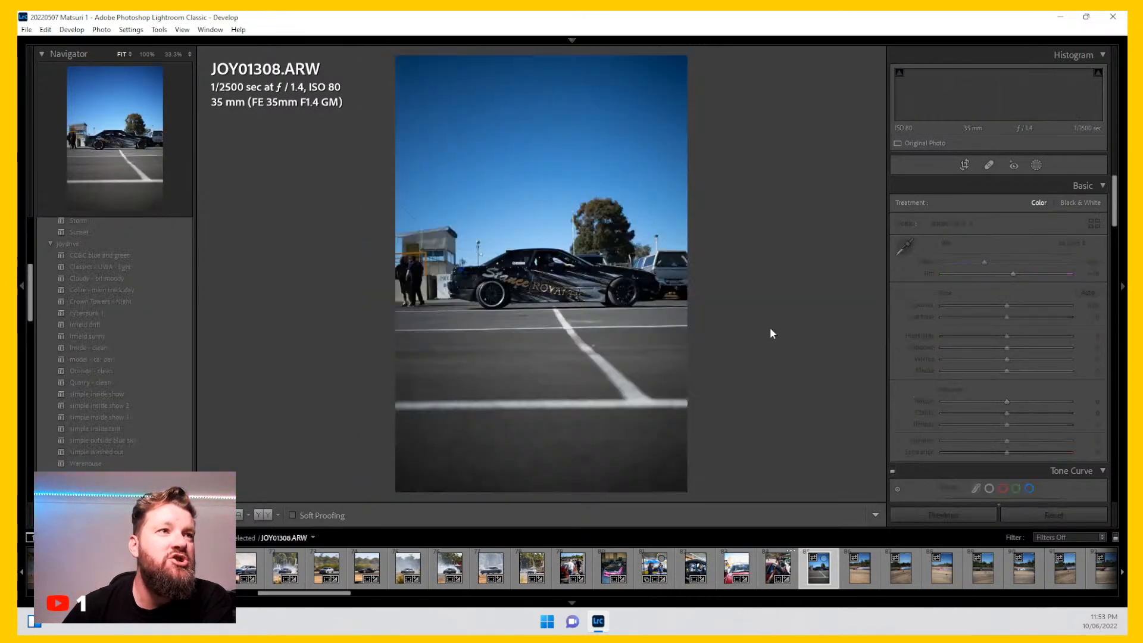
pyautogui.click(964, 165)
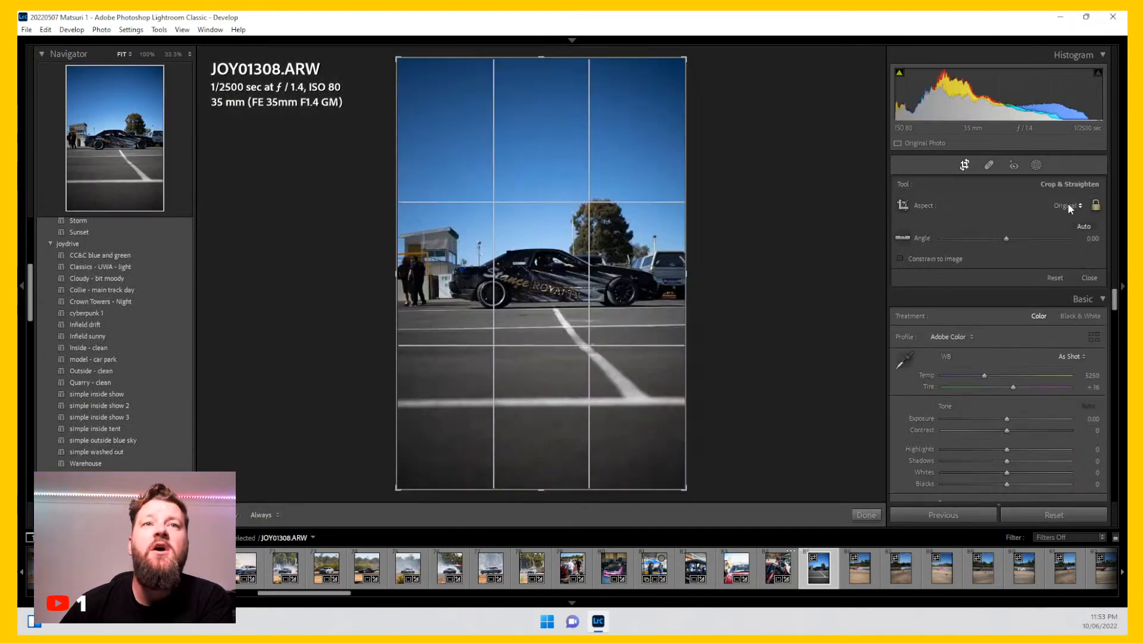
pyautogui.click(1066, 205)
pyautogui.click(976, 277)
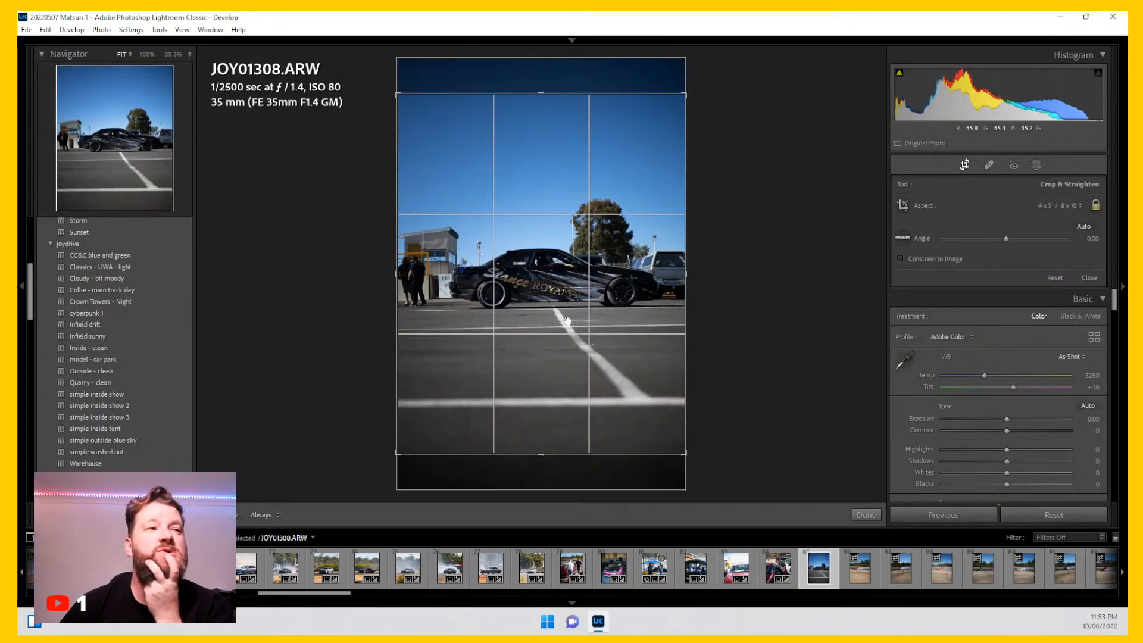
pyautogui.moveTo(582, 289); pyautogui.dragTo(576, 301)
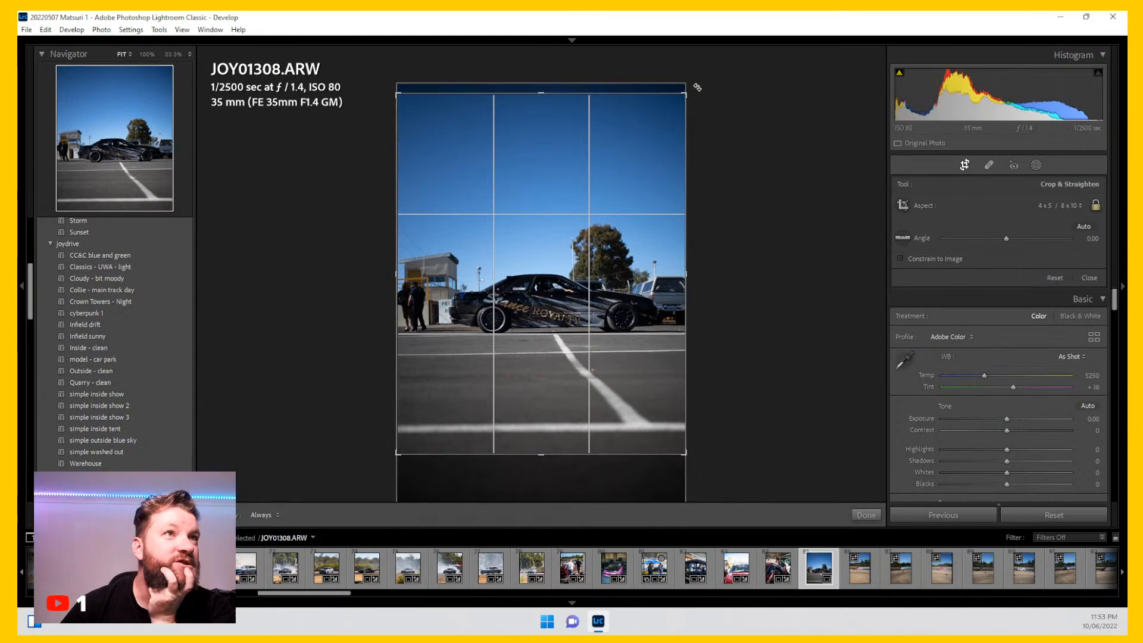
pyautogui.moveTo(697, 82); pyautogui.dragTo(701, 82)
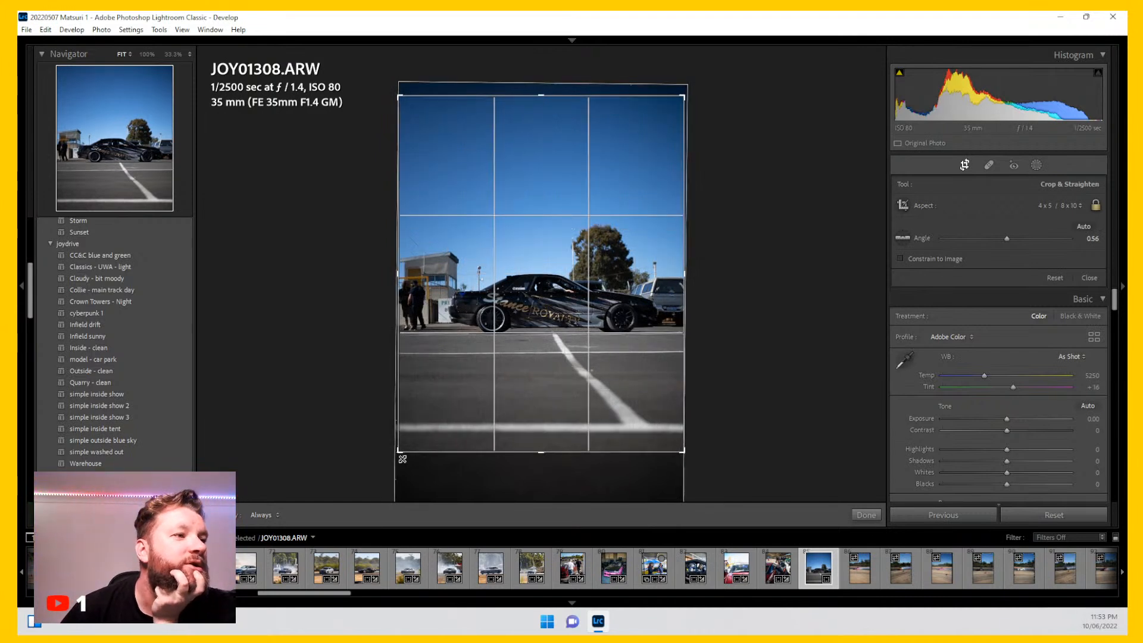
pyautogui.moveTo(401, 448); pyautogui.dragTo(415, 441)
pyautogui.moveTo(545, 294); pyautogui.dragTo(547, 272)
pyautogui.press('Return')
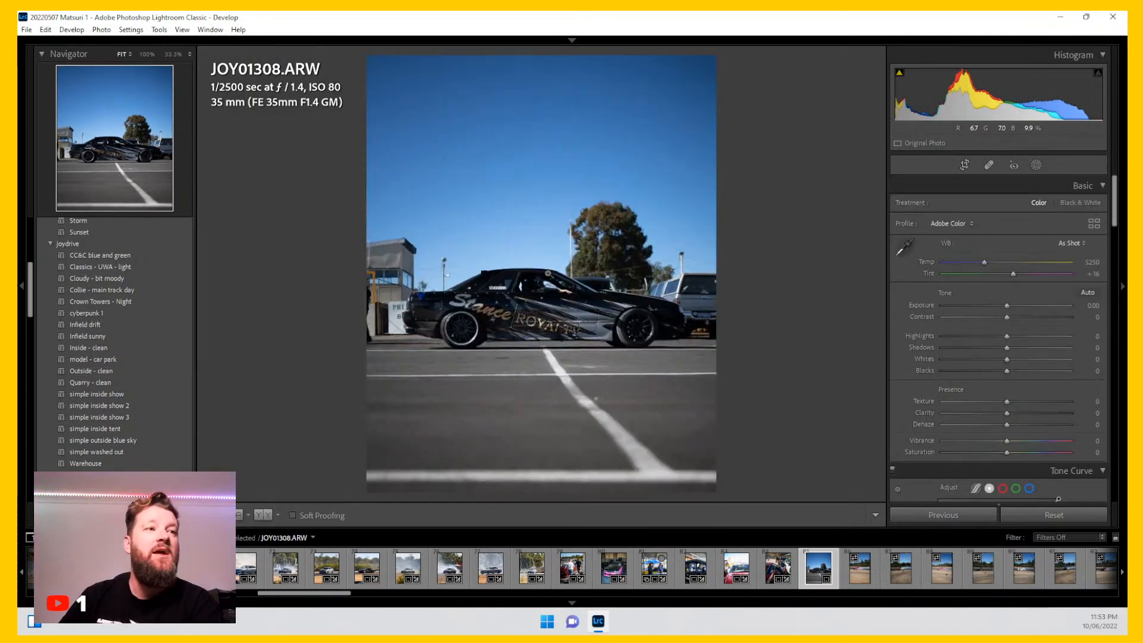
# Step: Apply the Collie - main track day preset and set Exposure +0.84, Dehaze +24, Shadows +49 and Blacks -21
pyautogui.click(171, 291)
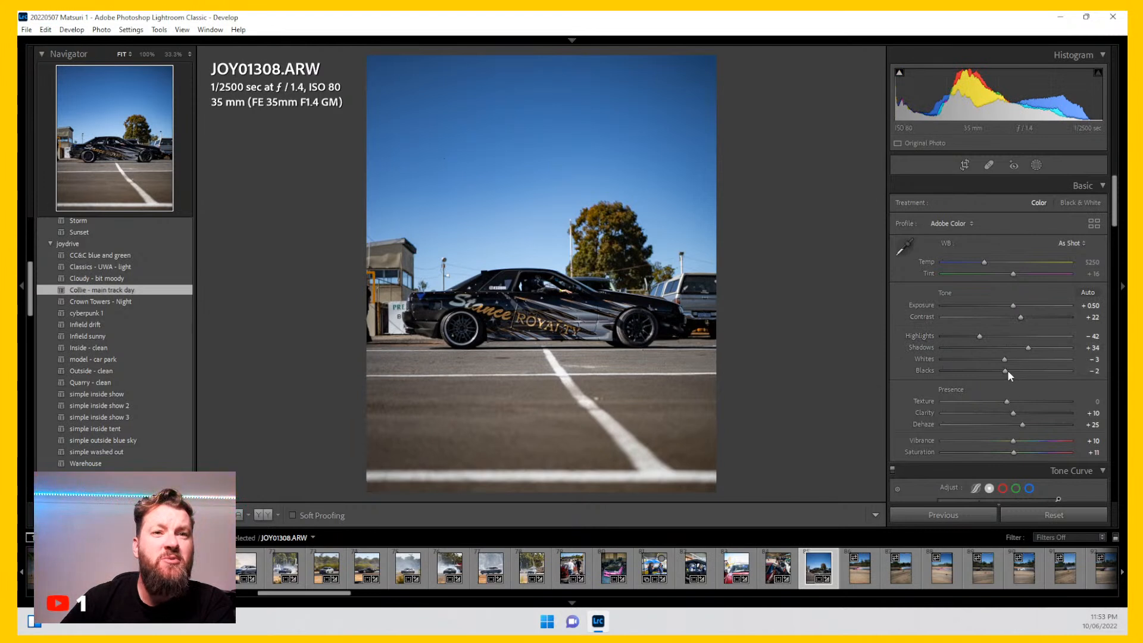
pyautogui.moveTo(1027, 424); pyautogui.dragTo(1021, 425)
pyautogui.moveTo(1010, 303); pyautogui.dragTo(1018, 305)
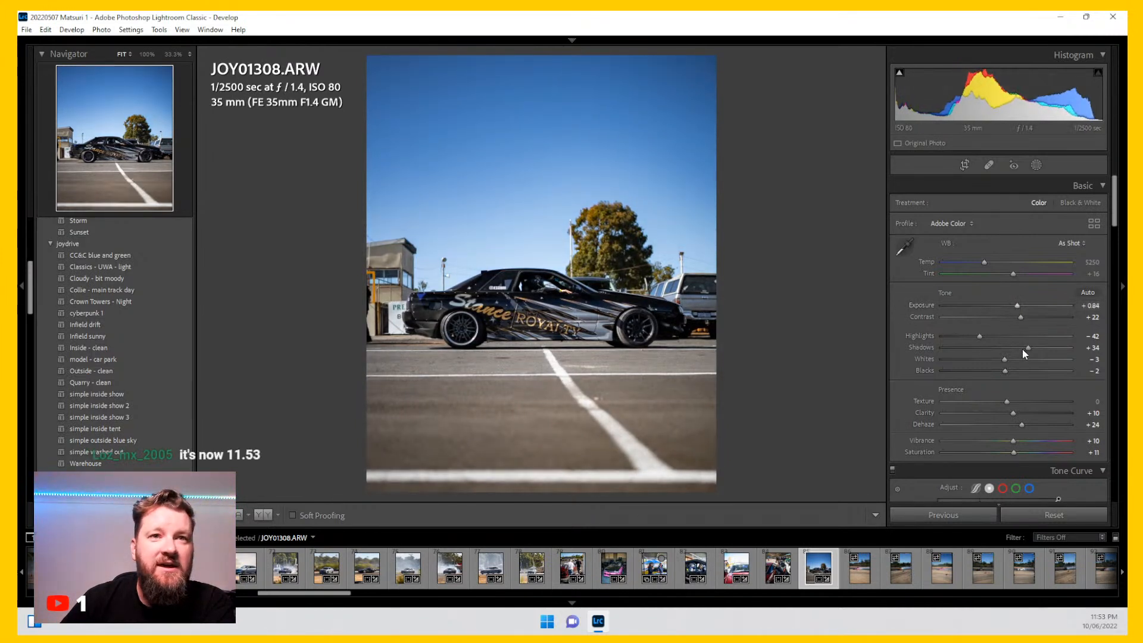
pyautogui.moveTo(1027, 348); pyautogui.dragTo(994, 369)
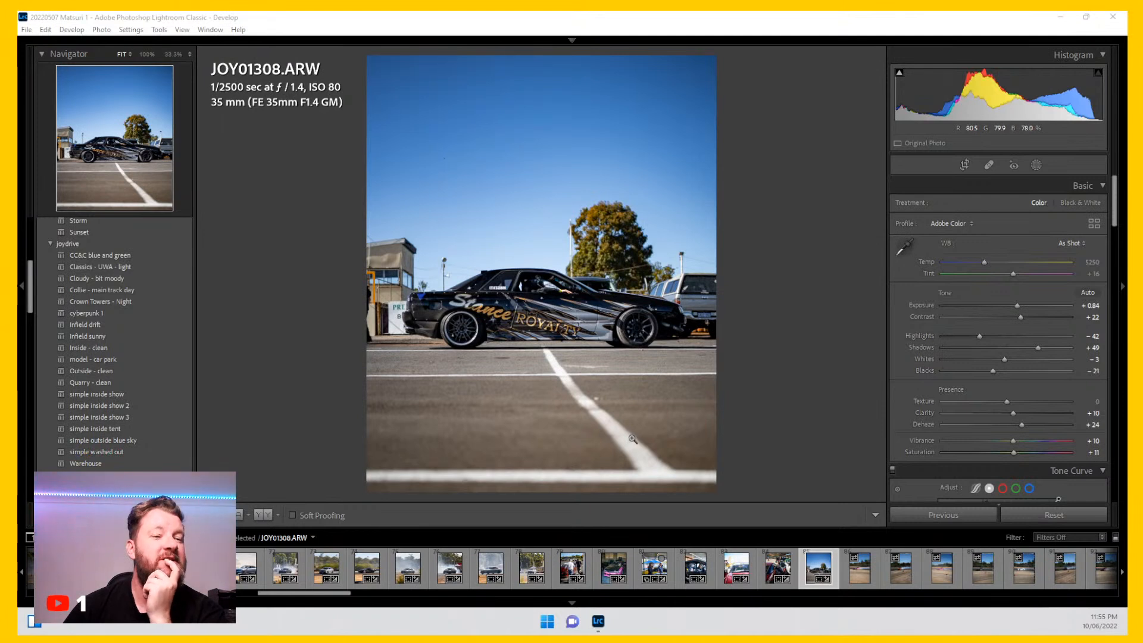
# Step: Lower the Blue saturation in HSL to -42 on photo JOY01308
pyautogui.scroll(-15, 922, 360)
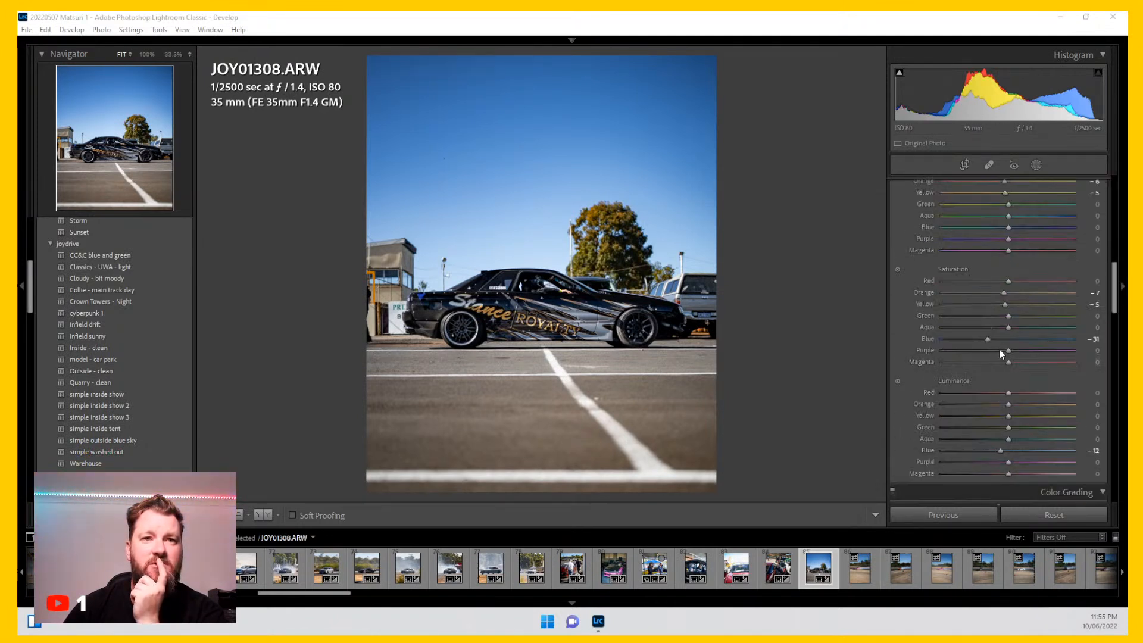
pyautogui.moveTo(988, 338); pyautogui.dragTo(982, 339)
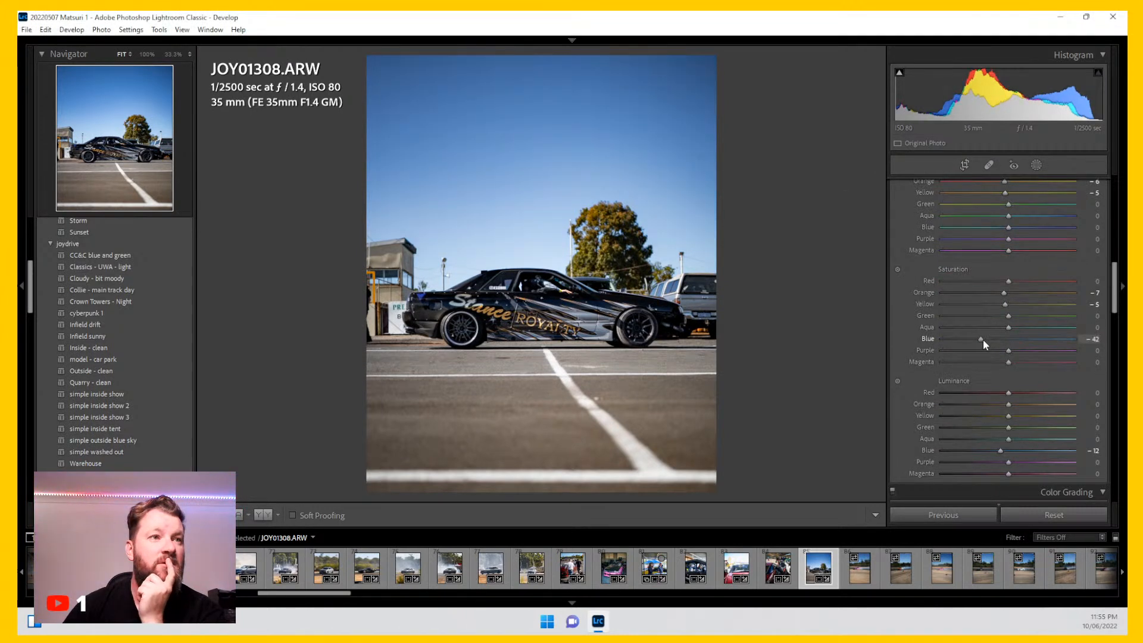
# Step: Open photo JOY01314 and crop it with the 4 x 5 / 8 x 10 aspect around the drifting car
pyautogui.click(866, 573)
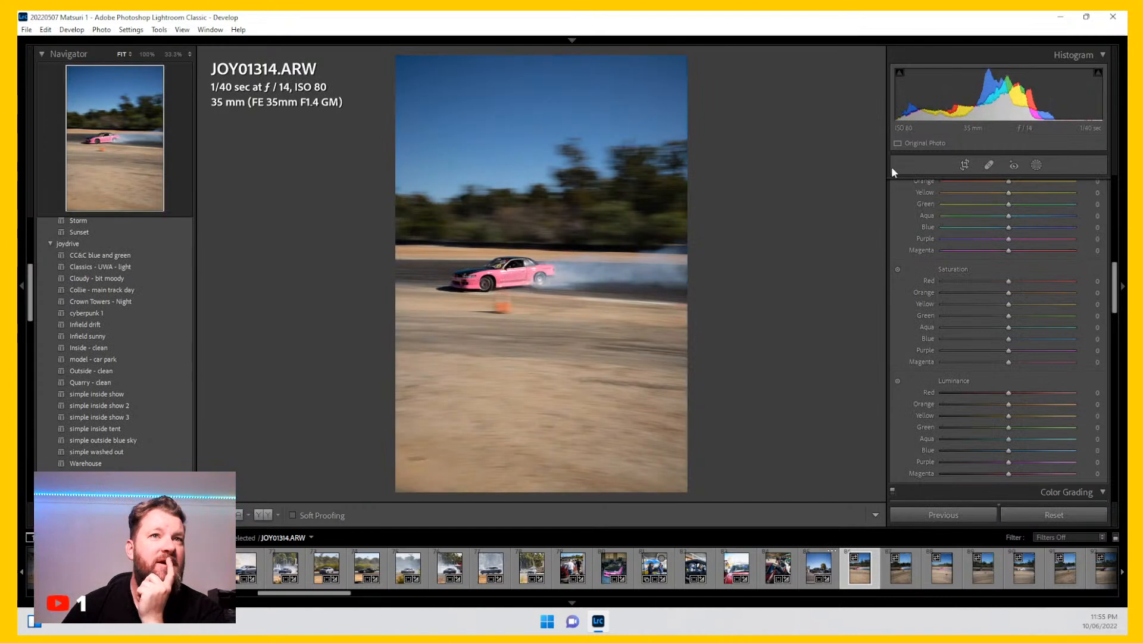
pyautogui.click(963, 165)
pyautogui.click(1065, 205)
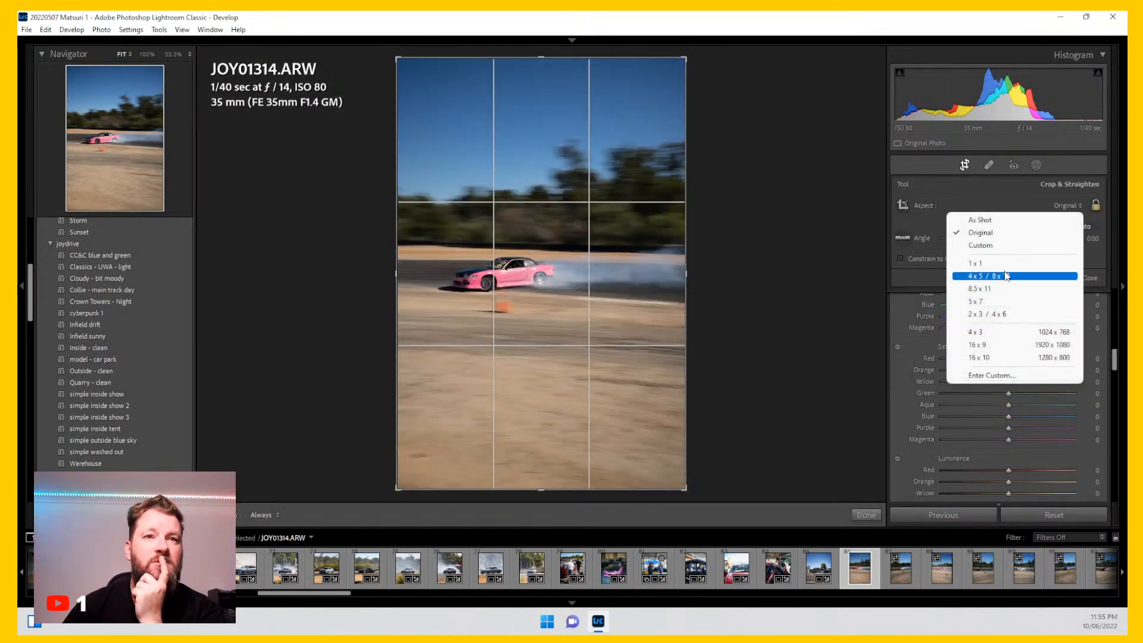
pyautogui.click(977, 276)
pyautogui.moveTo(689, 452); pyautogui.dragTo(658, 452)
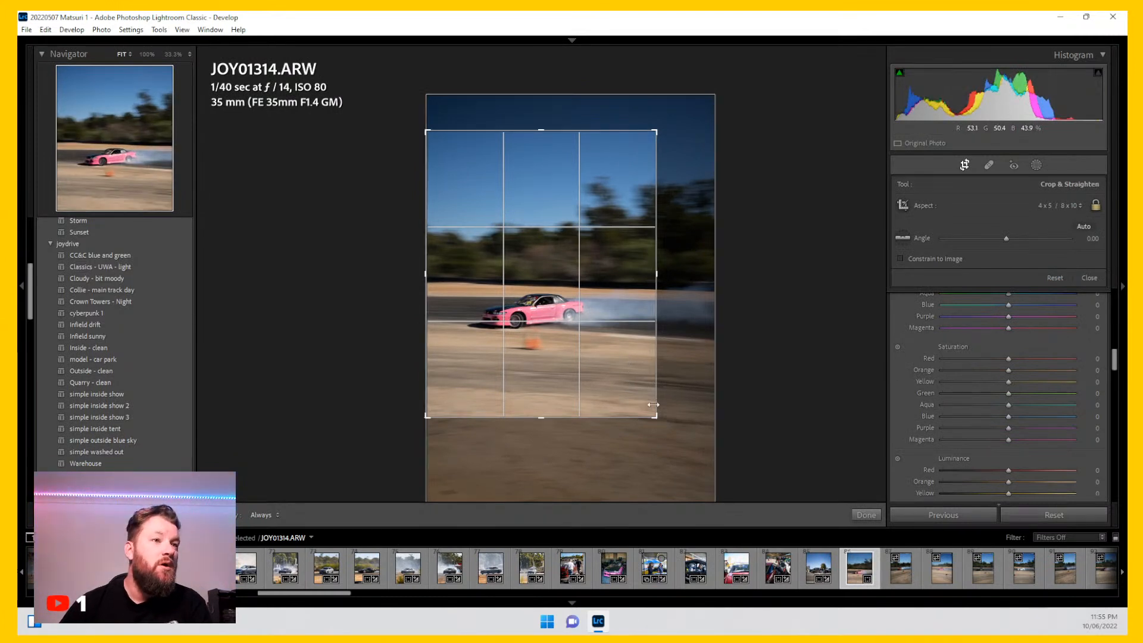
pyautogui.moveTo(635, 370); pyautogui.dragTo(633, 367)
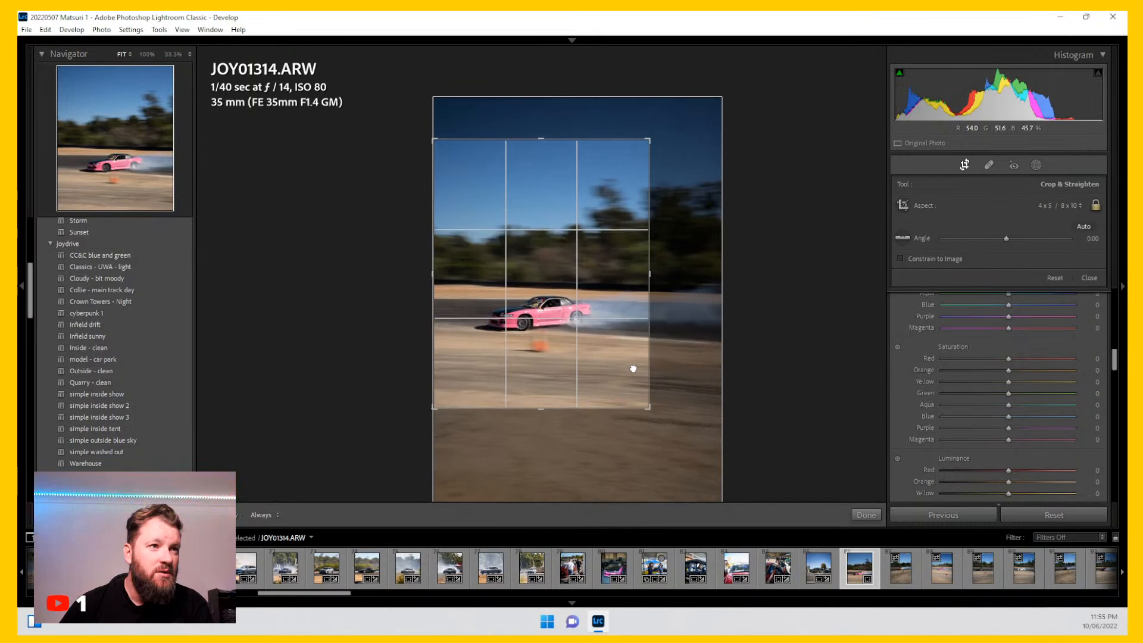
pyautogui.press('Return')
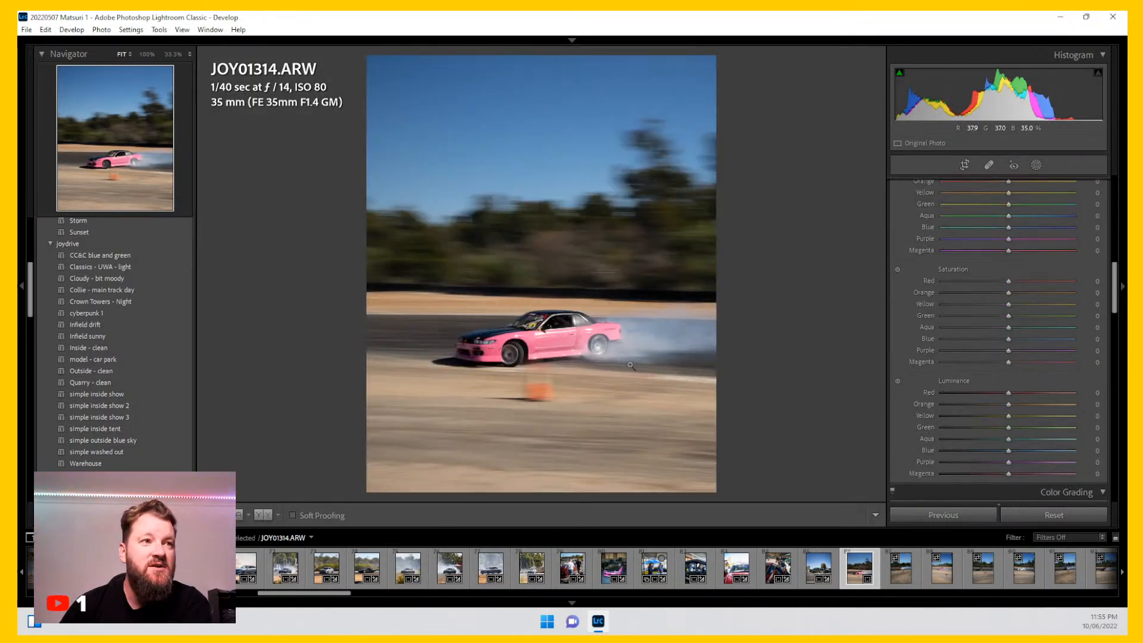
# Step: Inspect the car at 100% zoom, then apply the Collie - main track day preset
pyautogui.click(527, 343)
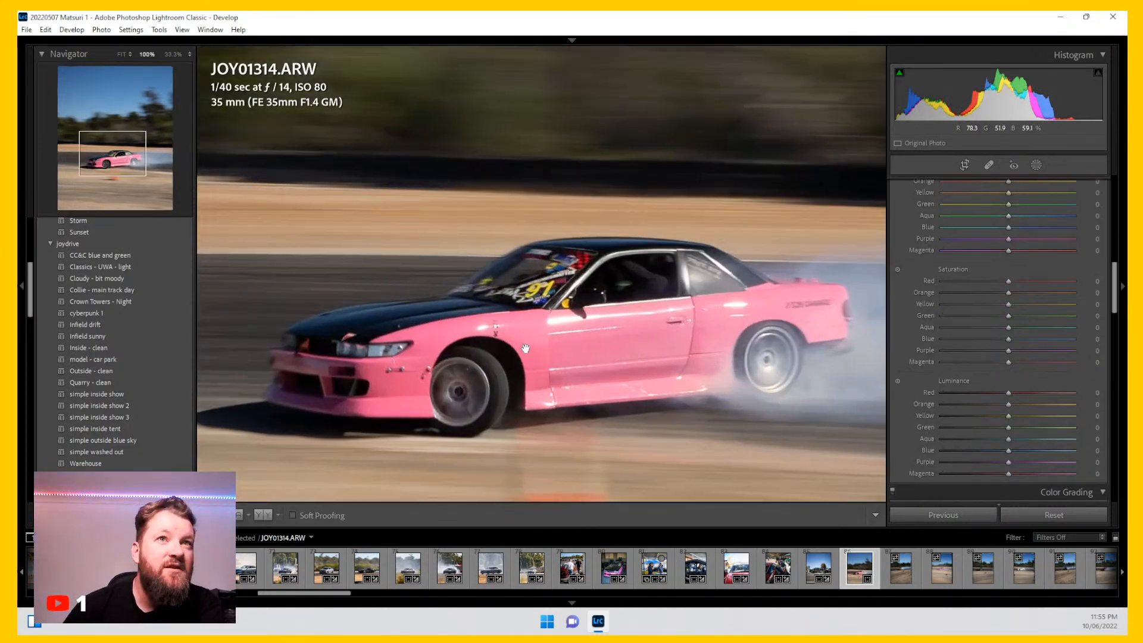
pyautogui.click(568, 352)
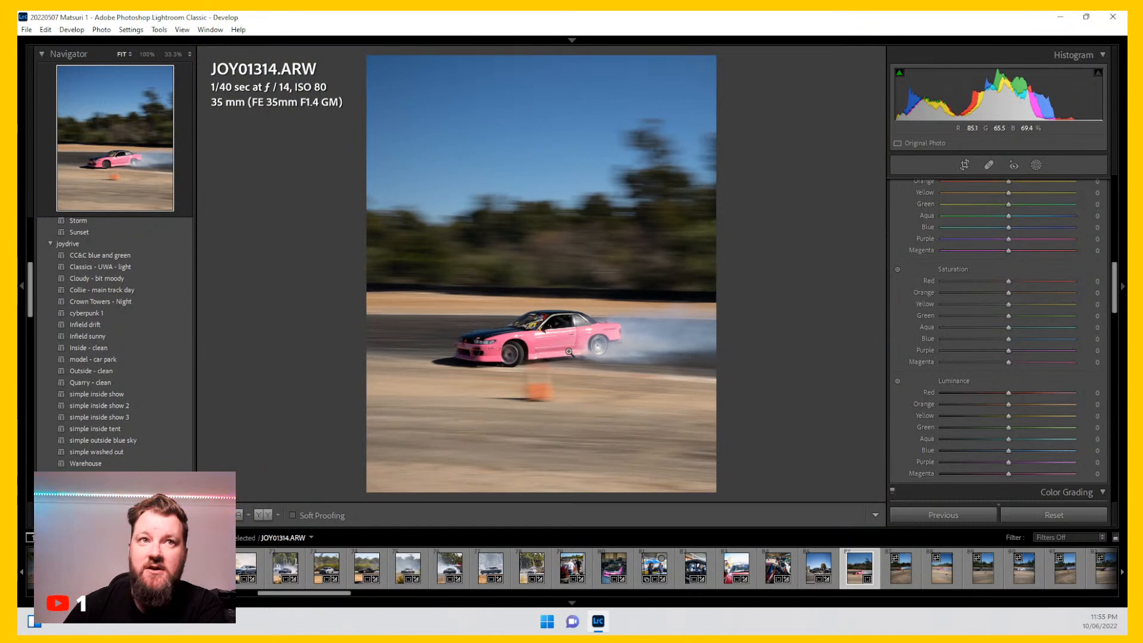
pyautogui.click(176, 290)
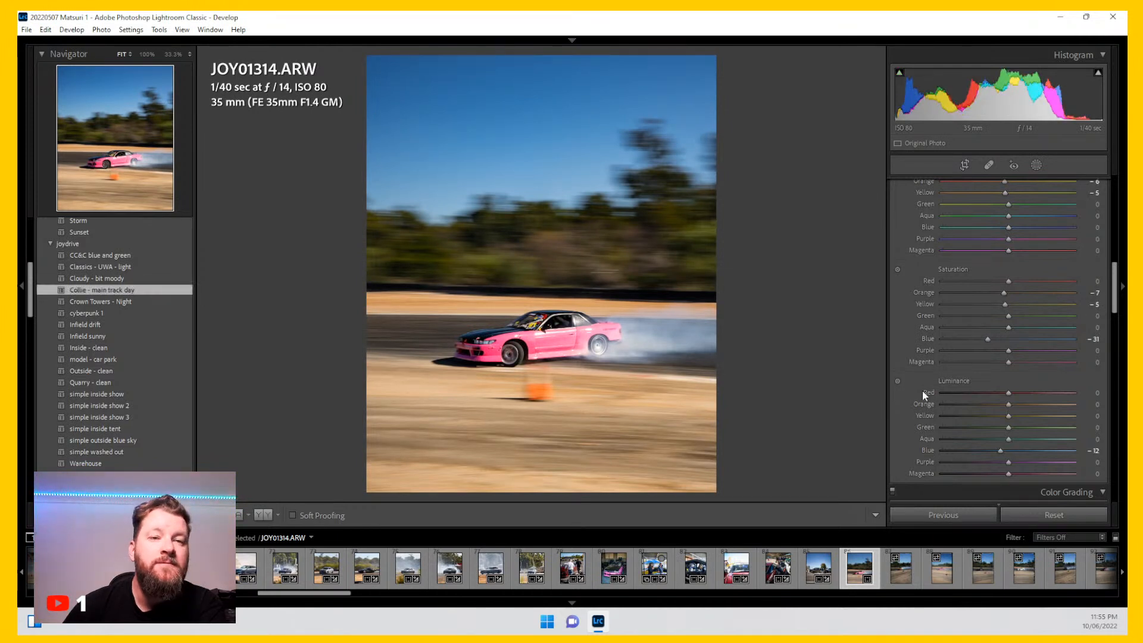
# Step: Raise Dehaze to +36 and increase Shadows in the Basic tone settings
pyautogui.scroll(3, 907, 410)
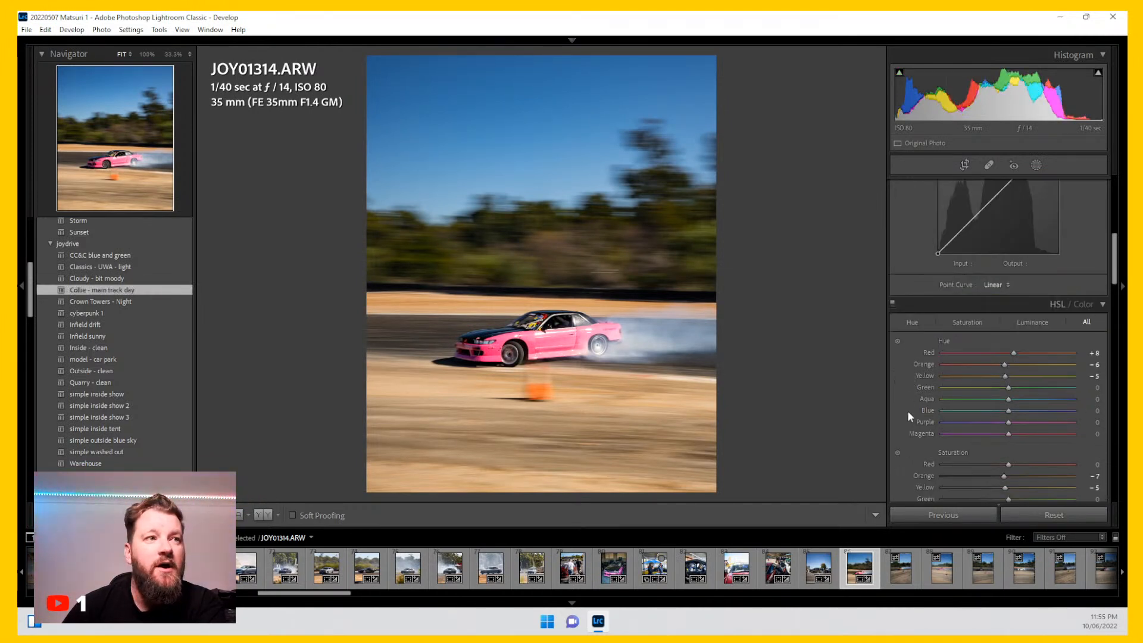
pyautogui.scroll(-5, 907, 409)
pyautogui.scroll(-2, 909, 417)
pyautogui.scroll(6, 909, 417)
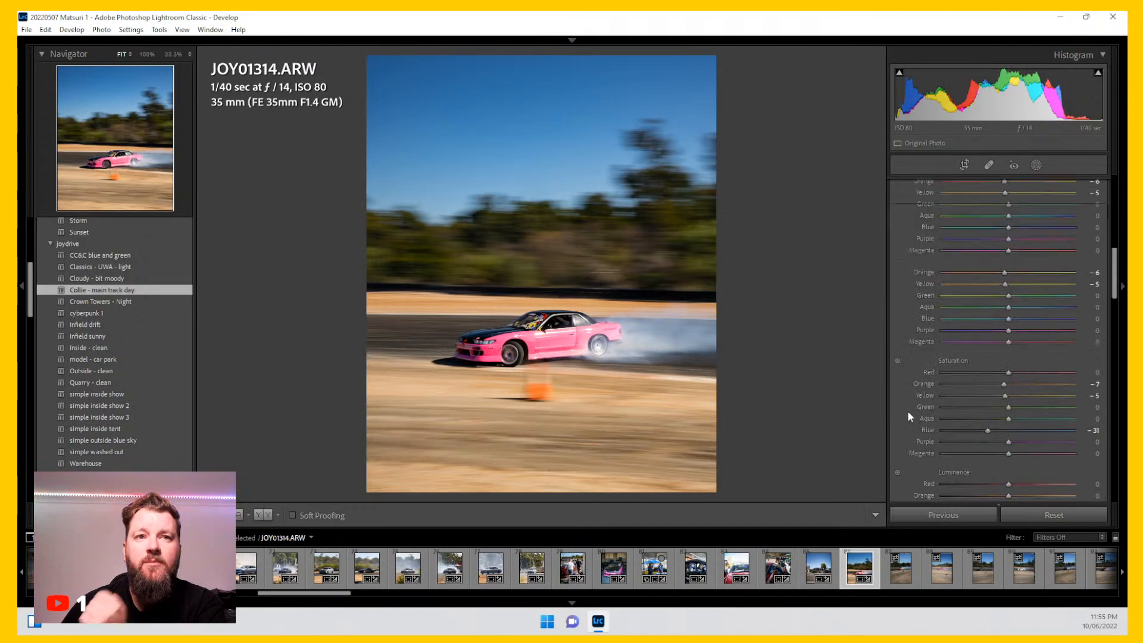
pyautogui.scroll(4, 908, 409)
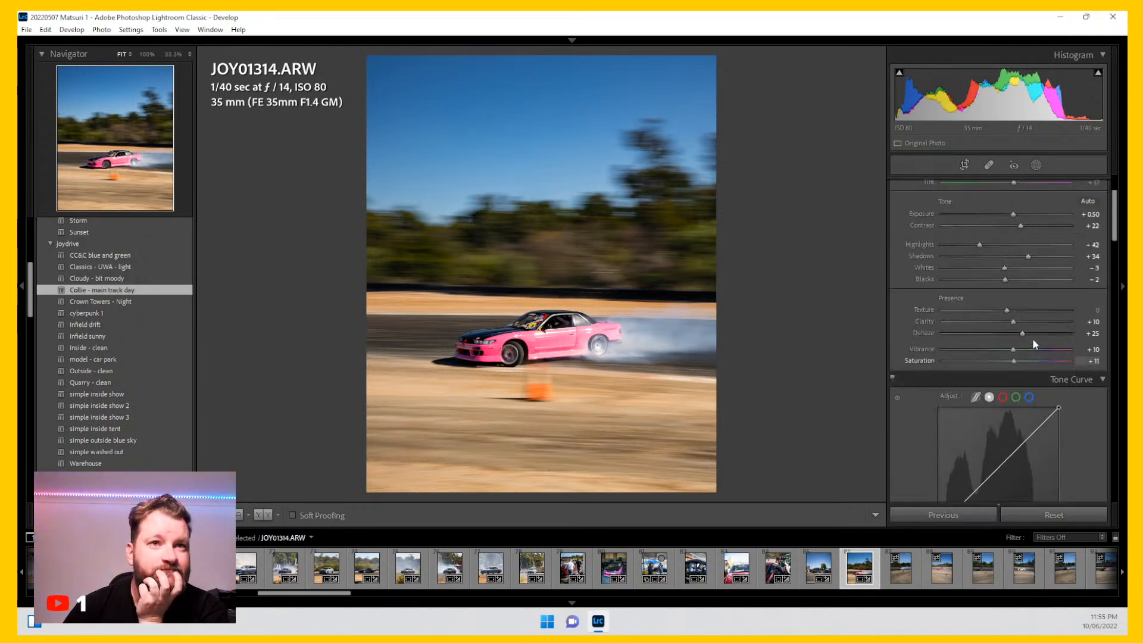
pyautogui.moveTo(1022, 334); pyautogui.dragTo(1027, 334)
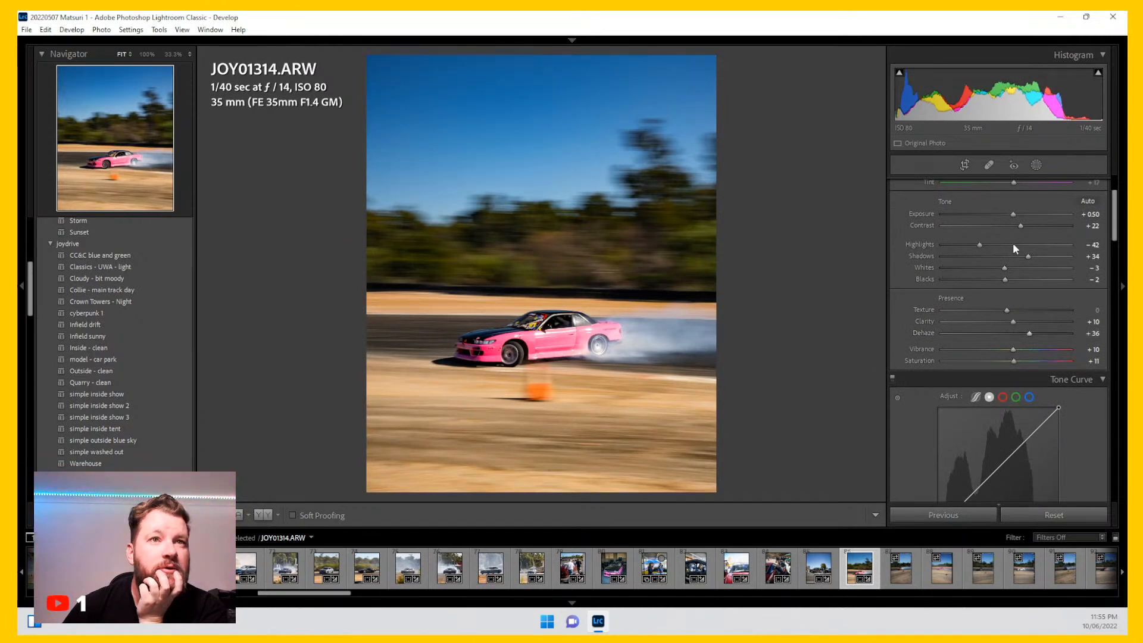
pyautogui.moveTo(1025, 256); pyautogui.dragTo(1032, 257)
# Step: Add a new Select Subject mask to the photo
pyautogui.click(1033, 163)
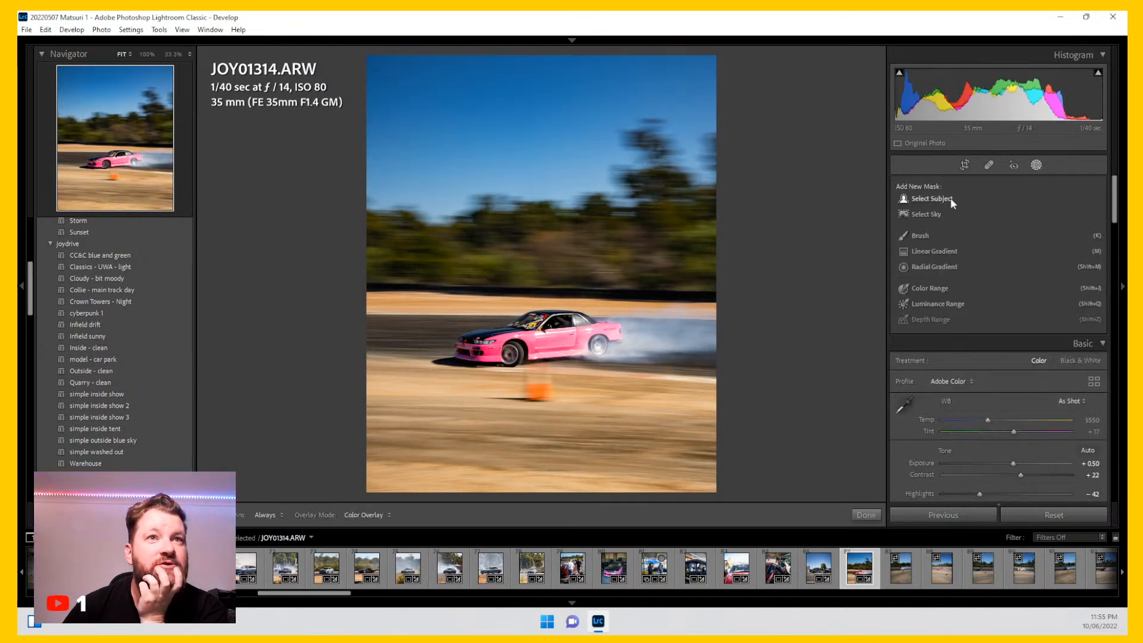
pyautogui.click(945, 199)
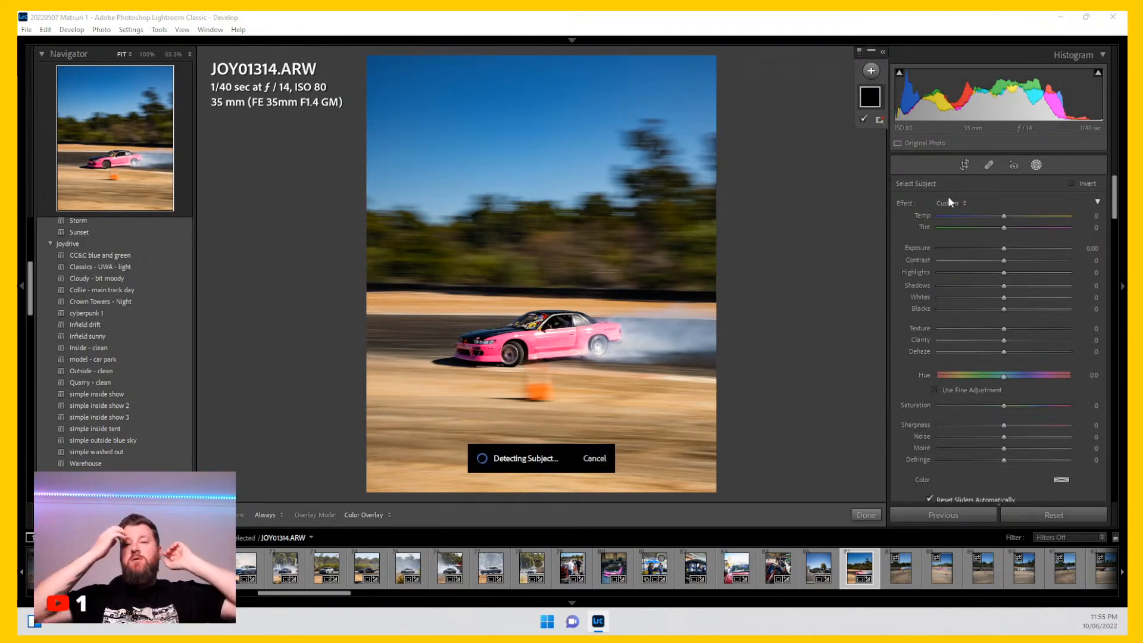
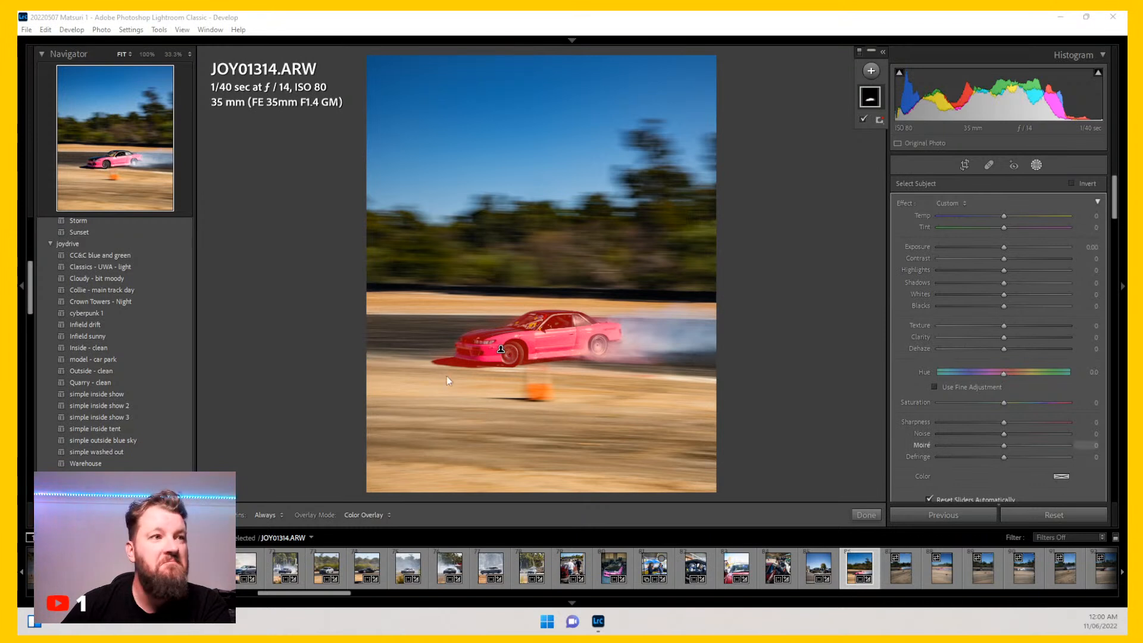
# Step: Set the subject mask's Dehaze to 5 and Shadows to 35, then check the car at 100% zoom
pyautogui.click(1003, 349)
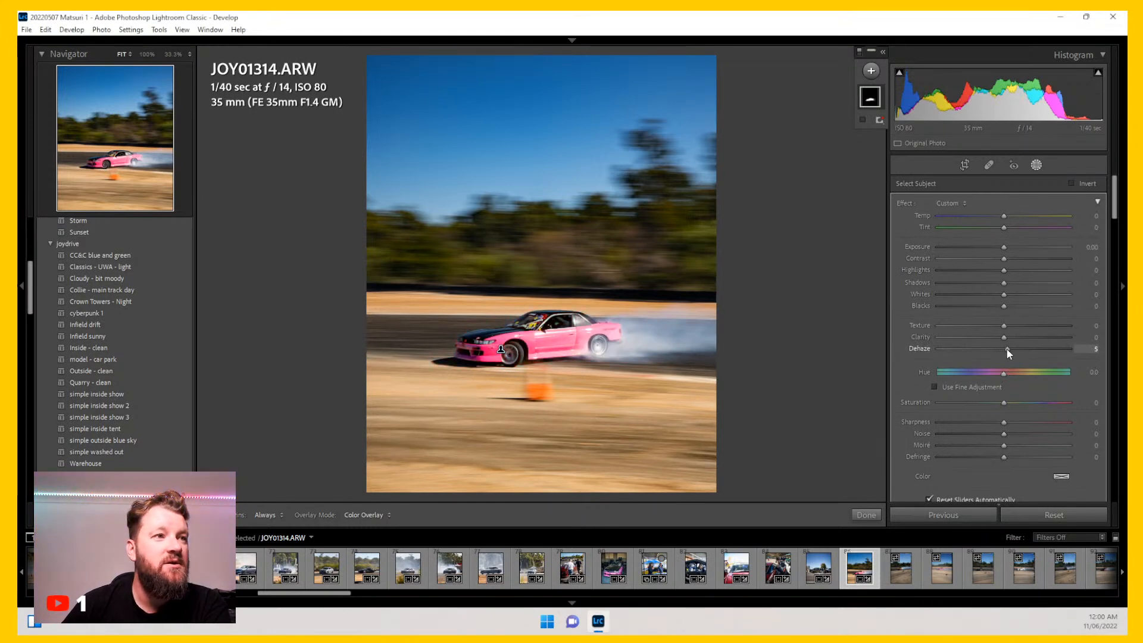
pyautogui.moveTo(1003, 283); pyautogui.dragTo(1023, 283)
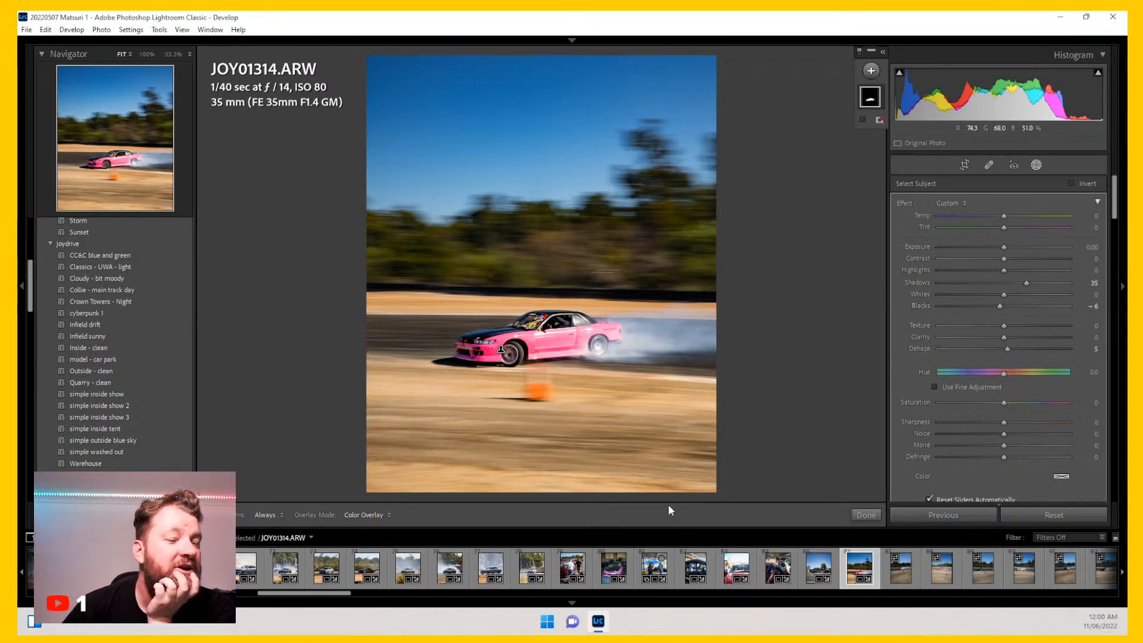
pyautogui.click(1037, 165)
pyautogui.click(542, 328)
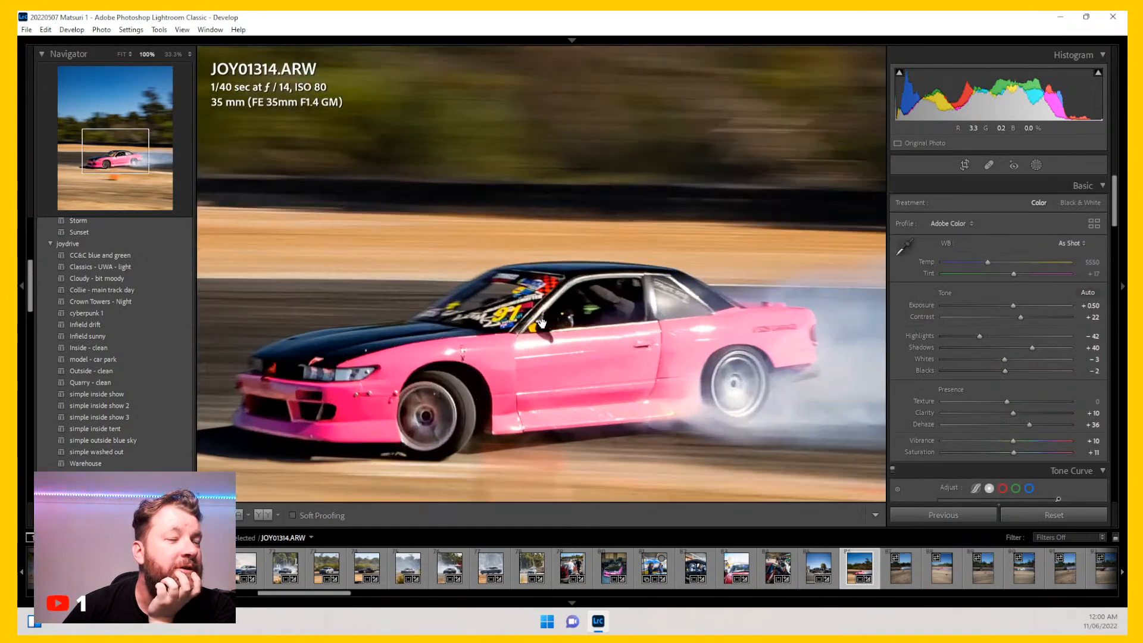
pyautogui.click(433, 341)
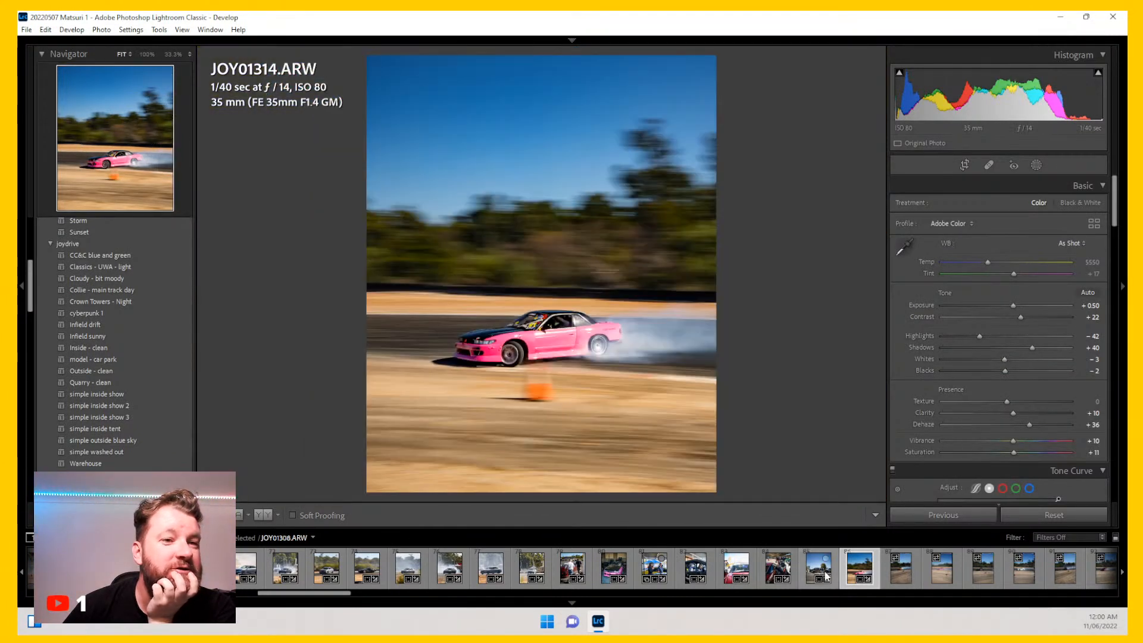
# Step: Open photo JOY01409 and crop it with the 4 x 5 / 8 x 10 aspect around the orange drifting car
pyautogui.click(896, 579)
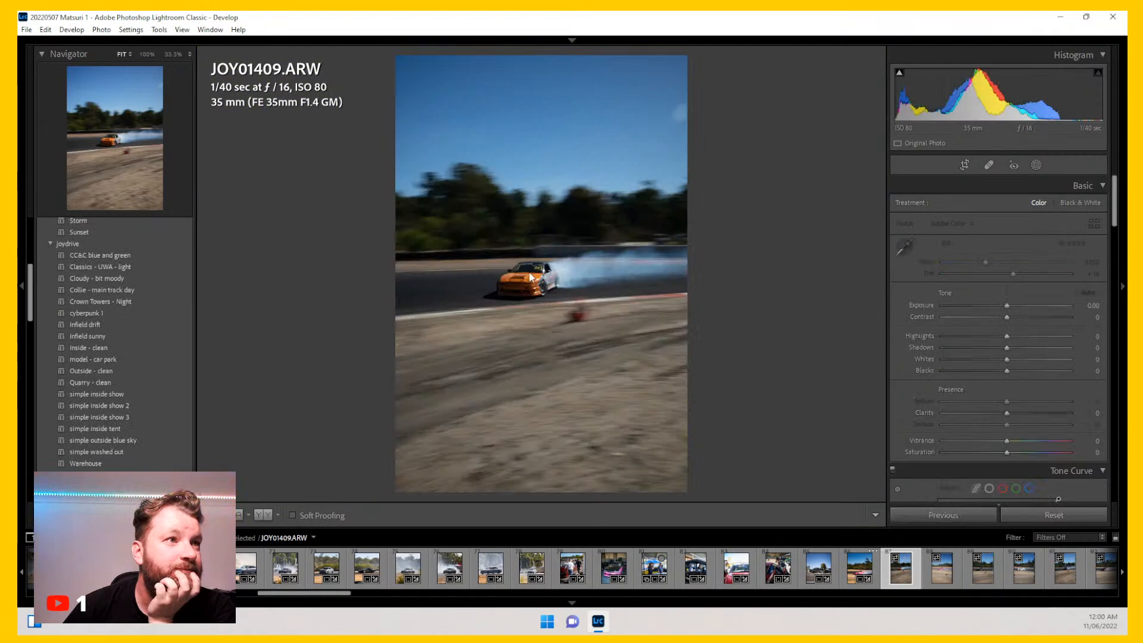
pyautogui.click(538, 280)
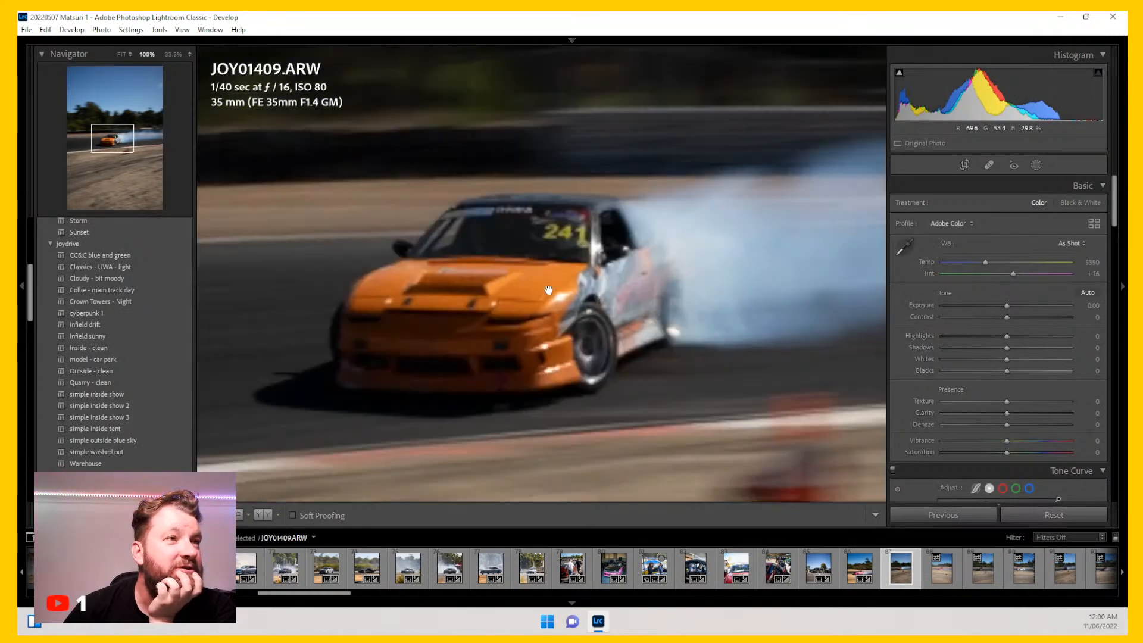
pyautogui.click(536, 274)
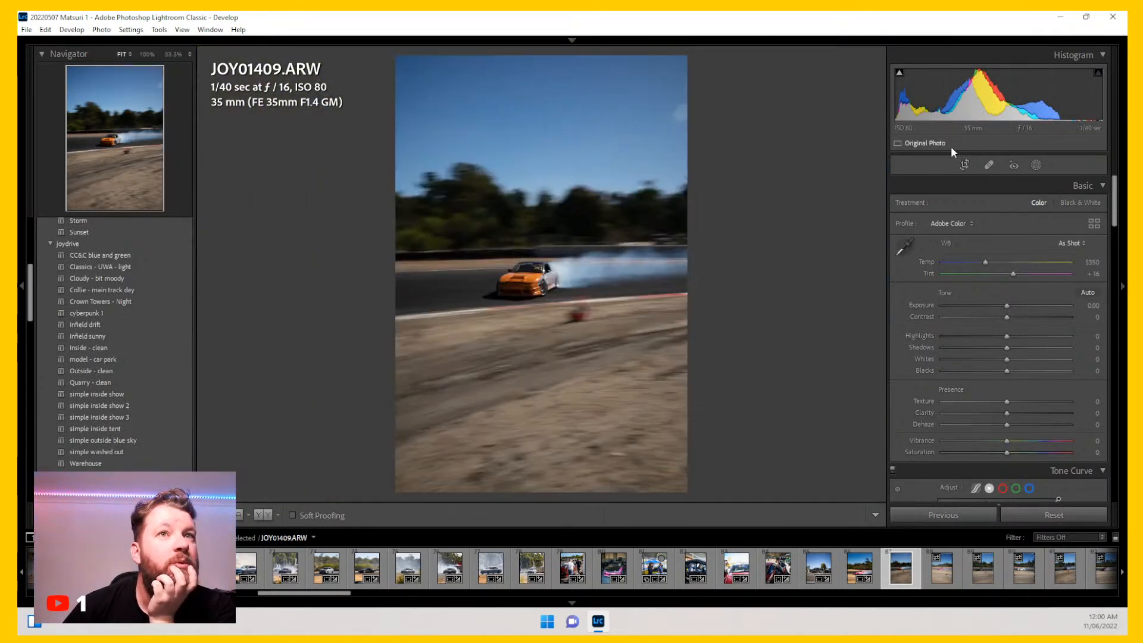
pyautogui.click(964, 164)
pyautogui.click(1069, 206)
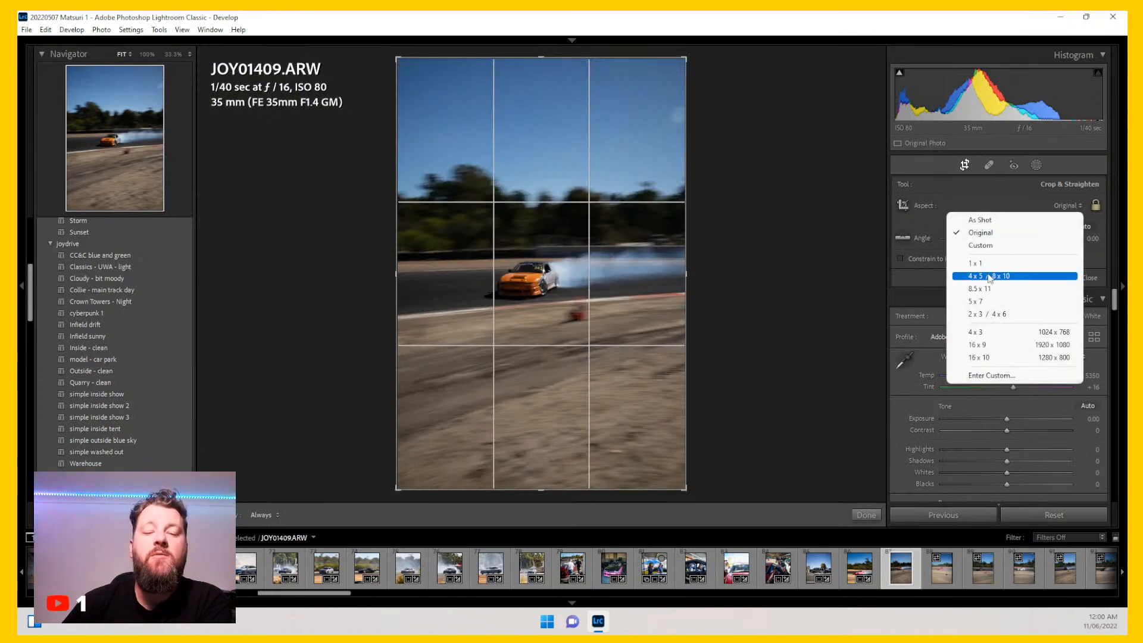
pyautogui.click(990, 277)
pyautogui.moveTo(685, 452); pyautogui.dragTo(625, 379)
pyautogui.moveTo(554, 299); pyautogui.dragTo(498, 212)
pyautogui.moveTo(460, 172); pyautogui.dragTo(408, 138)
pyautogui.moveTo(572, 283); pyautogui.dragTo(547, 258)
pyautogui.press('Return')
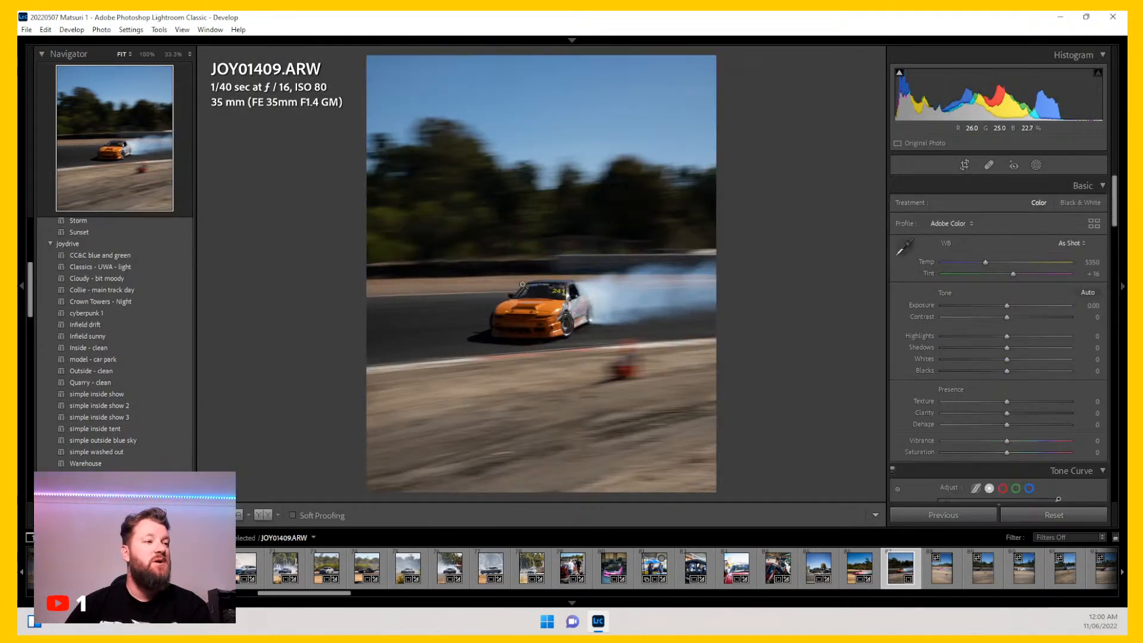
# Step: Apply the Collie - main track day preset and set Exposure to +1.11, Shadows to +57 and Blacks to -20
pyautogui.click(170, 290)
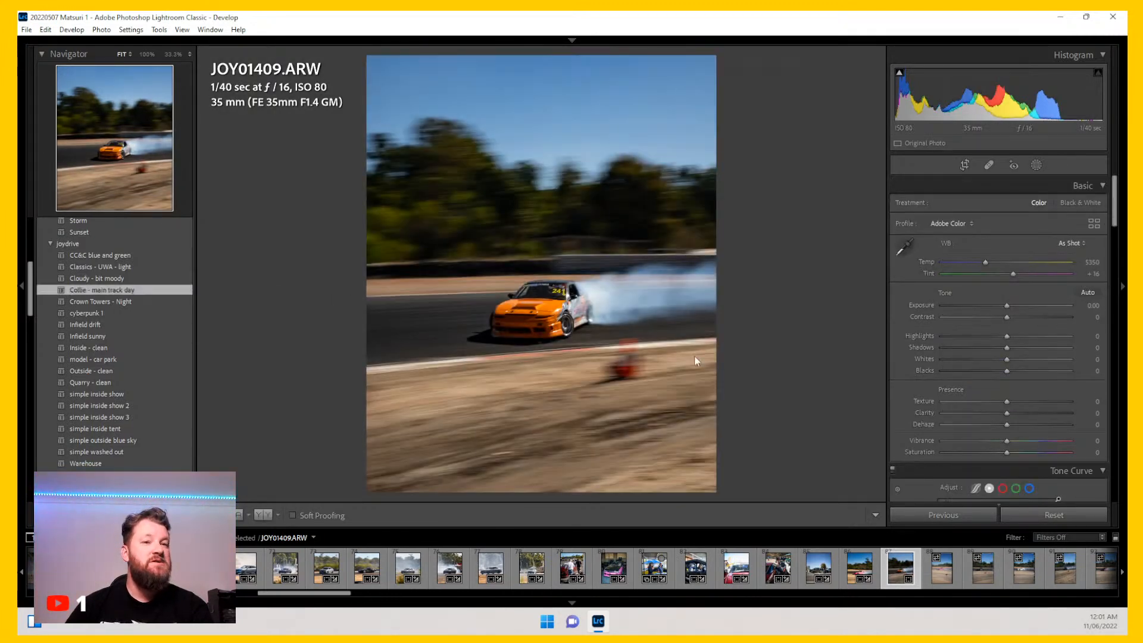
pyautogui.moveTo(1013, 305); pyautogui.dragTo(1020, 306)
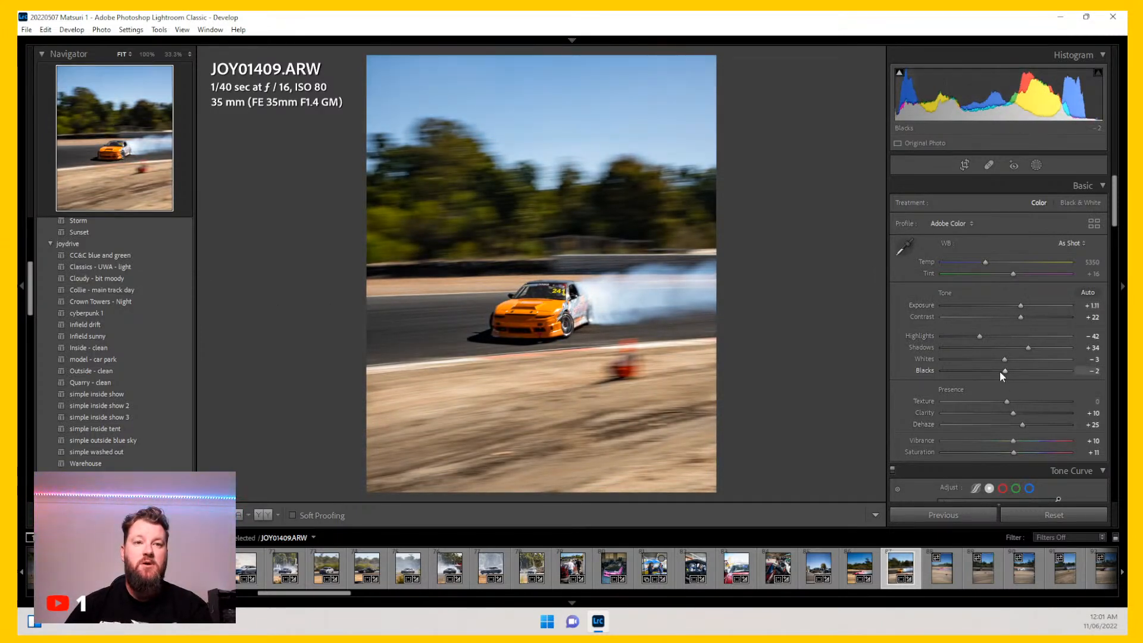
pyautogui.moveTo(1000, 371); pyautogui.dragTo(1044, 350)
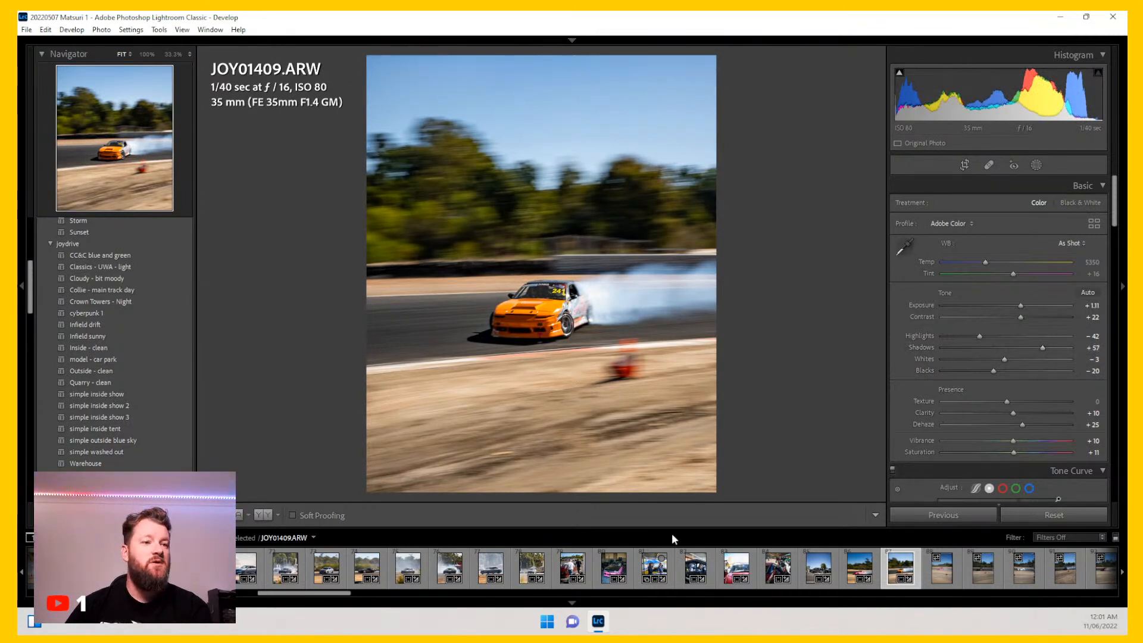
# Step: Move to photo JOY01429 and crop it with the 4 x 5 / 8 x 10 aspect around the pink car
pyautogui.press('Right')
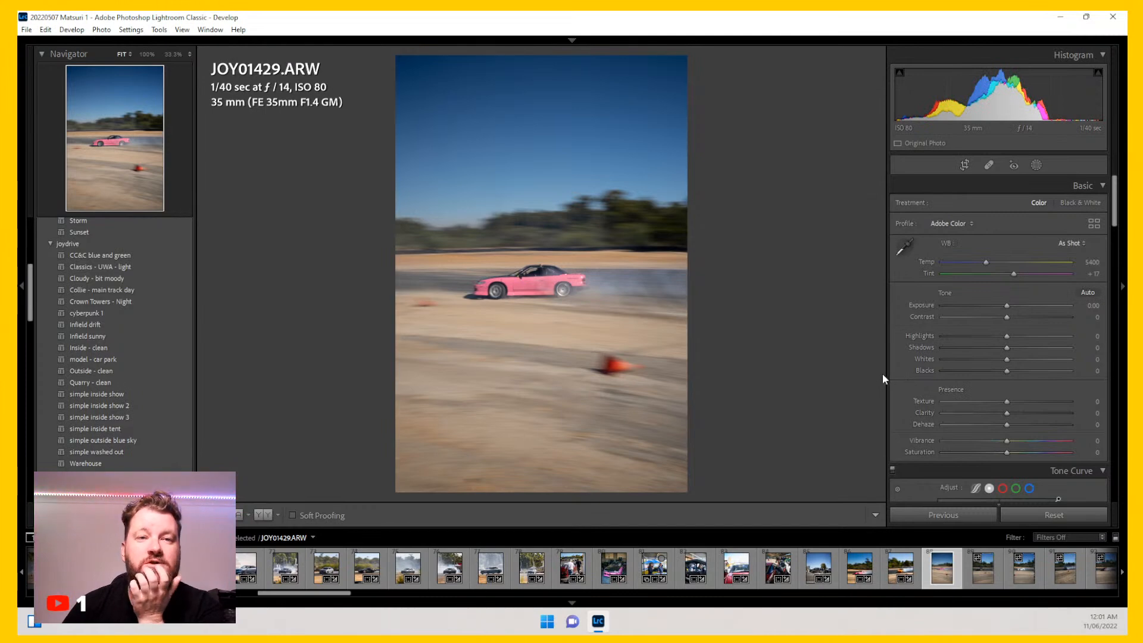
pyautogui.click(965, 165)
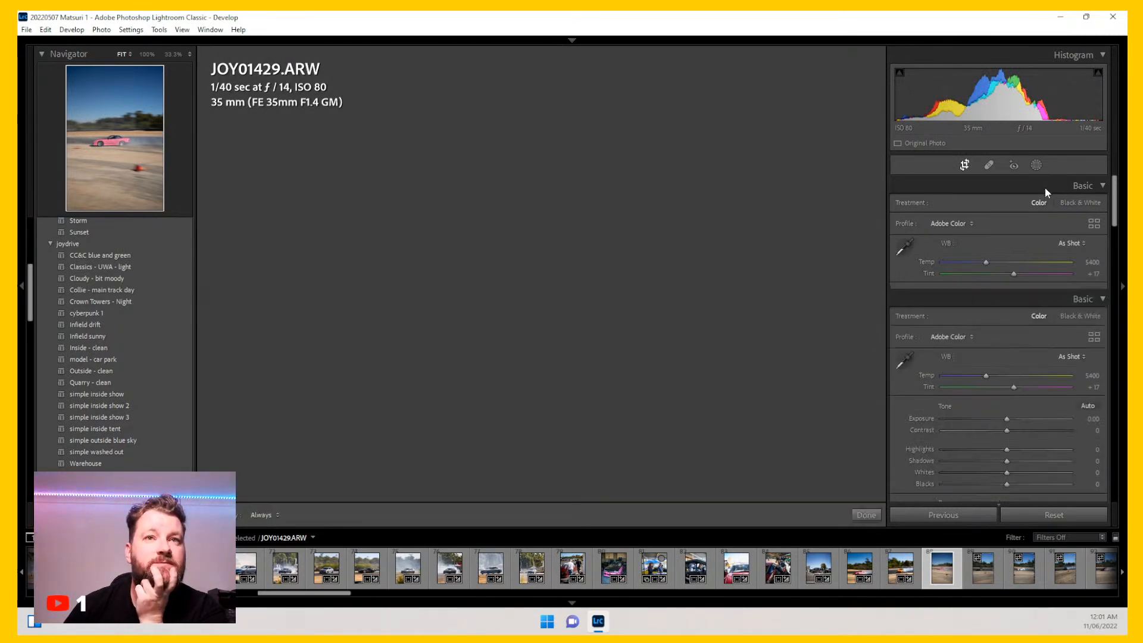
pyautogui.click(1070, 205)
pyautogui.click(988, 275)
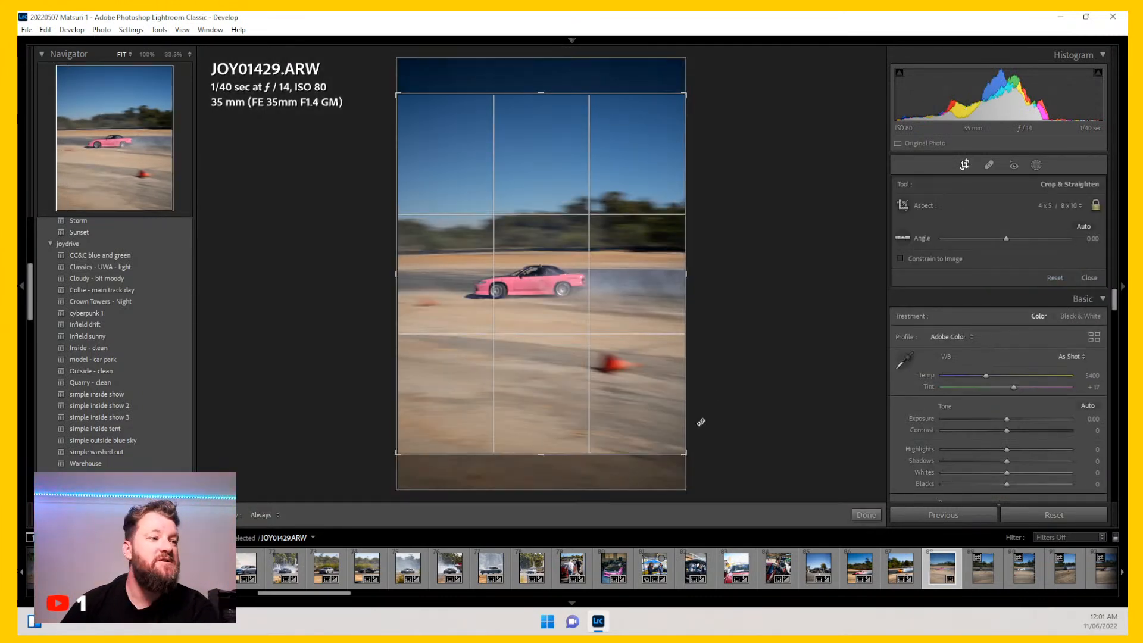
pyautogui.moveTo(689, 463); pyautogui.dragTo(600, 356)
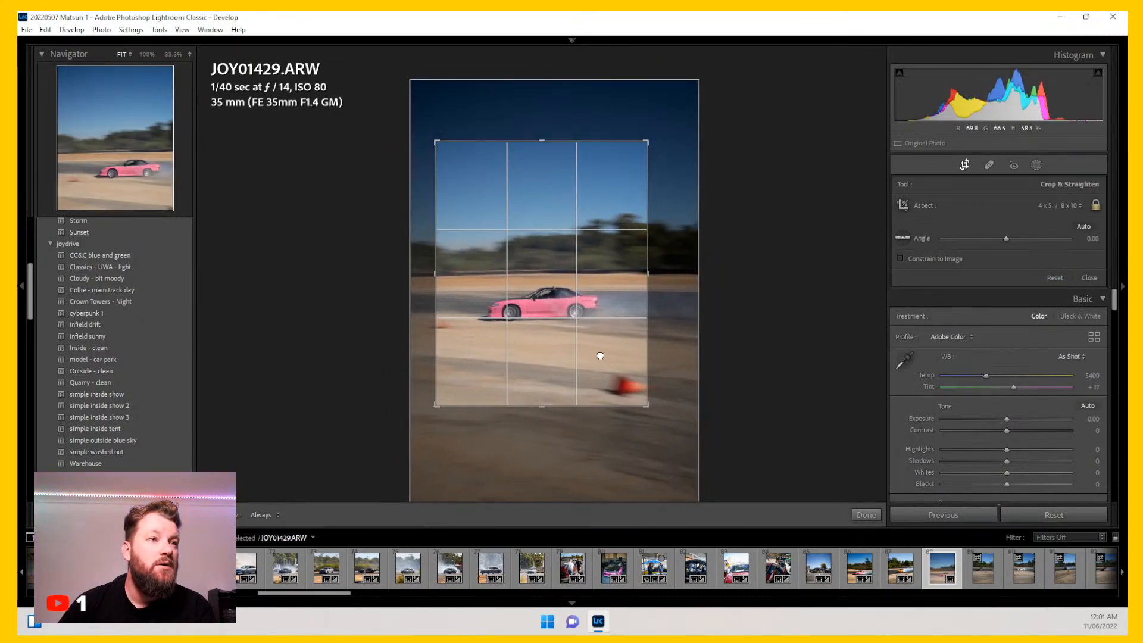
pyautogui.press('Return')
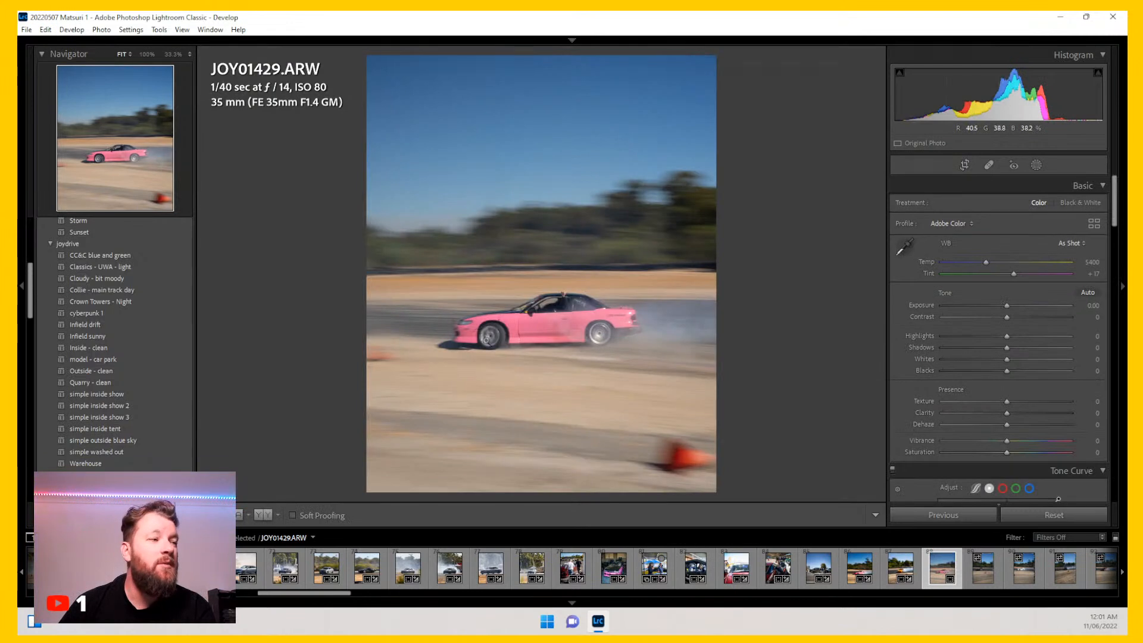
# Step: Apply the Collie - main track day preset and set the white balance Temp to 5756
pyautogui.click(170, 290)
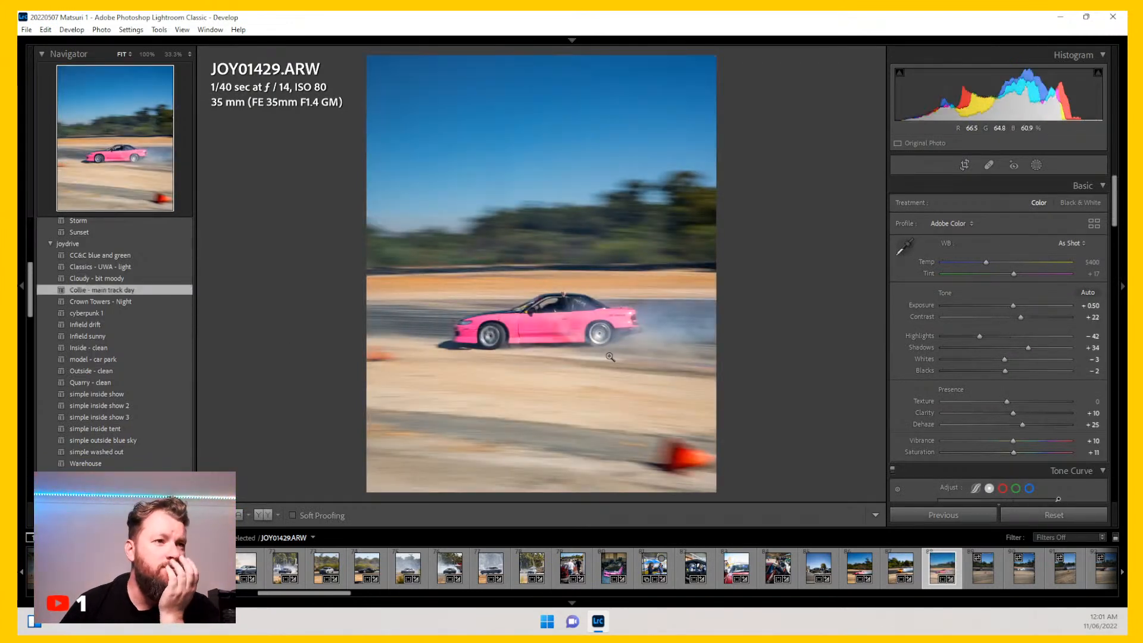
pyautogui.click(1071, 244)
pyautogui.click(1042, 271)
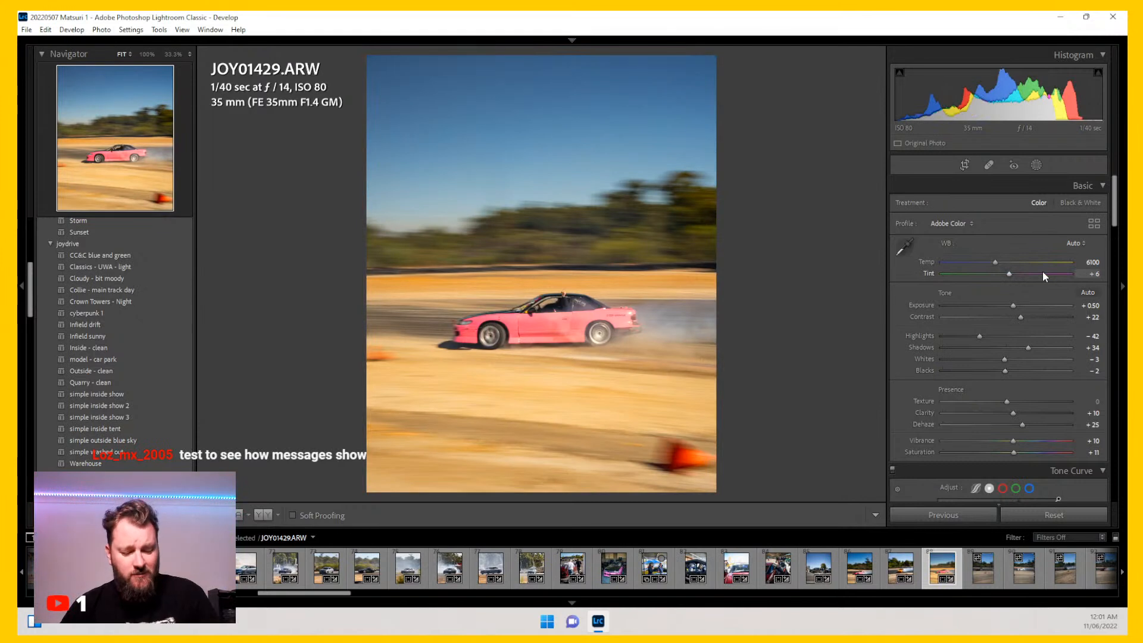
pyautogui.hotkey('ctrl', 'z')
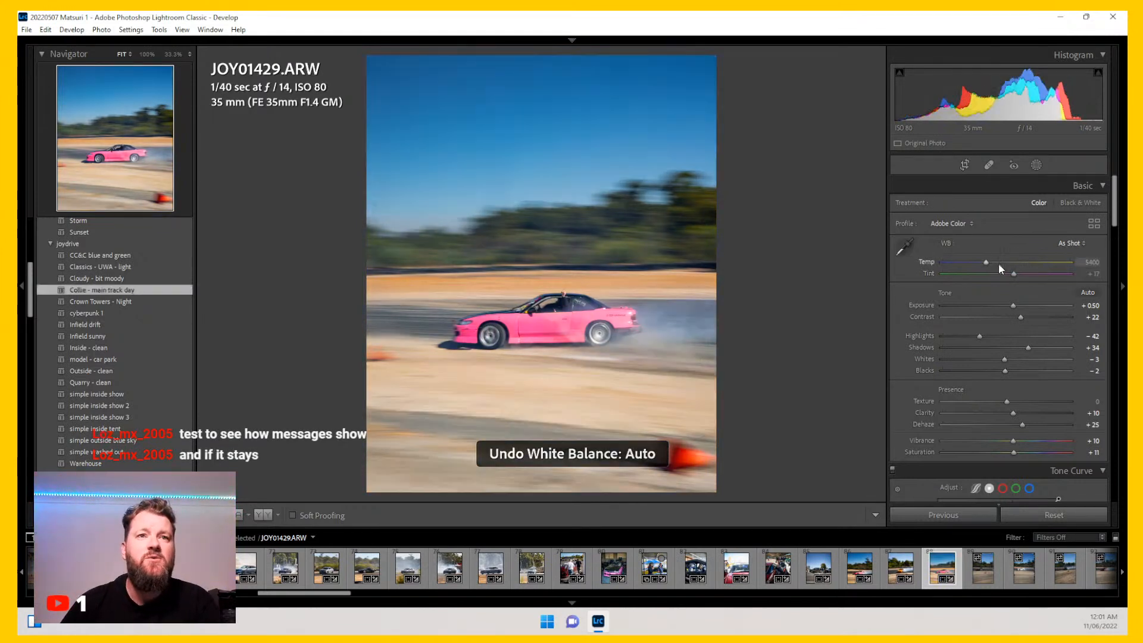
pyautogui.moveTo(990, 262); pyautogui.dragTo(994, 263)
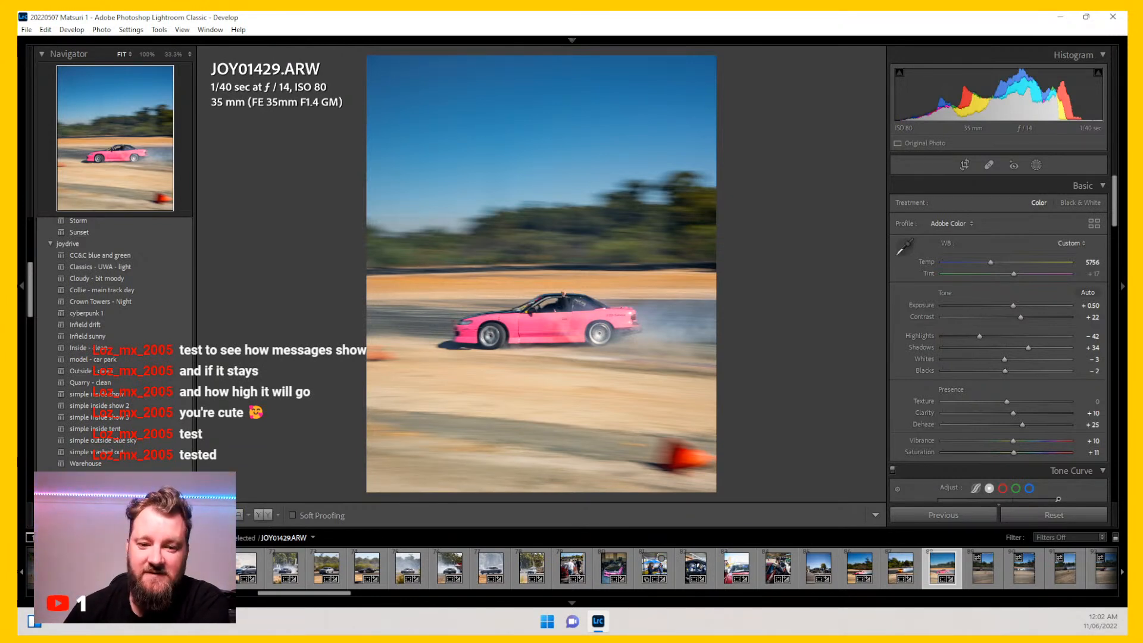
# Step: Check the car at 100% zoom, then open photo JOY01444 and crop it 4 x 5 / 8 x 10 around the car
pyautogui.click(554, 330)
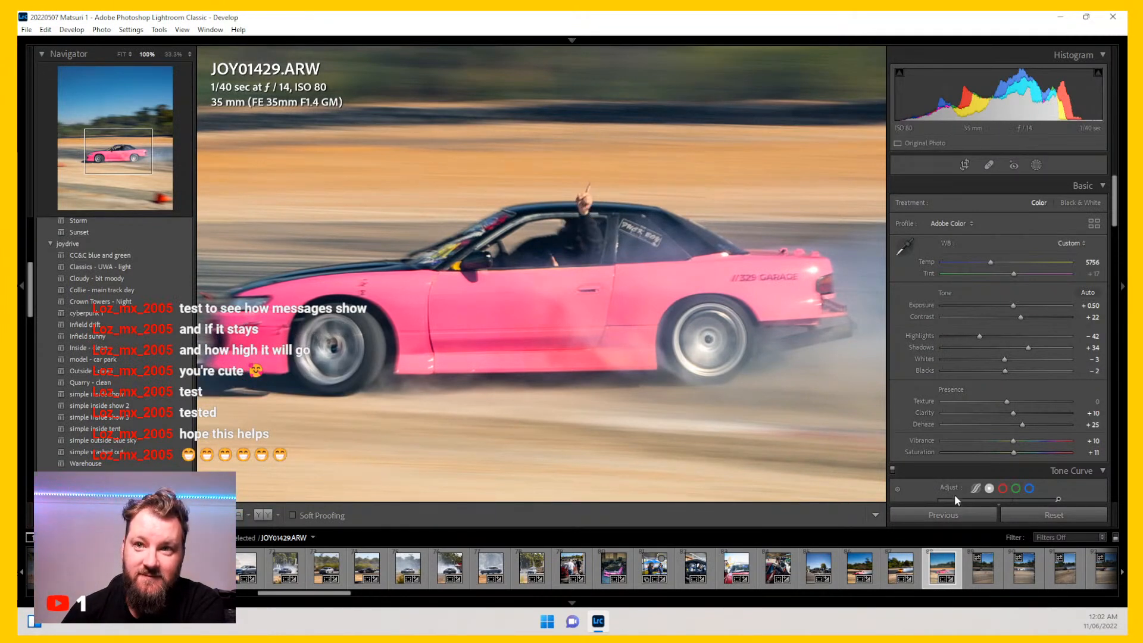
pyautogui.click(608, 298)
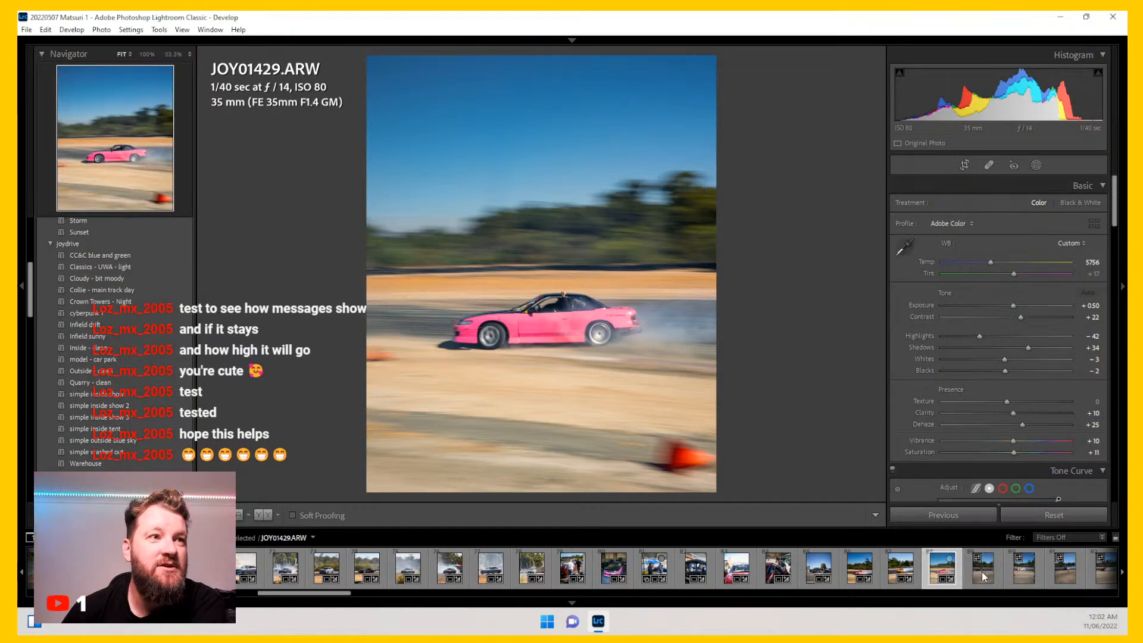
pyautogui.click(981, 572)
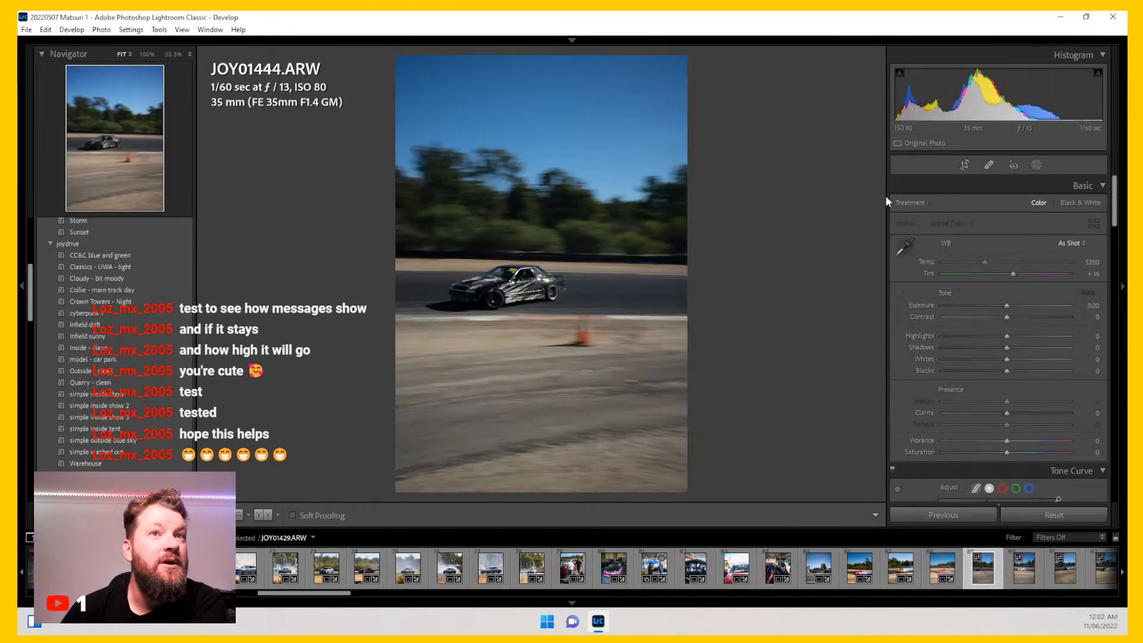
pyautogui.click(961, 167)
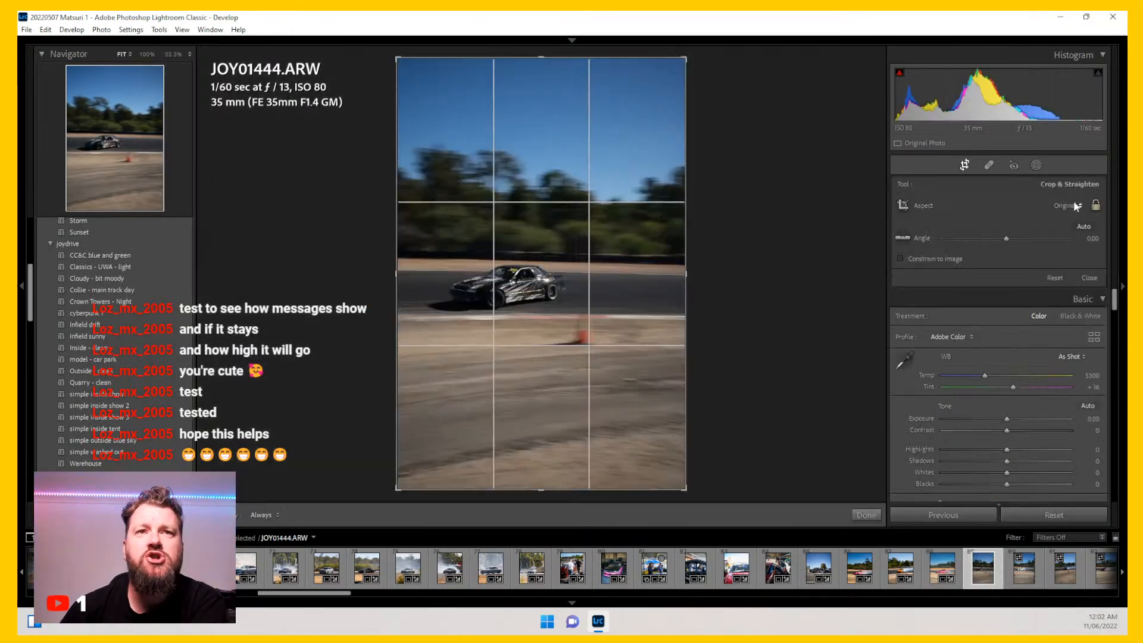
pyautogui.click(1066, 206)
pyautogui.click(1000, 277)
pyautogui.moveTo(687, 459); pyautogui.dragTo(640, 449)
pyautogui.moveTo(563, 301); pyautogui.dragTo(552, 260)
pyautogui.press('Return')
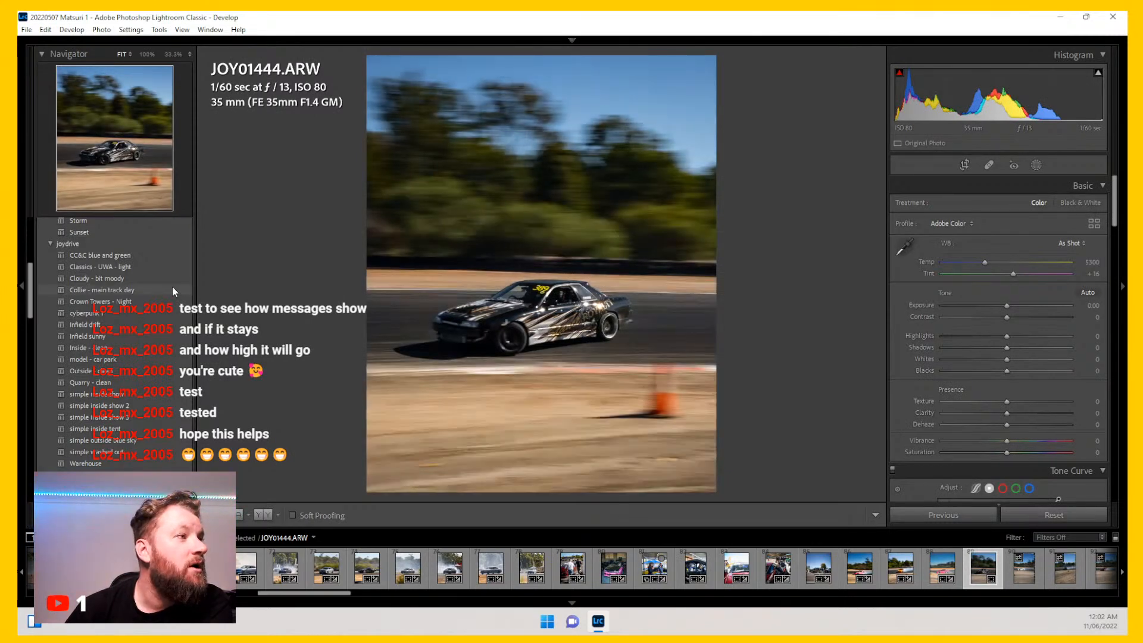
# Step: Apply the Collie - main track day preset and set Exposure to +1.20, Shadows to +44 and Blacks to -16
pyautogui.click(172, 287)
pyautogui.moveTo(1010, 305); pyautogui.dragTo(1020, 304)
pyautogui.moveTo(1005, 370); pyautogui.dragTo(1036, 348)
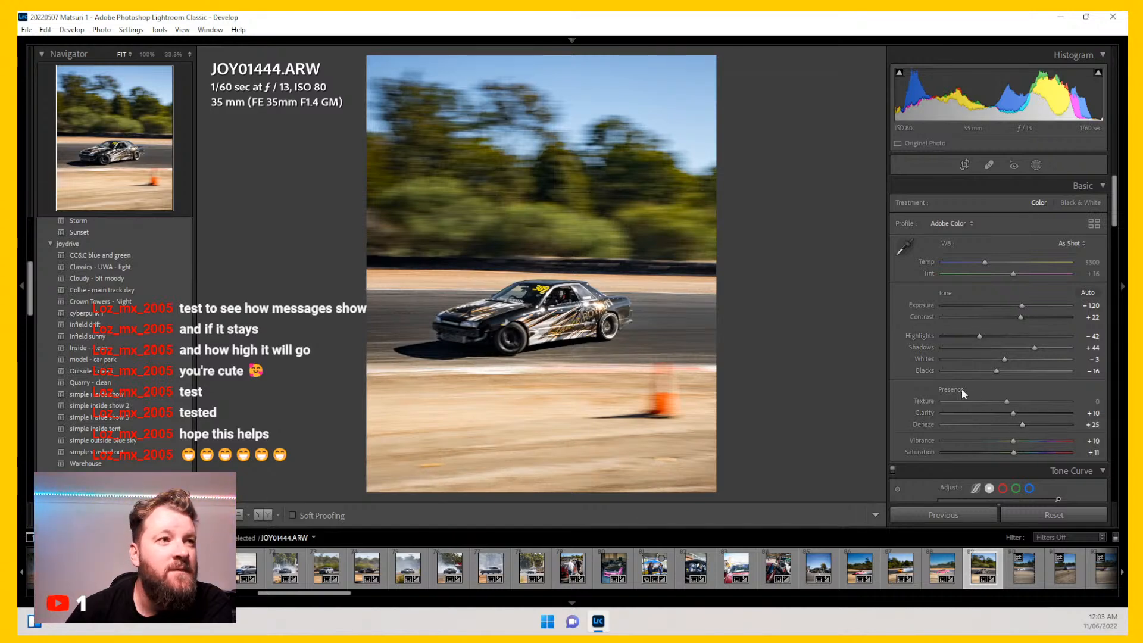
# Step: Reopen the crop on JOY01444 and fine-tune its position and straightening angle to about -0.87
pyautogui.click(965, 166)
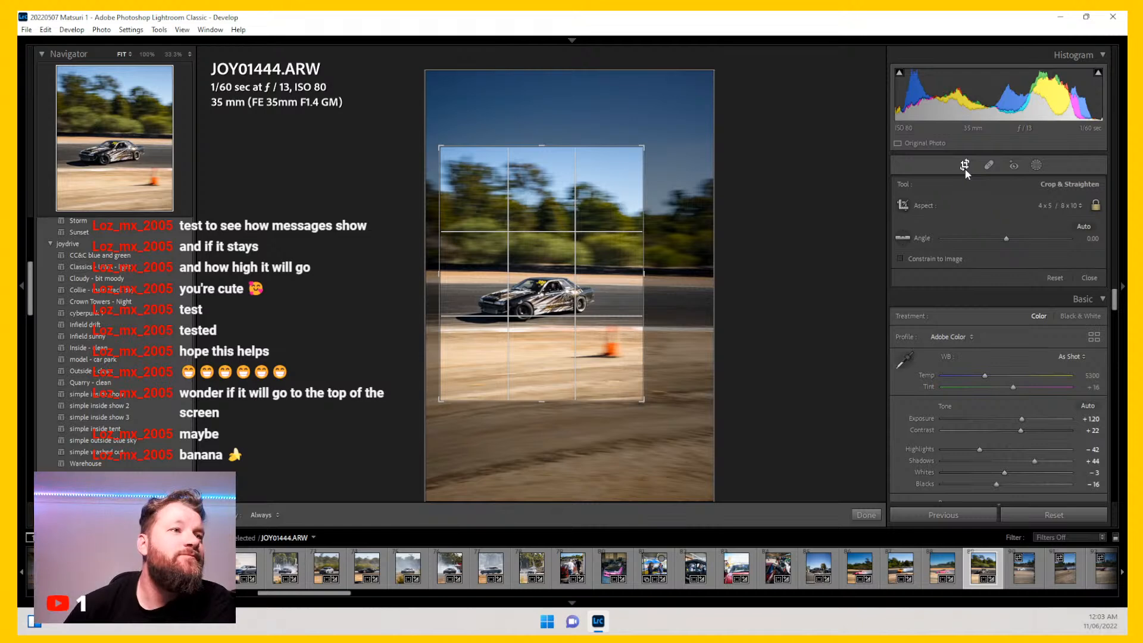
pyautogui.moveTo(536, 299); pyautogui.dragTo(538, 299)
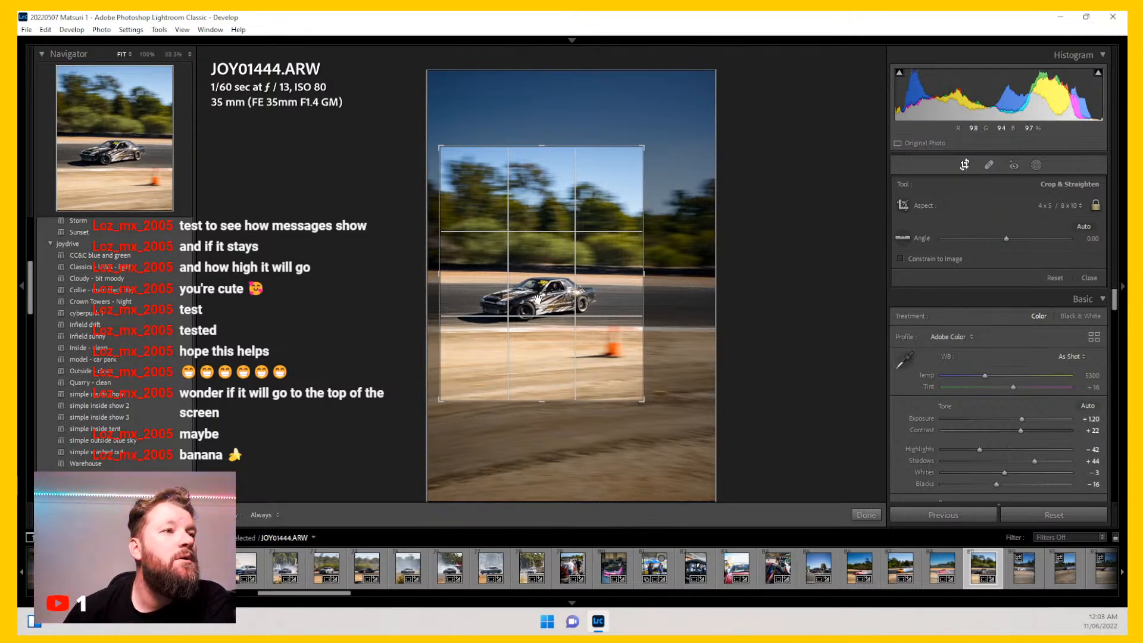
pyautogui.press('Return')
pyautogui.click(964, 166)
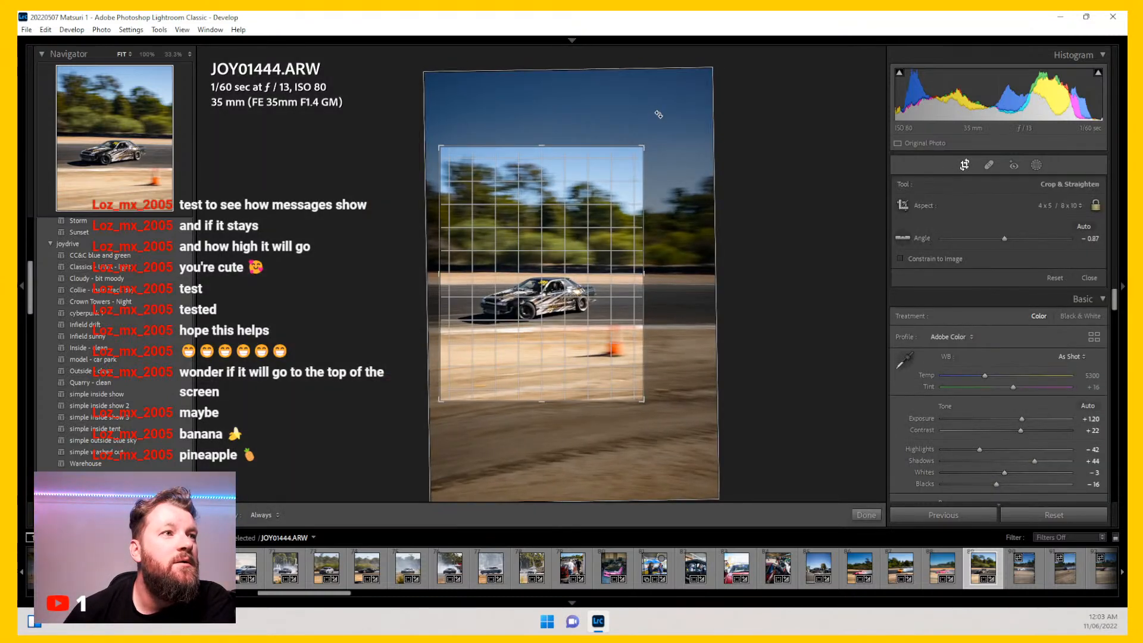
pyautogui.moveTo(614, 270); pyautogui.dragTo(615, 270)
pyautogui.press('Return')
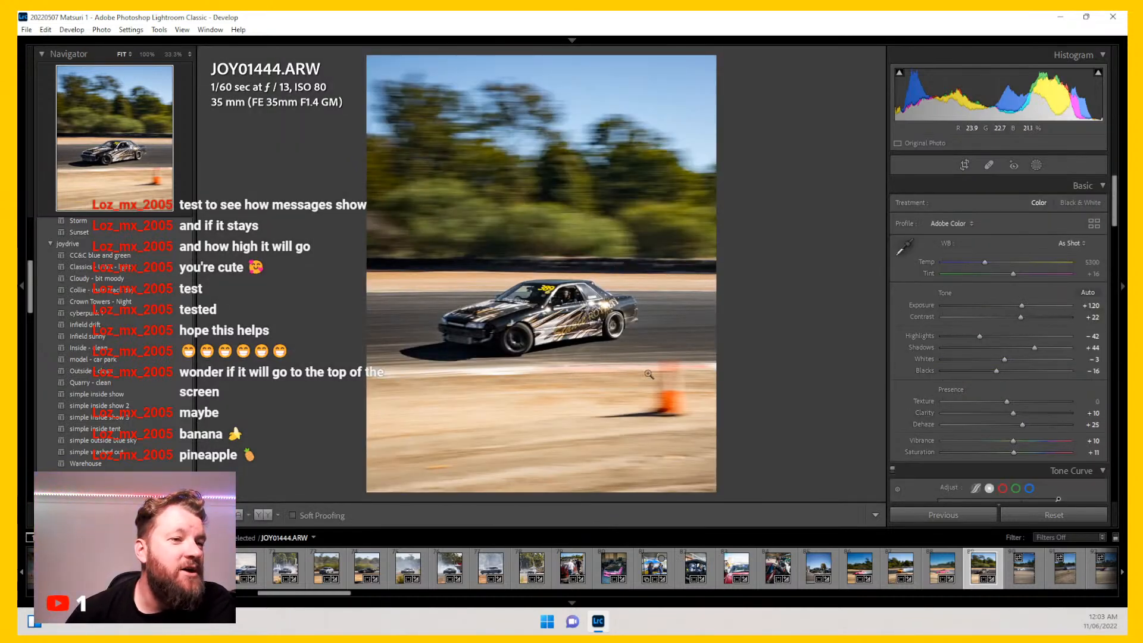
# Step: Open photo JOY01459 and crop it 4 x 5 / 8 x 10, framing the car lower in the frame
pyautogui.scroll(-5, 797, 558)
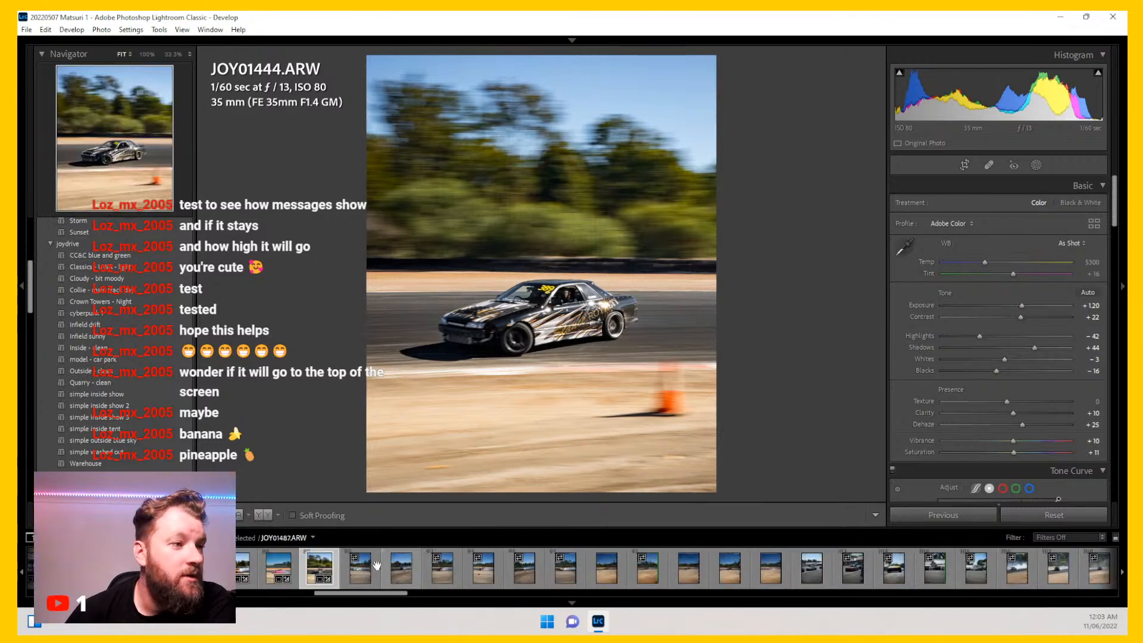
pyautogui.click(361, 576)
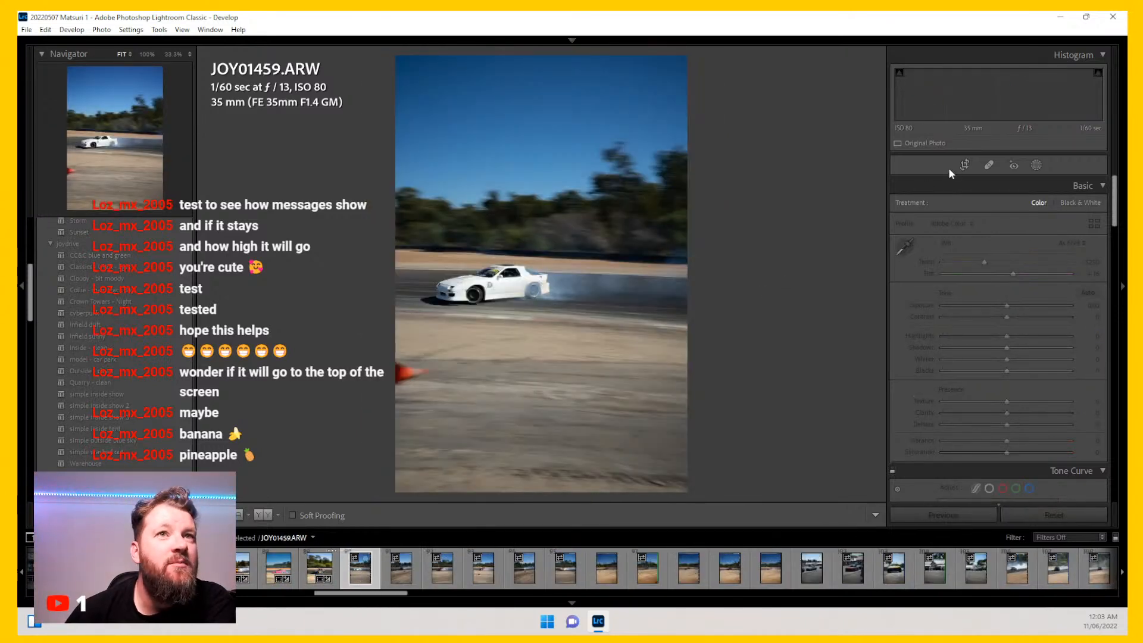
pyautogui.click(965, 163)
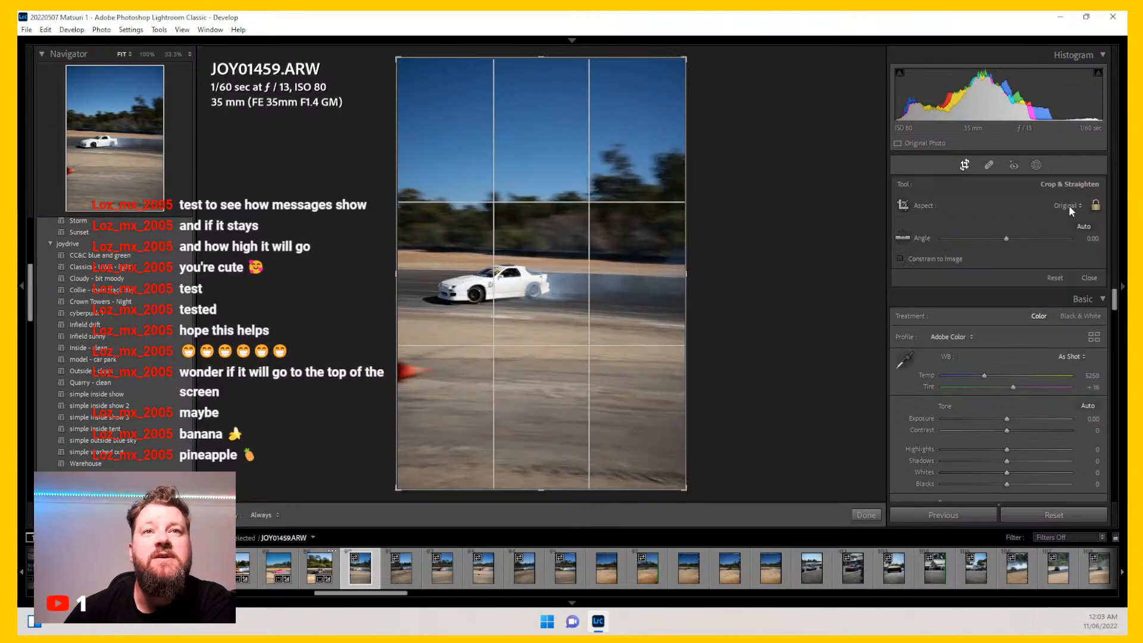
pyautogui.click(1069, 205)
pyautogui.click(1008, 276)
pyautogui.moveTo(686, 456); pyautogui.dragTo(634, 450)
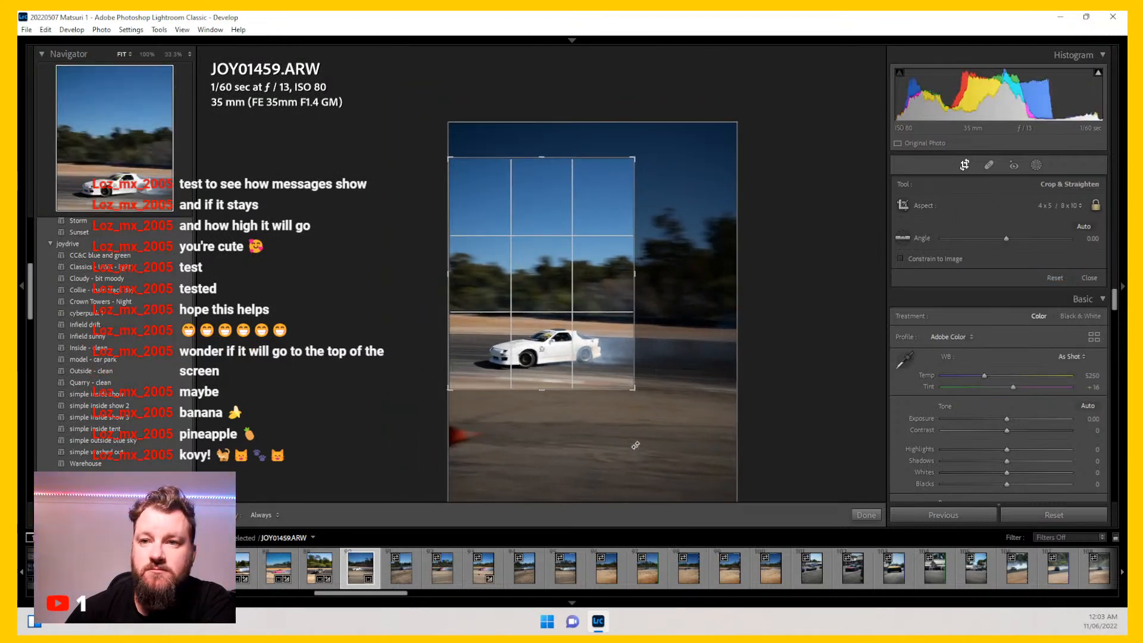
pyautogui.moveTo(618, 288); pyautogui.dragTo(616, 239)
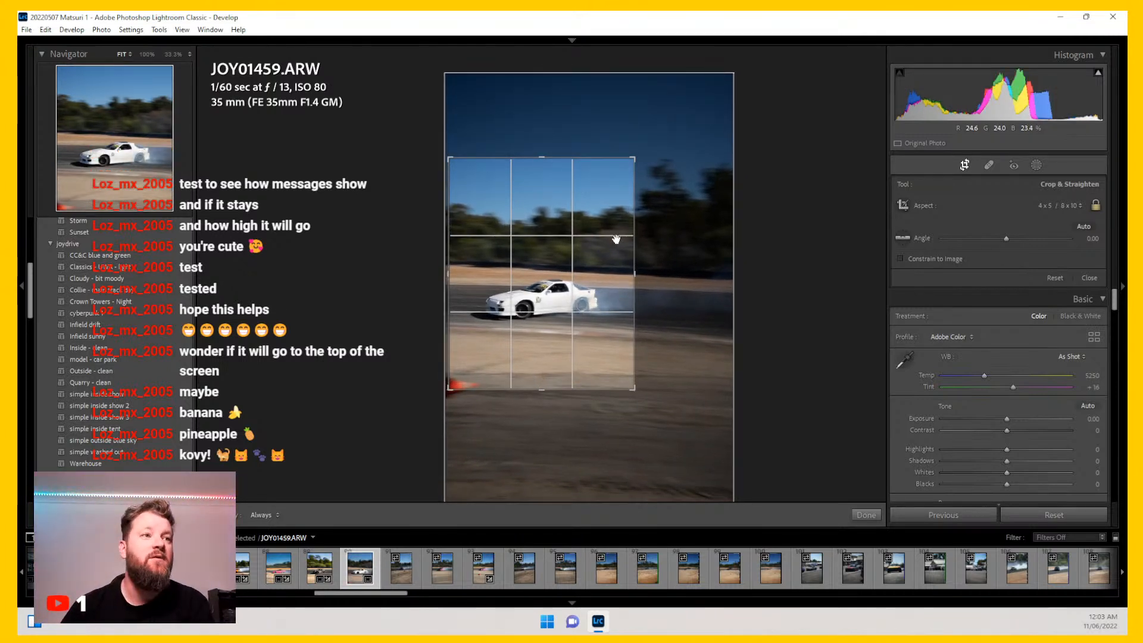
pyautogui.press('Return')
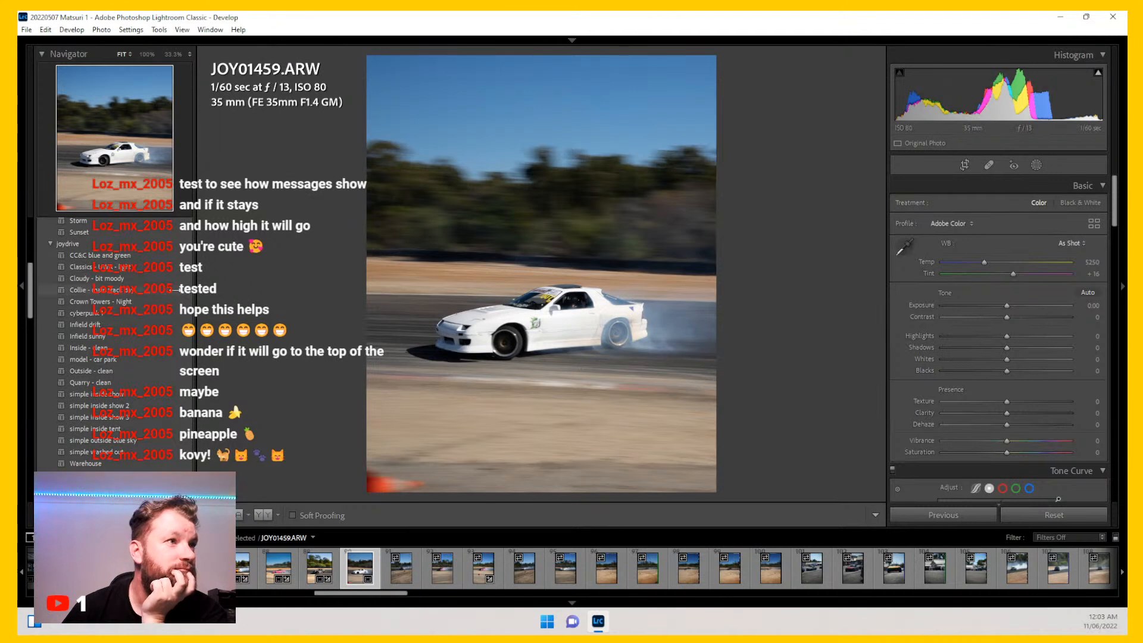
# Step: Apply the Collie - main track day preset and set Exposure to +0.66, Whites to -16 and Blacks to -19
pyautogui.click(164, 289)
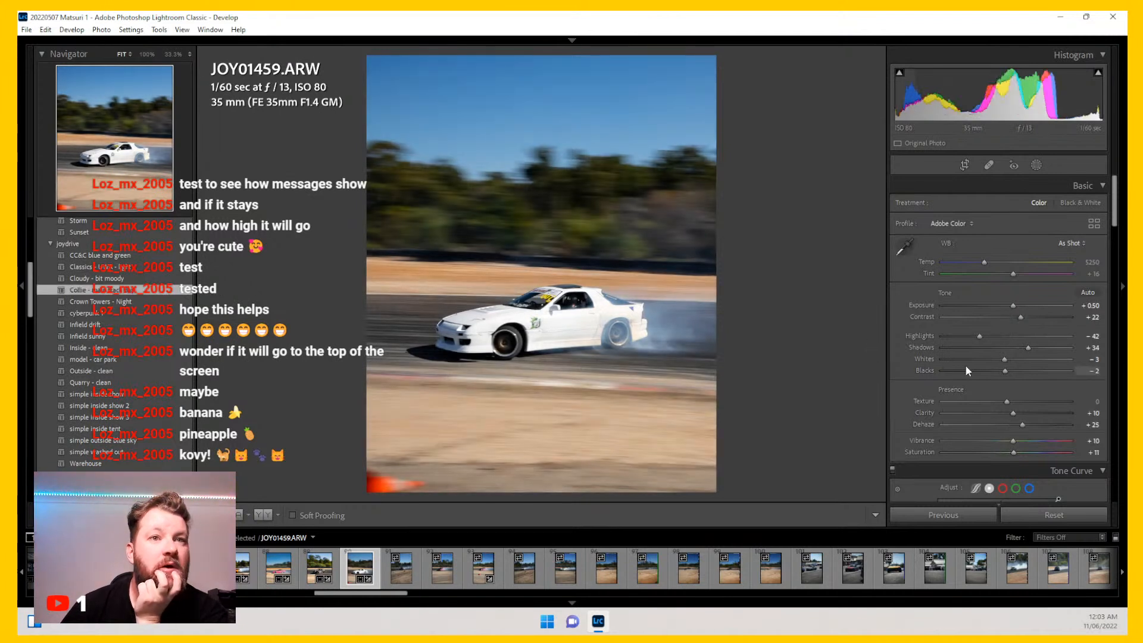
pyautogui.moveTo(1003, 370)
pyautogui.mouseDown()
pyautogui.moveTo(976, 335)
pyautogui.moveTo(998, 358)
pyautogui.mouseUp()
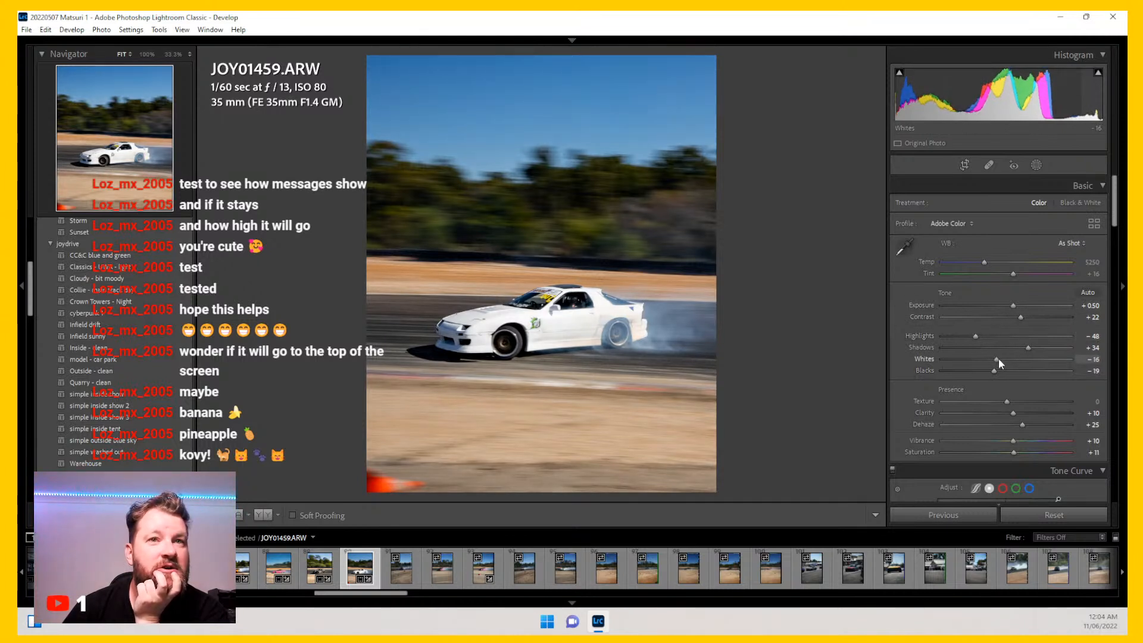
pyautogui.moveTo(1013, 304); pyautogui.dragTo(1015, 305)
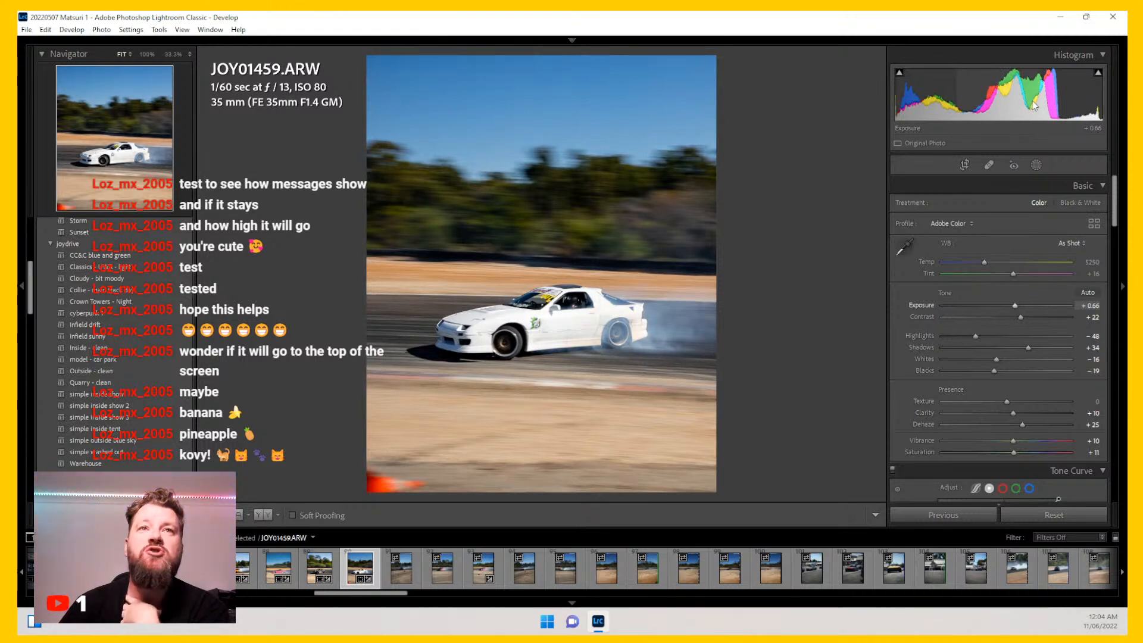
# Step: Reopen the crop on JOY01459 and nudge the crop frame's position slightly
pyautogui.scroll(-5, 914, 344)
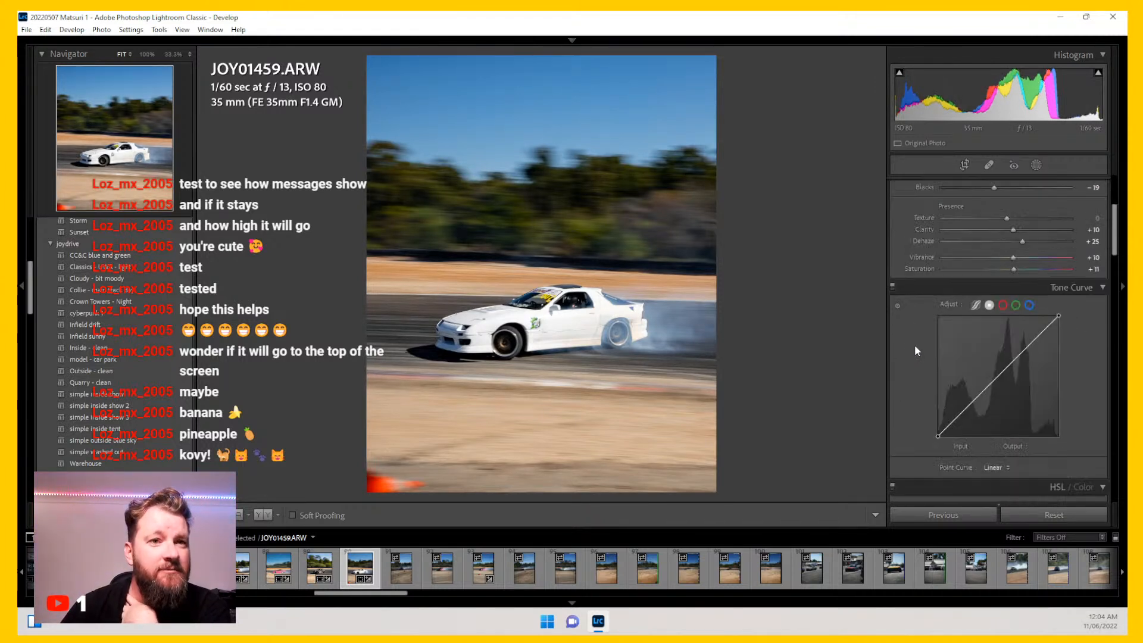
pyautogui.click(964, 165)
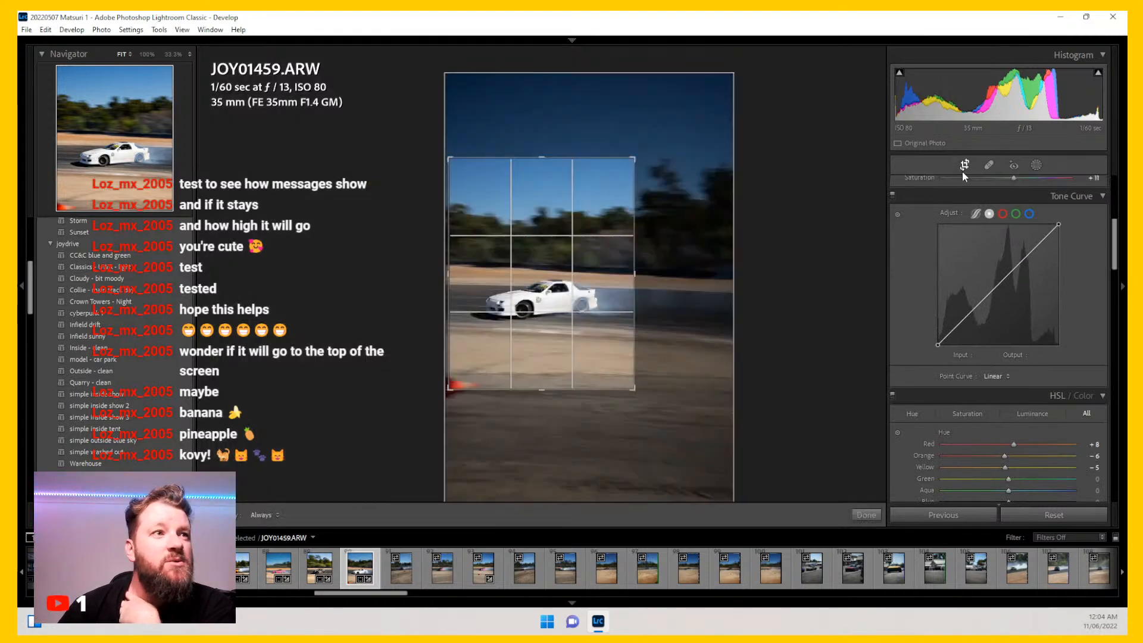
pyautogui.moveTo(668, 135); pyautogui.dragTo(667, 134)
pyautogui.press('Return')
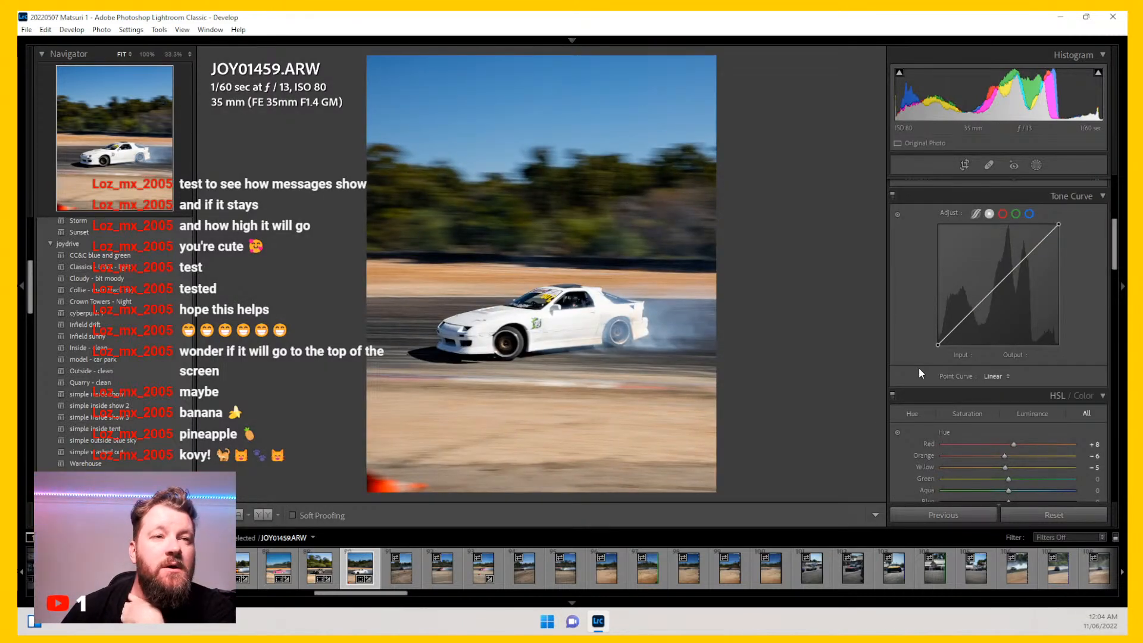
# Step: Open photo JOY01487 and crop it 4 x 5 / 8 x 10 around the car
pyautogui.scroll(3, 919, 367)
pyautogui.click(396, 572)
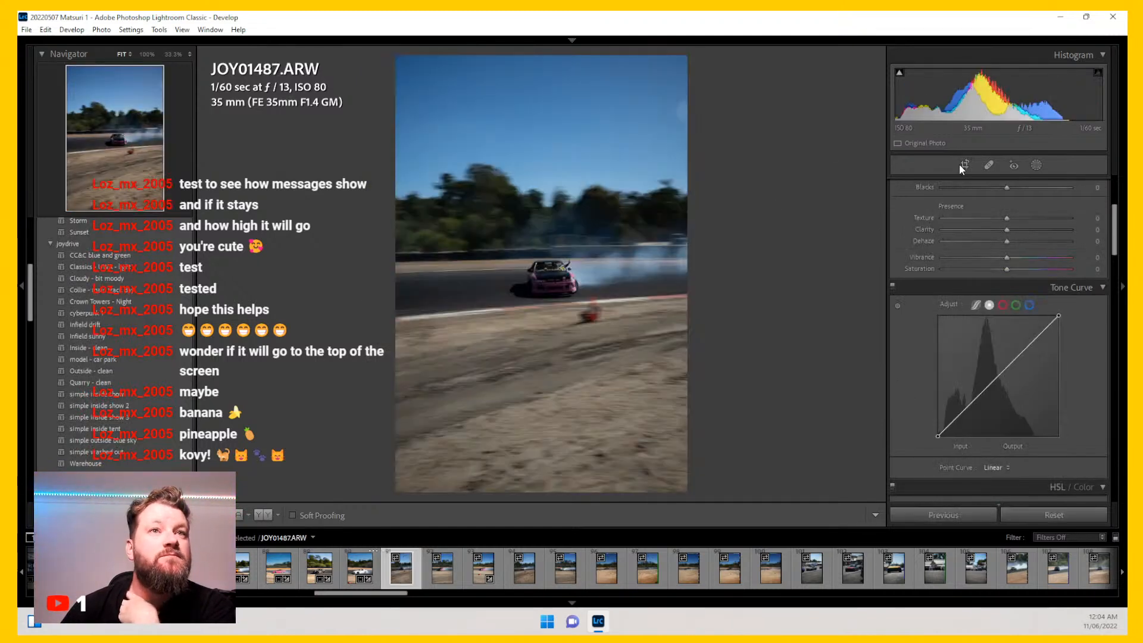
pyautogui.click(962, 167)
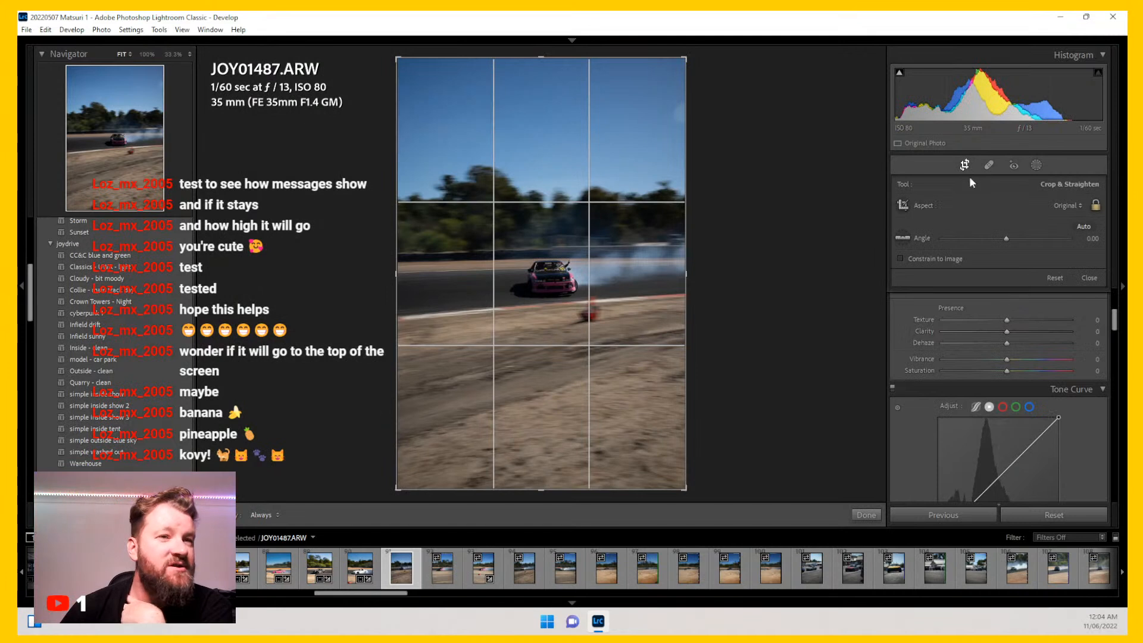
pyautogui.click(1047, 205)
pyautogui.click(953, 279)
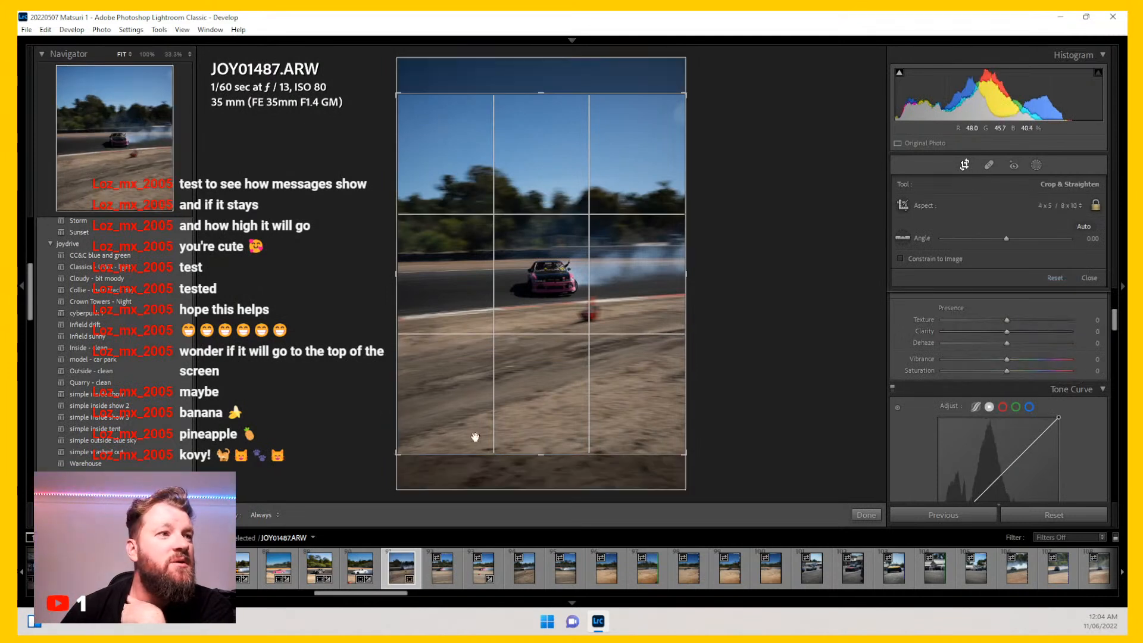
pyautogui.moveTo(403, 454); pyautogui.dragTo(429, 438)
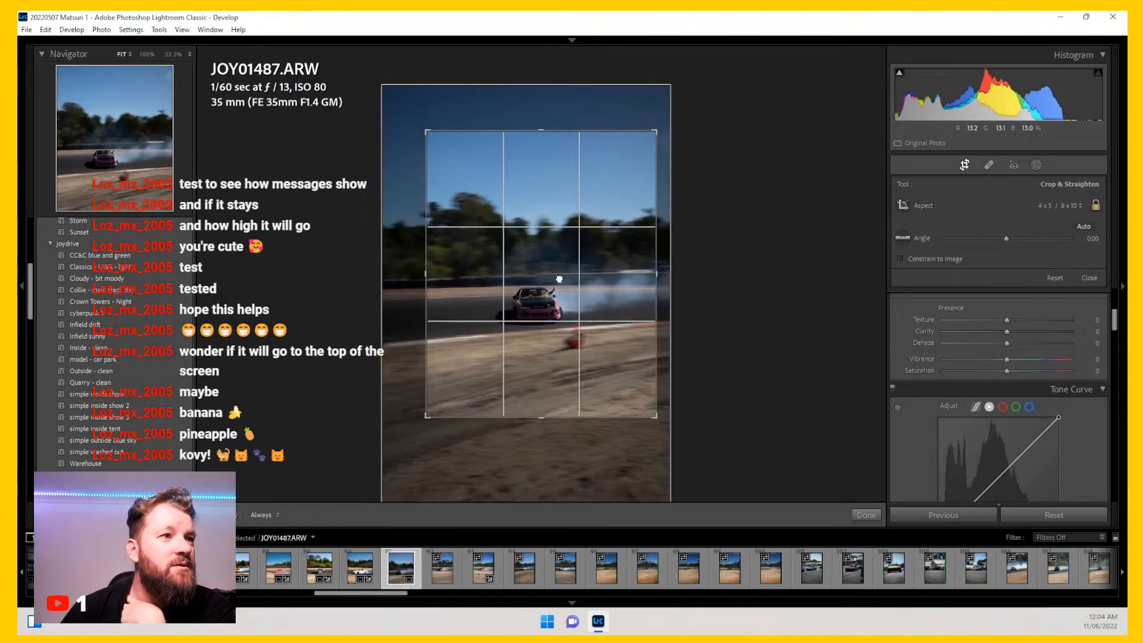
pyautogui.moveTo(560, 277); pyautogui.dragTo(562, 275)
pyautogui.press('Return')
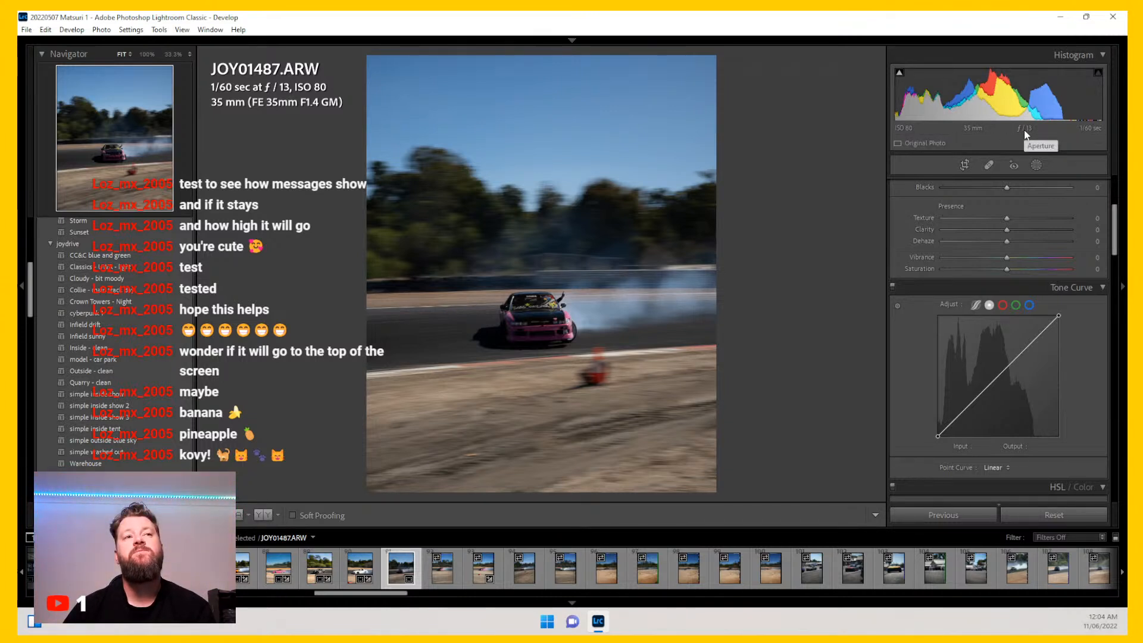
# Step: Apply the Collie - main track day preset and set Exposure to +1.20
pyautogui.scroll(3, 909, 316)
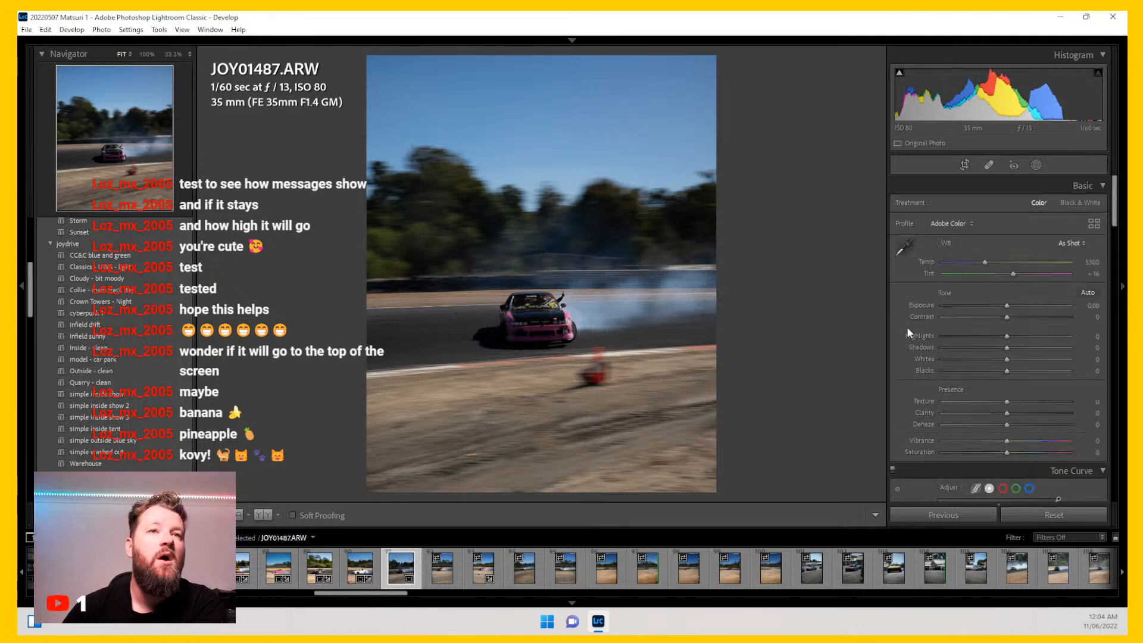
pyautogui.click(173, 291)
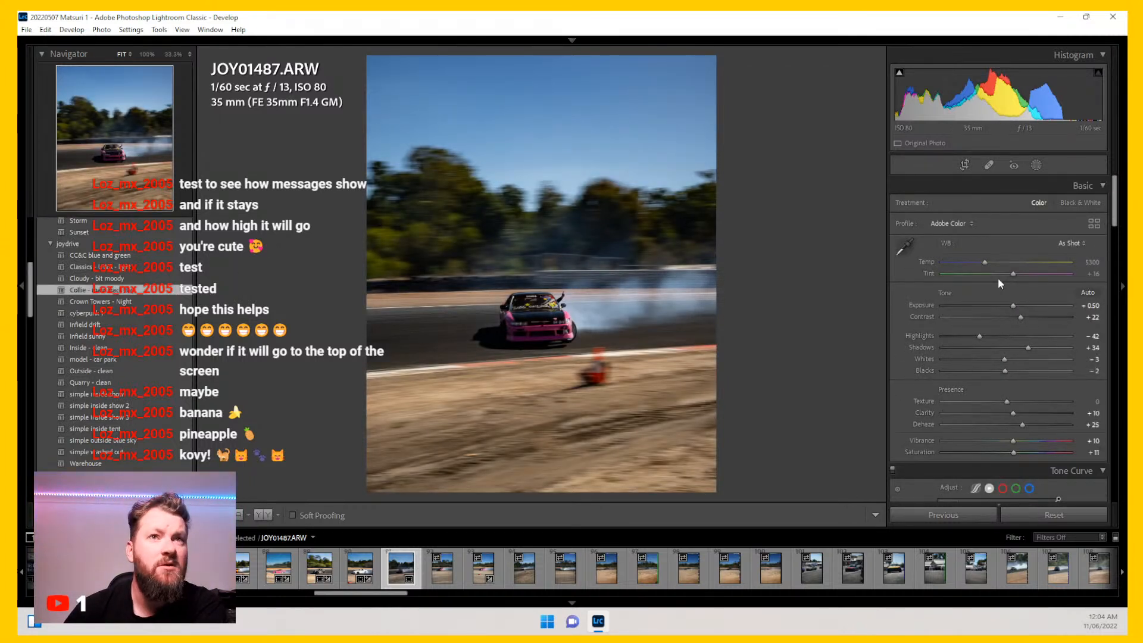
pyautogui.moveTo(1015, 305); pyautogui.dragTo(1023, 306)
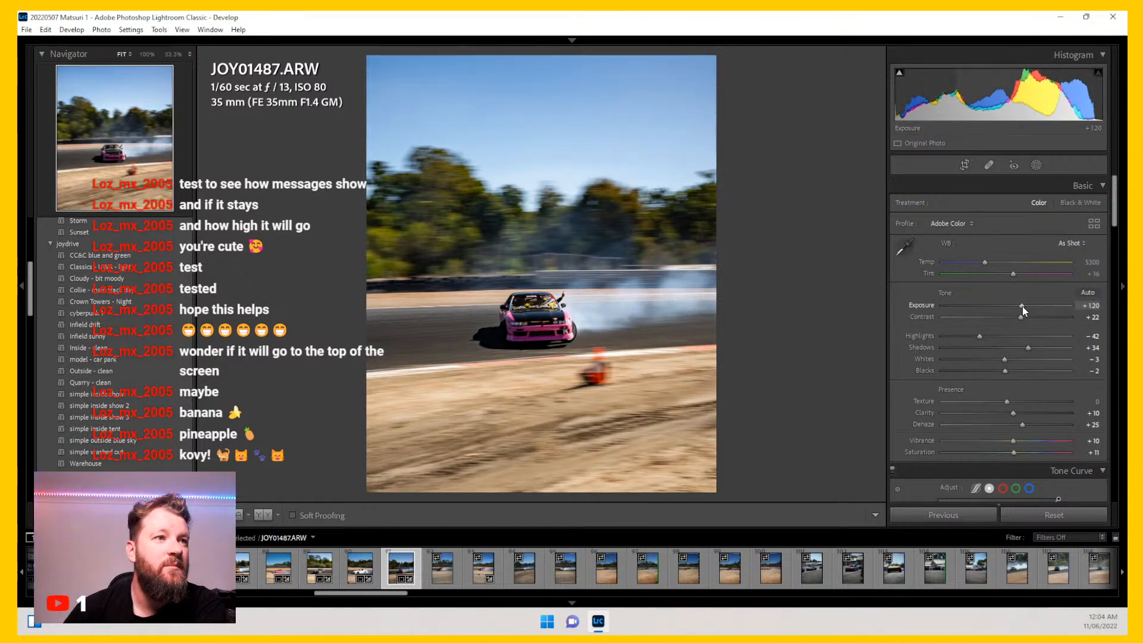
# Step: Decrease the Blue saturation slider in the HSL / Color panel
pyautogui.scroll(-5, 911, 357)
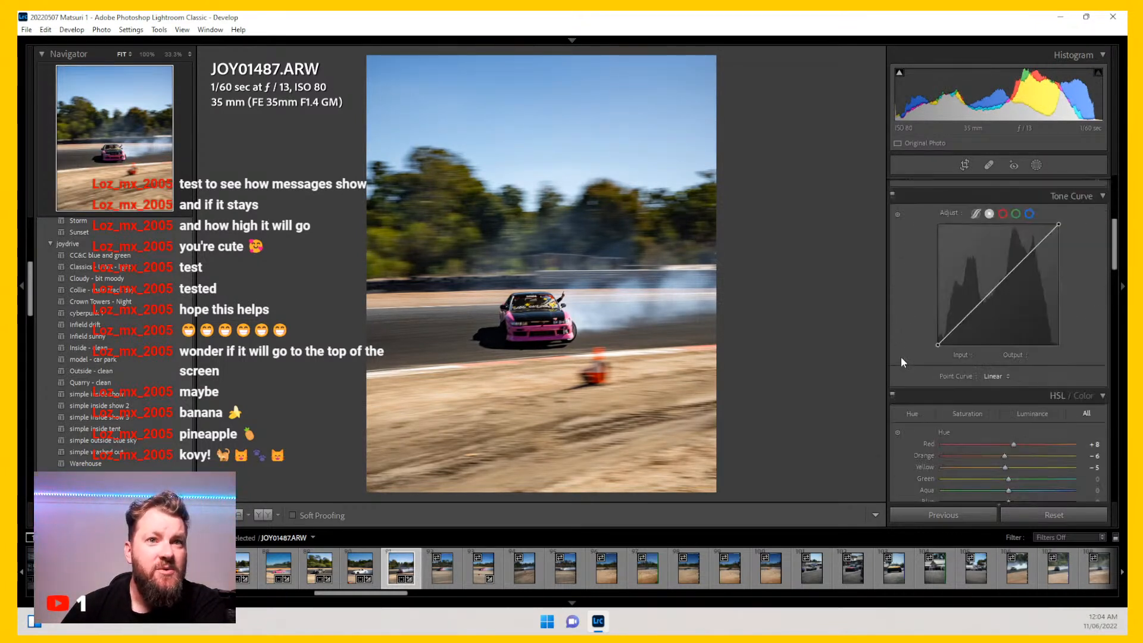
pyautogui.scroll(-5, 901, 356)
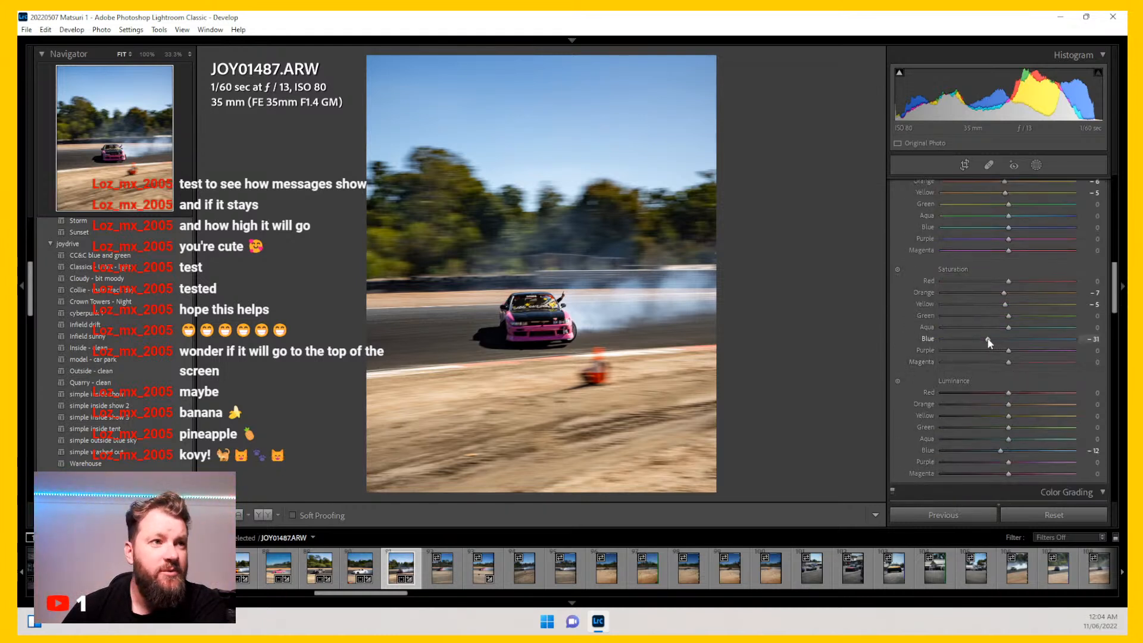
pyautogui.moveTo(988, 339); pyautogui.dragTo(981, 338)
pyautogui.scroll(5, 917, 385)
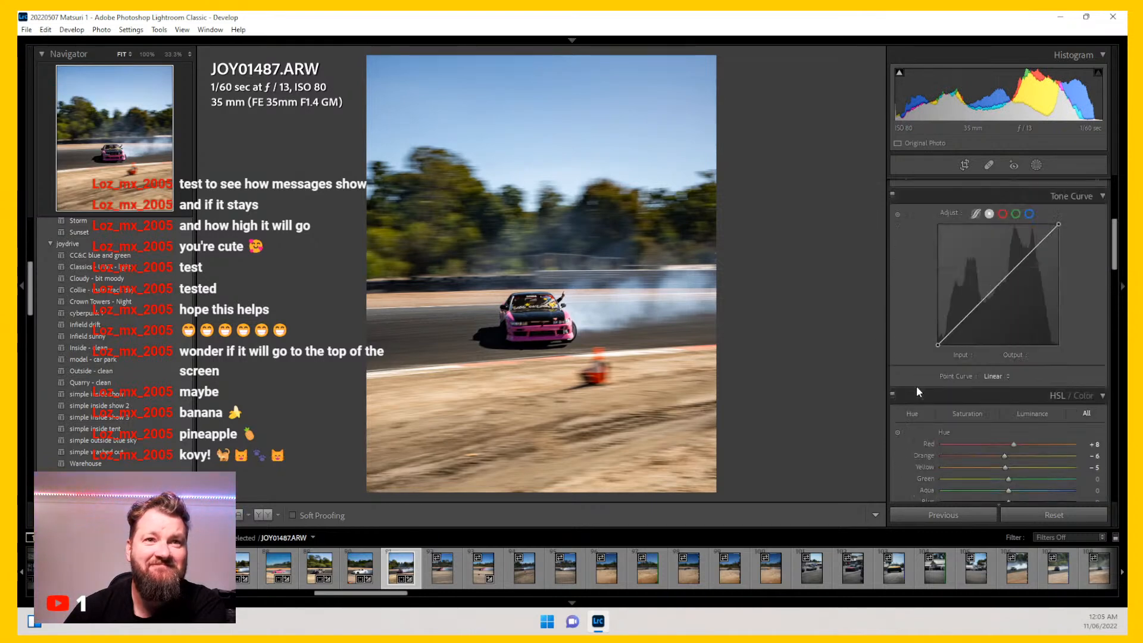
pyautogui.scroll(3, 916, 387)
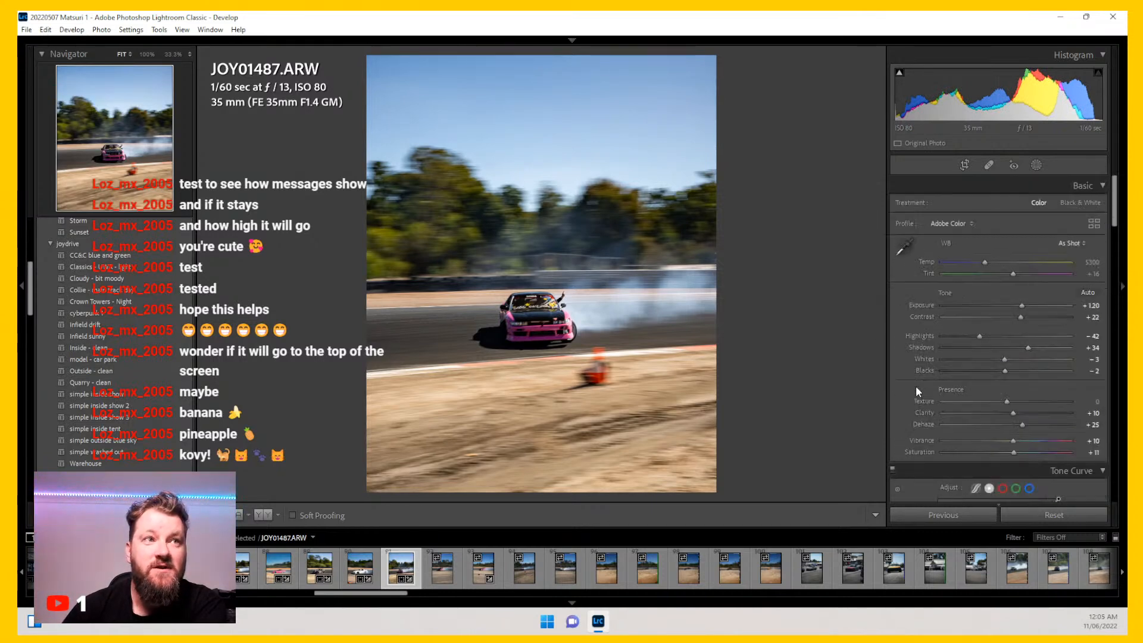
# Step: Add a brush mask with the Lights - more intense effect and paint it over the car and tyre smoke
pyautogui.click(1033, 167)
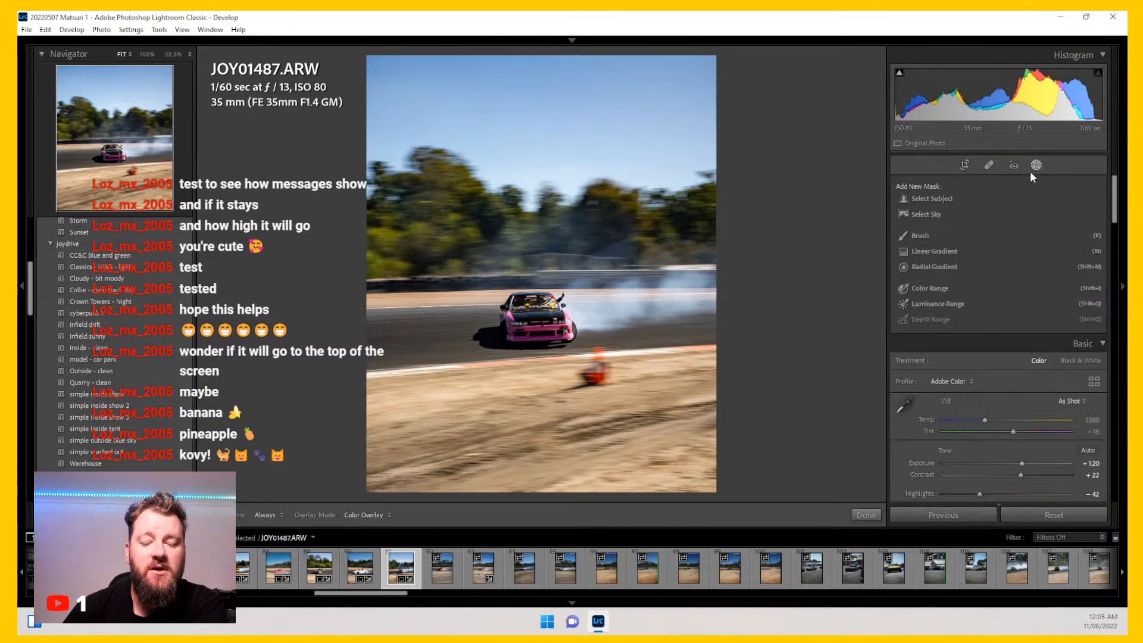
pyautogui.click(923, 237)
pyautogui.click(954, 277)
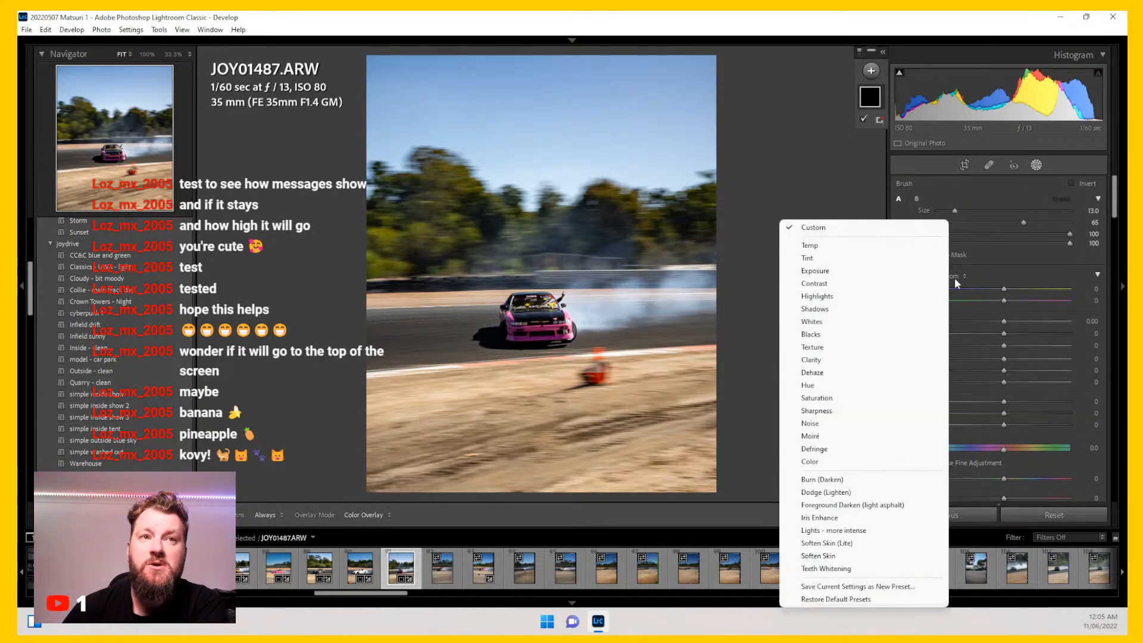
pyautogui.click(846, 529)
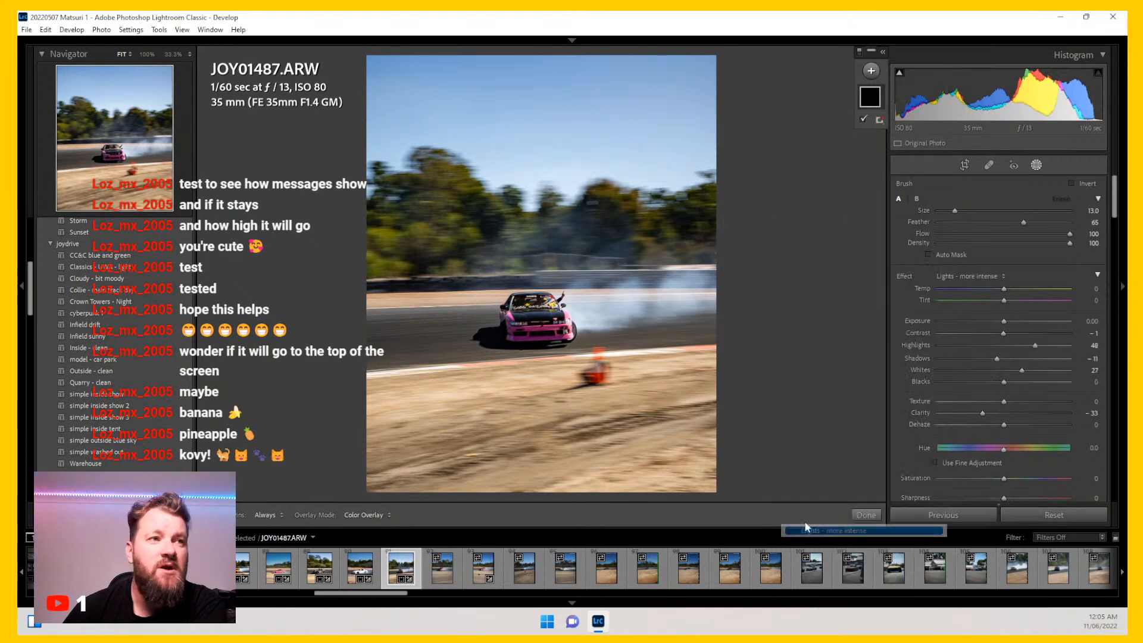
pyautogui.moveTo(589, 308)
pyautogui.mouseDown()
pyautogui.moveTo(721, 291)
pyautogui.moveTo(590, 295)
pyautogui.moveTo(727, 286)
pyautogui.mouseUp()
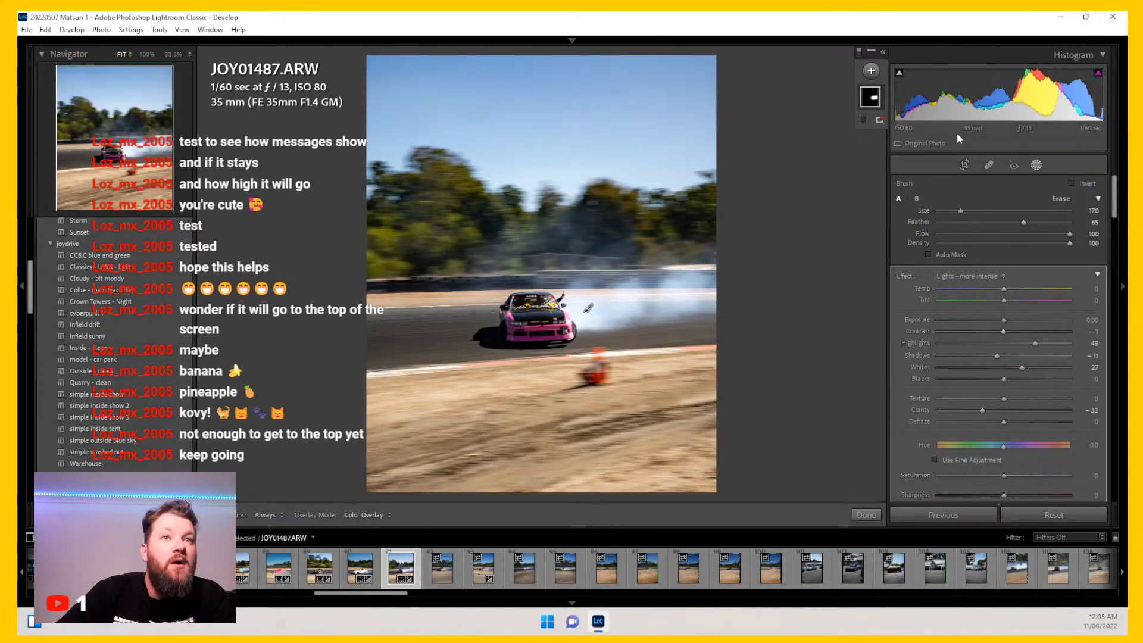
pyautogui.click(1036, 165)
# Step: Open photo JOY01491 in the crop tool and set the aspect ratio to 4 x 5 / 8 x 10
pyautogui.click(445, 577)
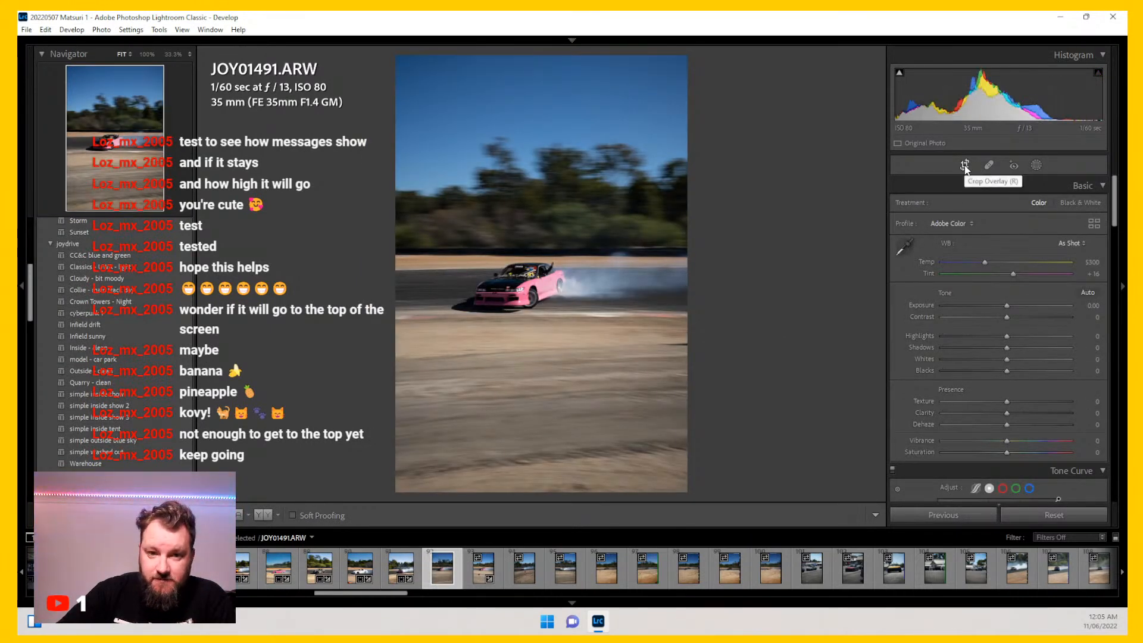
pyautogui.click(965, 166)
pyautogui.click(1060, 205)
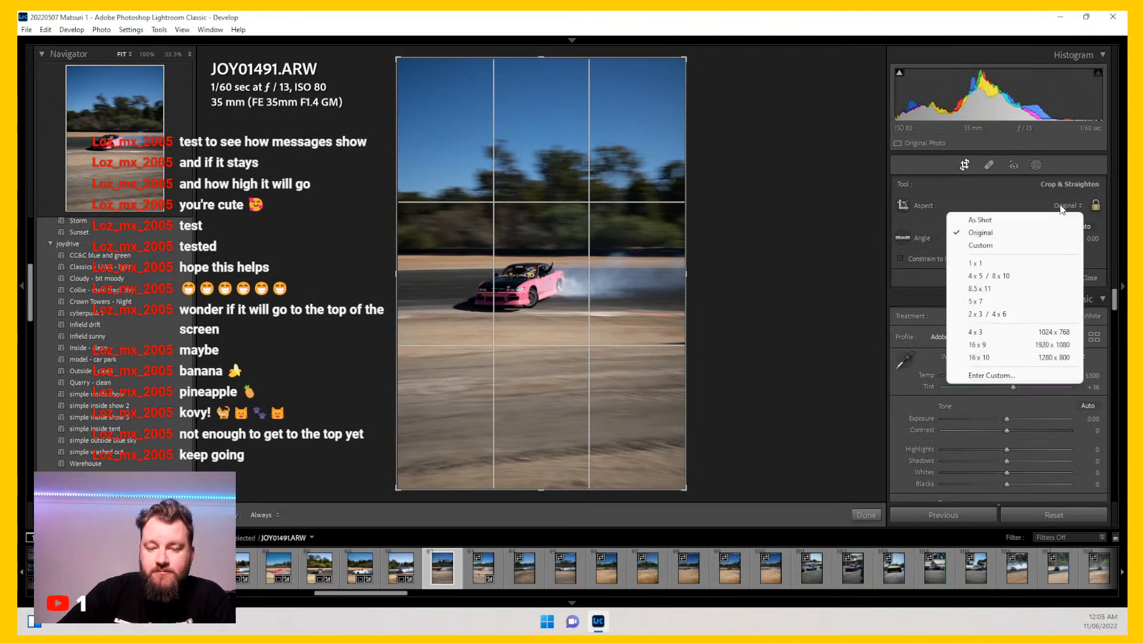
pyautogui.click(1016, 268)
pyautogui.click(1071, 205)
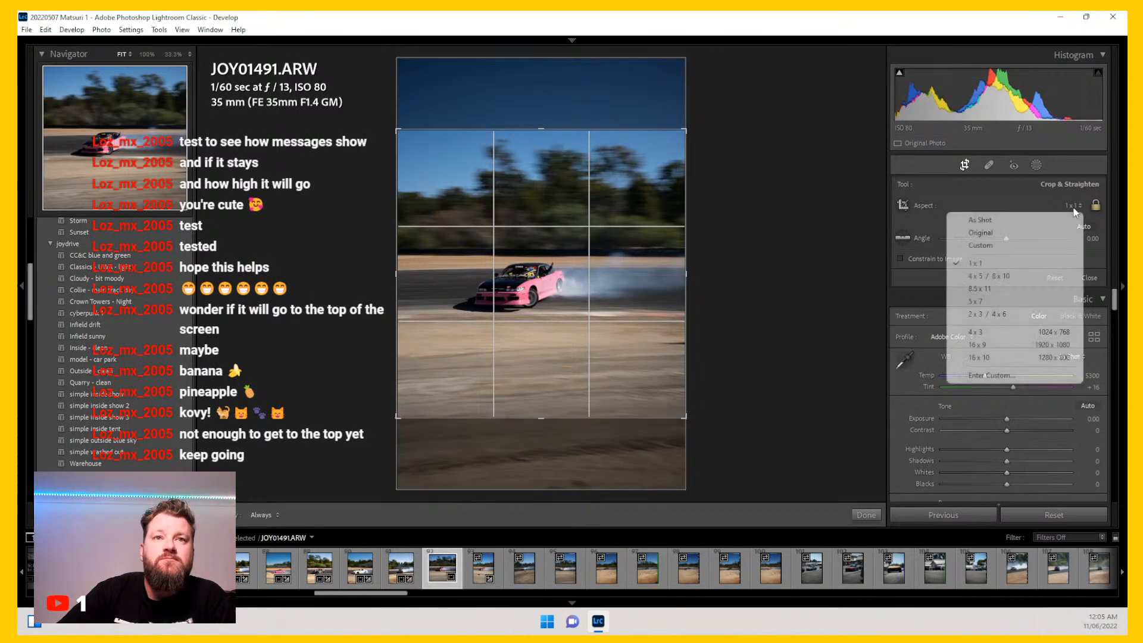
pyautogui.click(982, 273)
# Step: Rotate the crop to an angle of about -14.11 and resize and position it tightly around the car
pyautogui.moveTo(694, 163); pyautogui.dragTo(668, 94)
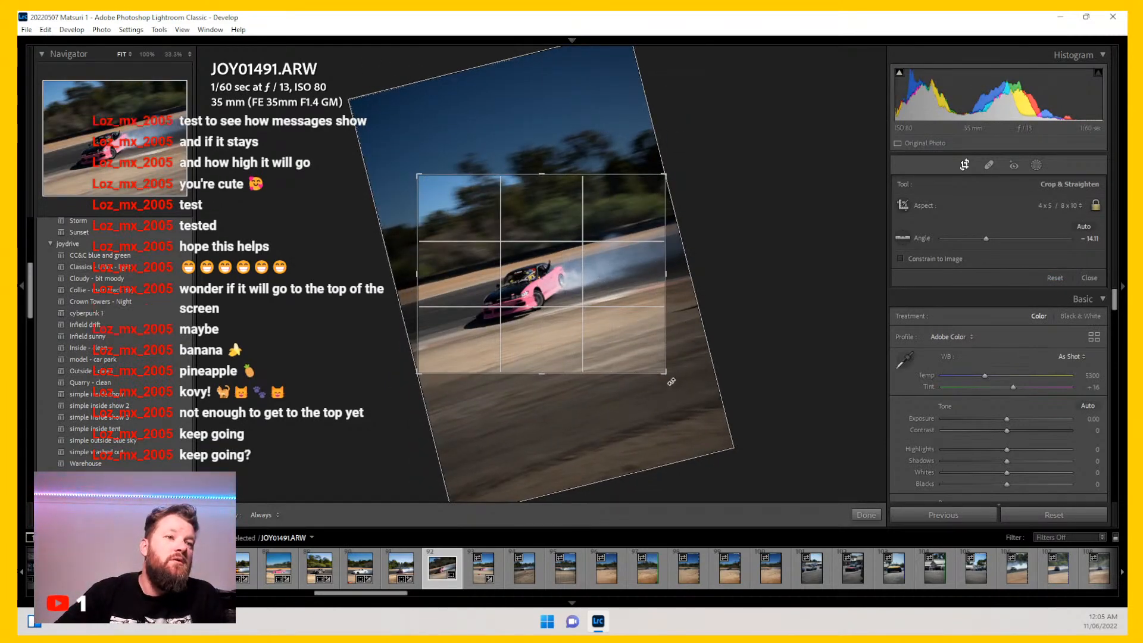
pyautogui.moveTo(669, 380); pyautogui.dragTo(654, 372)
pyautogui.moveTo(634, 265); pyautogui.dragTo(634, 247)
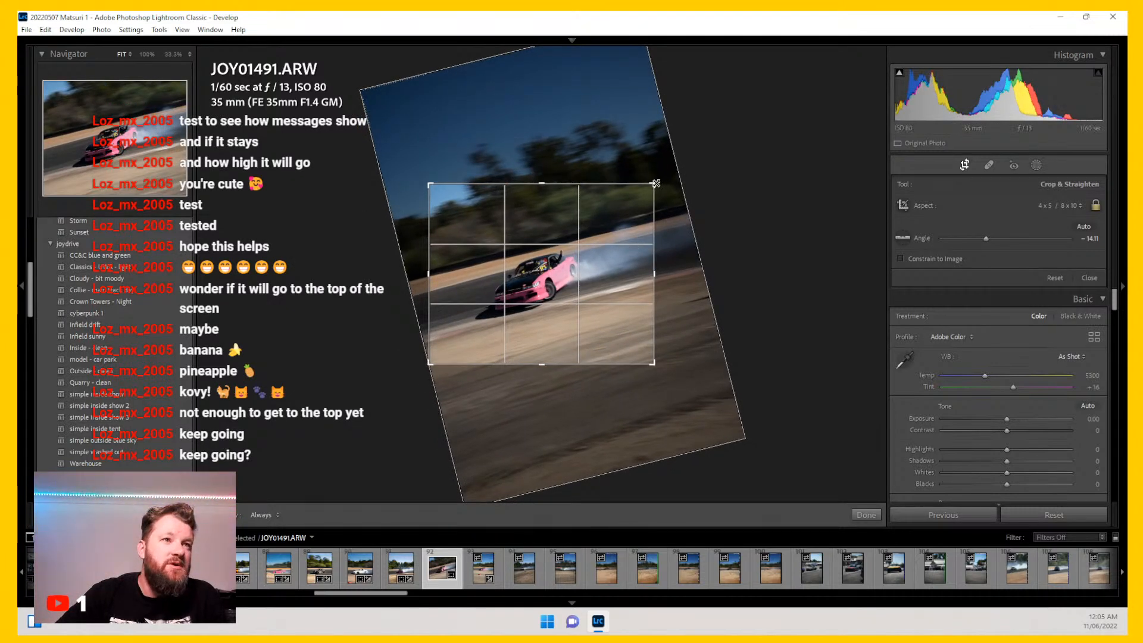
pyautogui.moveTo(655, 184); pyautogui.dragTo(652, 192)
pyautogui.moveTo(616, 280); pyautogui.dragTo(614, 282)
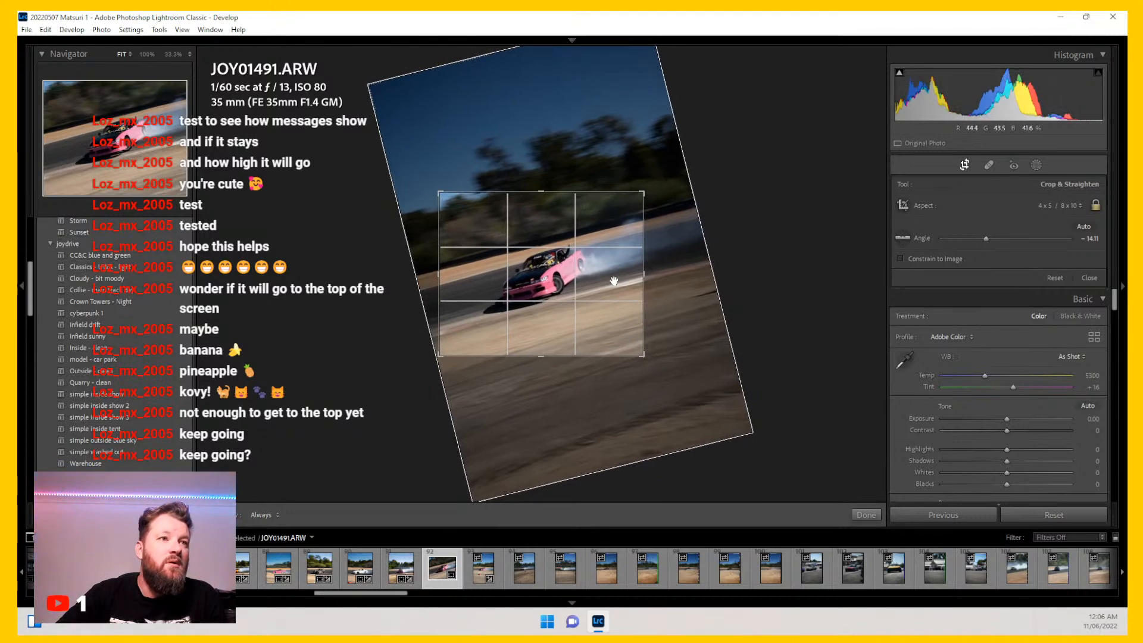
pyautogui.press('Return')
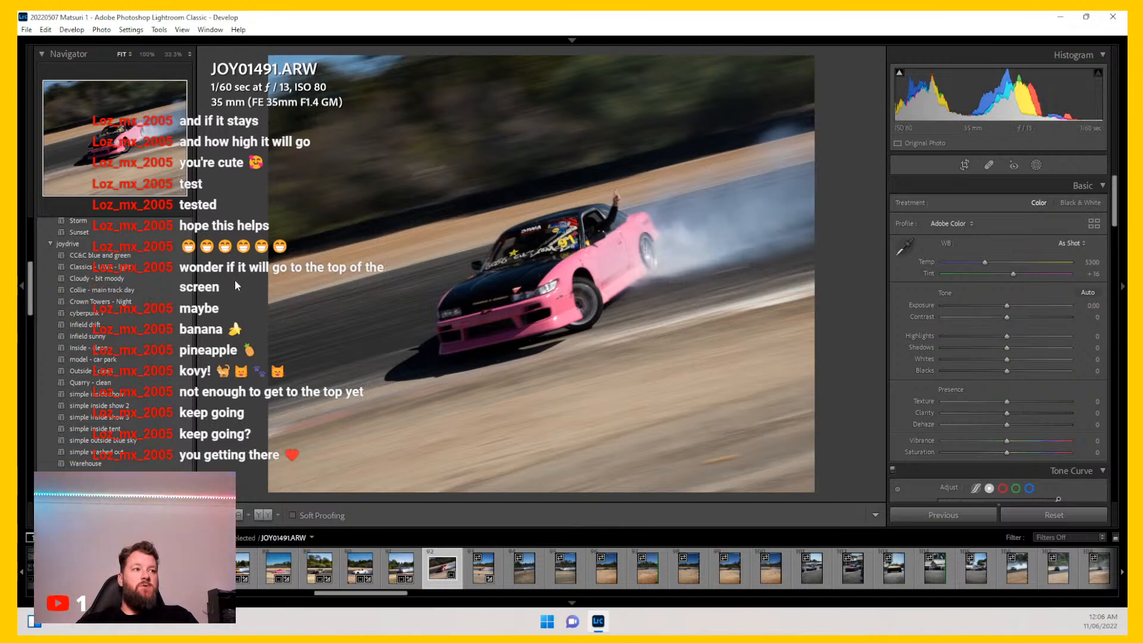
# Step: Apply the Collie - main track day preset to the photo and nudge its crop slightly
pyautogui.click(142, 291)
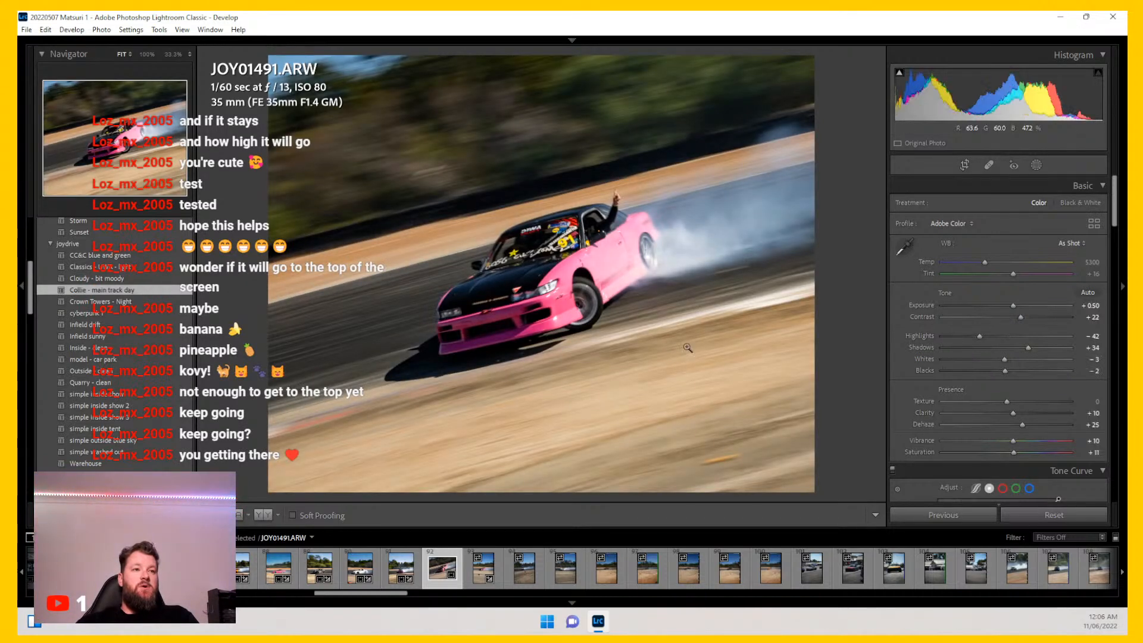
pyautogui.click(965, 165)
pyautogui.moveTo(651, 189); pyautogui.dragTo(689, 196)
pyautogui.press('Return')
# Step: Reposition the 4 x 5 crop slightly left so the car sits better in the frame
pyautogui.click(573, 271)
pyautogui.click(573, 270)
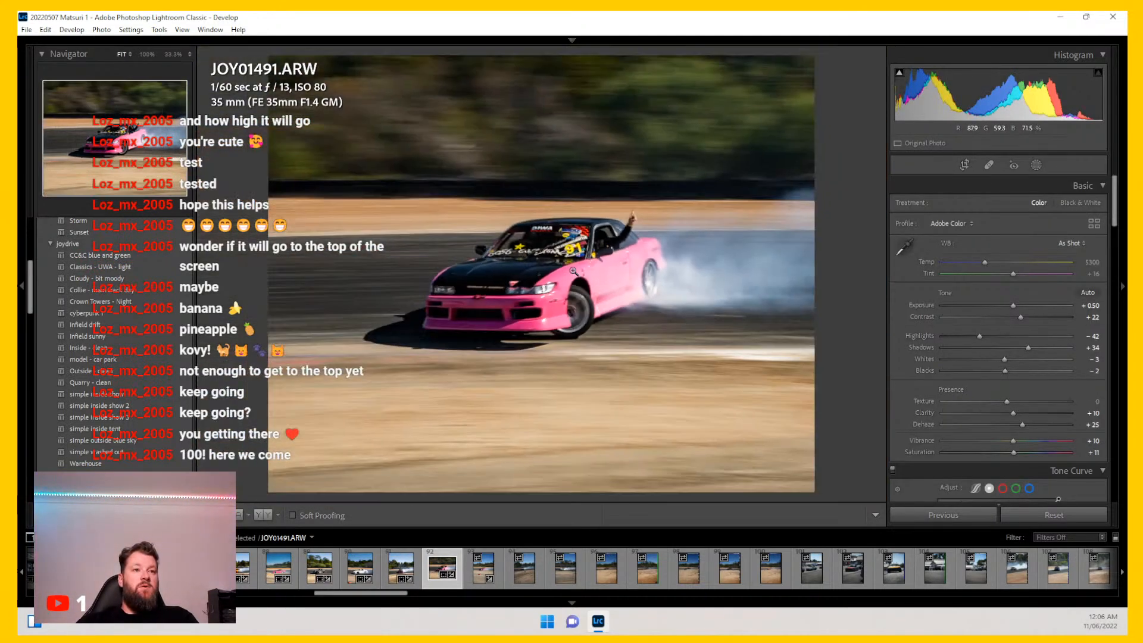
pyautogui.click(965, 165)
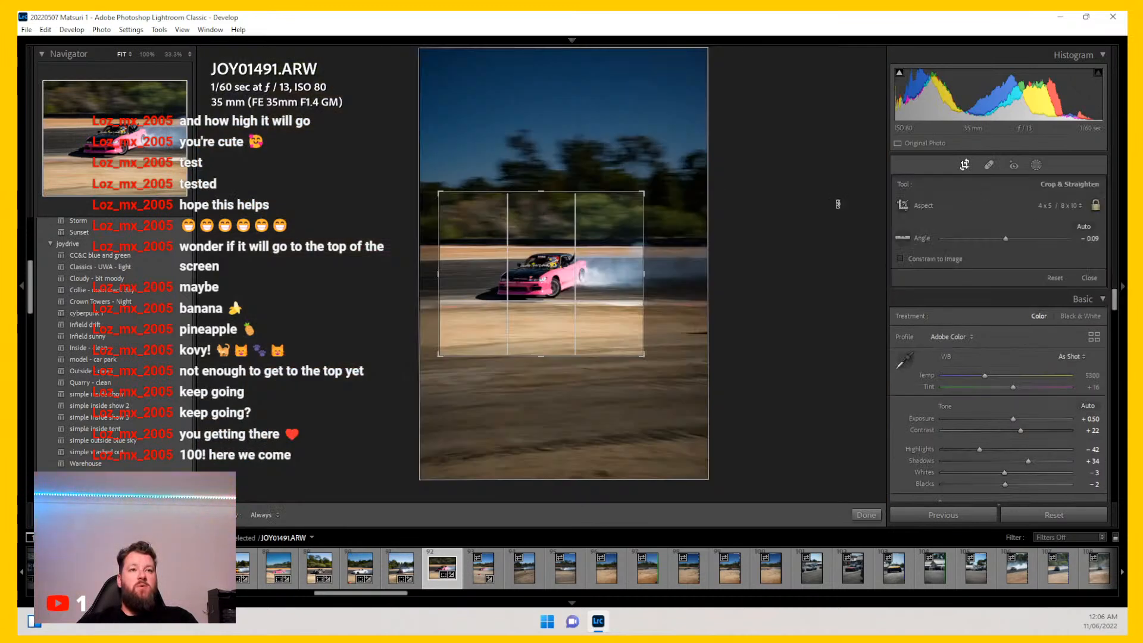
pyautogui.moveTo(651, 182); pyautogui.dragTo(618, 169)
pyautogui.hotkey('ctrl', 'z')
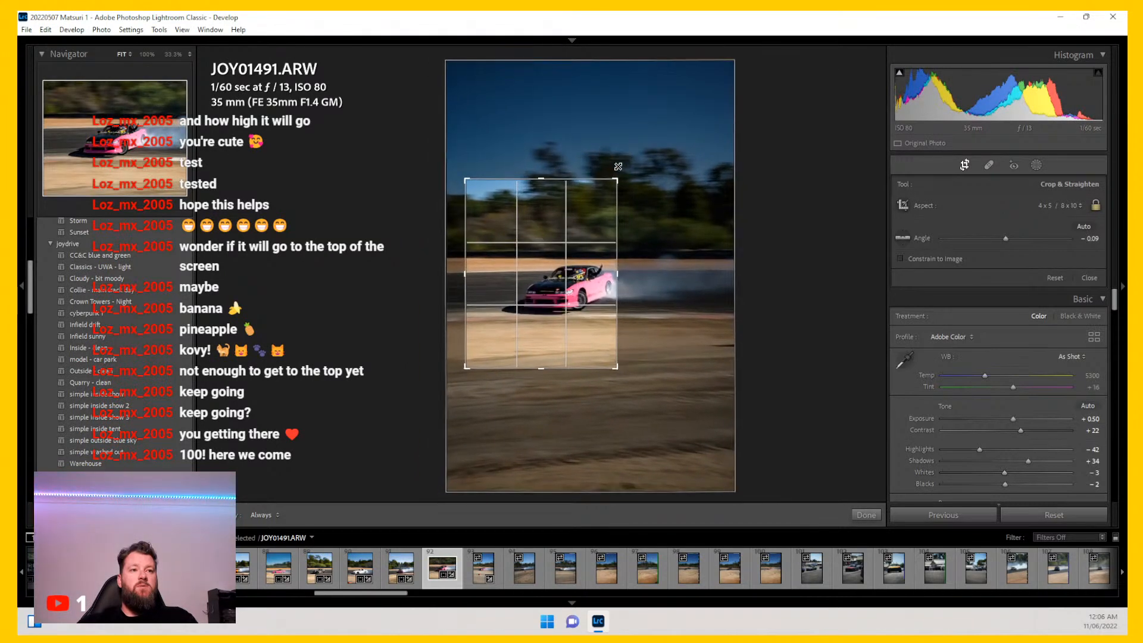
pyautogui.moveTo(569, 293); pyautogui.dragTo(548, 288)
pyautogui.press('Return')
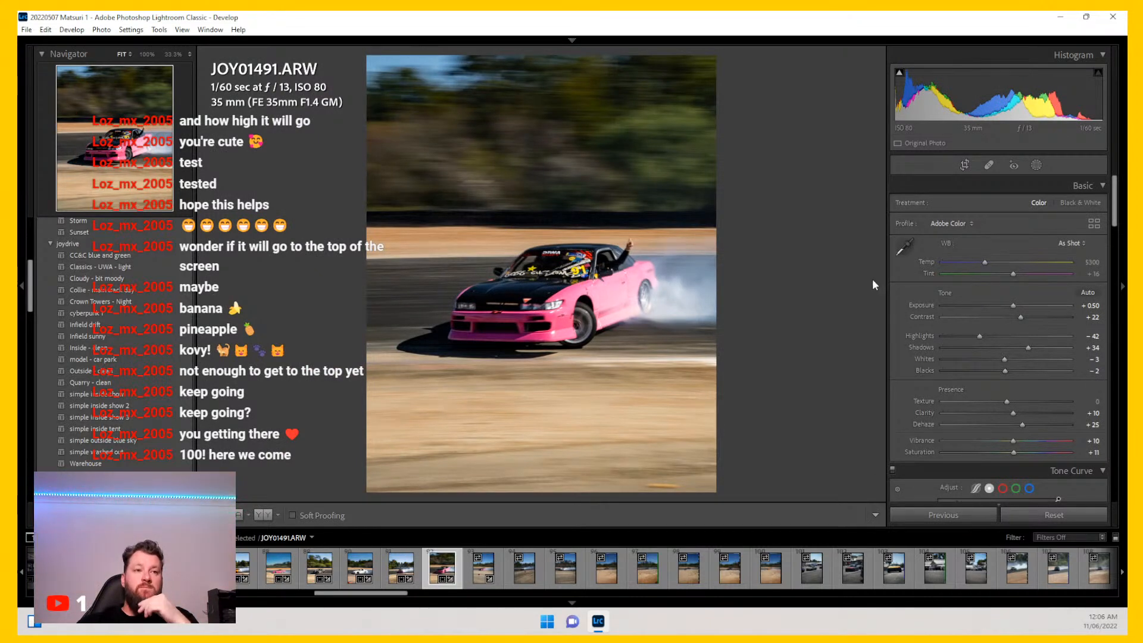
# Step: Raise Shadows to +47, lower Blacks to -19 and increase Exposure to +0.75
pyautogui.click(965, 165)
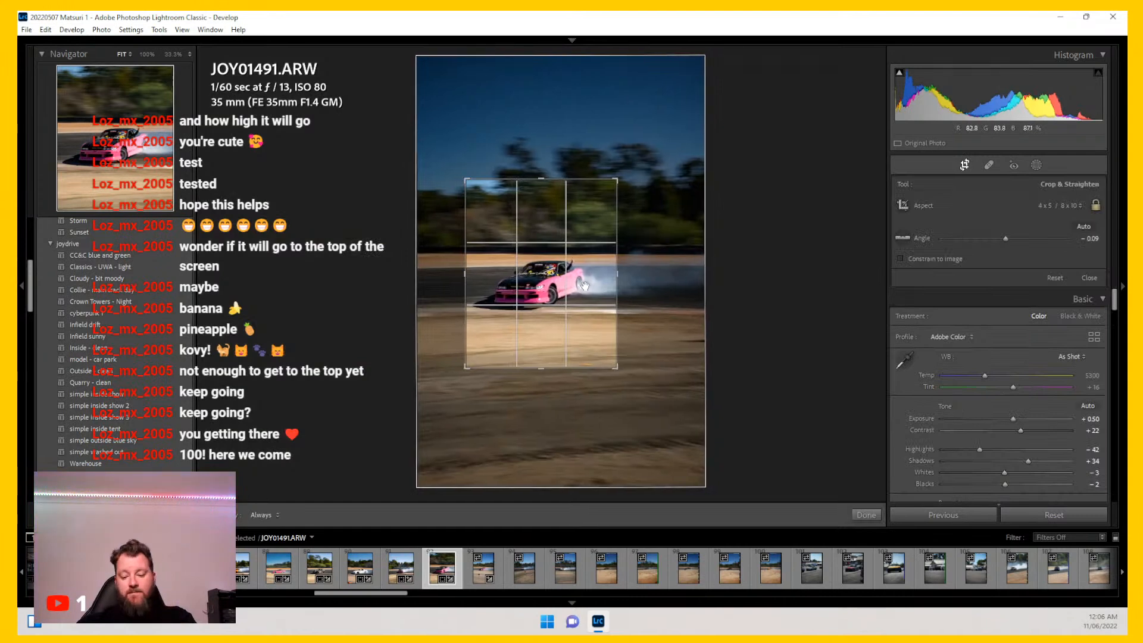
pyautogui.press('Return')
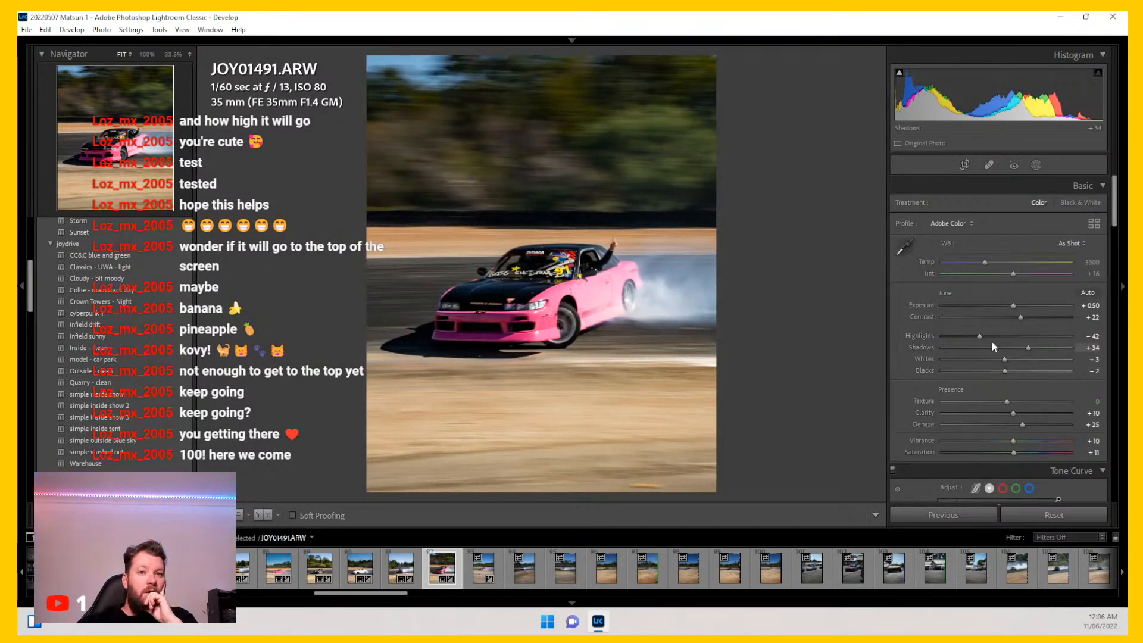
pyautogui.moveTo(1030, 344); pyautogui.dragTo(995, 369)
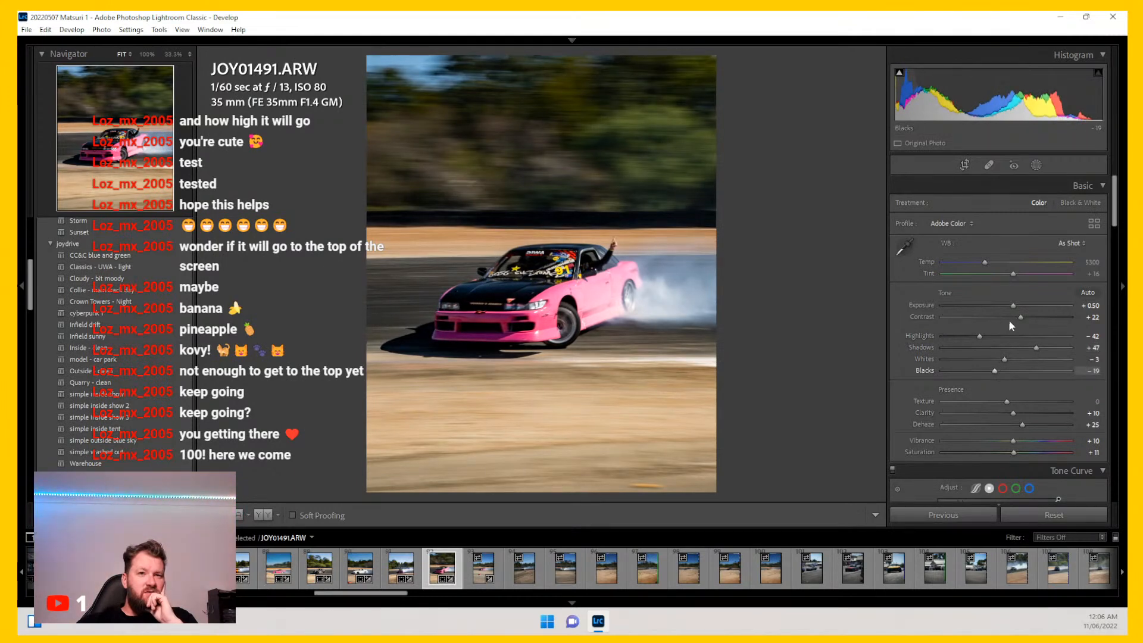
pyautogui.moveTo(1010, 303); pyautogui.dragTo(1013, 304)
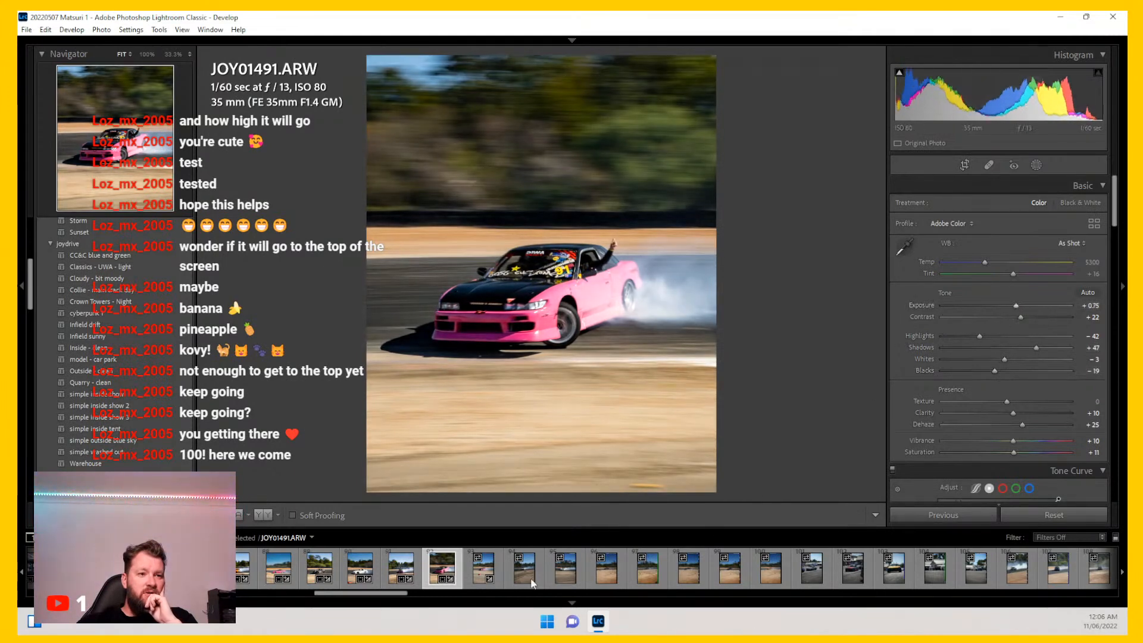
# Step: Open photo JOY01493, set the crop to 4 x 5 / 8 x 10 and size and position it around the car
pyautogui.click(499, 570)
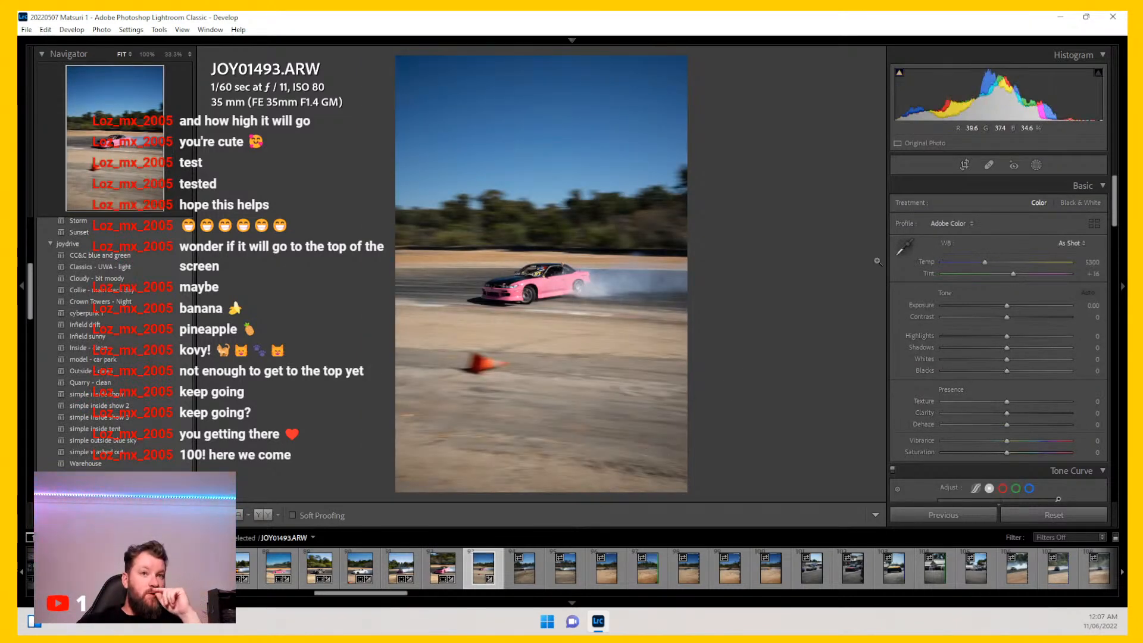
pyautogui.click(965, 165)
pyautogui.click(1067, 206)
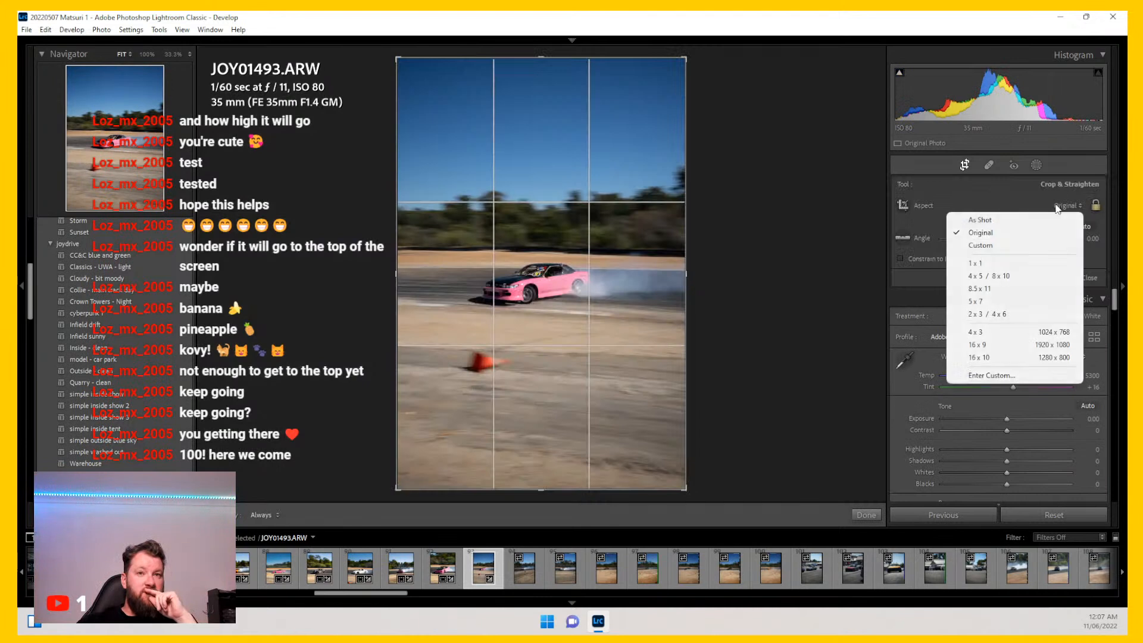
pyautogui.click(956, 293)
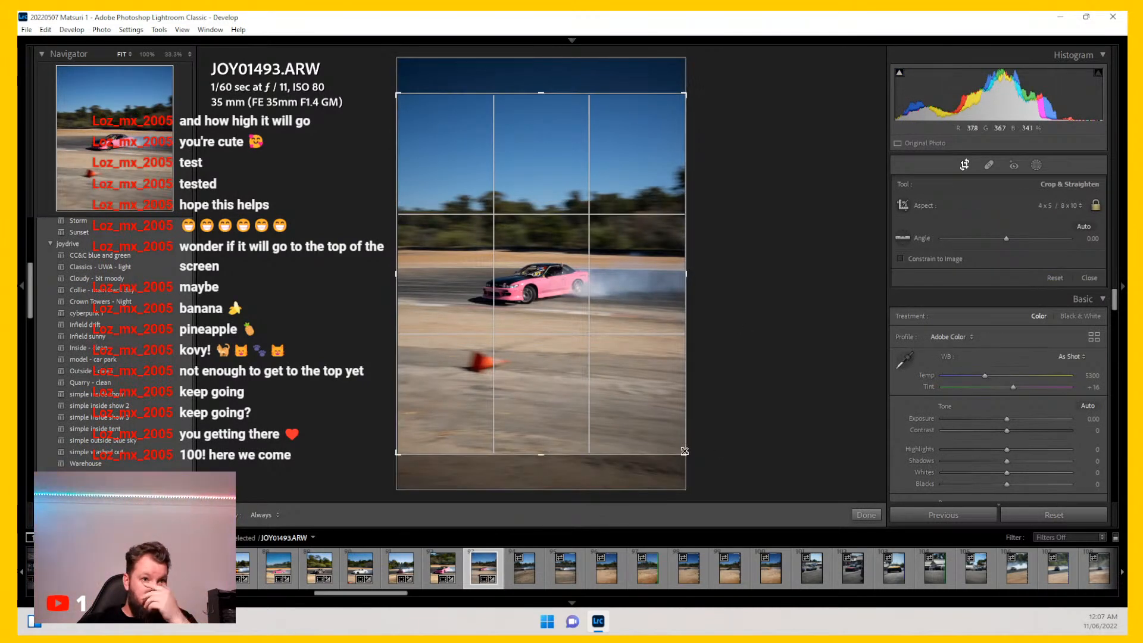
pyautogui.moveTo(684, 454); pyautogui.dragTo(644, 403)
pyautogui.moveTo(557, 297); pyautogui.dragTo(519, 260)
pyautogui.press('Return')
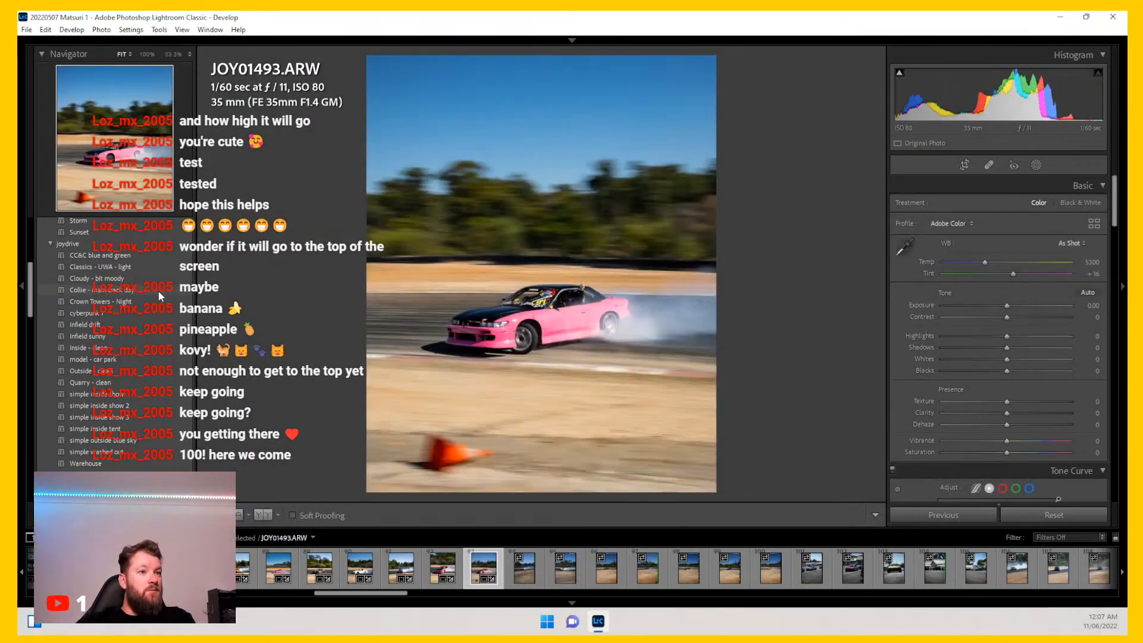
# Step: Apply the Collie - main track day preset, then undo a trial white balance temperature change
pyautogui.click(159, 290)
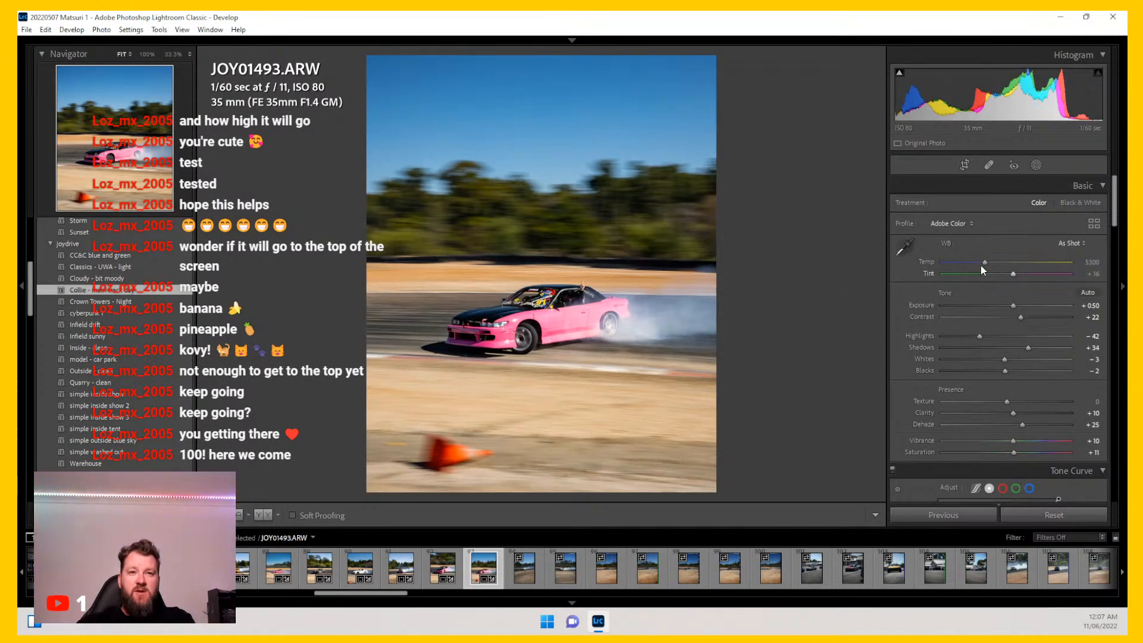
pyautogui.moveTo(985, 264); pyautogui.dragTo(986, 266)
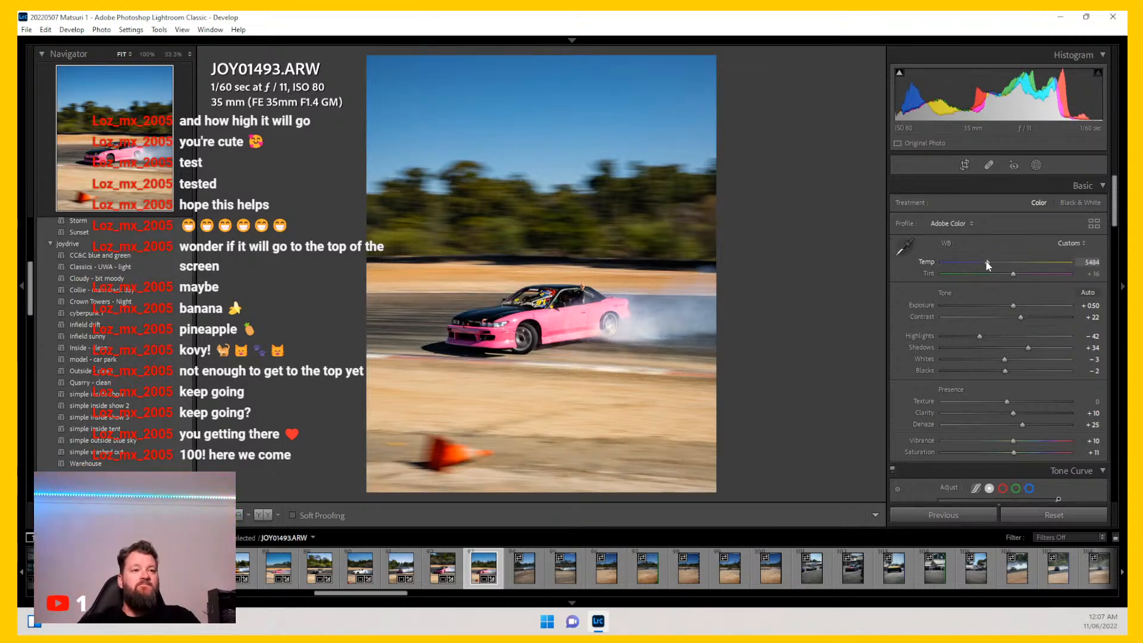
pyautogui.hotkey('ctrl', 'z')
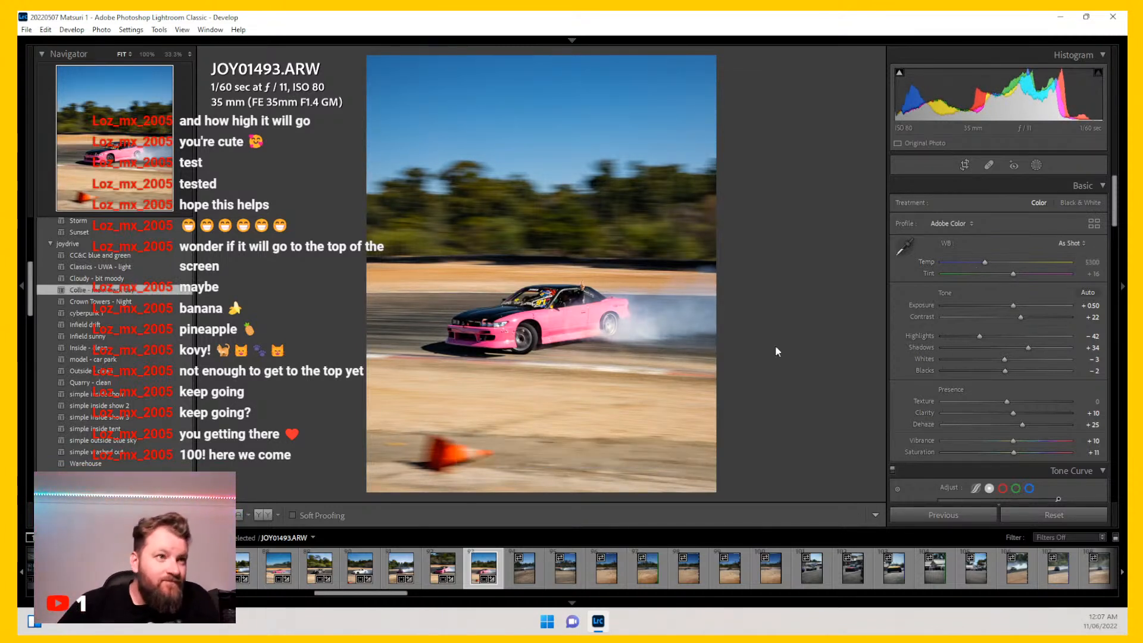
# Step: Inspect the car at full zoom, then set Exposure to +0.66, Shadows to +38 and Blacks to -9
pyautogui.click(503, 301)
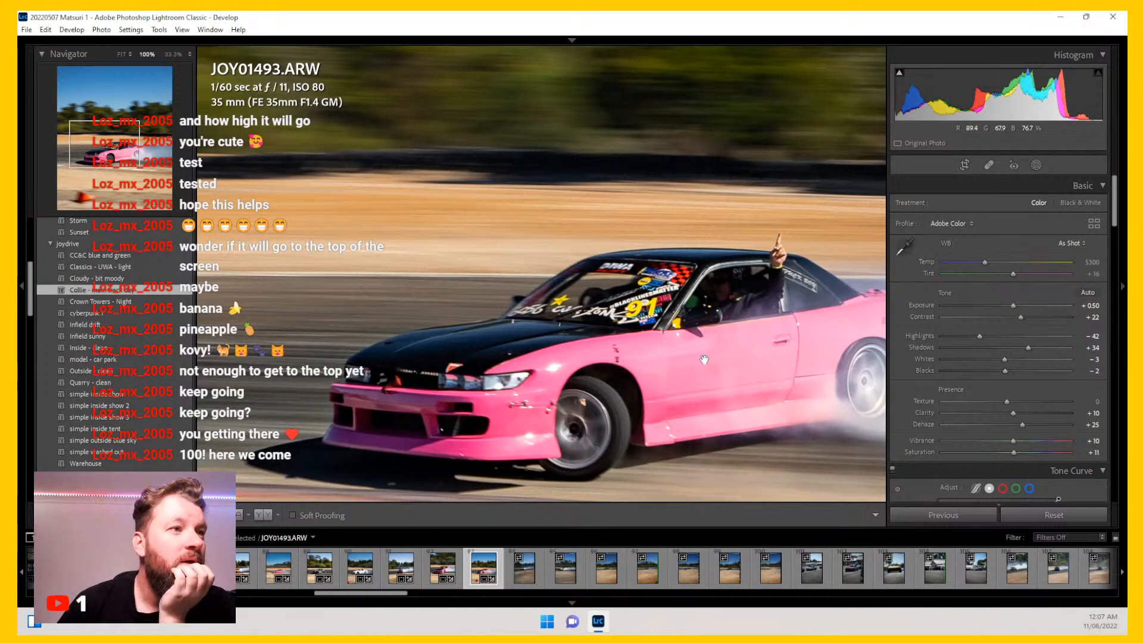
pyautogui.click(637, 296)
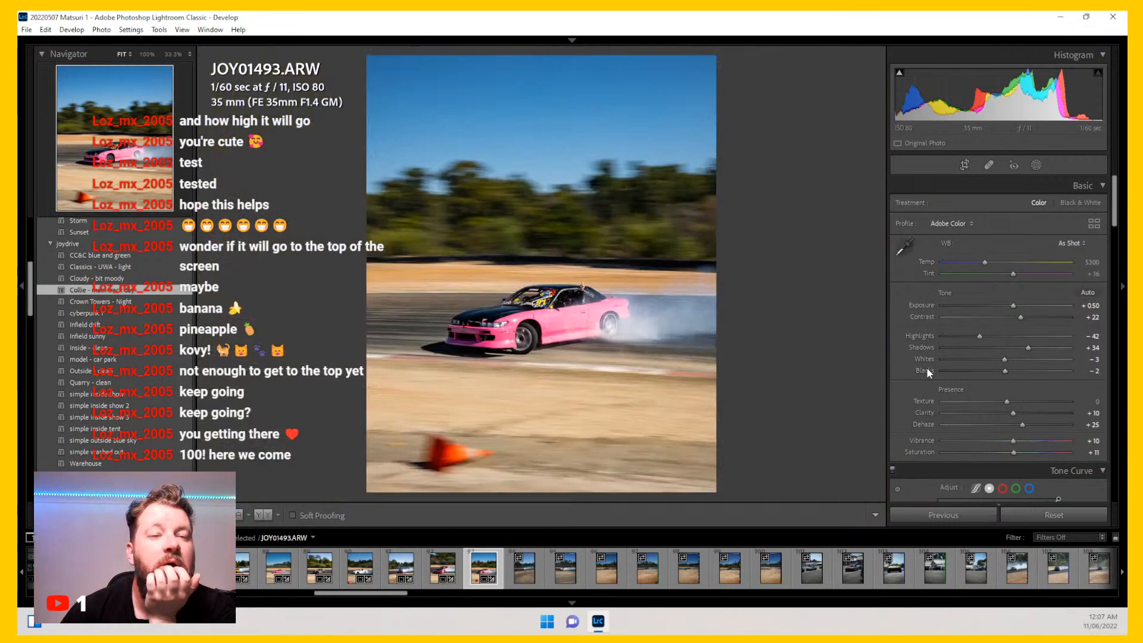
pyautogui.moveTo(1012, 304); pyautogui.dragTo(1015, 305)
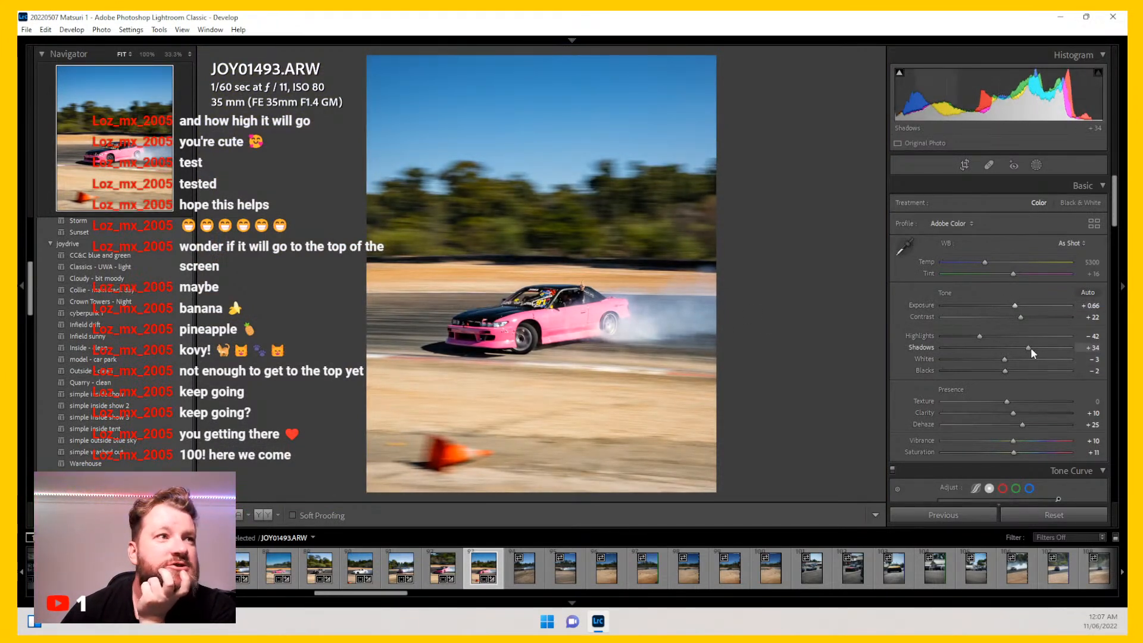
pyautogui.moveTo(1005, 370); pyautogui.dragTo(1031, 348)
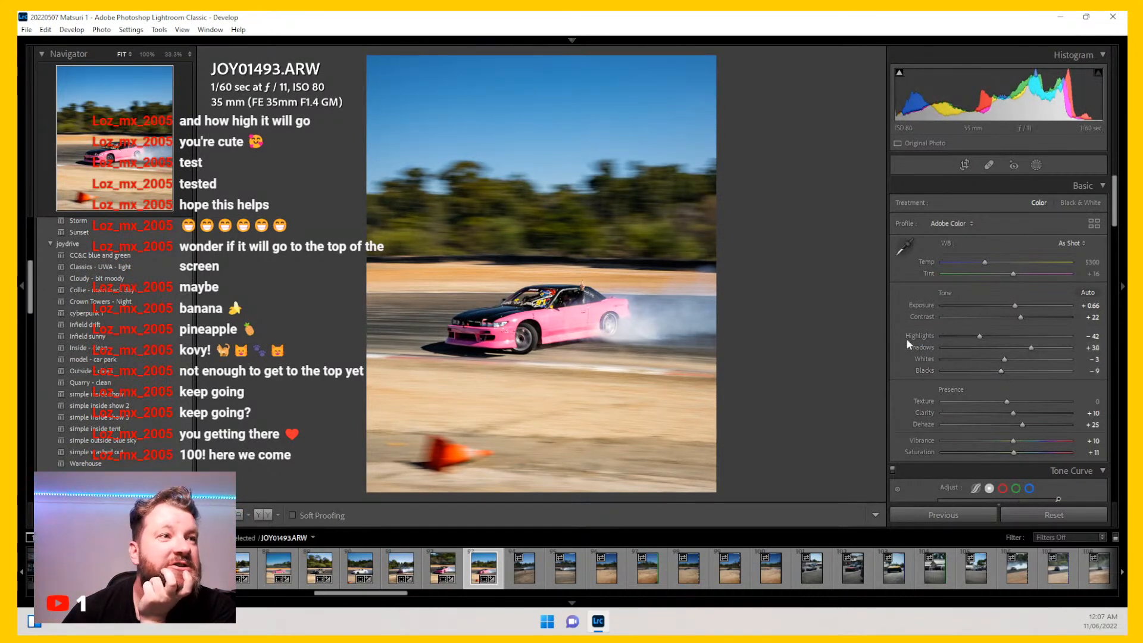
# Step: Set HSL saturation to Orange -14, Yellow -15, Blue -38, Purple +13 and Magenta +15
pyautogui.scroll(-5, 906, 341)
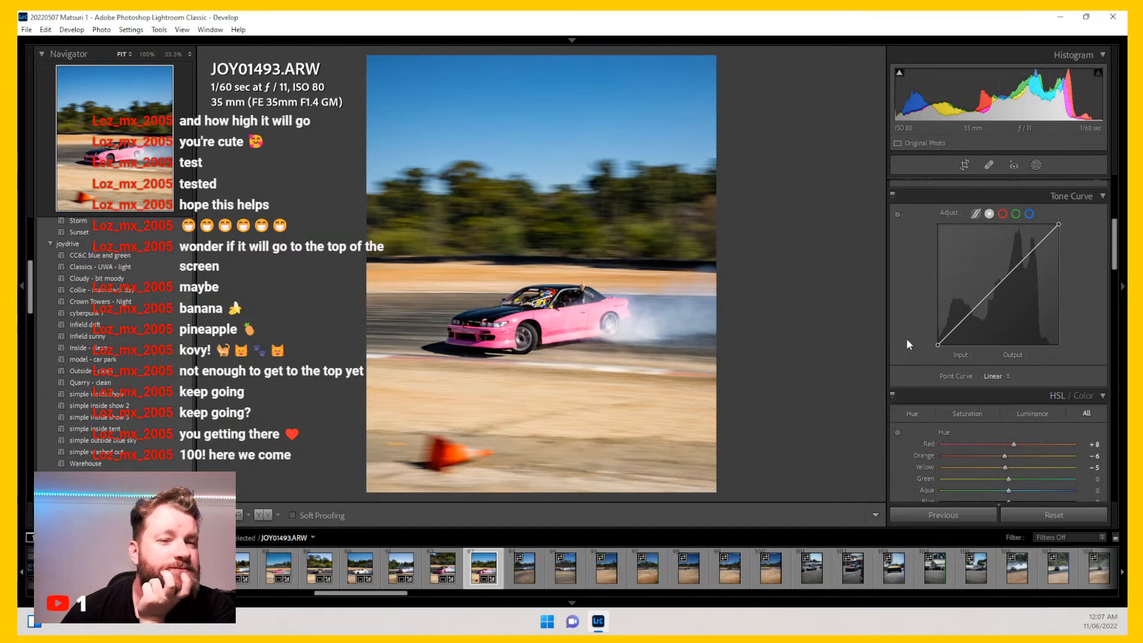
pyautogui.scroll(-6, 907, 340)
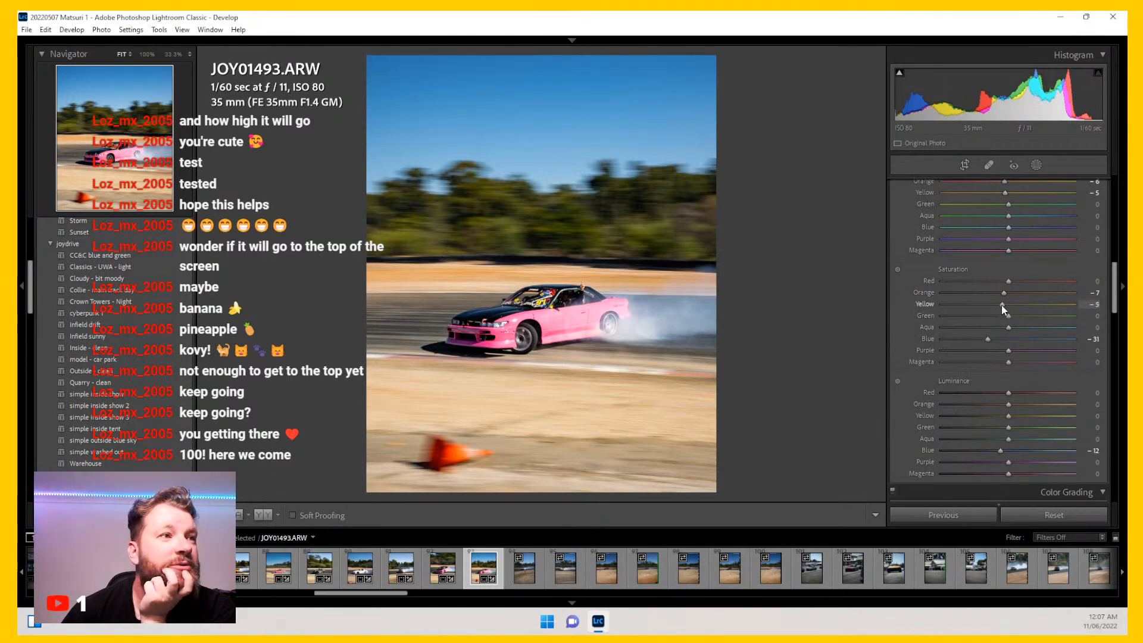
pyautogui.moveTo(1001, 293); pyautogui.dragTo(999, 292)
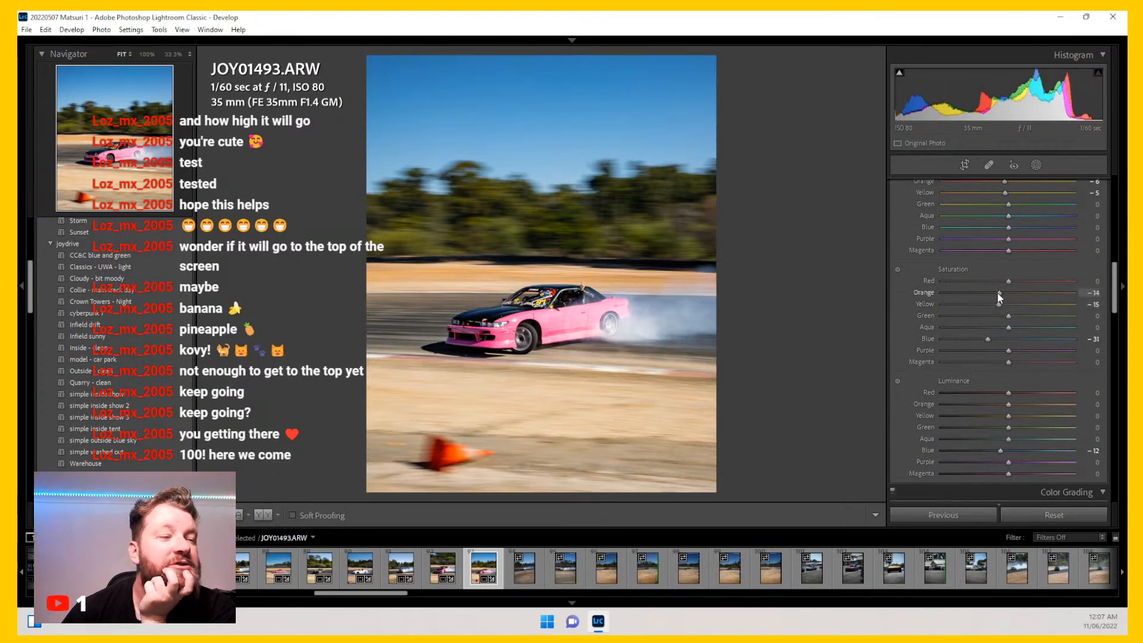
pyautogui.moveTo(993, 336); pyautogui.dragTo(1017, 362)
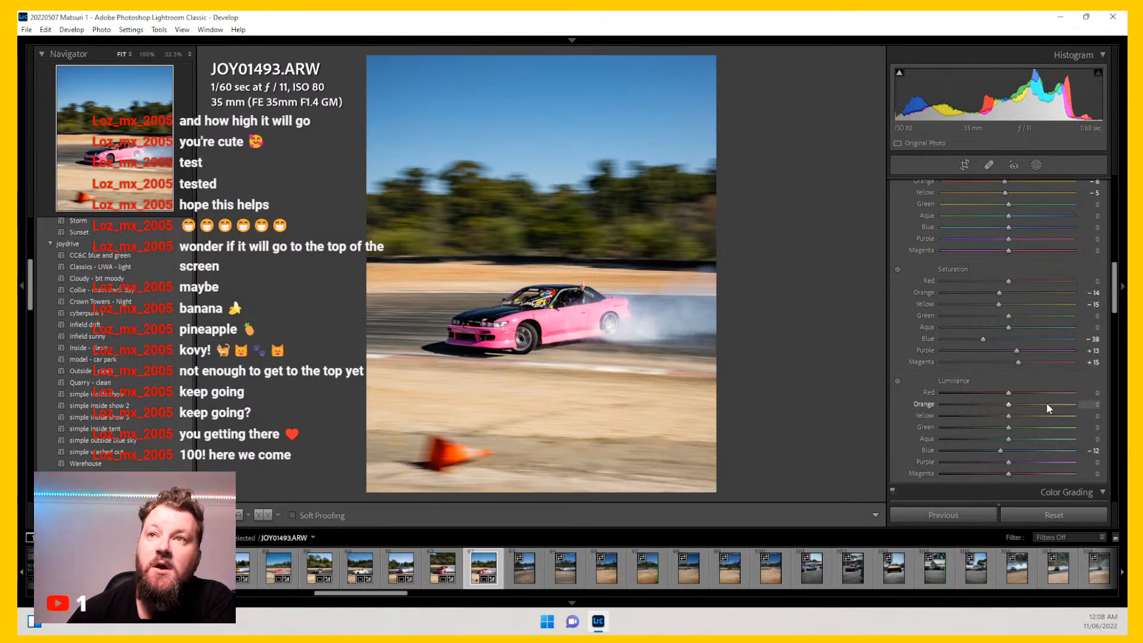
# Step: Inspect photo JOY01506 at full zoom and remove it from the catalog
pyautogui.click(524, 568)
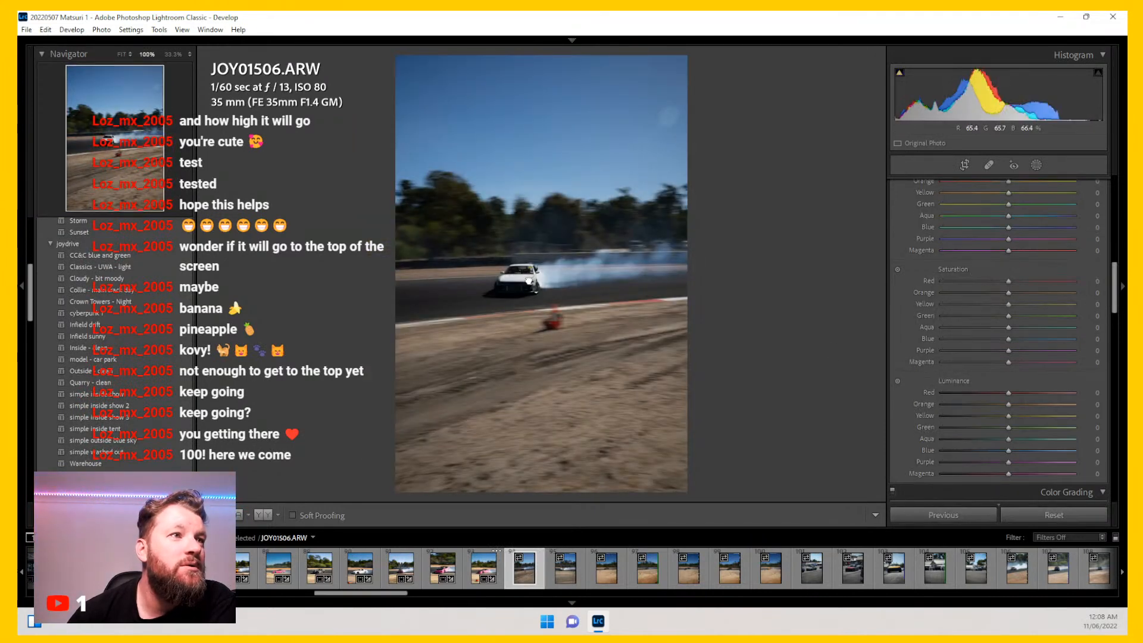
pyautogui.click(524, 285)
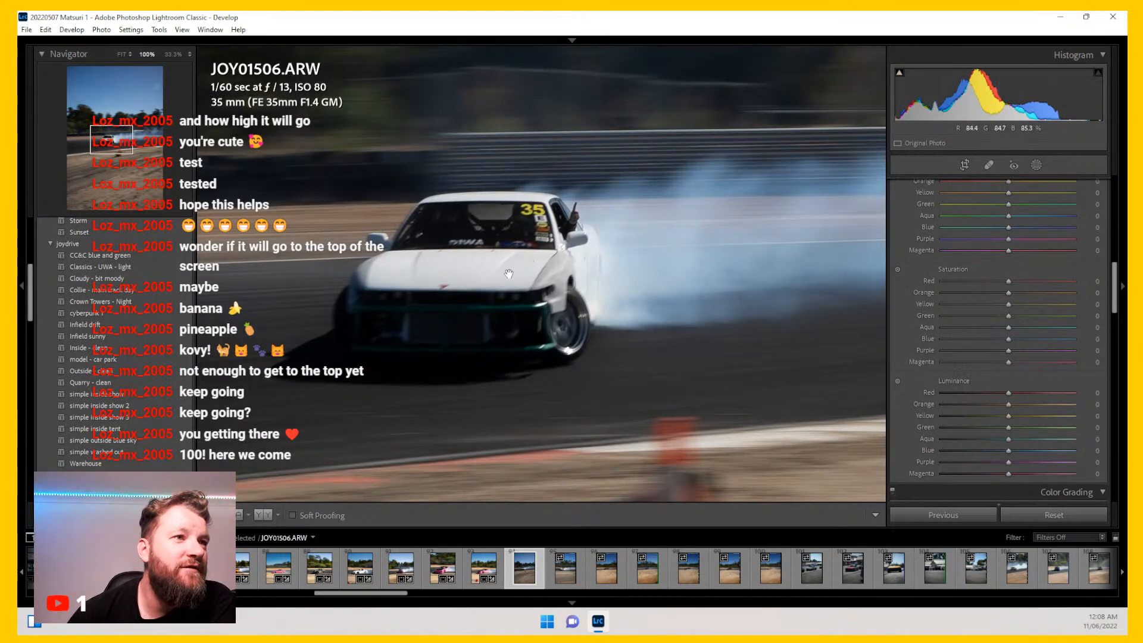
pyautogui.click(501, 275)
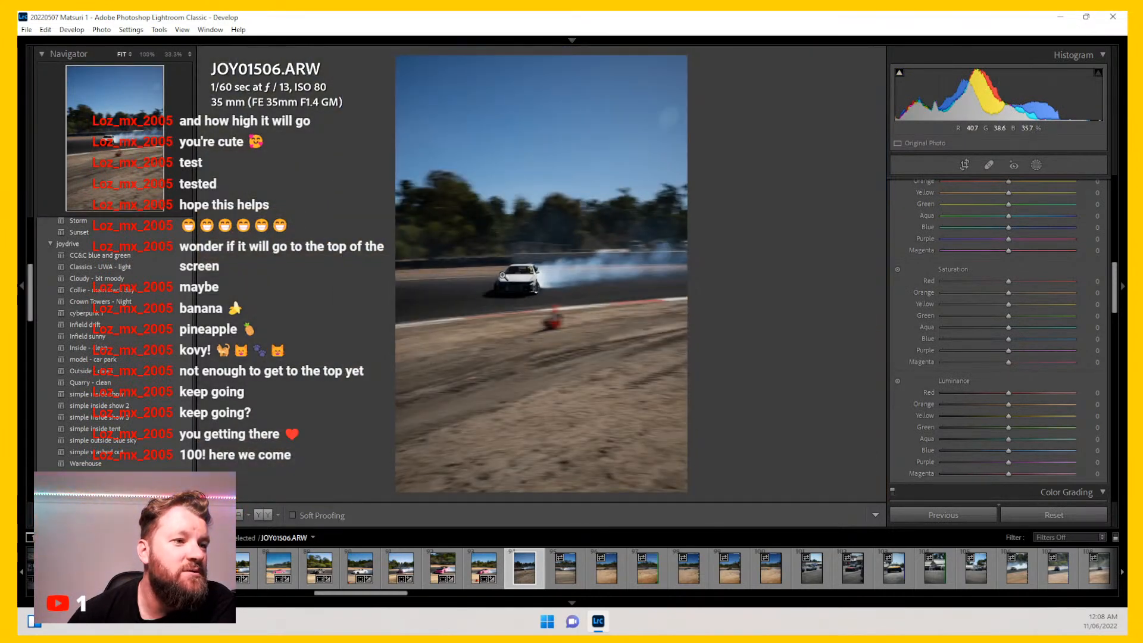
pyautogui.press('Delete')
pyautogui.press('Return')
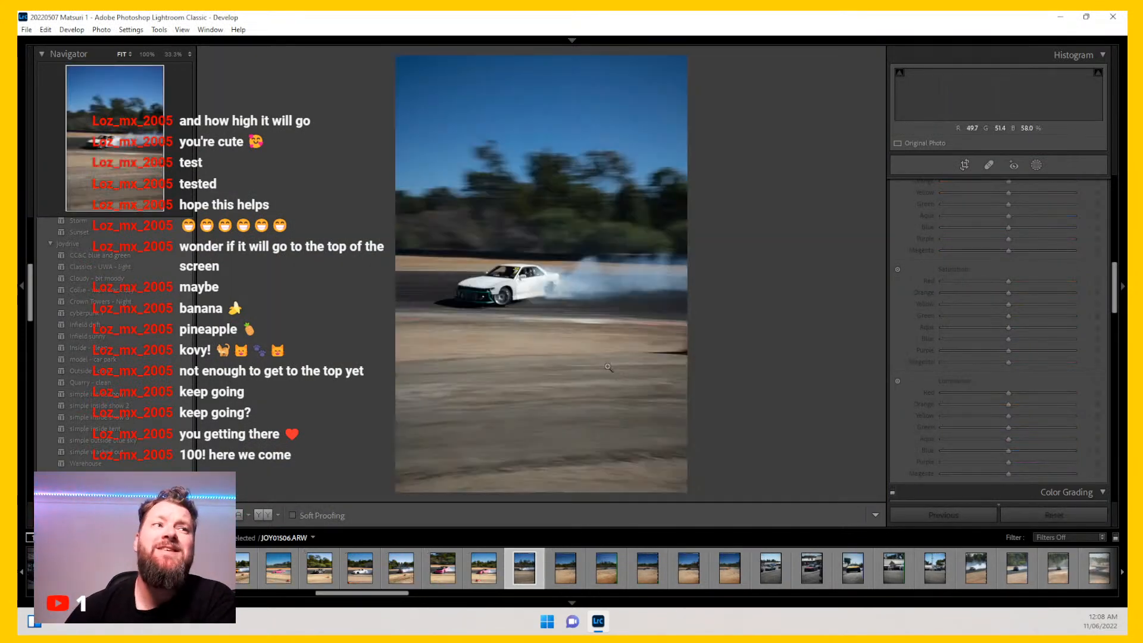
# Step: Inspect photo JOY01510, then crop it to 4 x 5 / 8 x 10, sizing and positioning the crop around the car
pyautogui.click(490, 283)
pyautogui.click(492, 287)
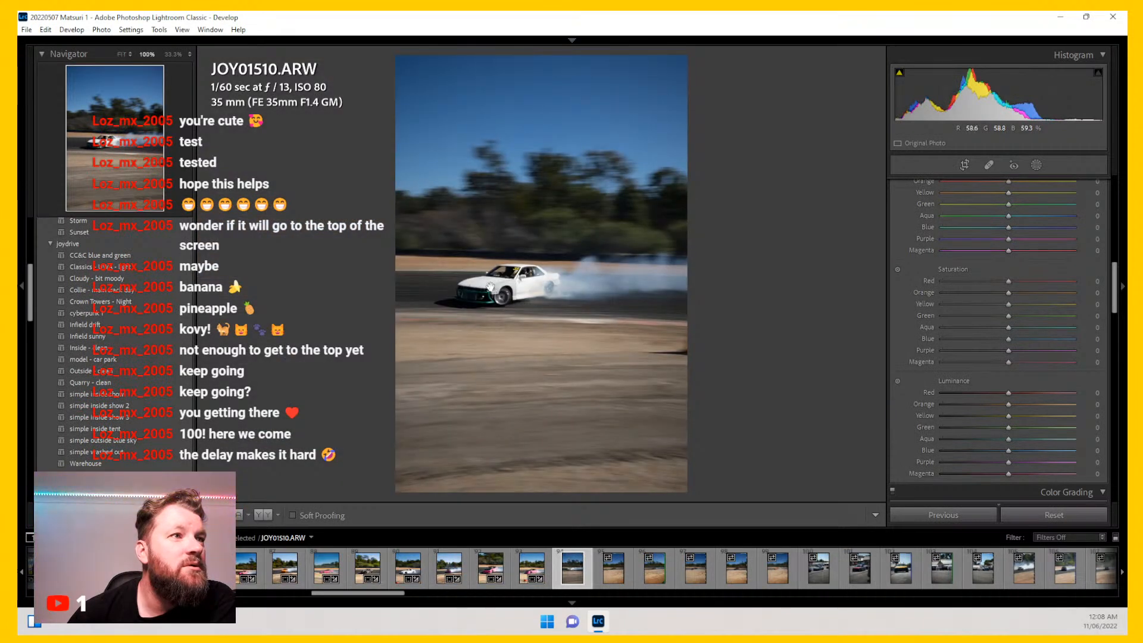
pyautogui.click(491, 290)
pyautogui.click(490, 287)
pyautogui.click(964, 165)
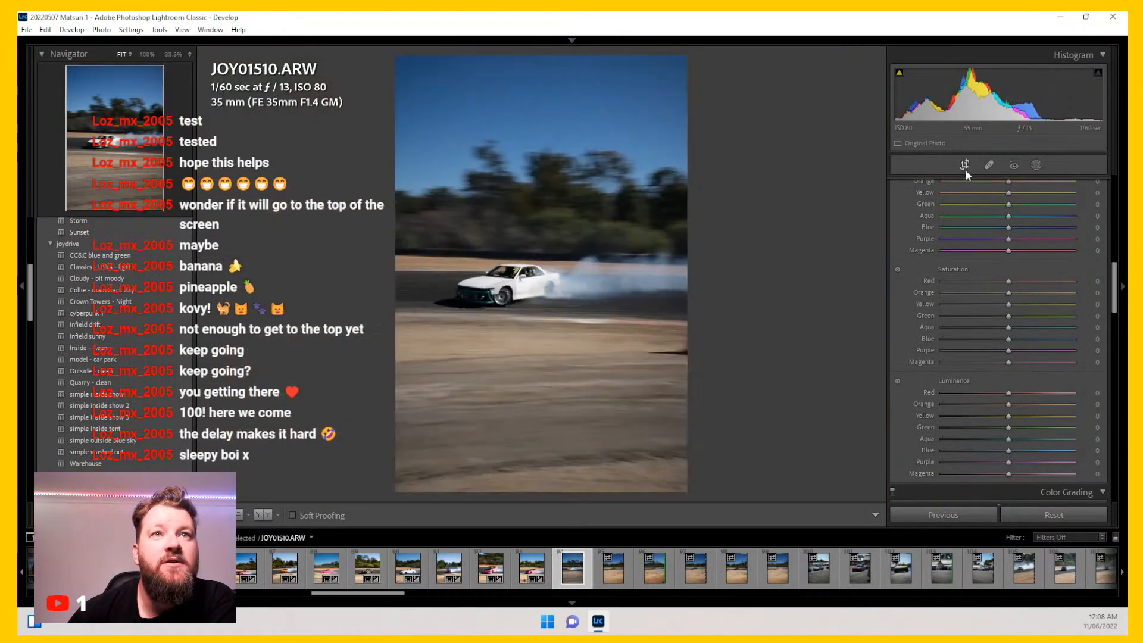
pyautogui.click(1057, 206)
pyautogui.click(991, 276)
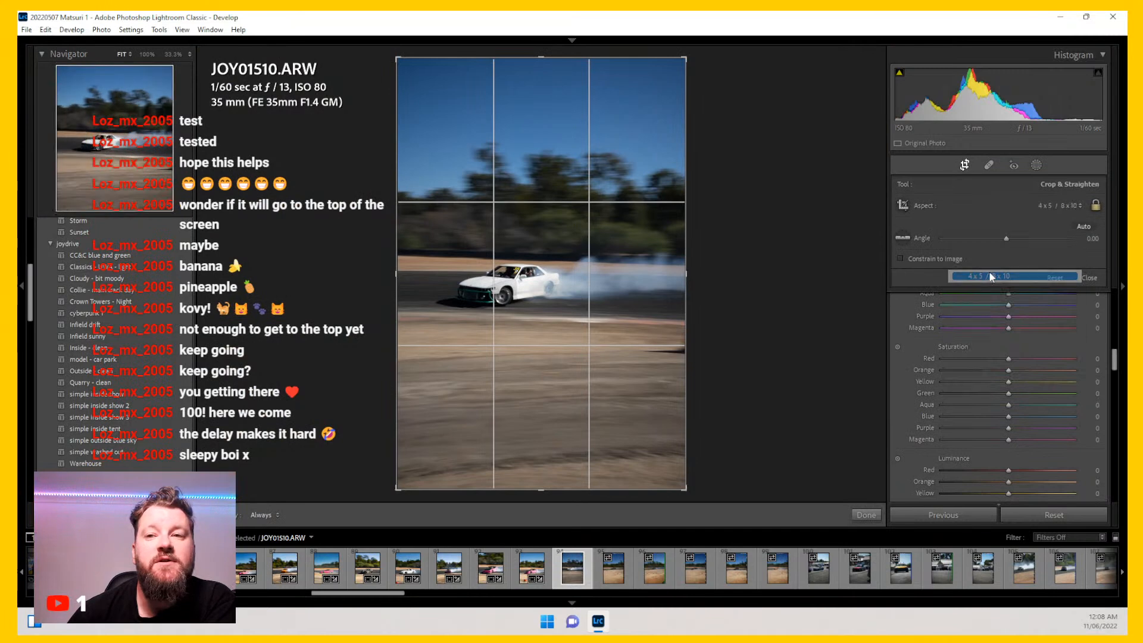
pyautogui.moveTo(687, 449); pyautogui.dragTo(651, 414)
pyautogui.moveTo(550, 287); pyautogui.dragTo(551, 264)
pyautogui.press('Return')
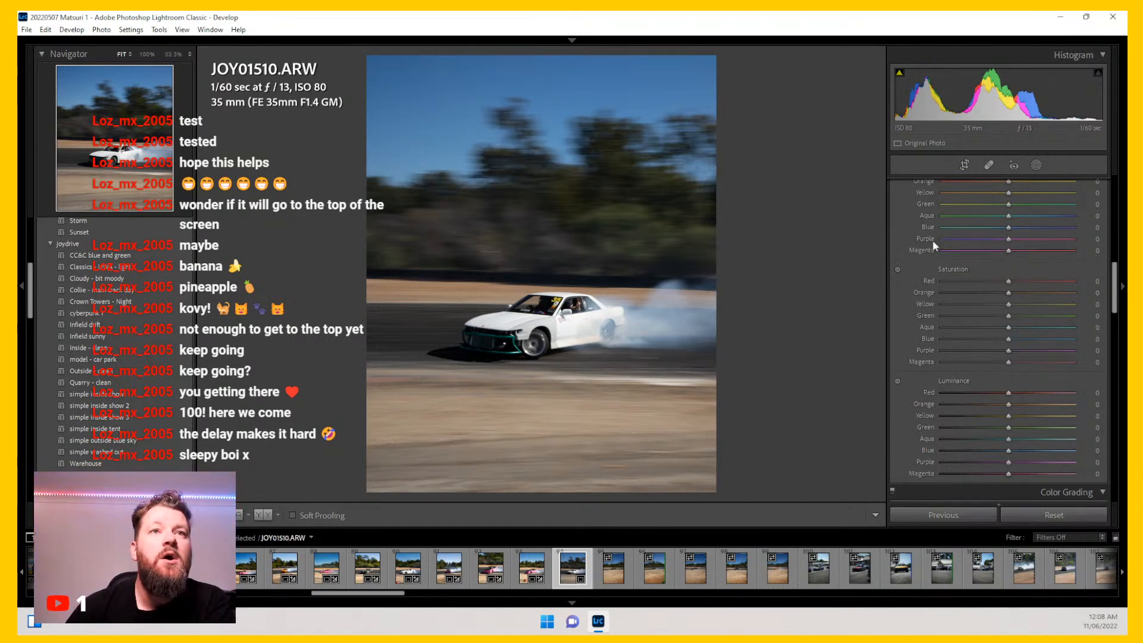
# Step: Apply the Collie - main track day preset to JOY01510 and raise Exposure to +0.88
pyautogui.click(966, 165)
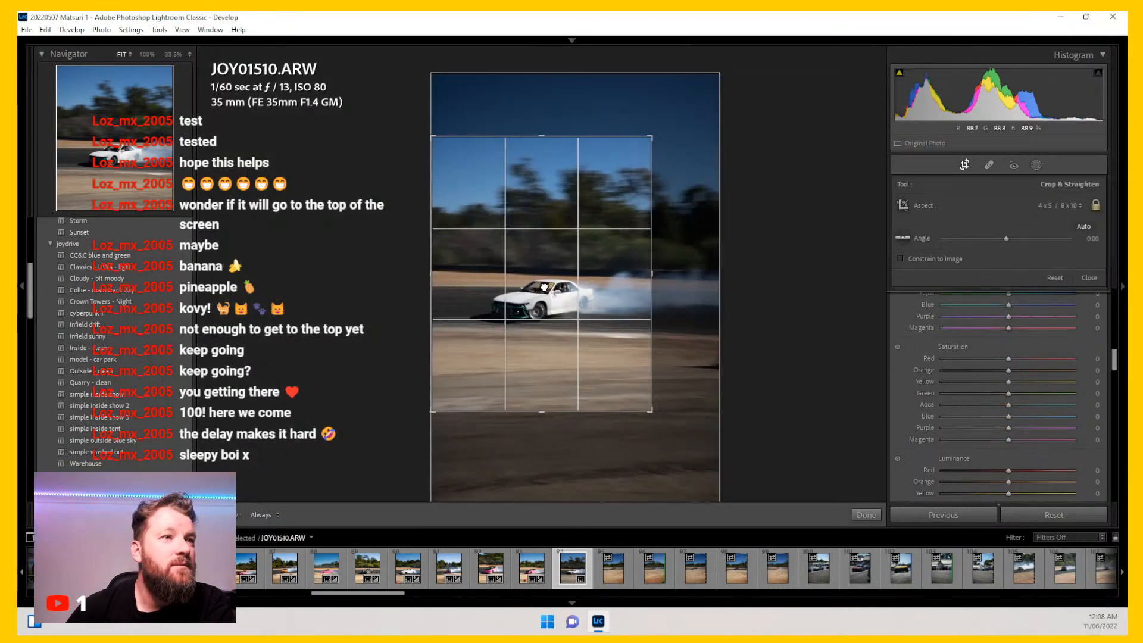
pyautogui.press('Return')
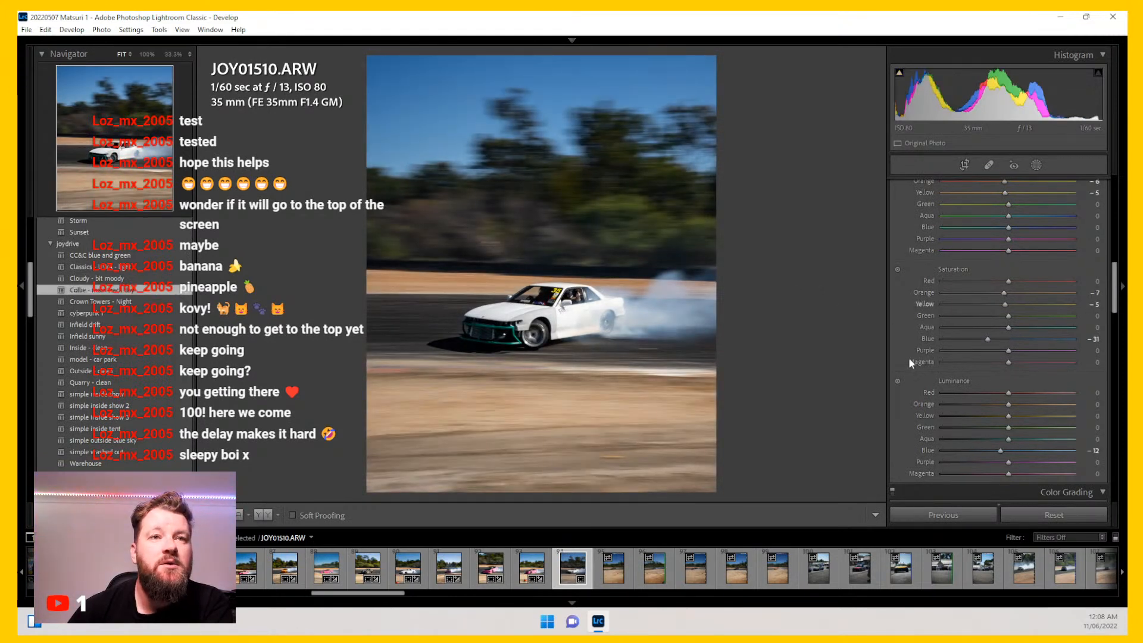
pyautogui.scroll(10, 909, 358)
pyautogui.moveTo(1013, 306); pyautogui.dragTo(1017, 305)
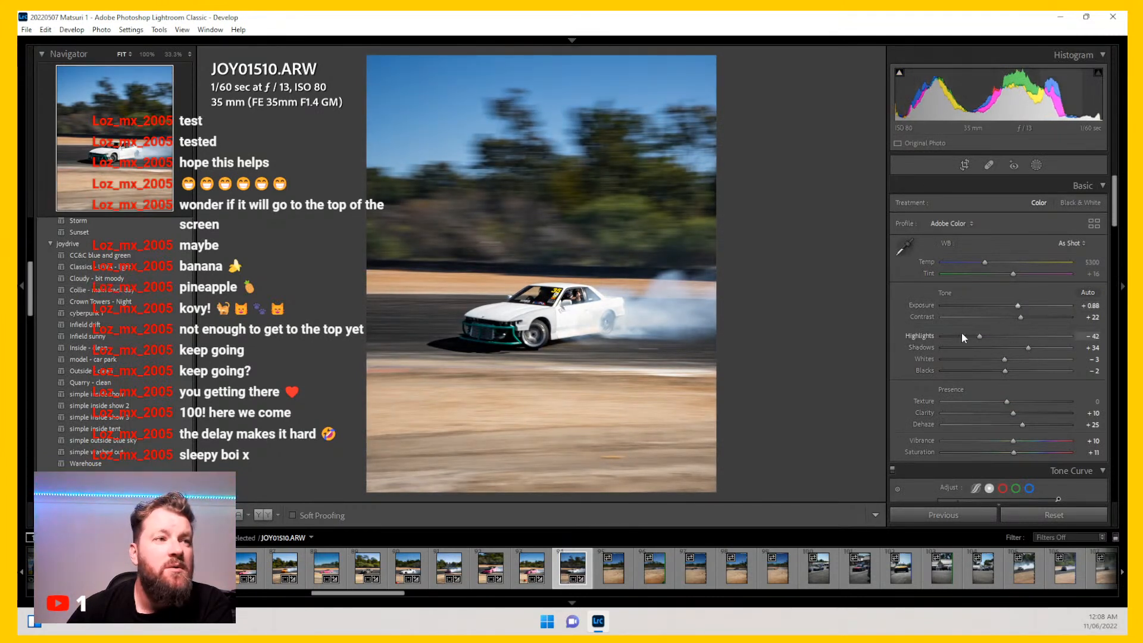
# Step: Lower Highlights to -75 and Blacks to -17 on JOY01510
pyautogui.moveTo(981, 334); pyautogui.dragTo(960, 331)
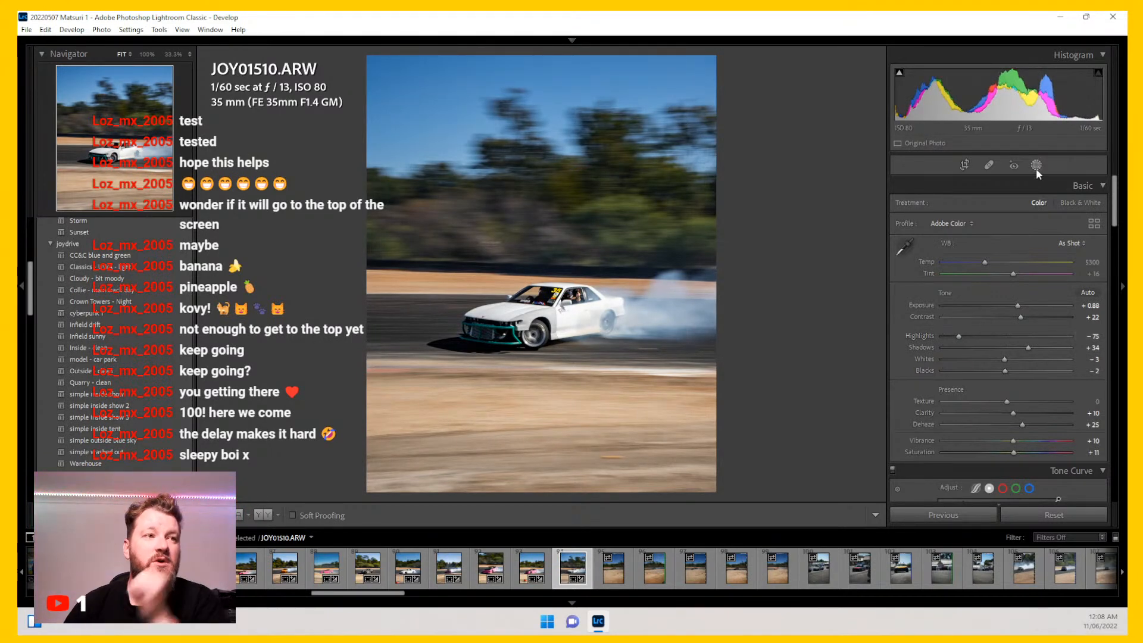
pyautogui.moveTo(1005, 370); pyautogui.dragTo(996, 370)
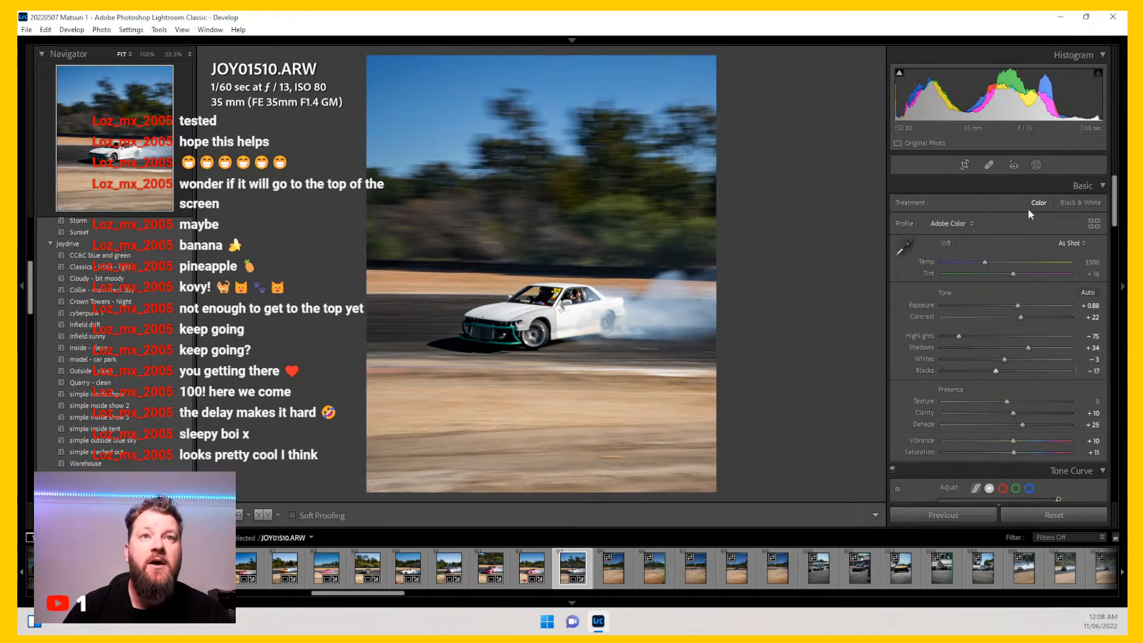
# Step: Paint a brush mask of size 14 over the tyre smoke, apply the Lights - more intense effect and set its Temp to 9
pyautogui.click(1036, 165)
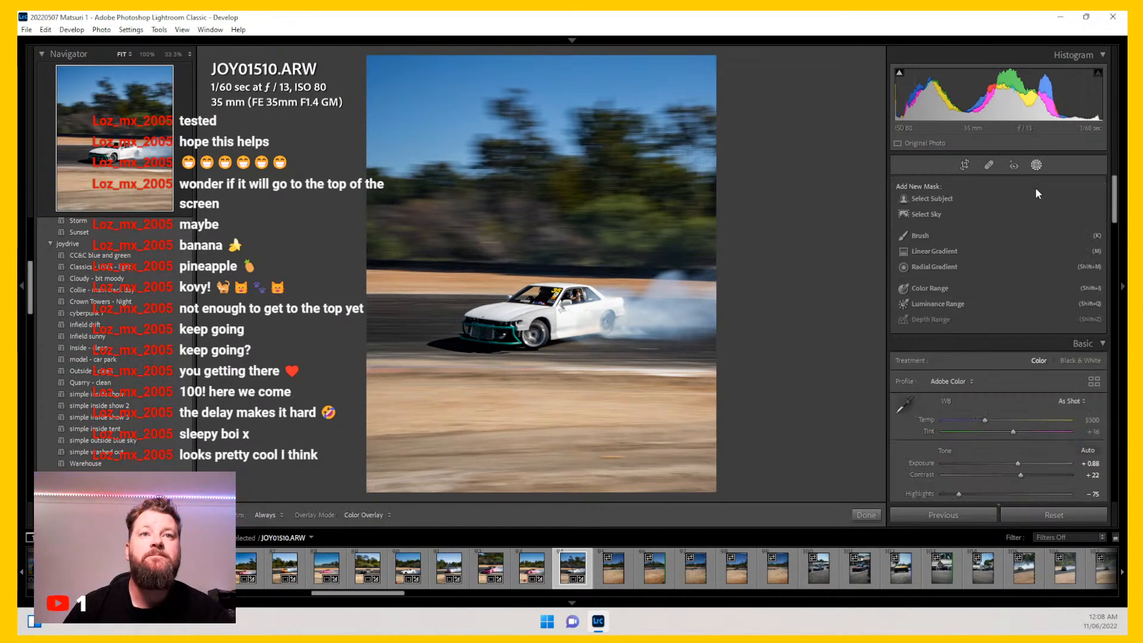
pyautogui.click(921, 236)
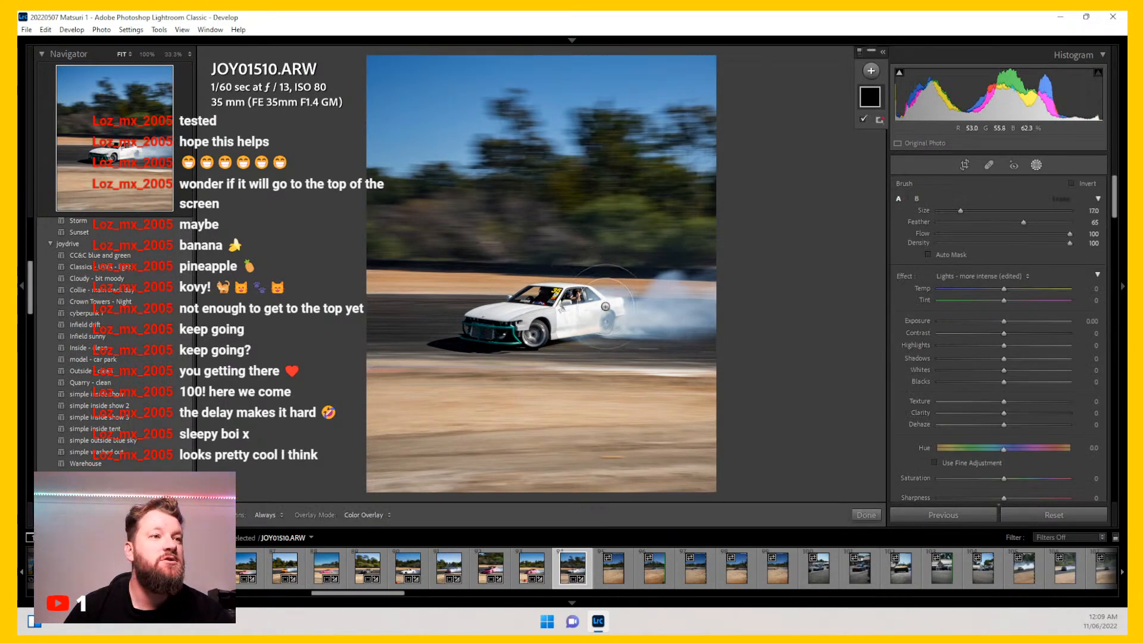
pyautogui.scroll(-3, 582, 322)
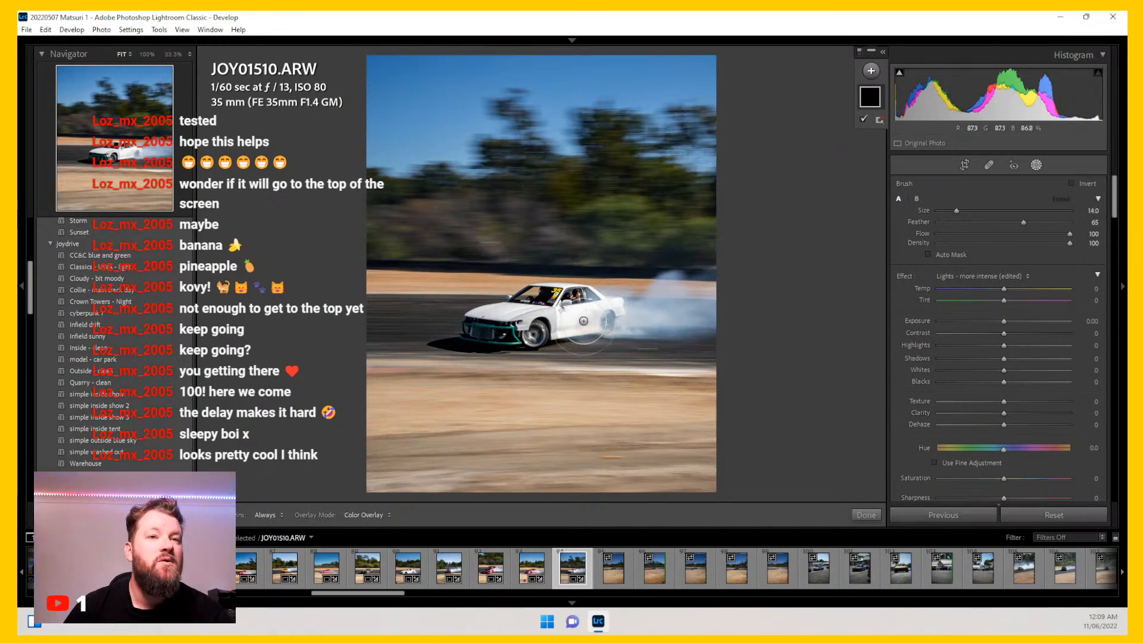
pyautogui.moveTo(598, 338)
pyautogui.mouseDown()
pyautogui.moveTo(671, 293)
pyautogui.moveTo(656, 318)
pyautogui.moveTo(730, 295)
pyautogui.mouseUp()
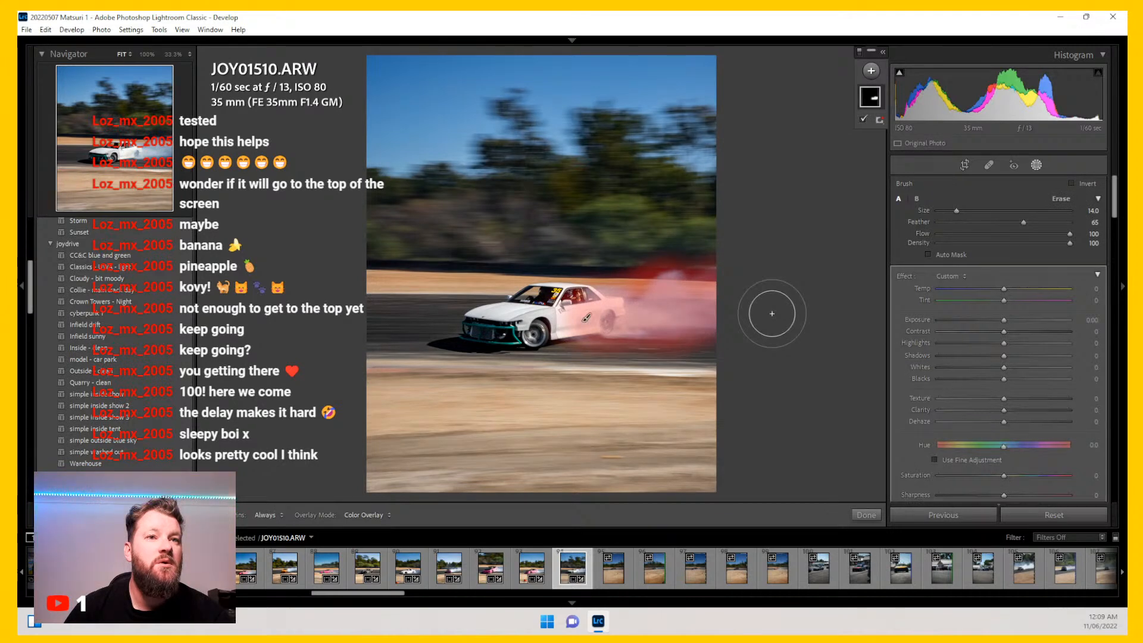
pyautogui.click(951, 275)
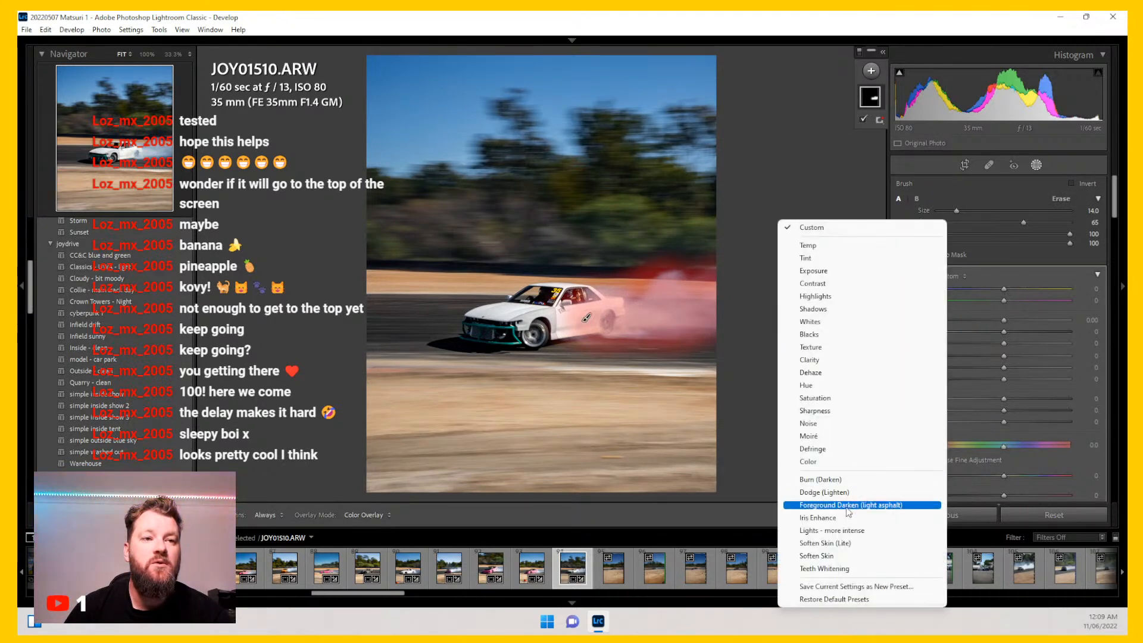
pyautogui.click(839, 531)
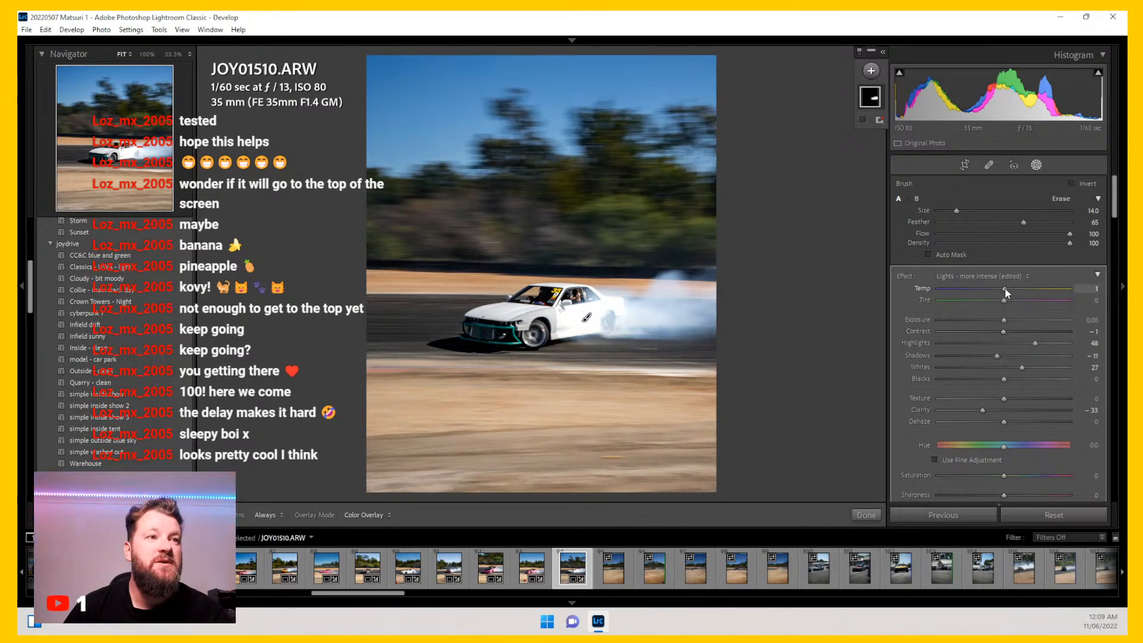
pyautogui.moveTo(1005, 288); pyautogui.dragTo(1008, 290)
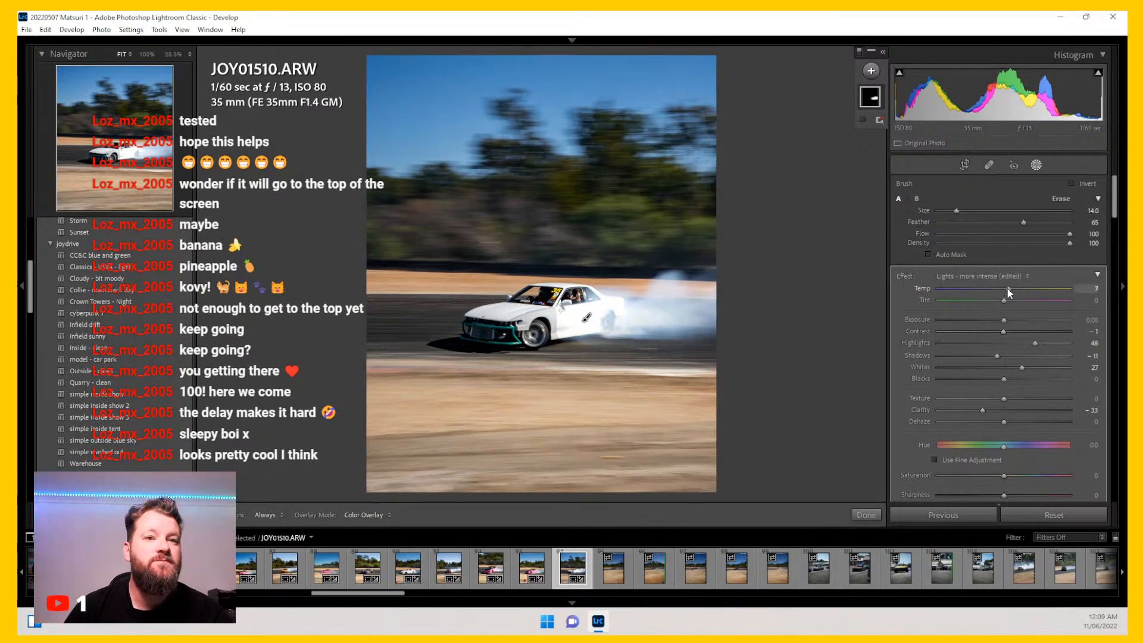
pyautogui.moveTo(1006, 288); pyautogui.dragTo(1009, 290)
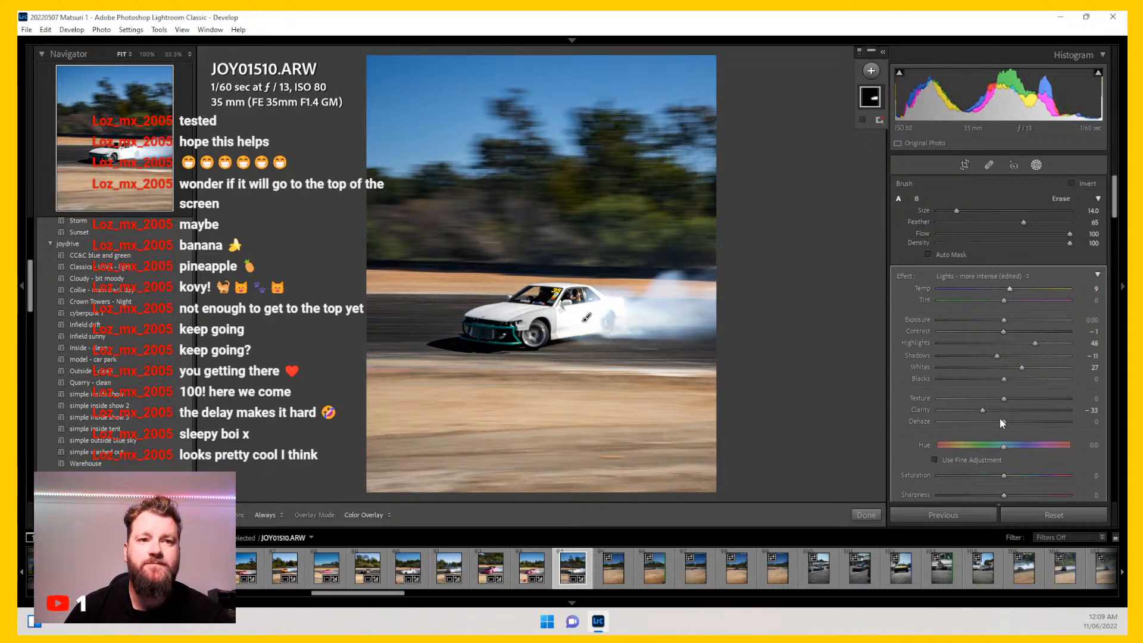
pyautogui.click(1040, 166)
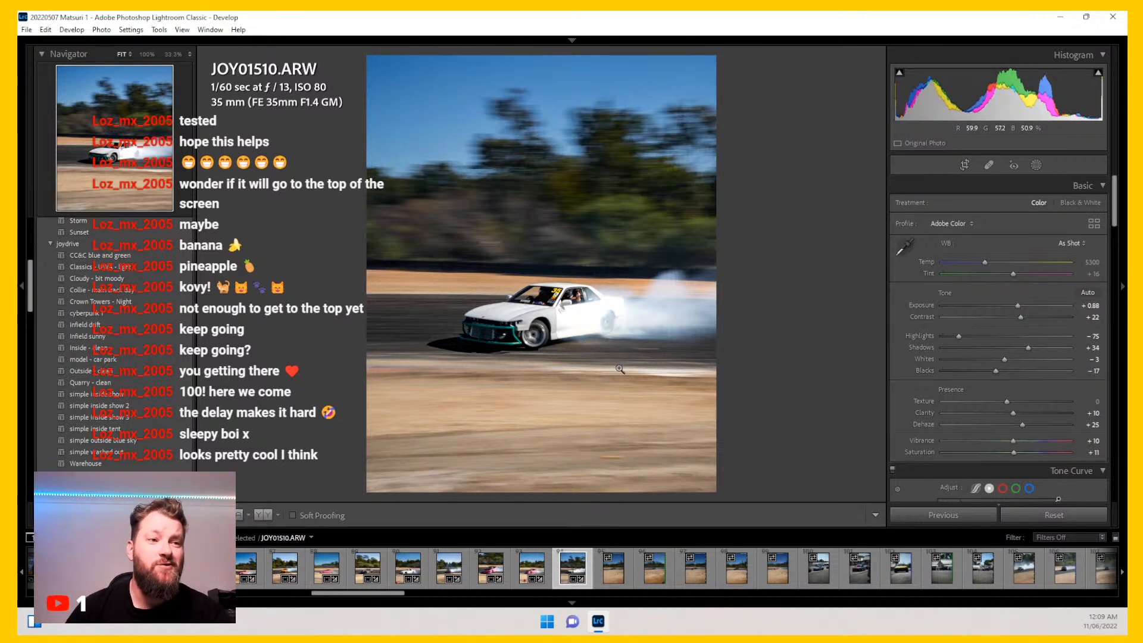
# Step: Inspect photo JOY01534 at full zoom, then crop it to 4 x 5 / 8 x 10, shrinking and positioning the crop around the car
pyautogui.click(617, 580)
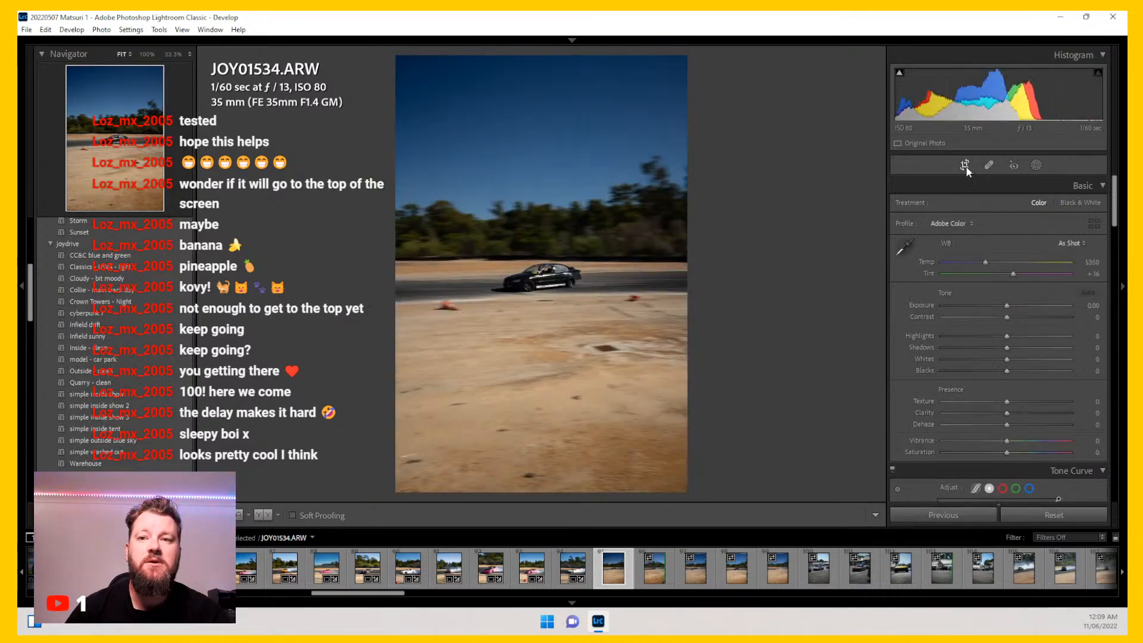
pyautogui.click(556, 278)
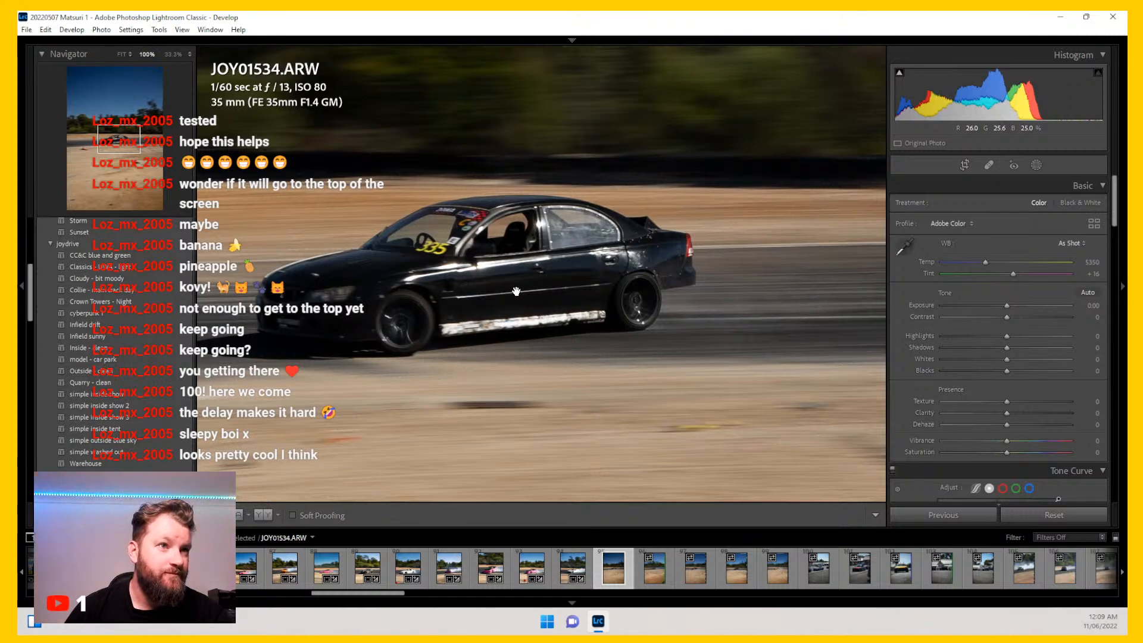
pyautogui.click(457, 265)
pyautogui.click(485, 263)
pyautogui.moveTo(840, 295); pyautogui.dragTo(443, 326)
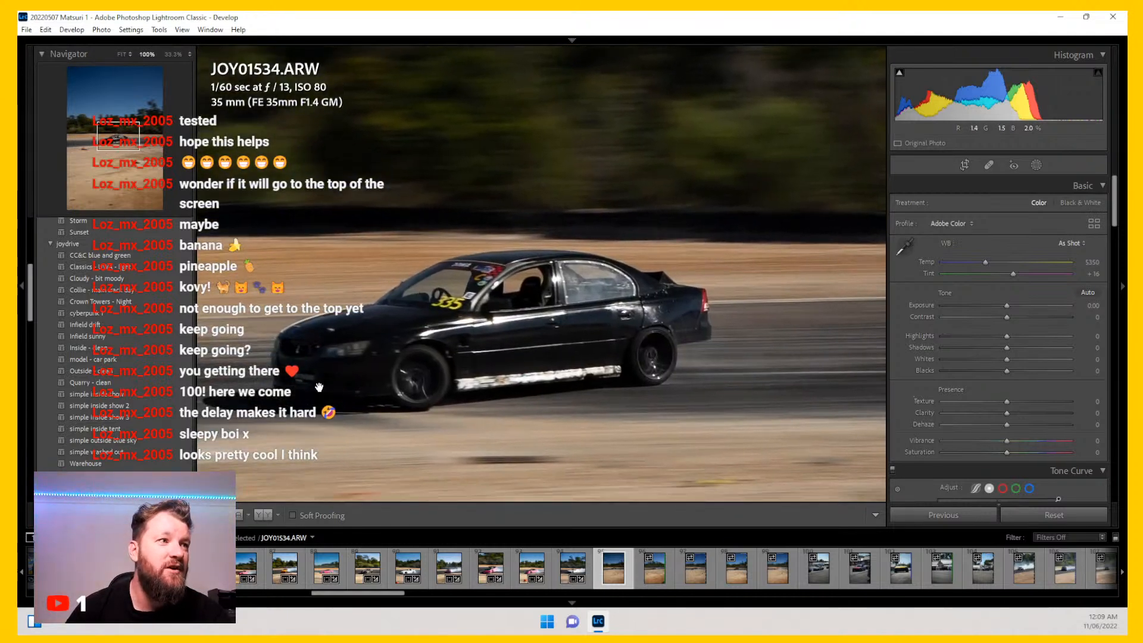
pyautogui.click(412, 366)
pyautogui.click(965, 165)
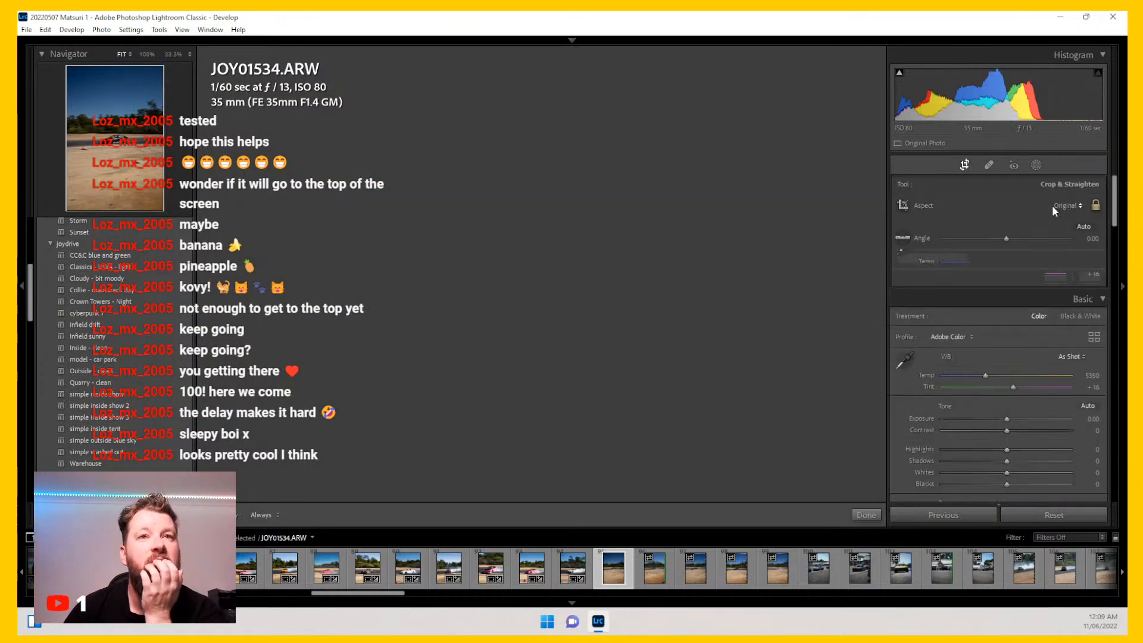
pyautogui.click(1065, 206)
pyautogui.click(988, 275)
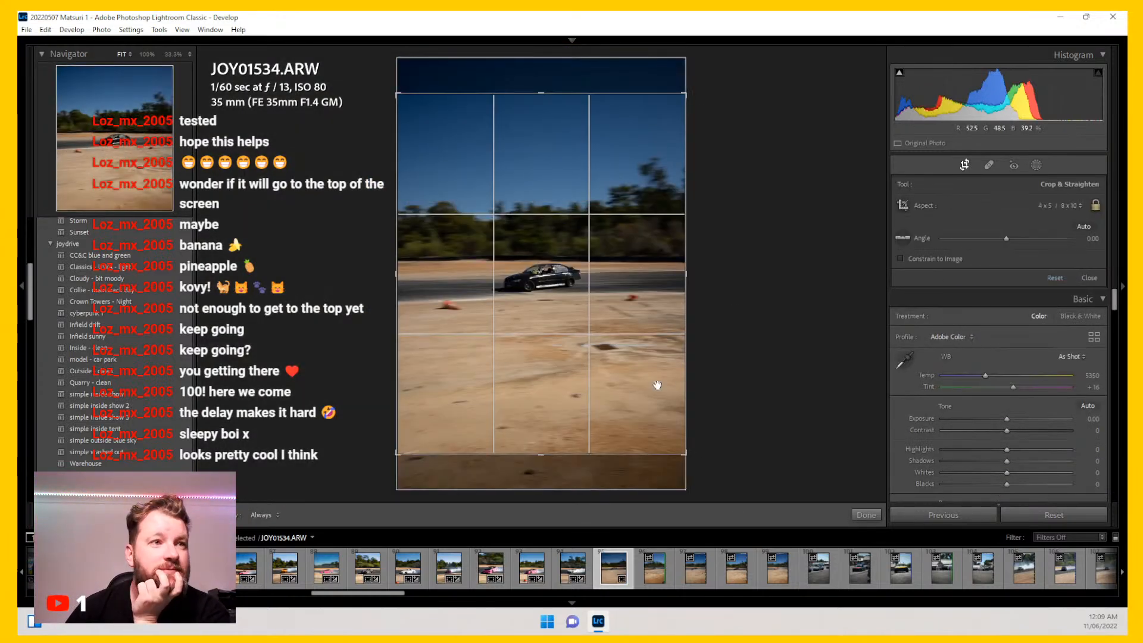
pyautogui.moveTo(685, 448); pyautogui.dragTo(562, 299)
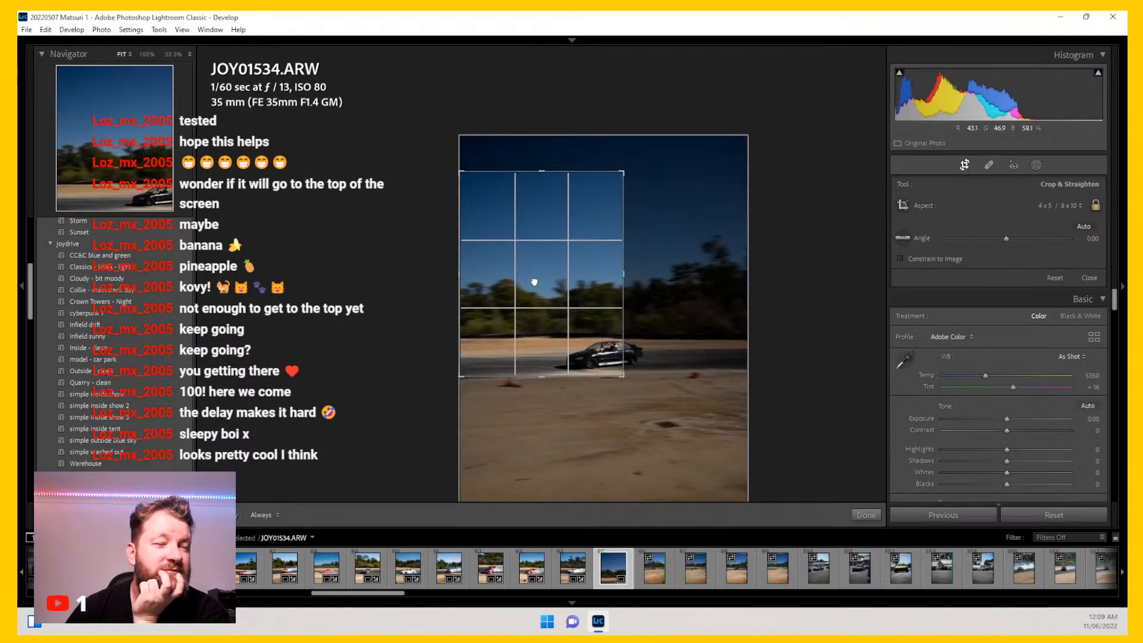
pyautogui.moveTo(490, 238); pyautogui.dragTo(471, 227)
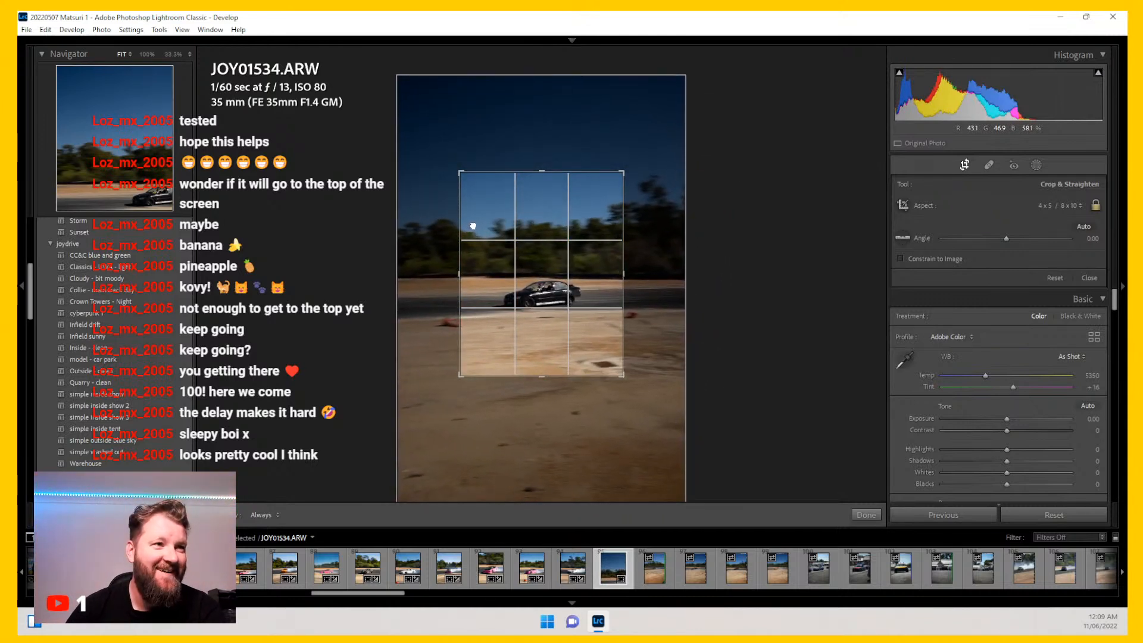
pyautogui.press('Return')
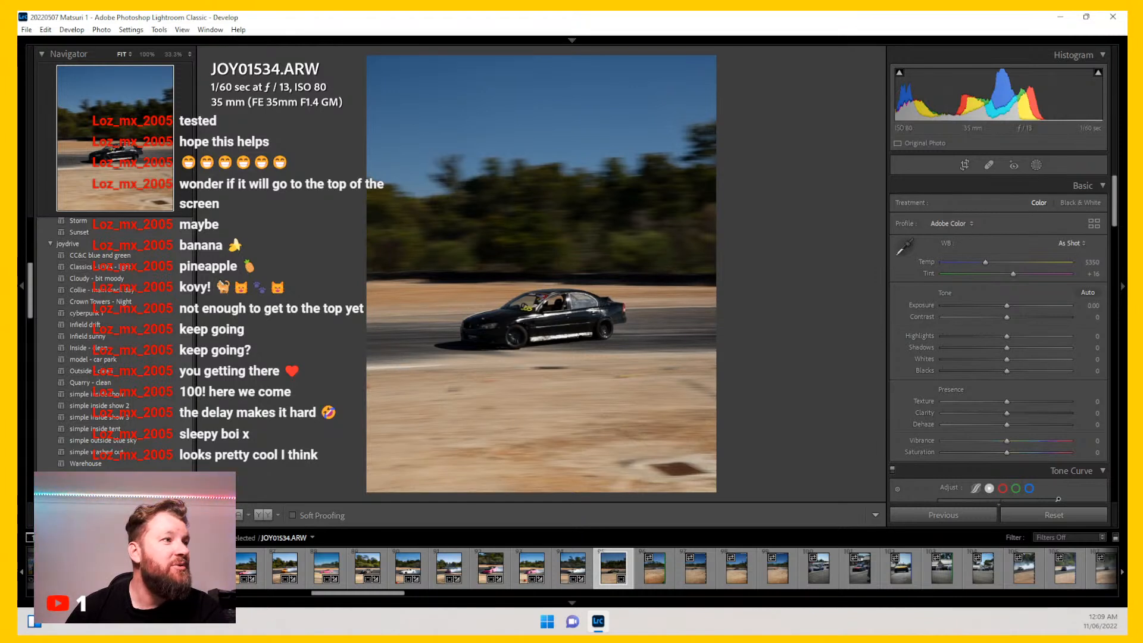
# Step: Apply the Collie - main track day preset to JOY01534, setting Exposure to +0.79 and Blacks to -30
pyautogui.click(156, 292)
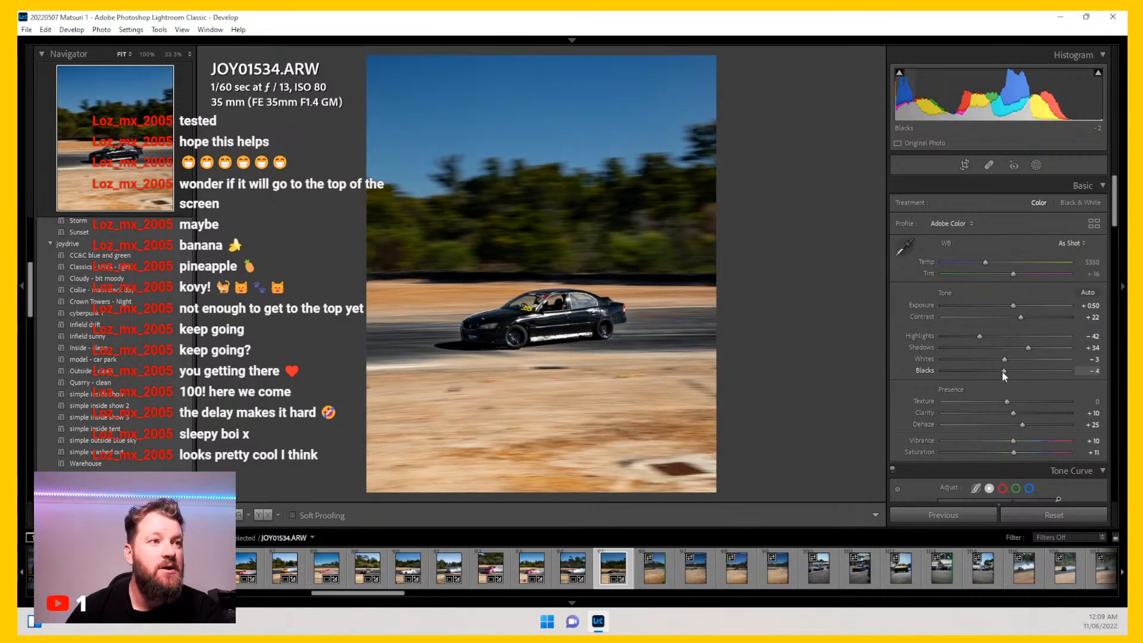
pyautogui.moveTo(1002, 371); pyautogui.dragTo(1002, 372)
pyautogui.moveTo(1015, 308); pyautogui.dragTo(1020, 308)
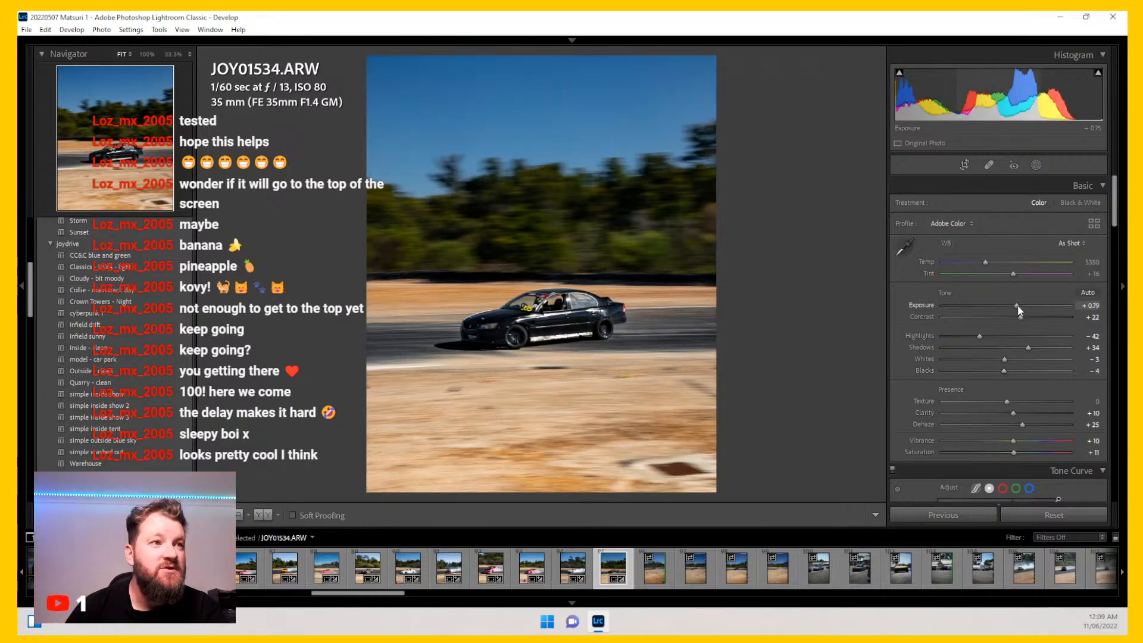
pyautogui.moveTo(1004, 370); pyautogui.dragTo(988, 369)
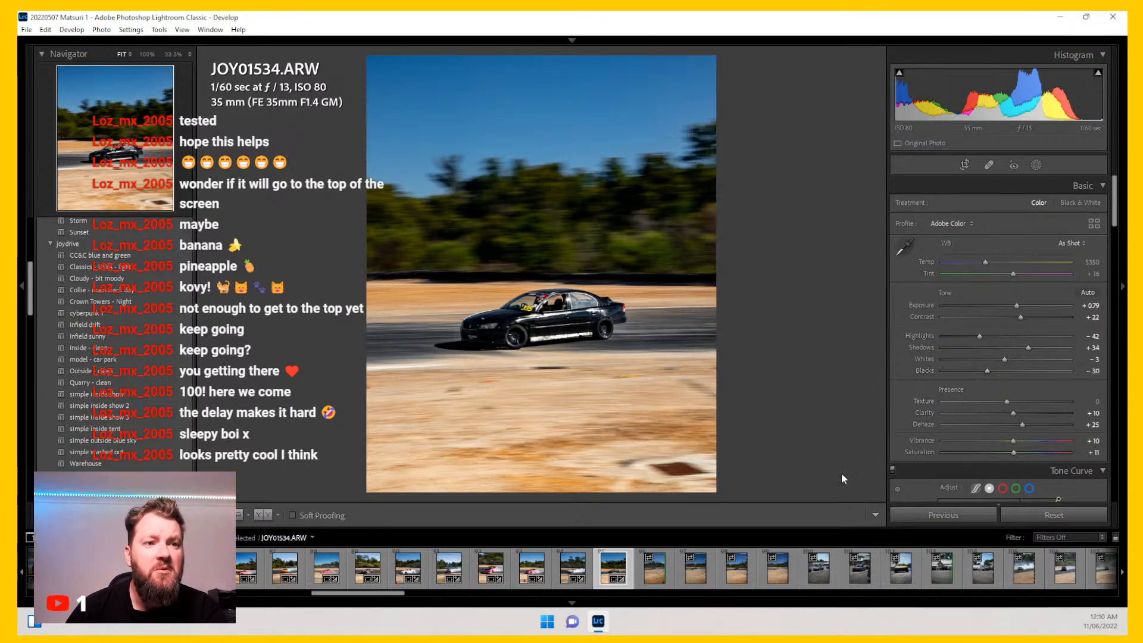
# Step: Inspect photo JOY01559 at full zoom, then crop it to 4 x 5 / 8 x 10, sizing and positioning the crop around the car
pyautogui.click(667, 566)
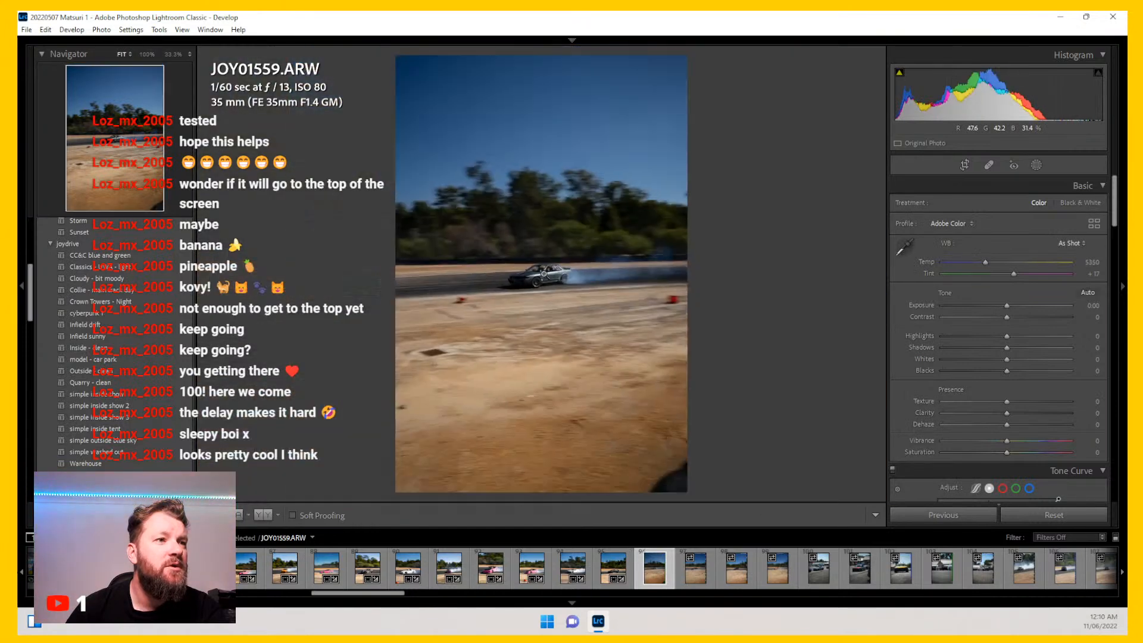
pyautogui.click(542, 273)
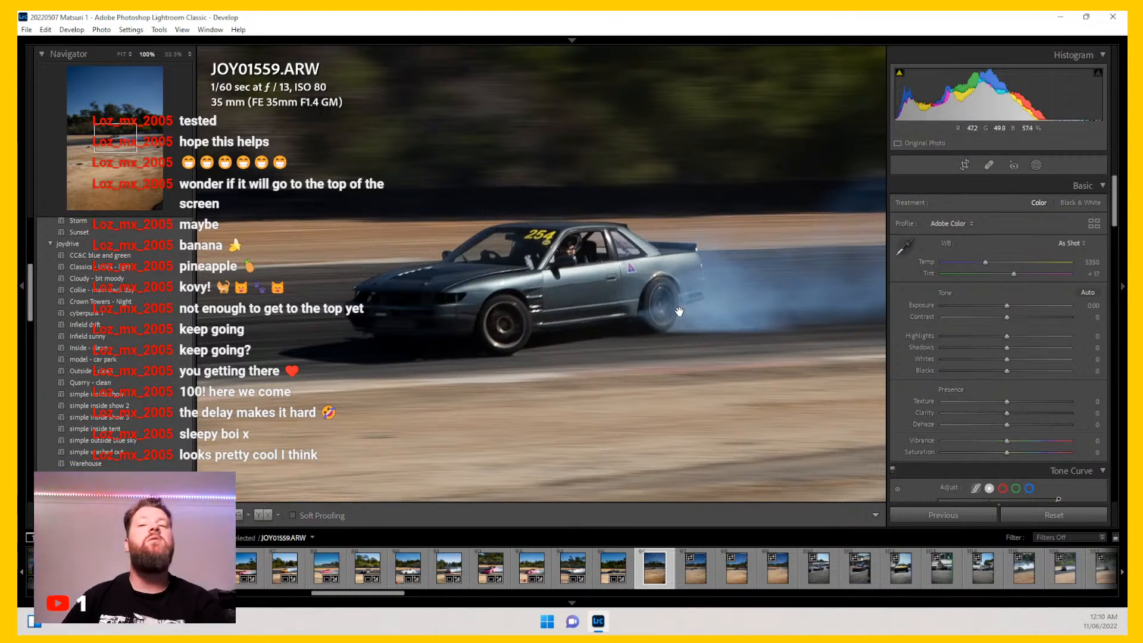
pyautogui.click(527, 262)
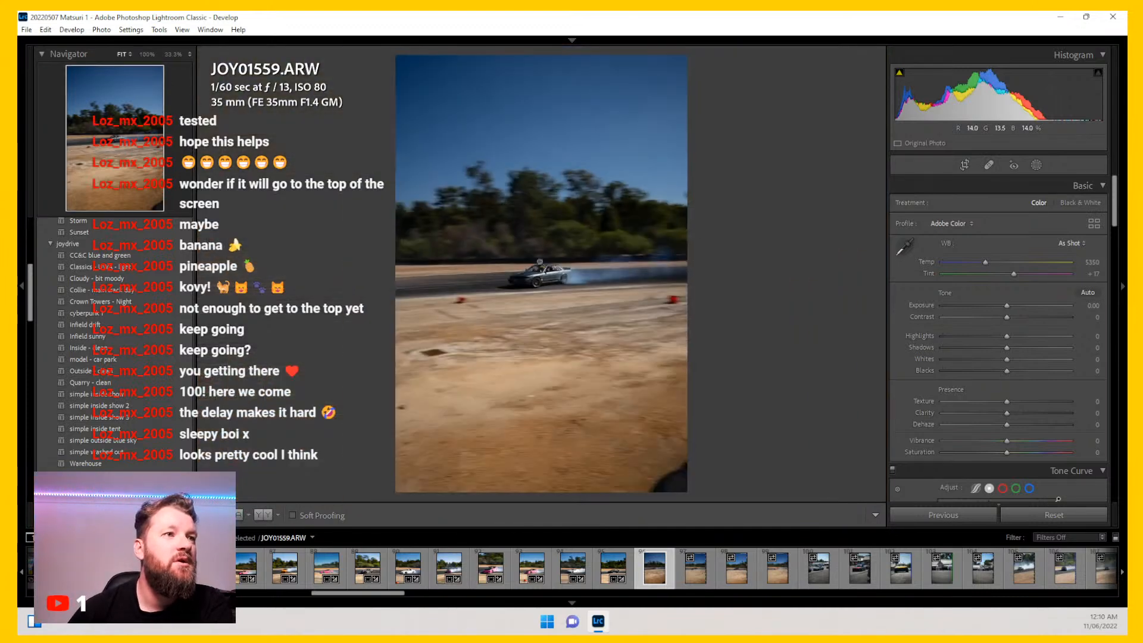
pyautogui.click(964, 165)
pyautogui.click(1059, 205)
pyautogui.click(1000, 272)
pyautogui.moveTo(684, 454); pyautogui.dragTo(646, 443)
pyautogui.moveTo(541, 280); pyautogui.dragTo(520, 263)
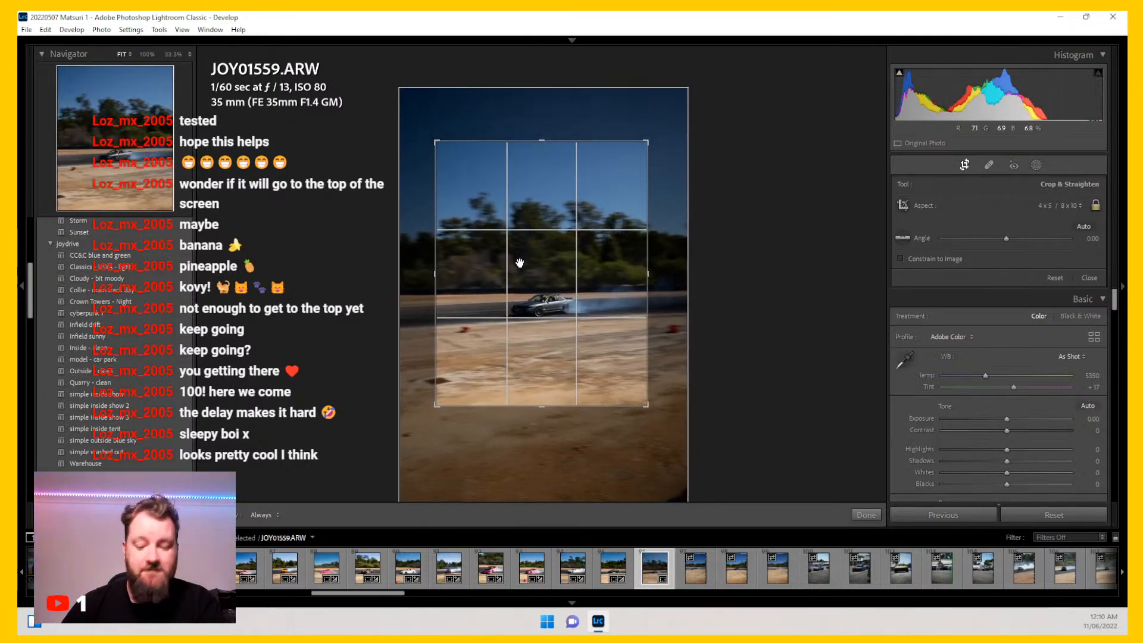
pyautogui.press('Return')
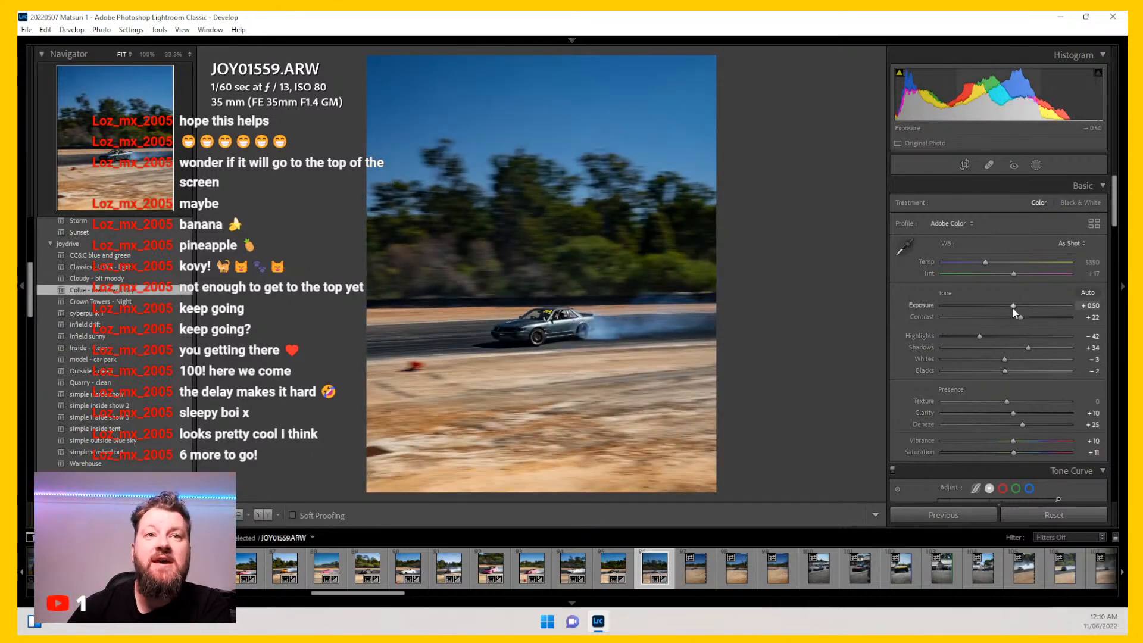
# Step: Set Exposure to +0.84, Blacks to -7 and HSL Blue saturation to -37 on JOY01559
pyautogui.moveTo(1013, 306); pyautogui.dragTo(1017, 305)
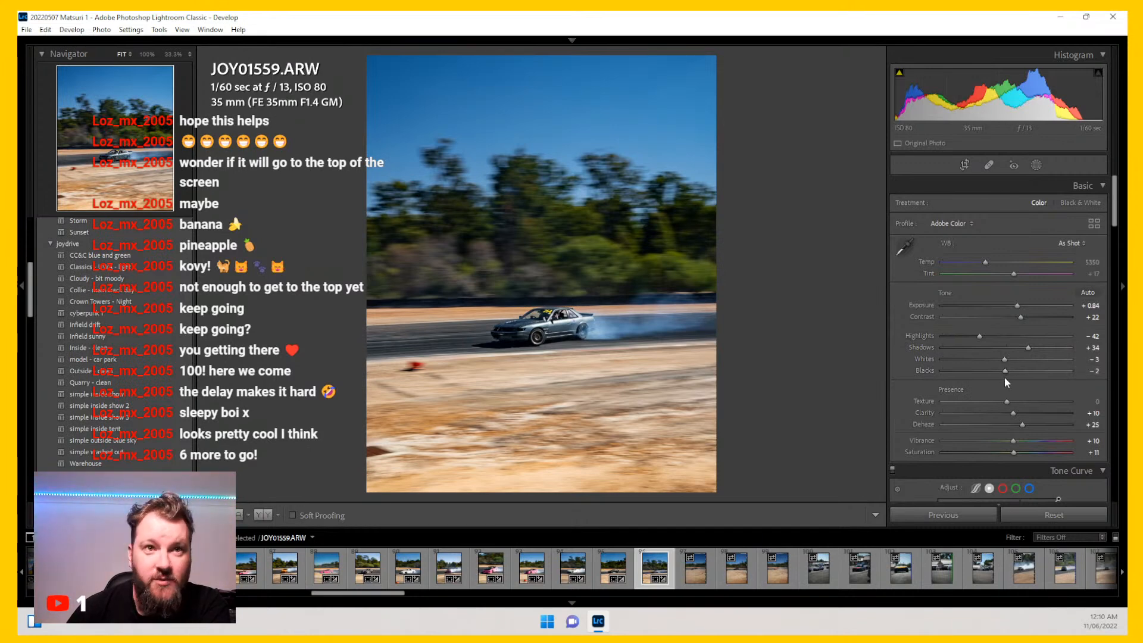
pyautogui.moveTo(1002, 369); pyautogui.dragTo(999, 370)
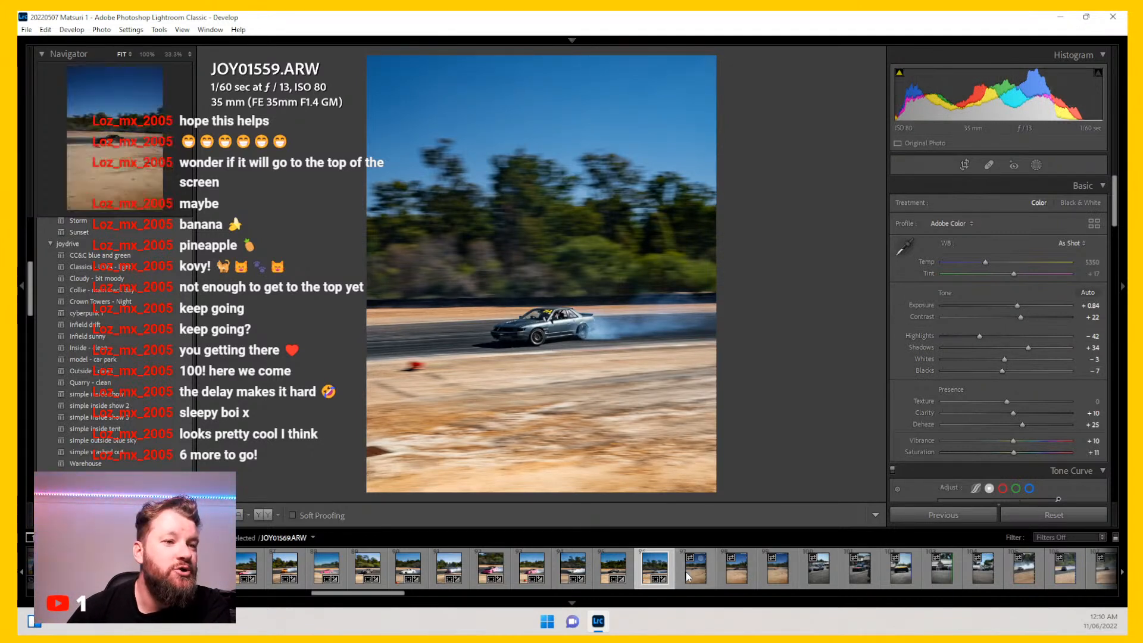
pyautogui.scroll(-5, 910, 352)
pyautogui.scroll(-5, 910, 352)
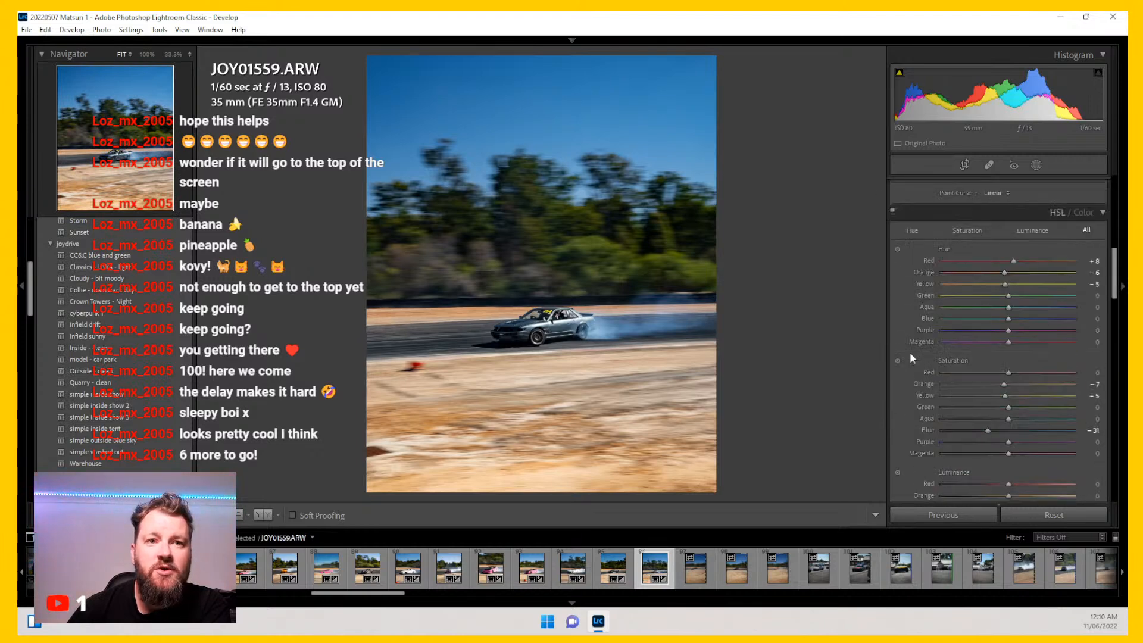
pyautogui.click(983, 338)
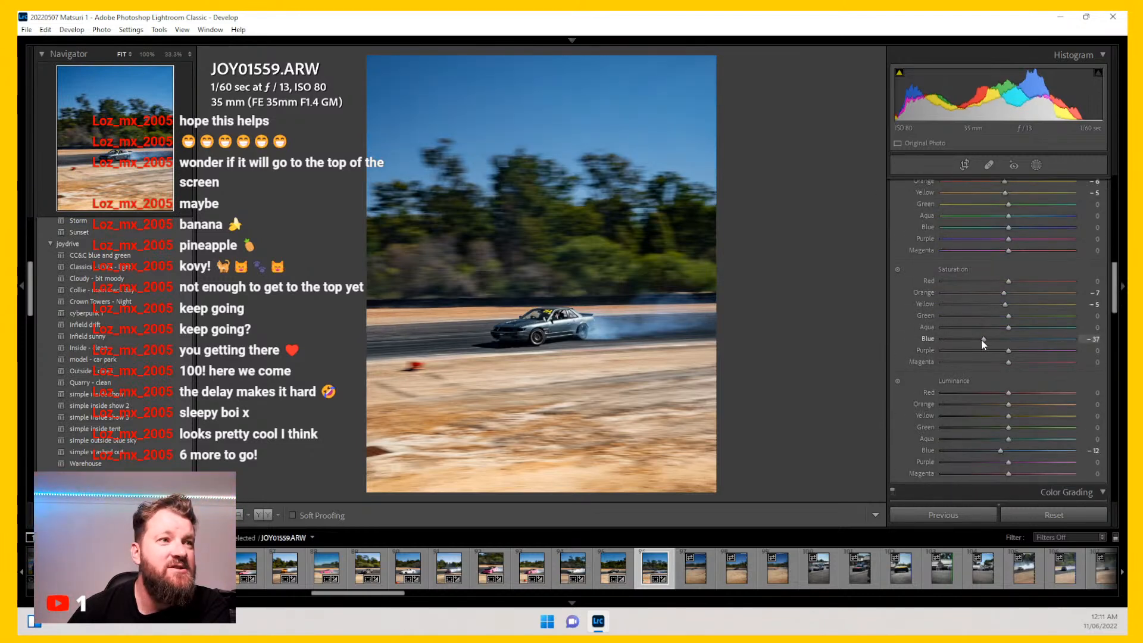
# Step: Warm the white balance Temp of JOY01559 to 5620
pyautogui.scroll(8, 915, 398)
pyautogui.scroll(3, 914, 402)
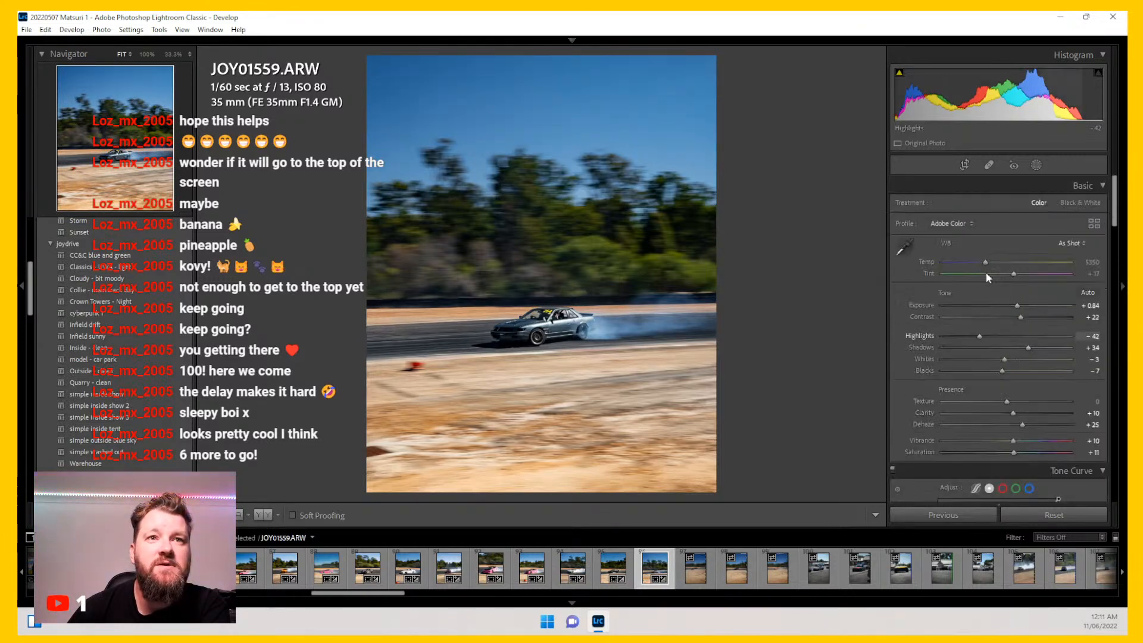
pyautogui.moveTo(991, 268); pyautogui.dragTo(993, 268)
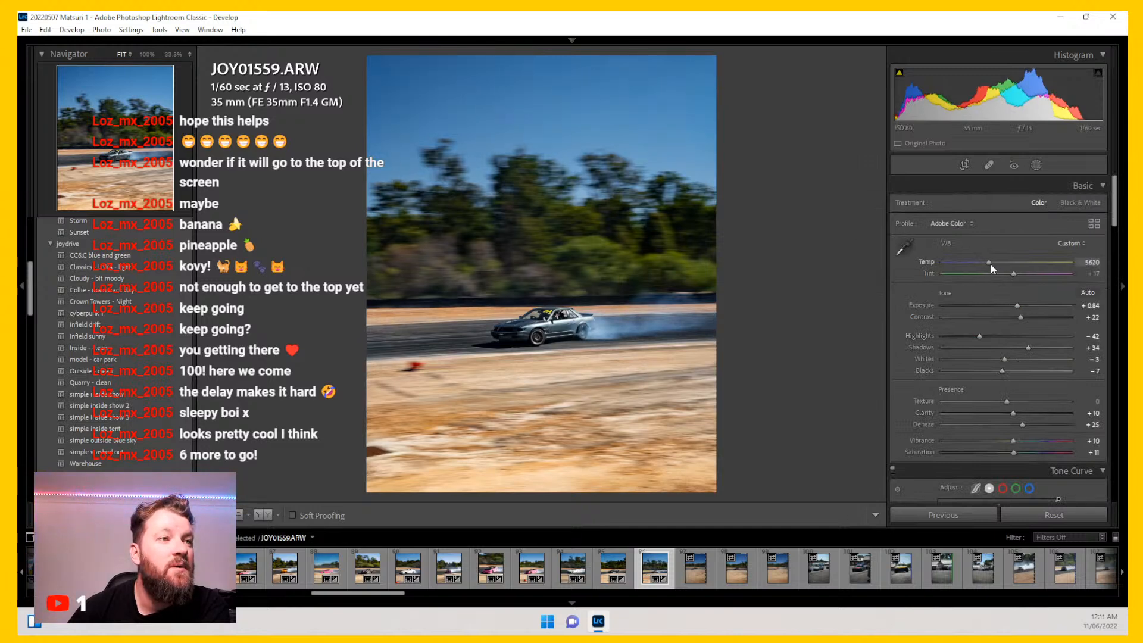
# Step: Open photo JOY01569 and crop it to 4 x 5 / 8 x 10, sizing and positioning the crop around the car
pyautogui.click(698, 583)
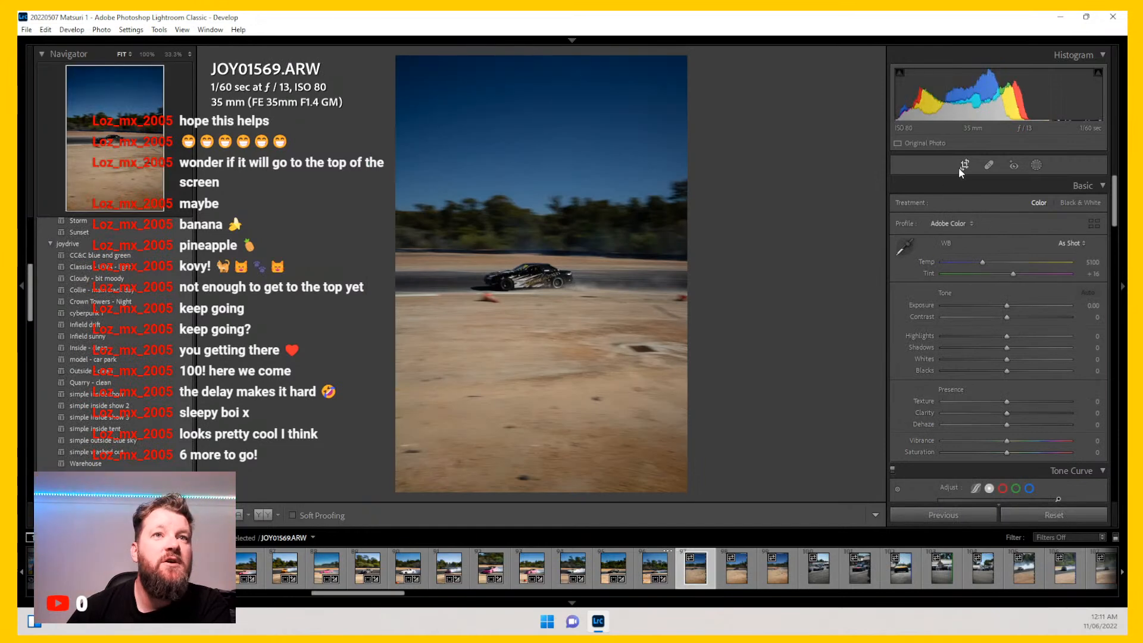
pyautogui.press('r')
pyautogui.click(1063, 202)
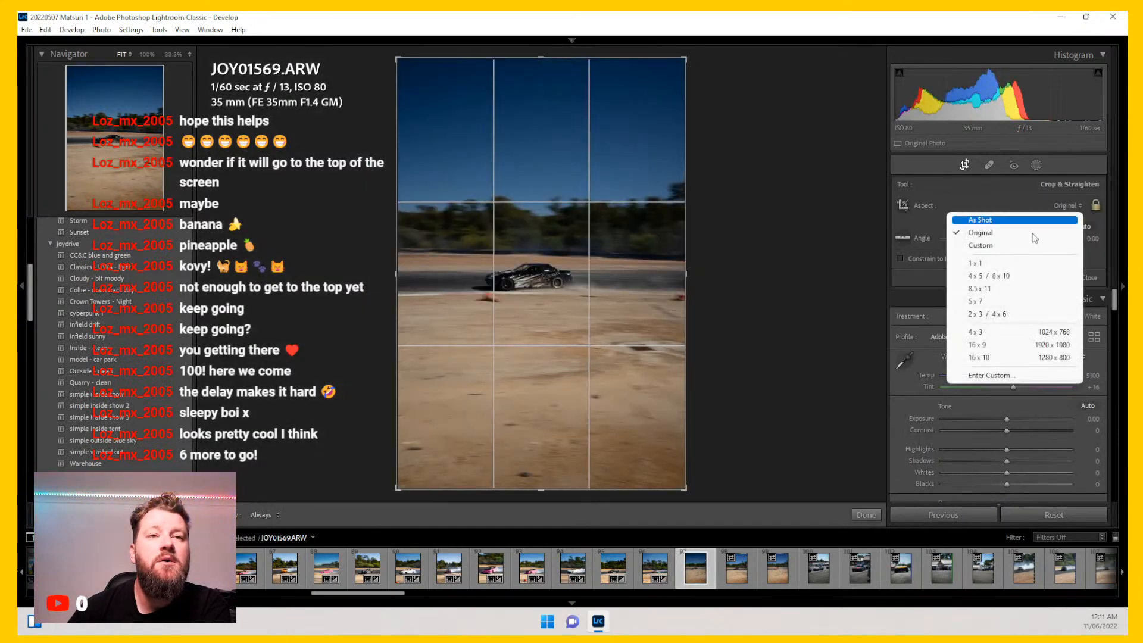
pyautogui.click(1000, 275)
pyautogui.moveTo(685, 454); pyautogui.dragTo(647, 456)
pyautogui.moveTo(625, 324); pyautogui.dragTo(581, 278)
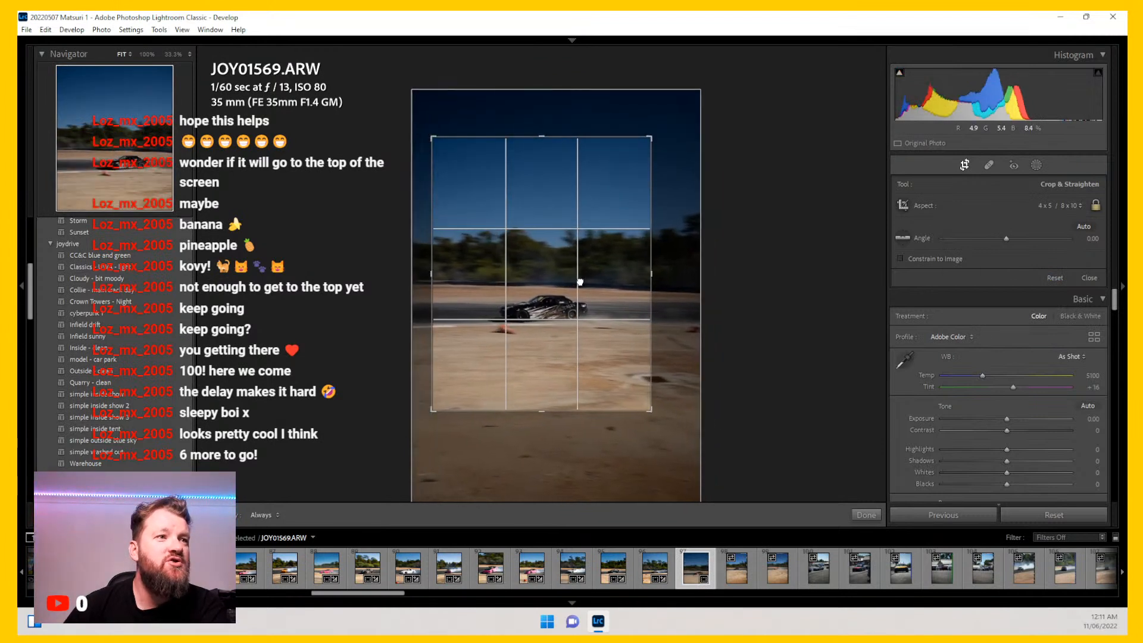
pyautogui.moveTo(669, 110); pyautogui.dragTo(663, 110)
pyautogui.moveTo(604, 284); pyautogui.dragTo(600, 282)
pyautogui.press('Return')
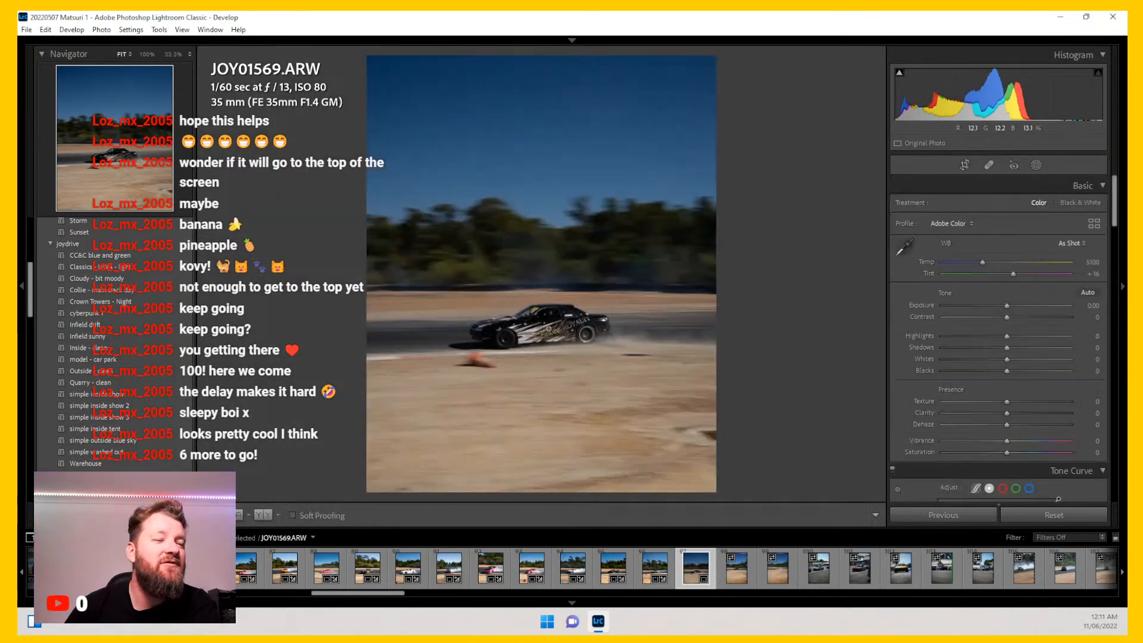
# Step: Inspect JOY01569 at full zoom and remove it from the catalog
pyautogui.click(545, 333)
pyautogui.click(544, 333)
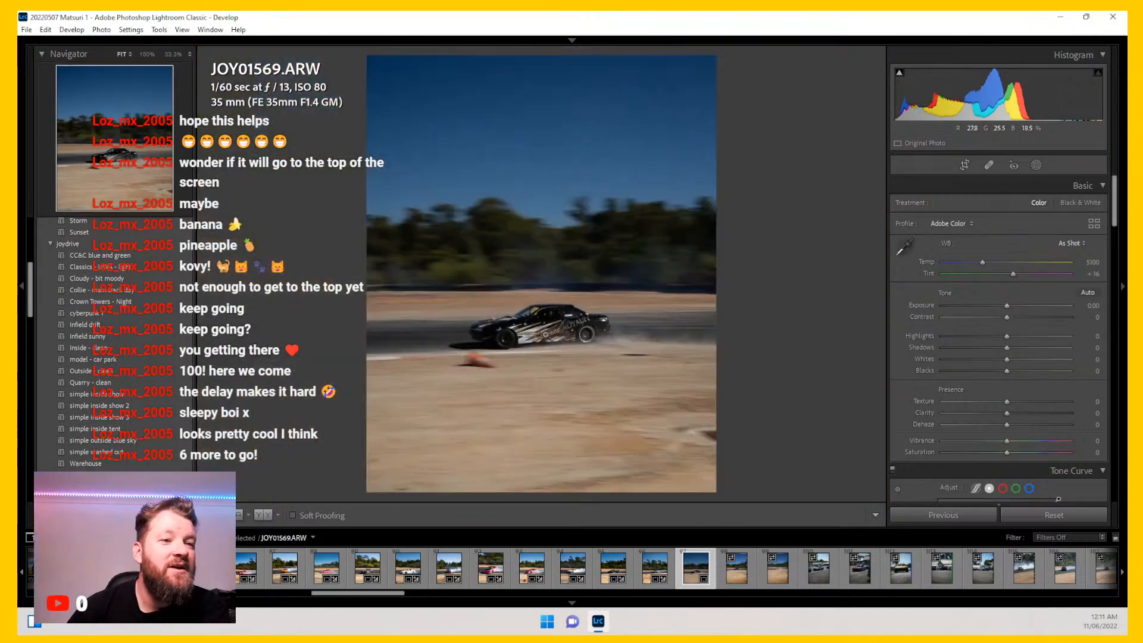
pyautogui.press('Delete')
pyautogui.press('Escape')
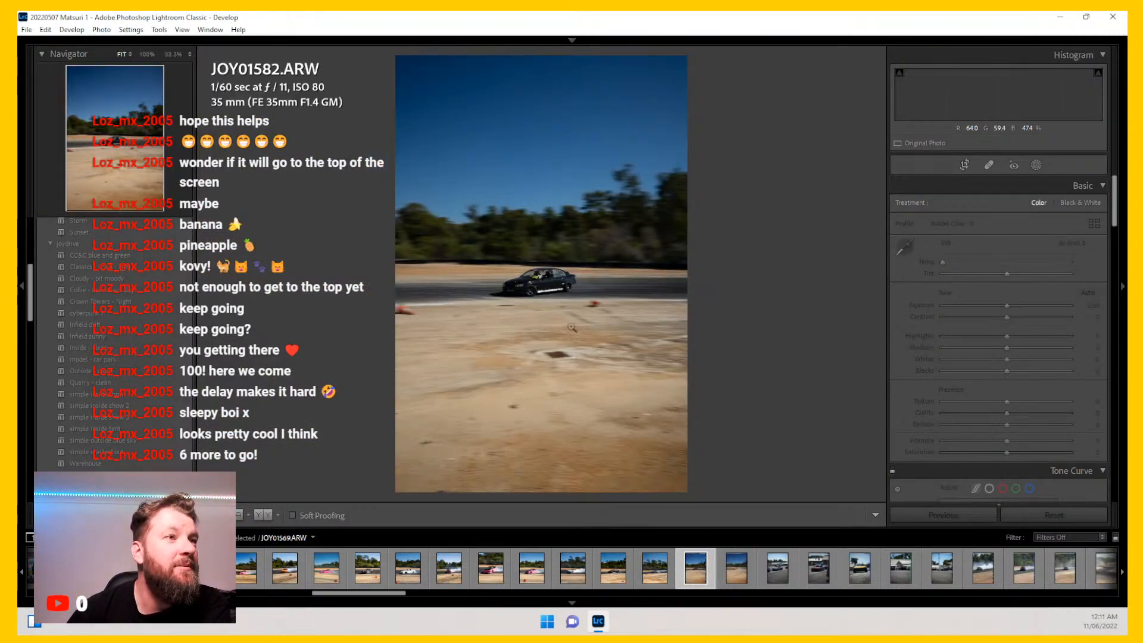
# Step: Compare JOY01582 at full zoom against JOY01534, then remove JOY01582 from the catalog
pyautogui.click(538, 279)
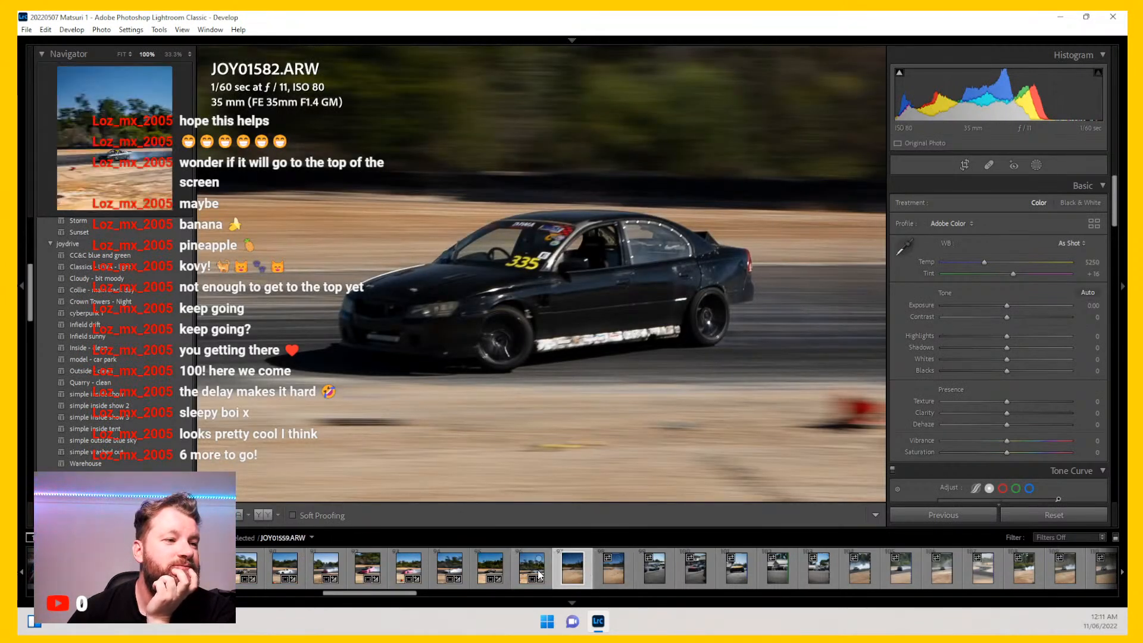
pyautogui.click(500, 575)
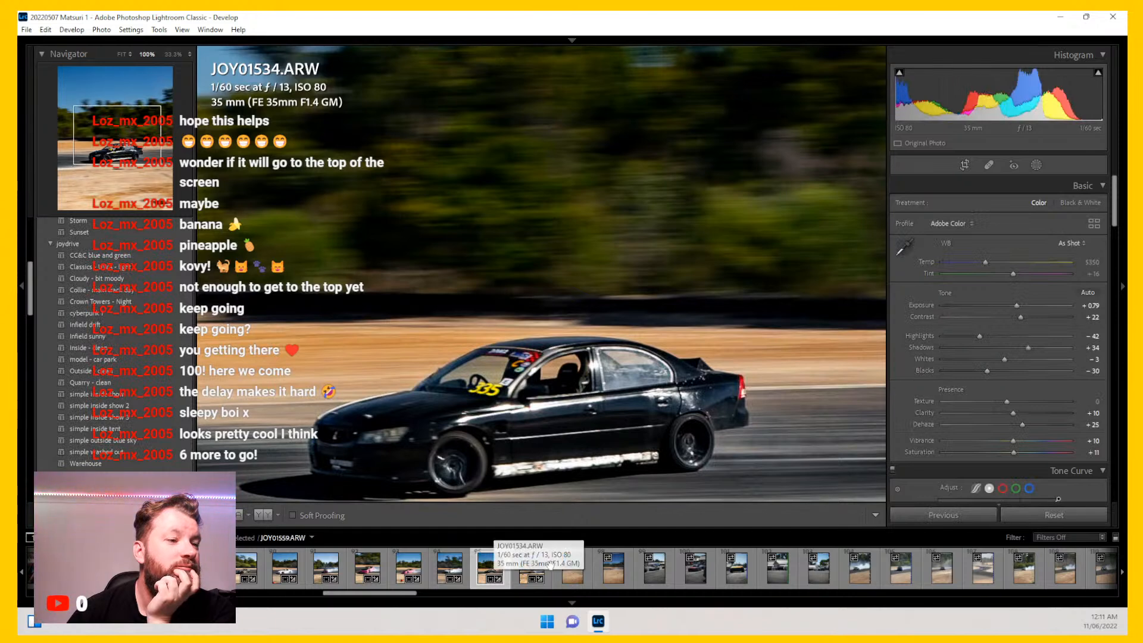
pyautogui.click(572, 575)
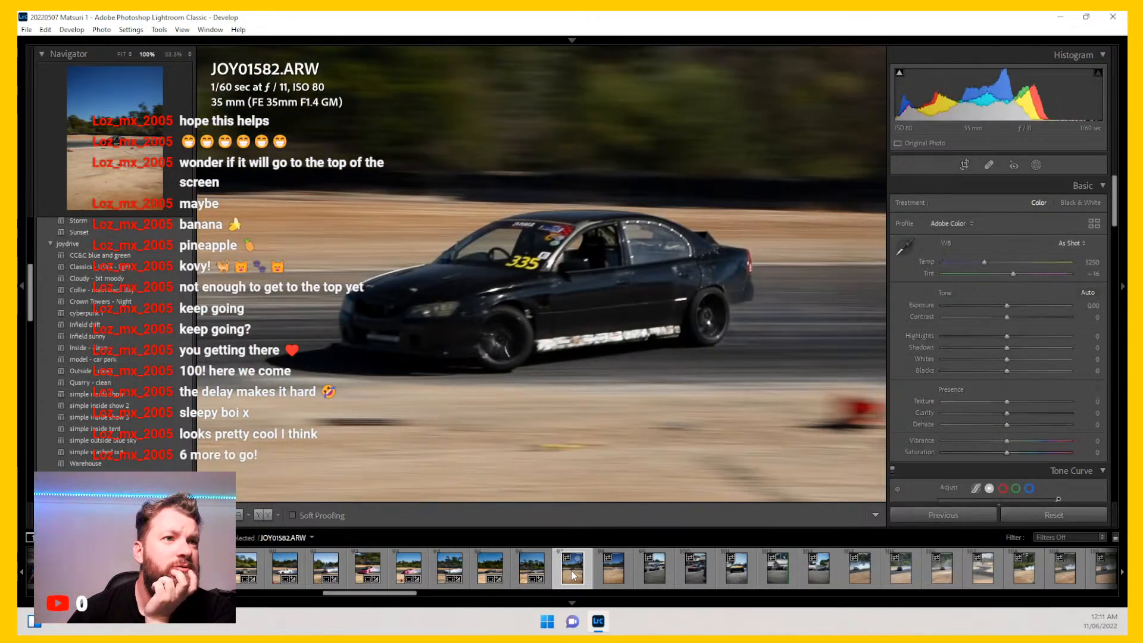
pyautogui.press('Delete')
pyautogui.press('Return')
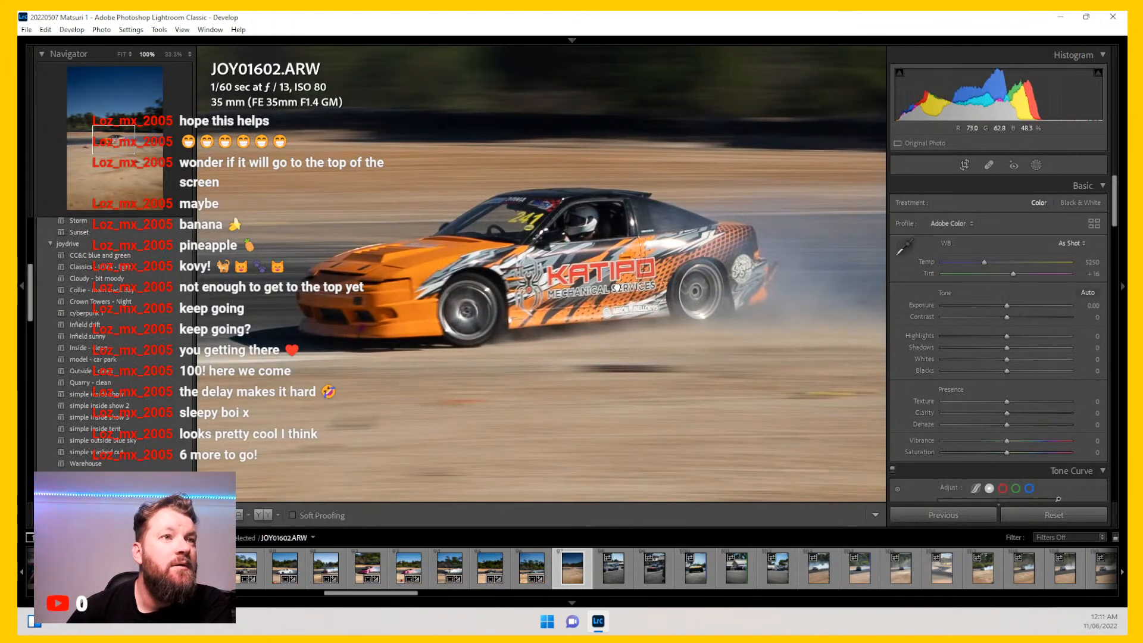
# Step: Crop JOY01602 to 4 x 5 / 8 x 10, sizing and positioning the crop around the car
pyautogui.press('r')
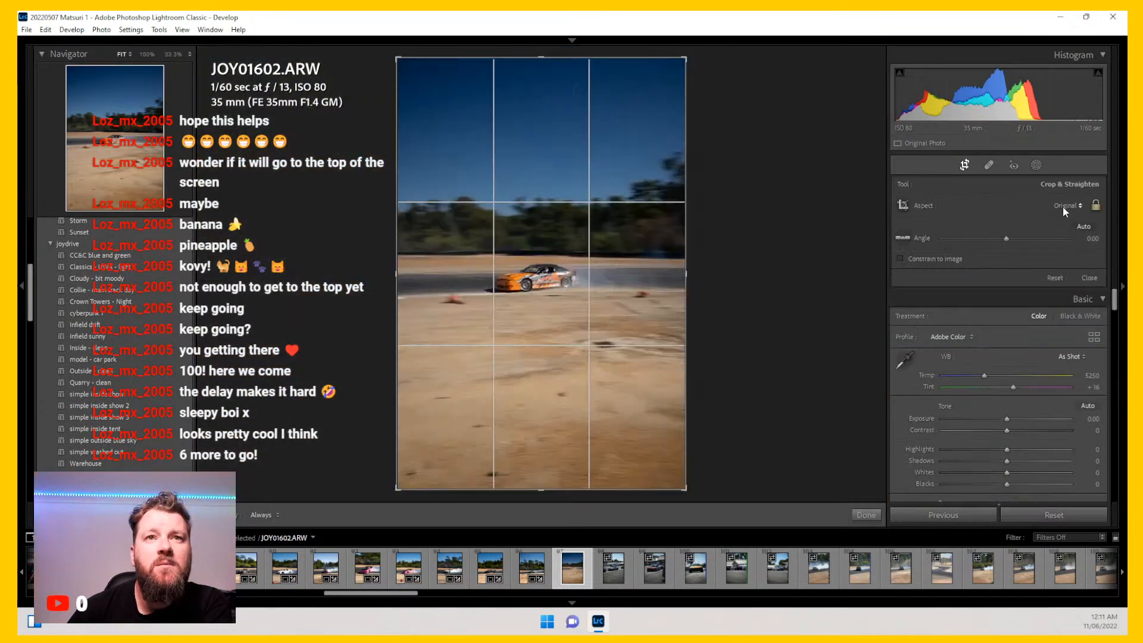
pyautogui.click(1063, 206)
pyautogui.click(1012, 280)
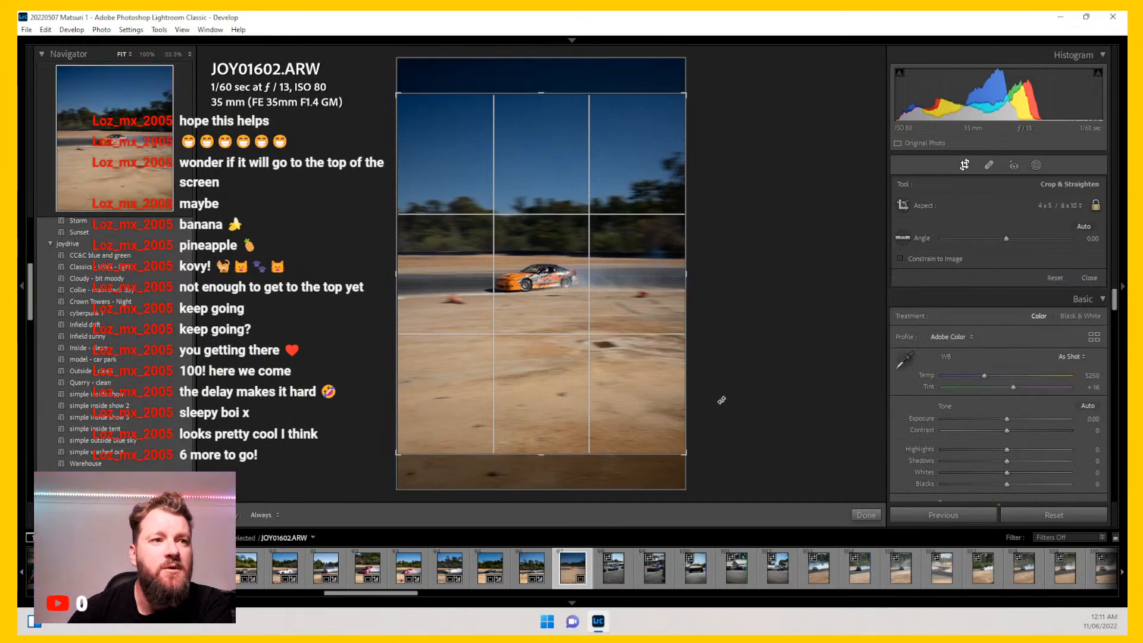
pyautogui.moveTo(685, 452); pyautogui.dragTo(619, 456)
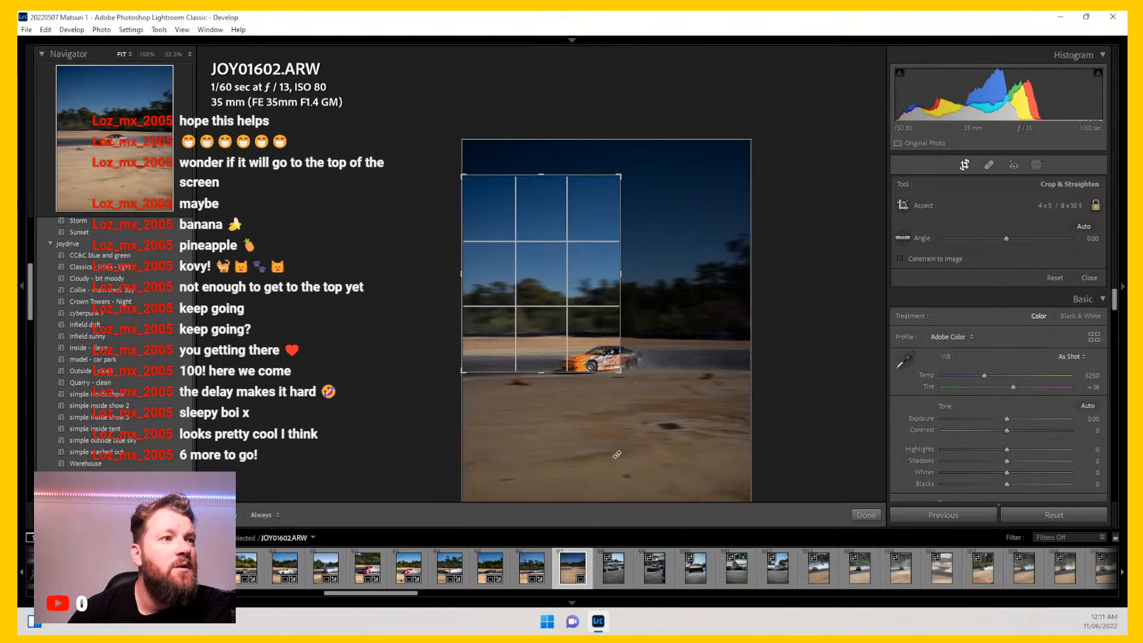
pyautogui.moveTo(544, 281); pyautogui.dragTo(483, 213)
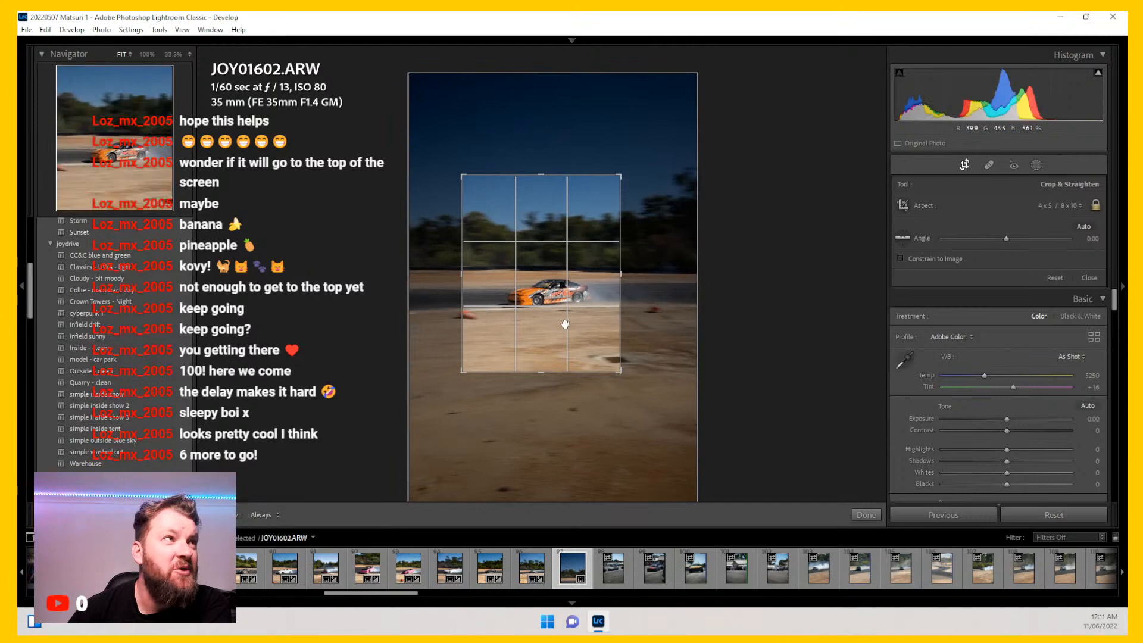
pyautogui.moveTo(620, 372); pyautogui.dragTo(602, 349)
pyautogui.moveTo(534, 270); pyautogui.dragTo(521, 258)
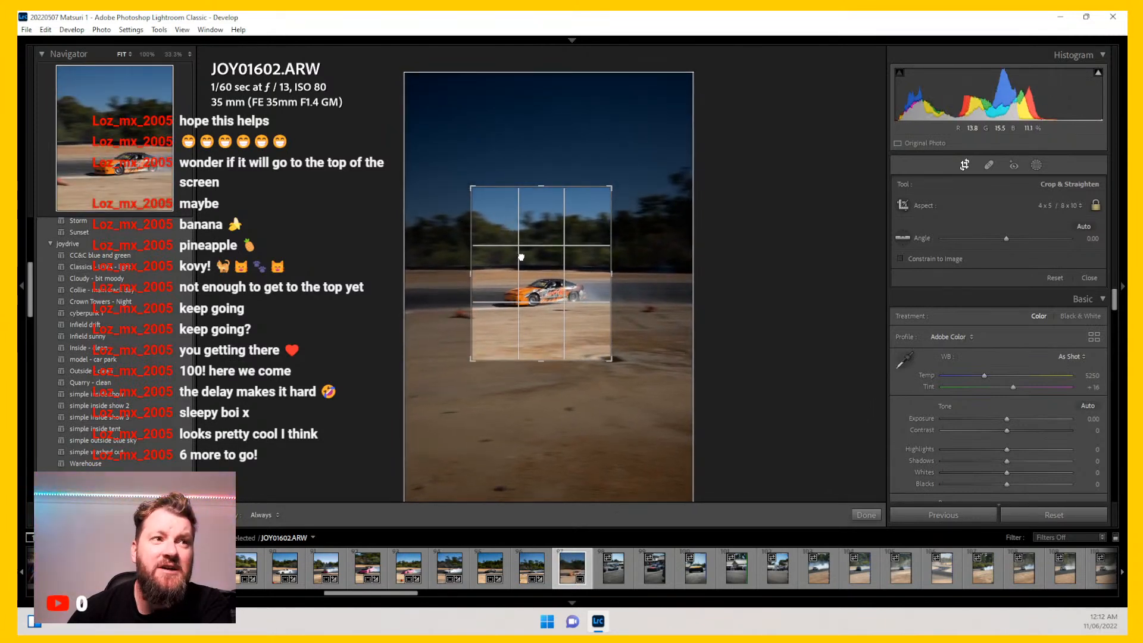
pyautogui.press('Return')
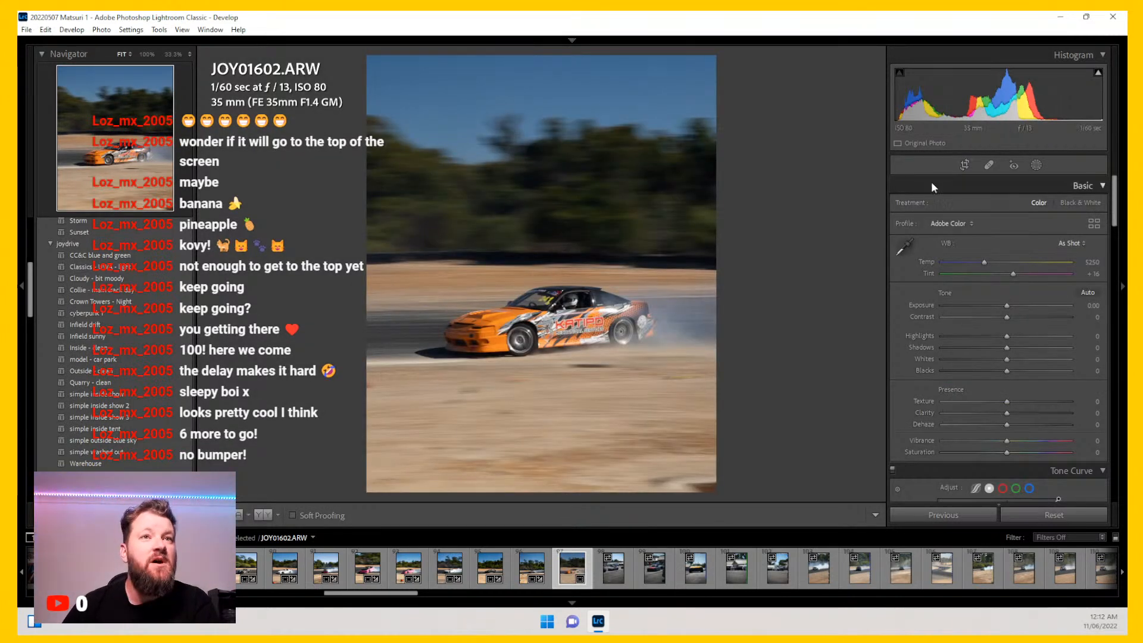
pyautogui.click(964, 165)
pyautogui.moveTo(598, 285); pyautogui.dragTo(593, 282)
pyautogui.press('Return')
# Step: Apply the Collie - main track day preset to JOY01602 and set Exposure to +0.66
pyautogui.click(539, 318)
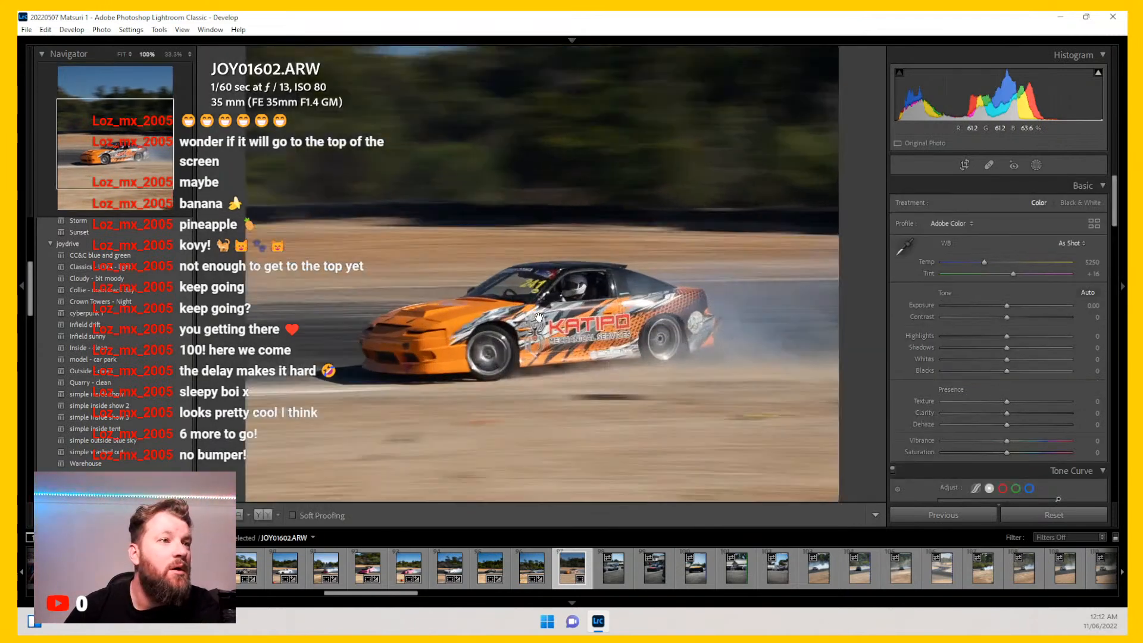
pyautogui.click(540, 322)
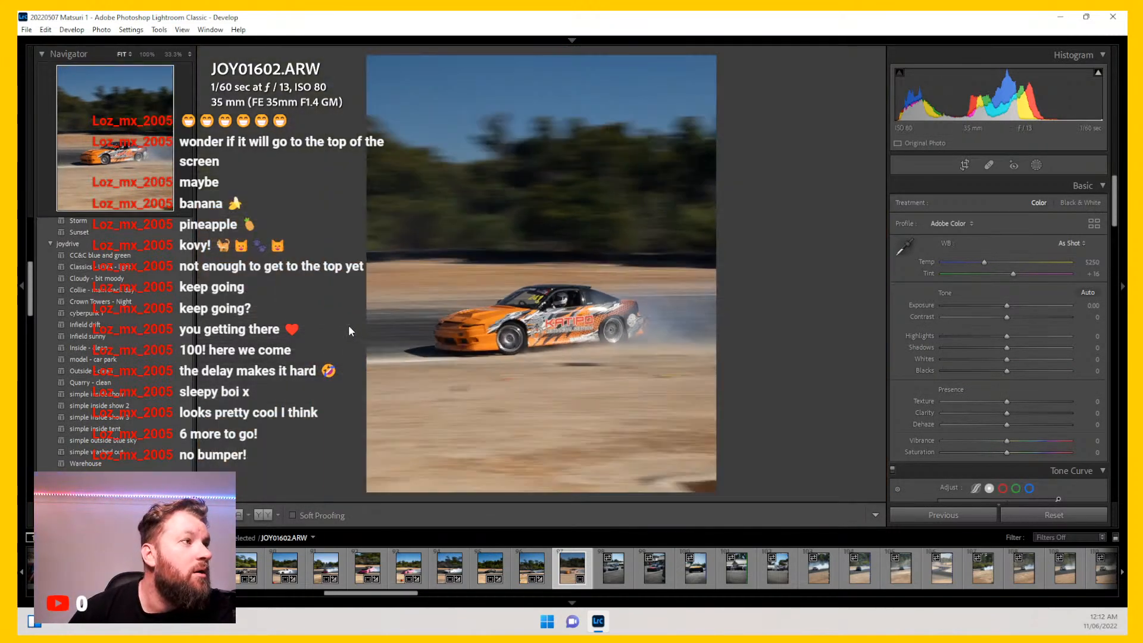
pyautogui.click(167, 288)
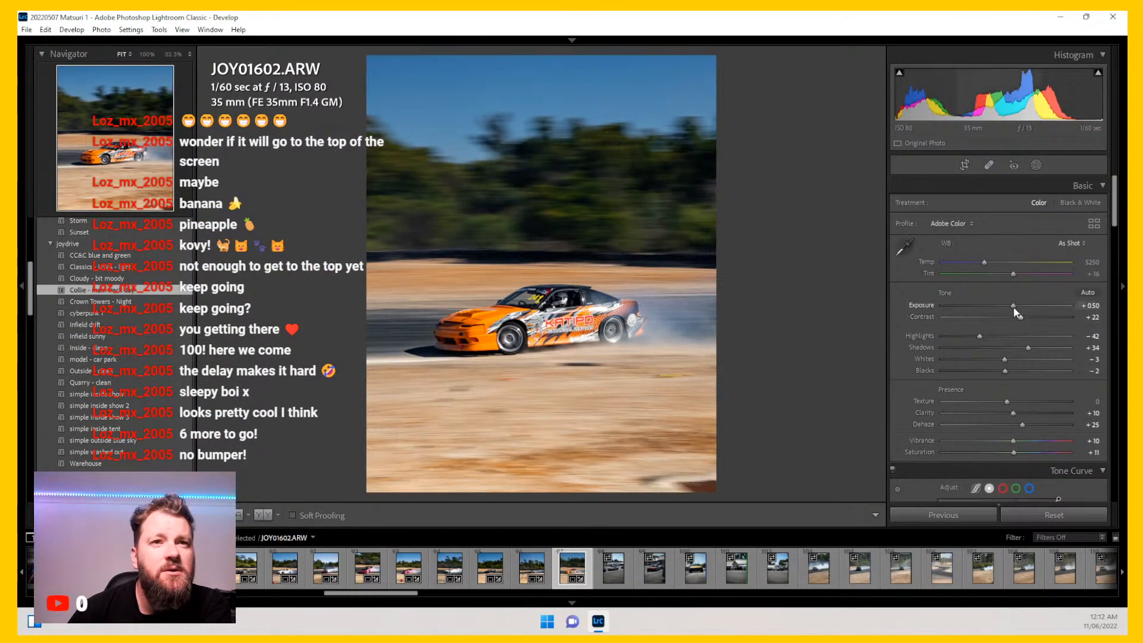
pyautogui.moveTo(1014, 306); pyautogui.dragTo(1015, 306)
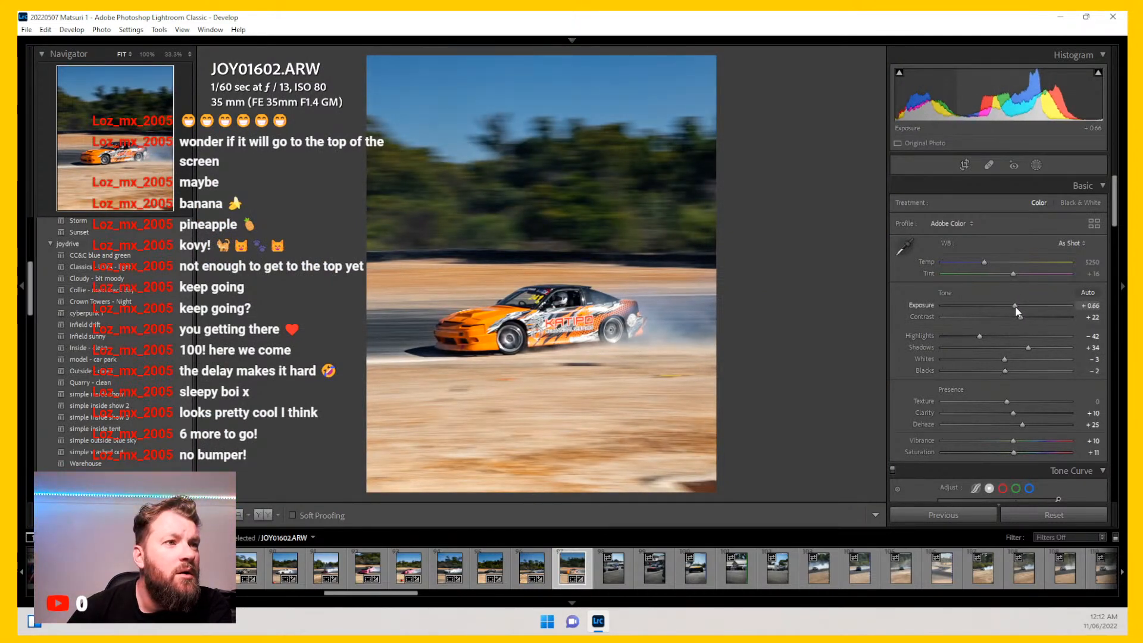
# Step: Add two tone curve points to JOY01602, one near input 188 / output 196 and one near input 69 / output 61
pyautogui.scroll(-10, 922, 388)
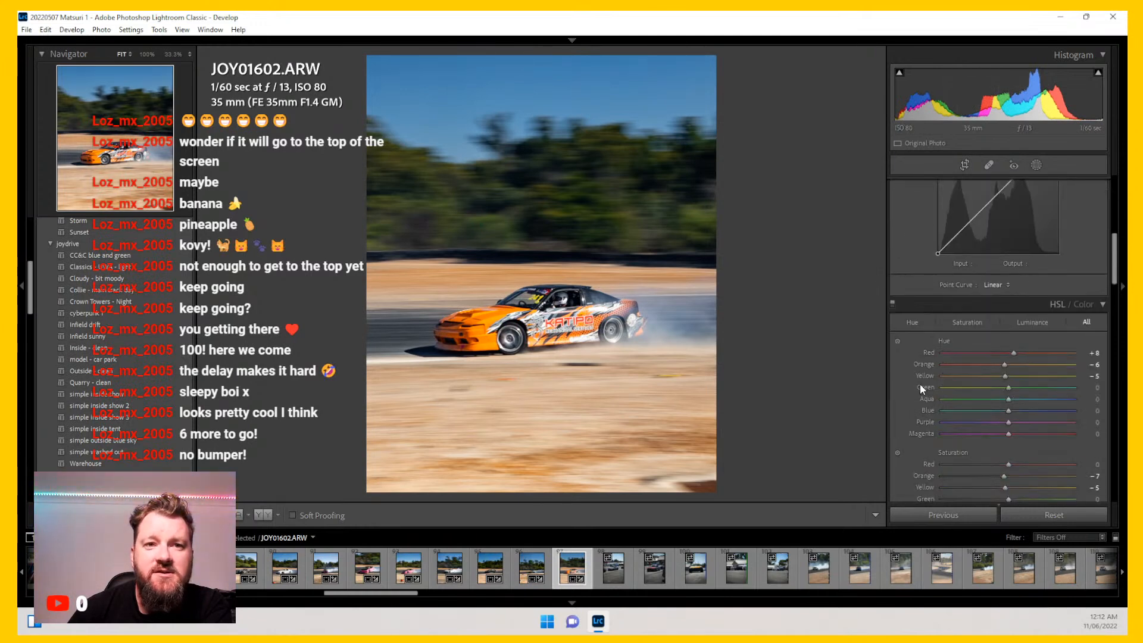
pyautogui.moveTo(1005, 384)
pyautogui.mouseDown()
pyautogui.moveTo(1014, 396)
pyautogui.moveTo(1003, 396)
pyautogui.mouseUp()
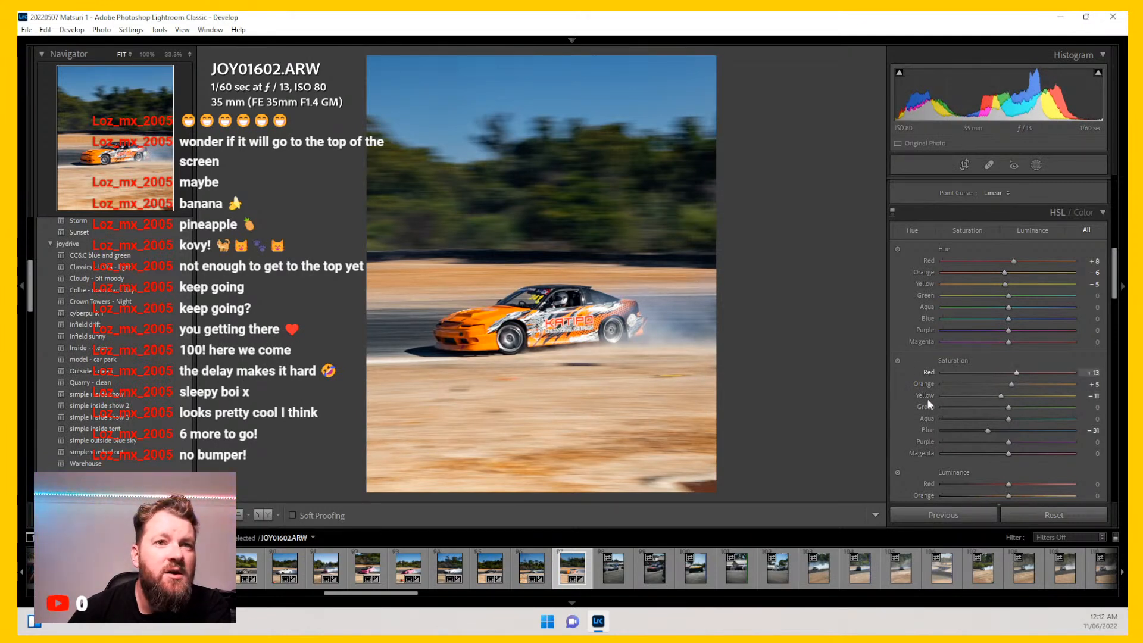
pyautogui.scroll(5, 913, 418)
pyautogui.scroll(3, 913, 418)
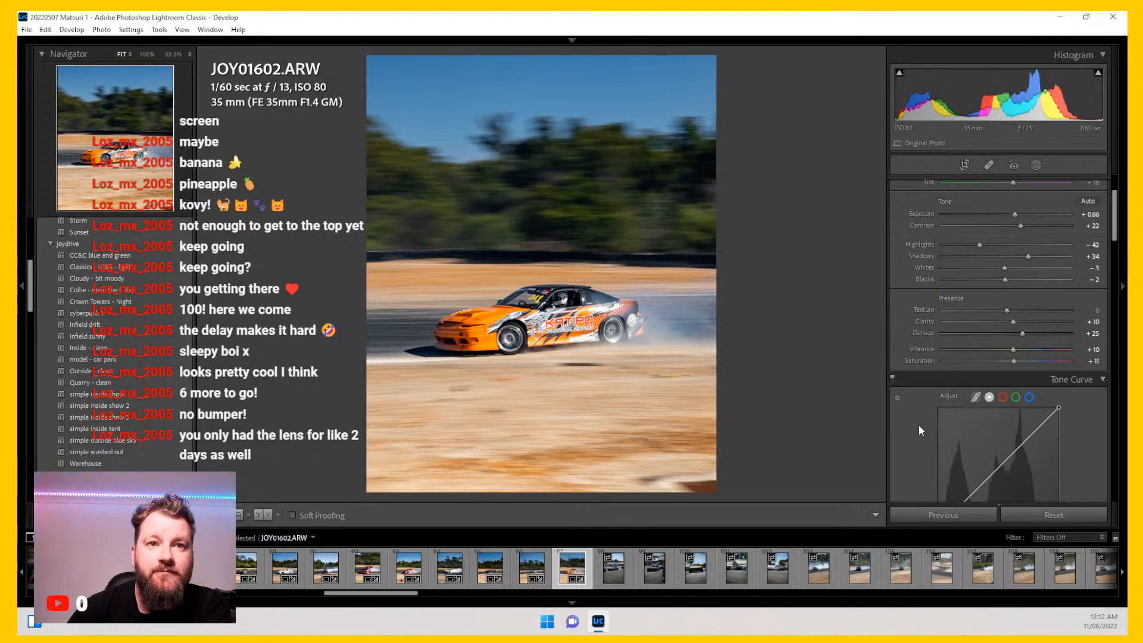
pyautogui.scroll(-2, 922, 425)
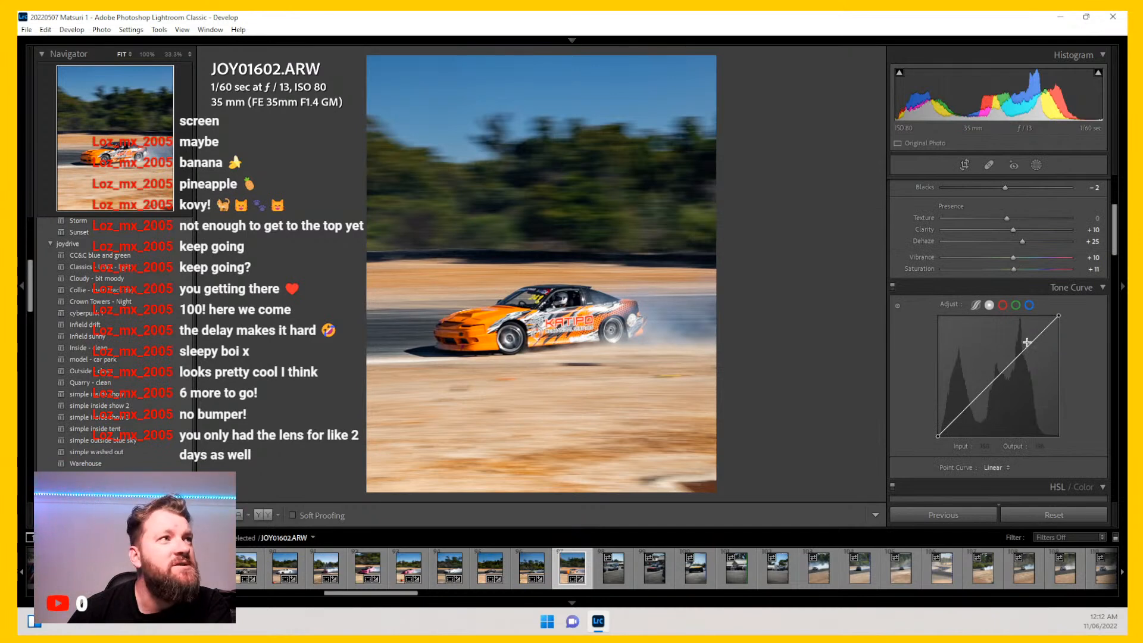
pyautogui.click(1027, 343)
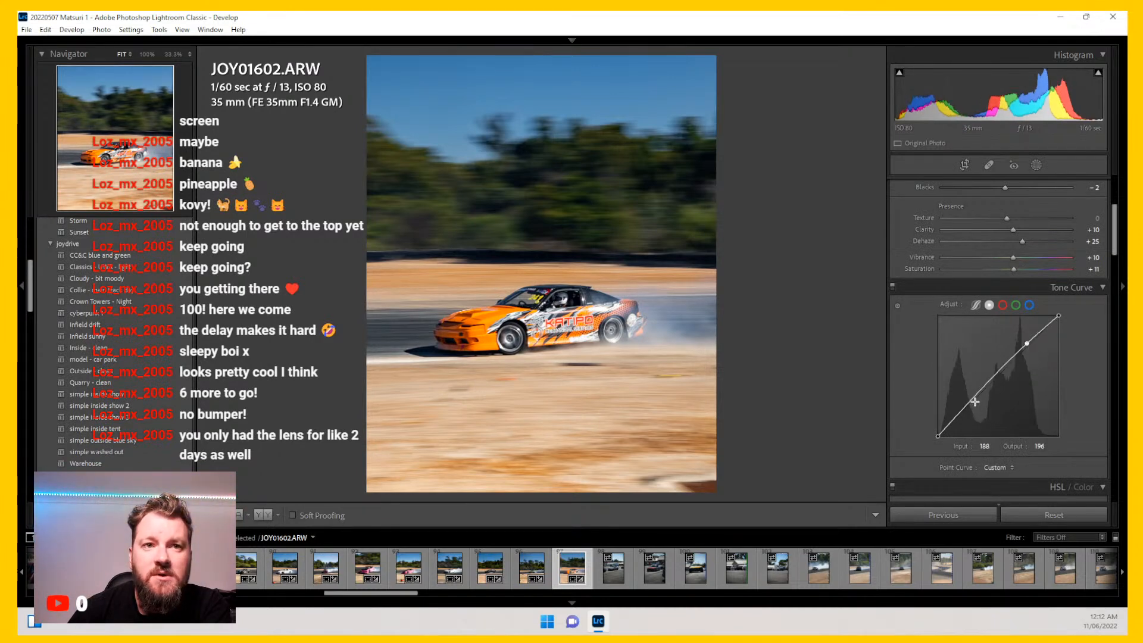
pyautogui.moveTo(970, 406); pyautogui.dragTo(971, 408)
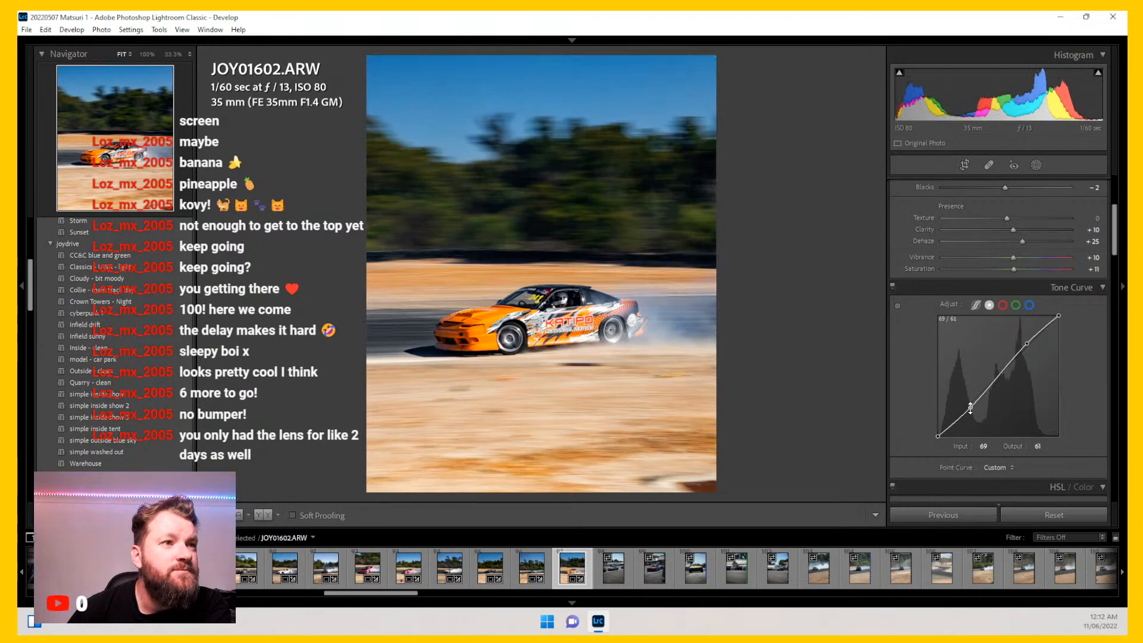
# Step: Open JOY01620 and crop it to 4 x 5 / 8 x 10 around the silver car
pyautogui.click(619, 572)
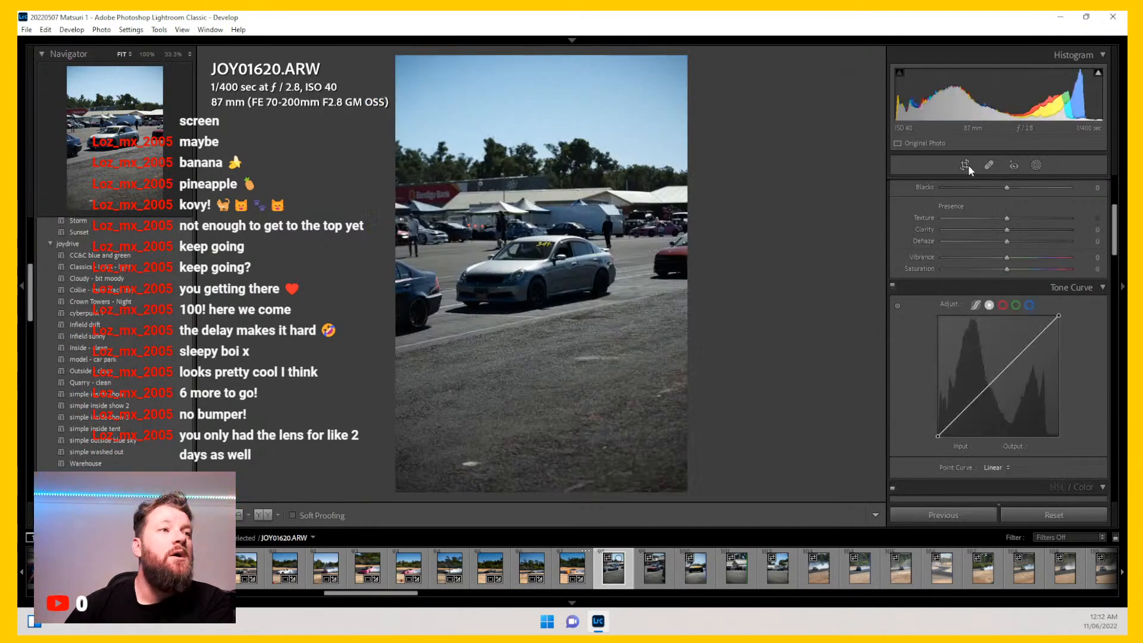
pyautogui.click(965, 164)
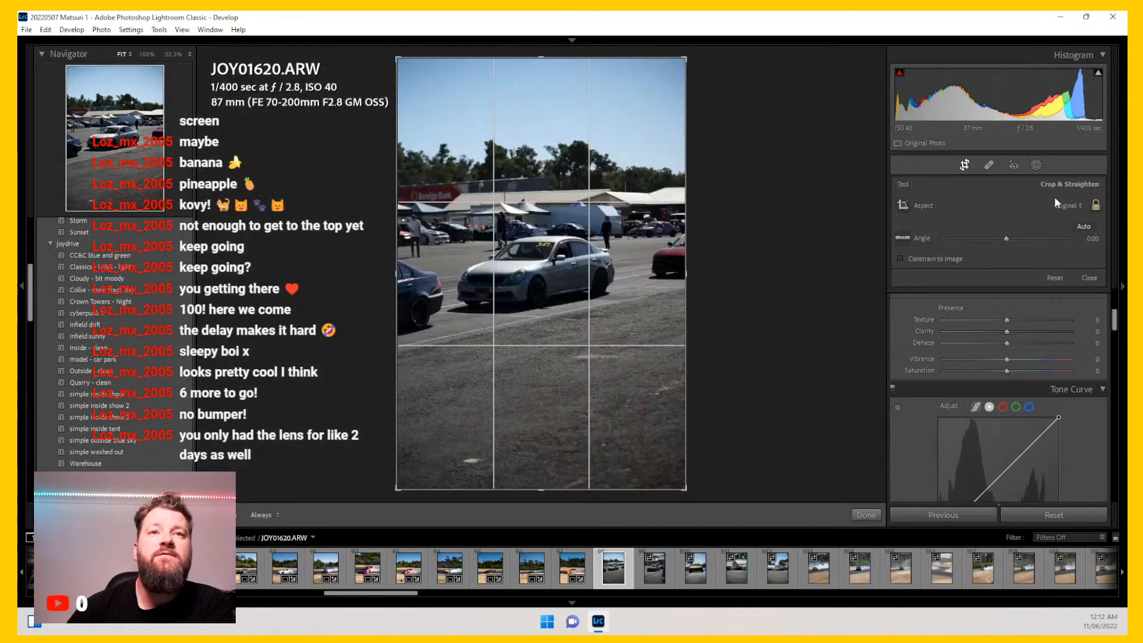
pyautogui.click(1068, 206)
pyautogui.click(979, 280)
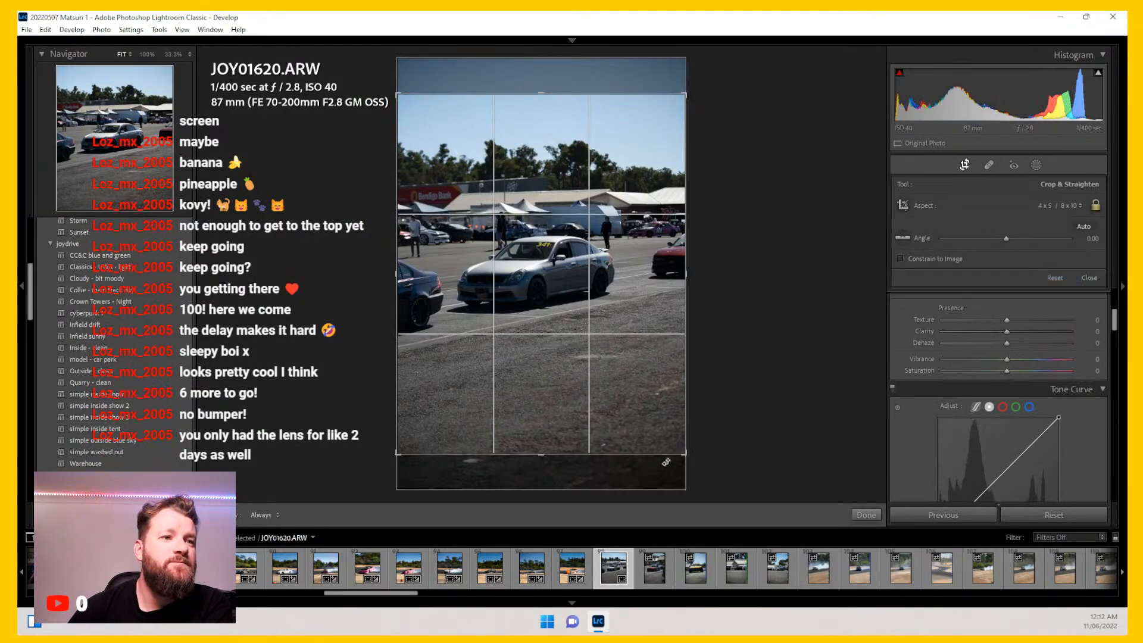
pyautogui.moveTo(683, 455); pyautogui.dragTo(641, 454)
pyautogui.moveTo(560, 311); pyautogui.dragTo(519, 268)
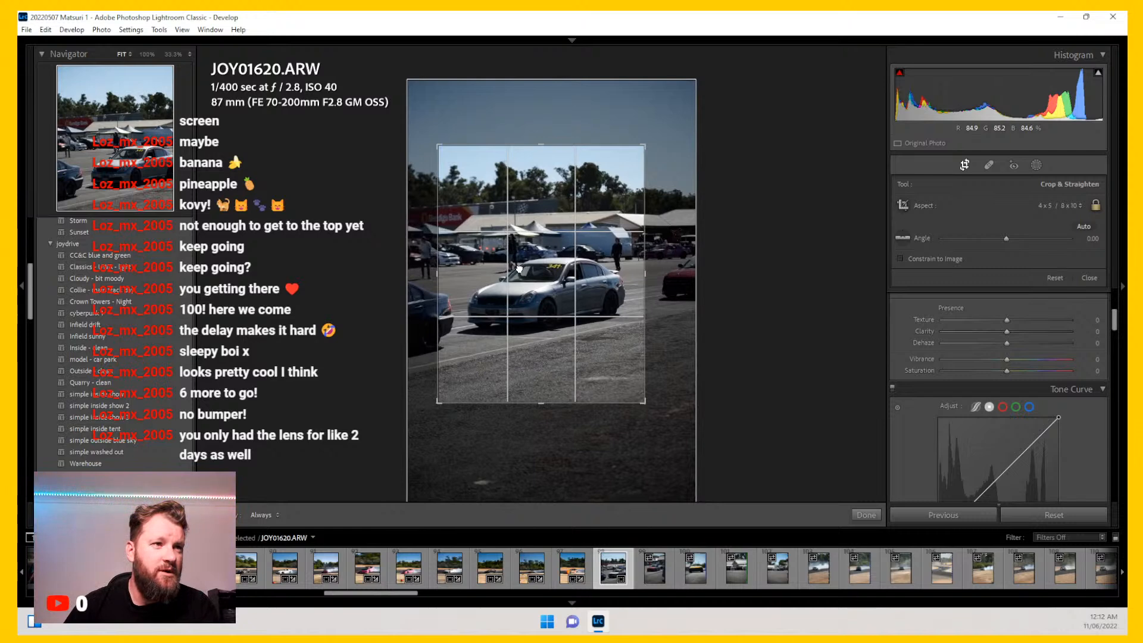
pyautogui.press('Return')
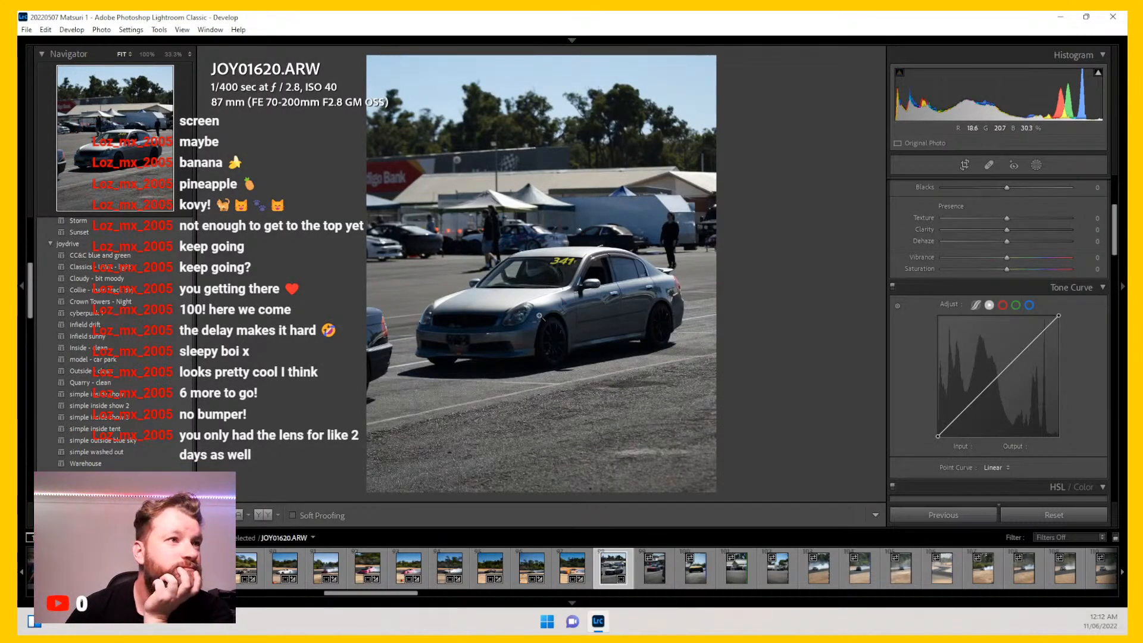
# Step: Apply the Collie - main track day preset to JOY01620, setting Highlights -65, Shadows +45, Whites -13 and Blacks -13
pyautogui.click(517, 256)
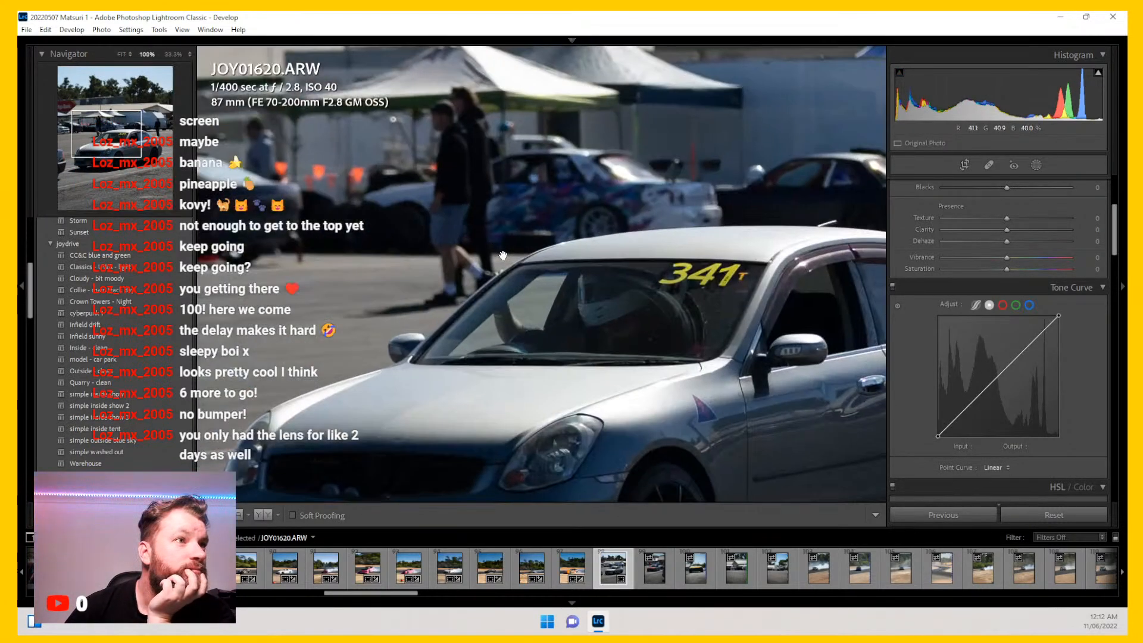
pyautogui.click(511, 265)
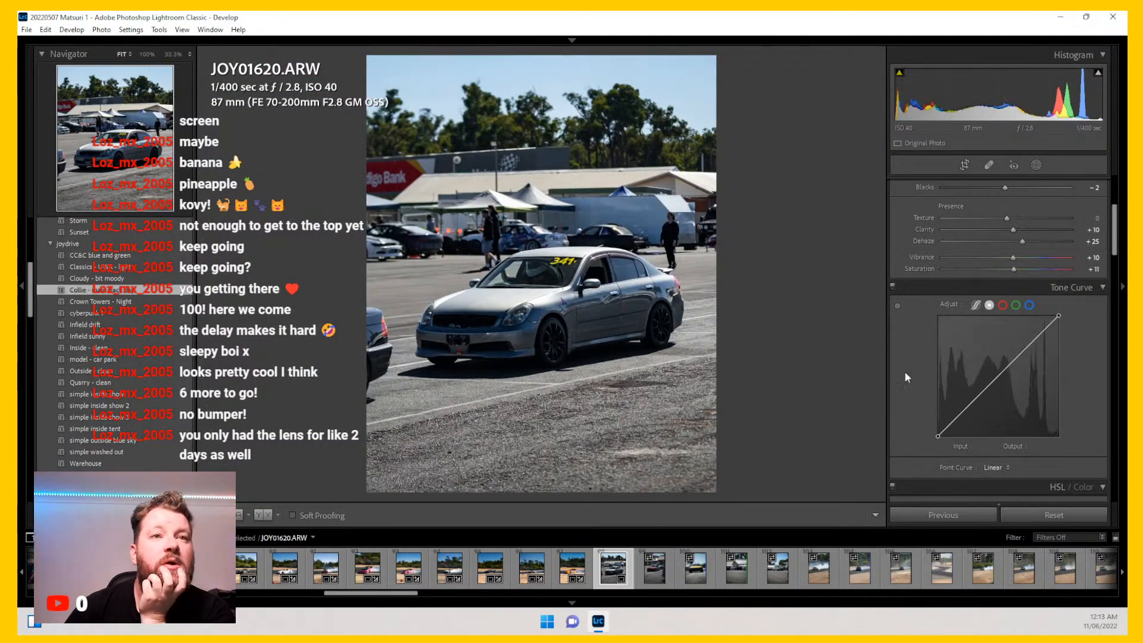
pyautogui.scroll(2, 921, 392)
pyautogui.scroll(2, 922, 397)
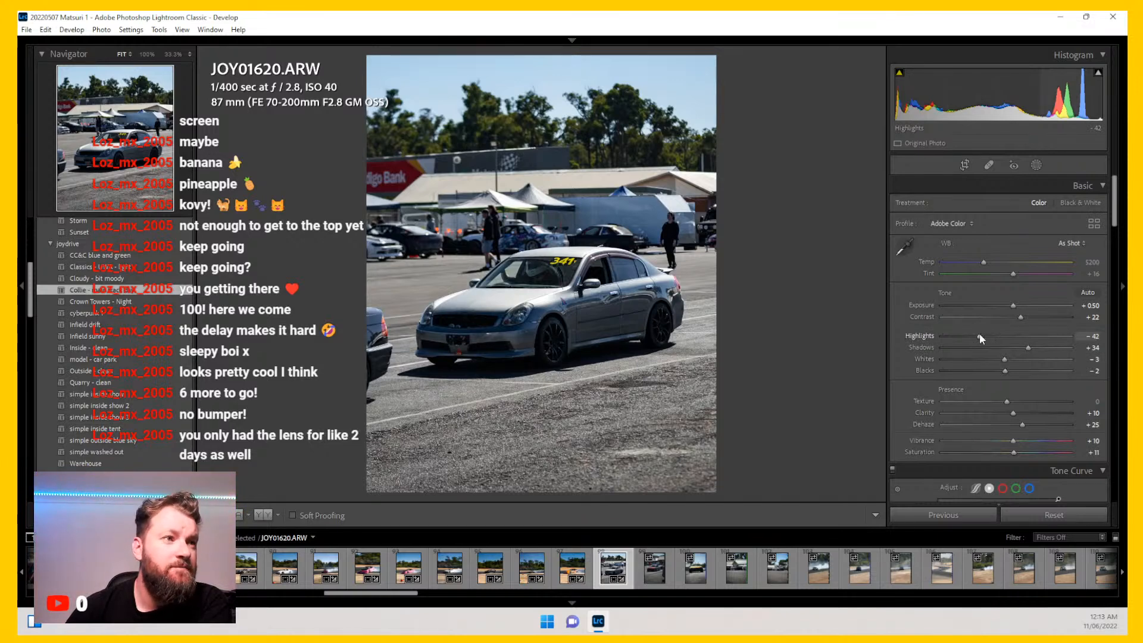
pyautogui.moveTo(974, 337); pyautogui.dragTo(998, 371)
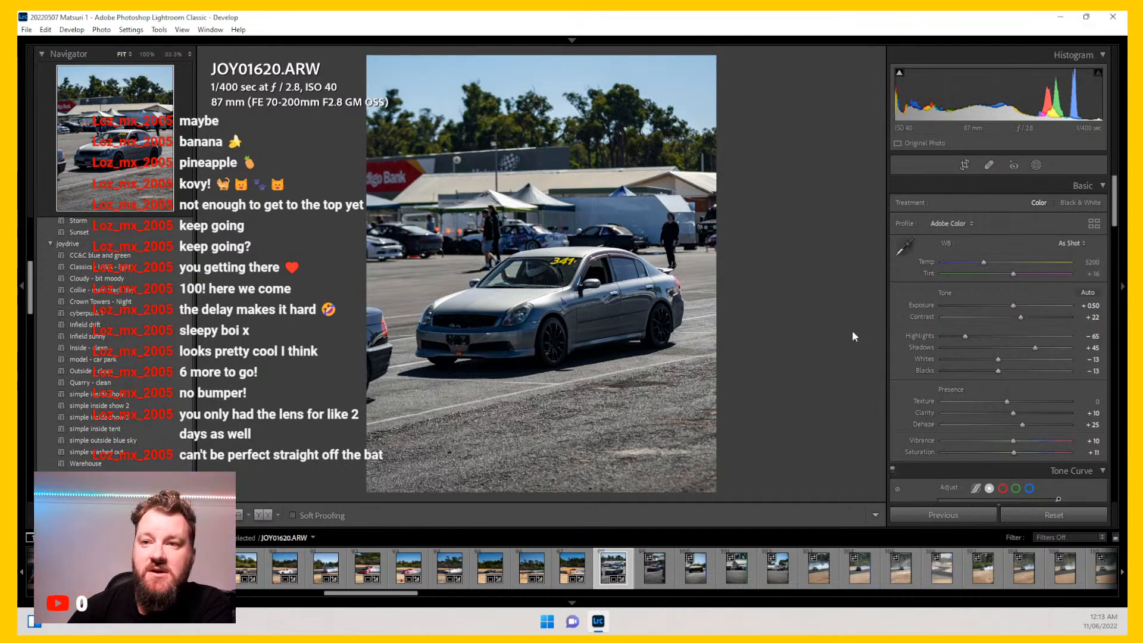
# Step: Open JOY01621 and crop it to 4 x 5 / 8 x 10 around the red car
pyautogui.click(655, 568)
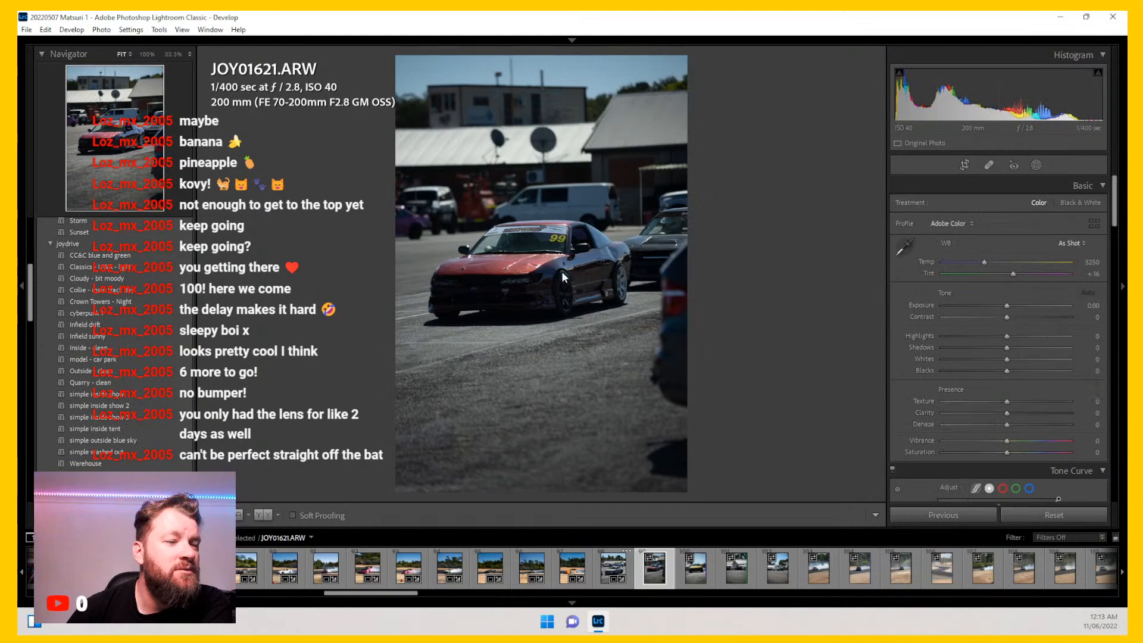
pyautogui.click(965, 166)
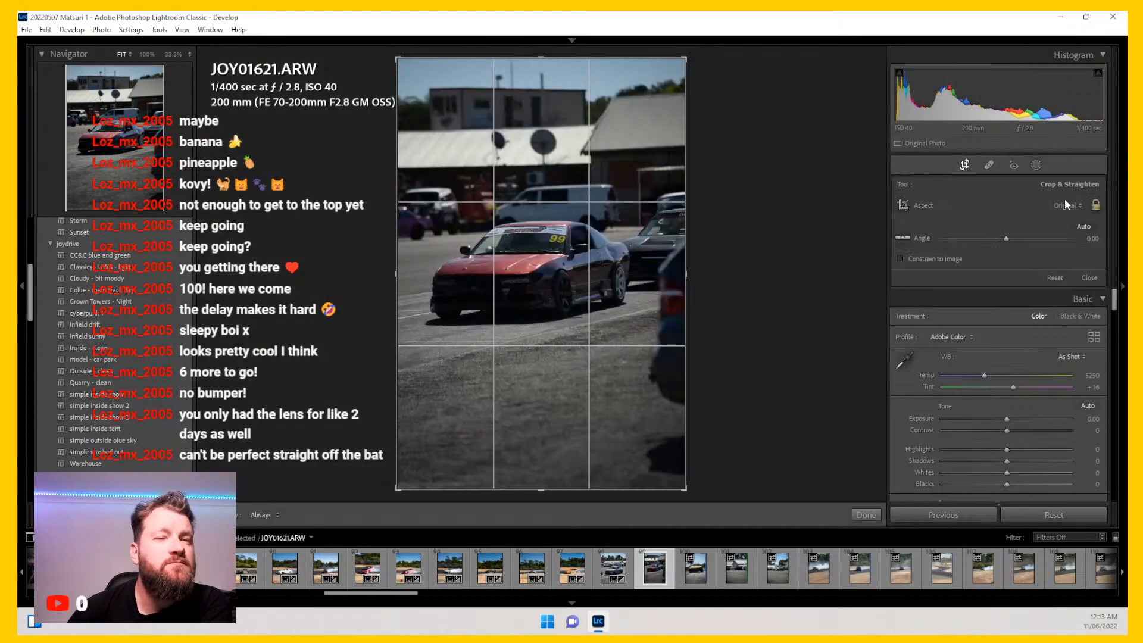
pyautogui.click(1072, 205)
pyautogui.click(992, 276)
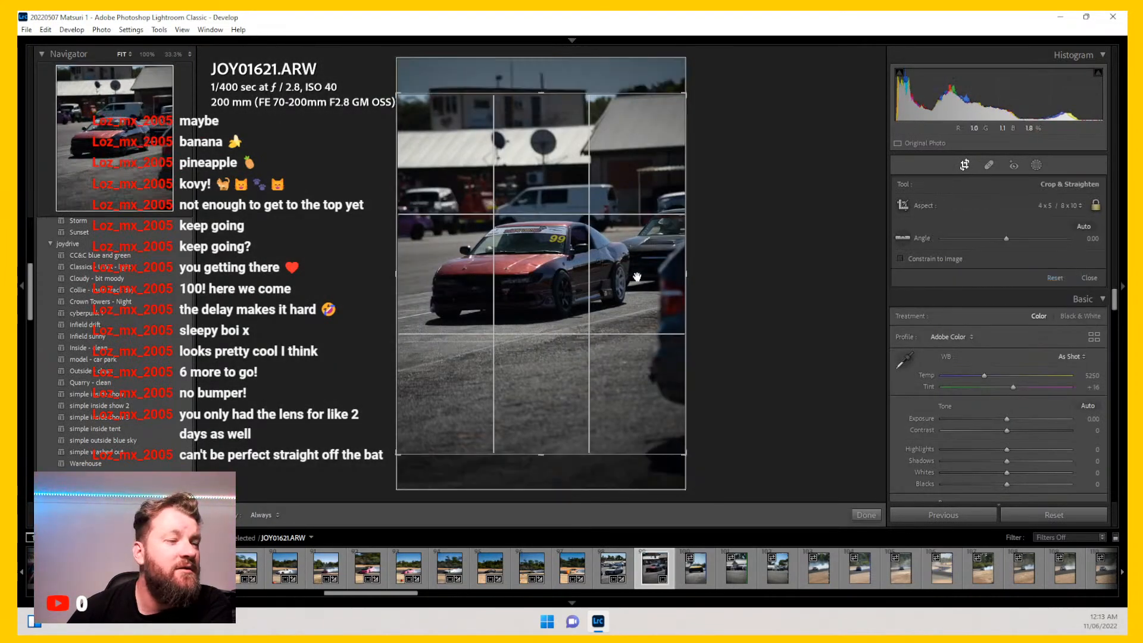
pyautogui.moveTo(684, 429); pyautogui.dragTo(667, 411)
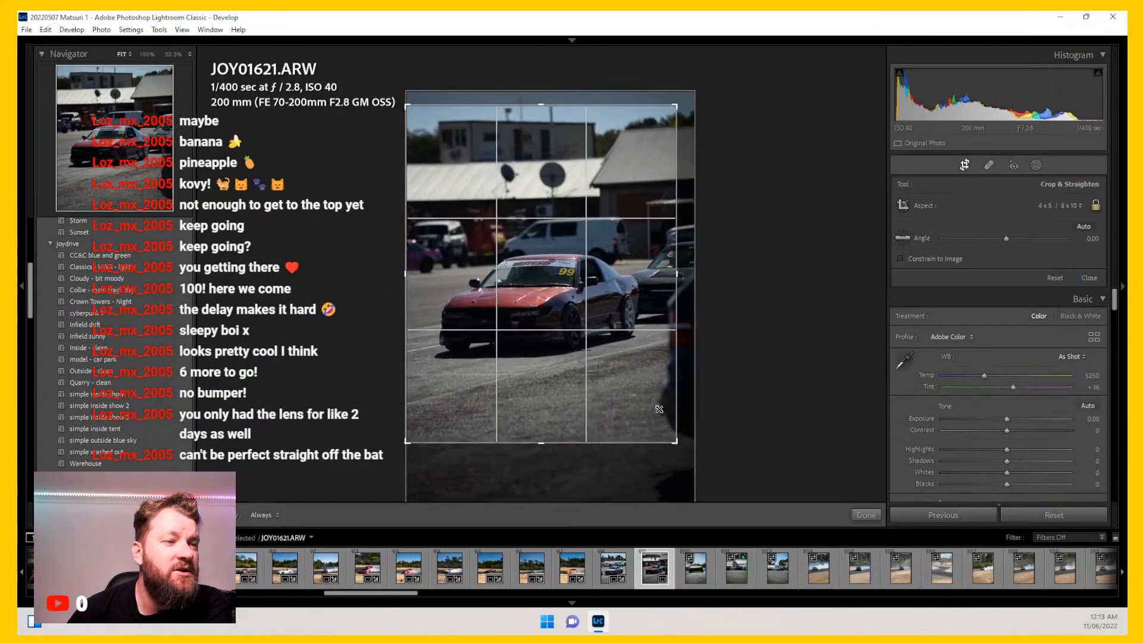
pyautogui.moveTo(630, 370); pyautogui.dragTo(632, 358)
pyautogui.press('Return')
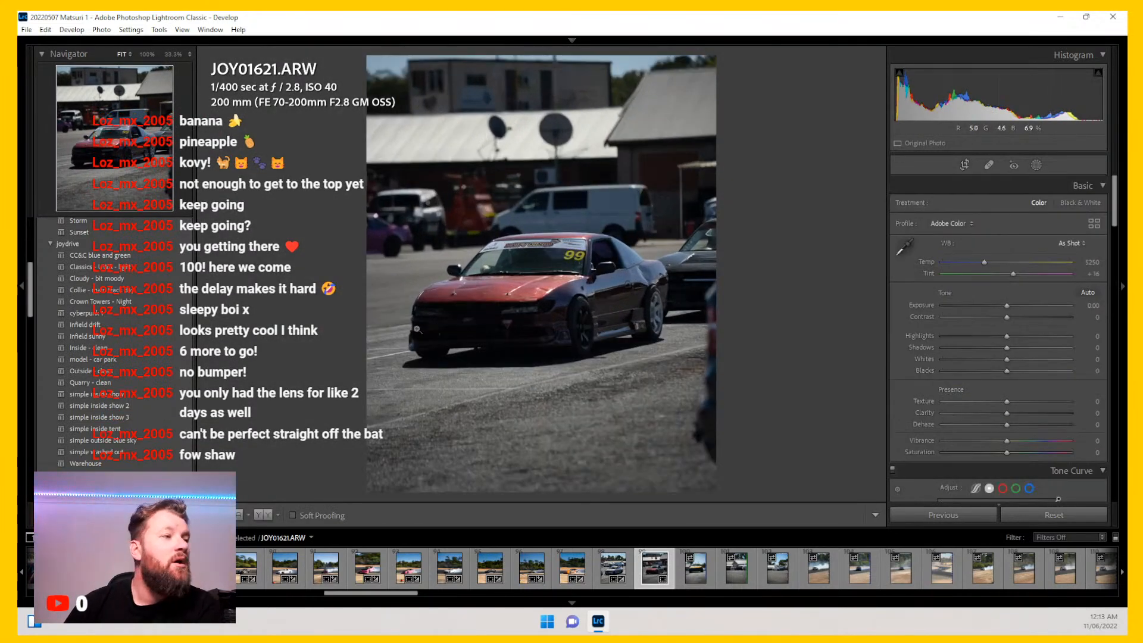
# Step: Apply the Crown Towers - Night preset to JOY01621 and lower Highlights to -92
pyautogui.click(168, 304)
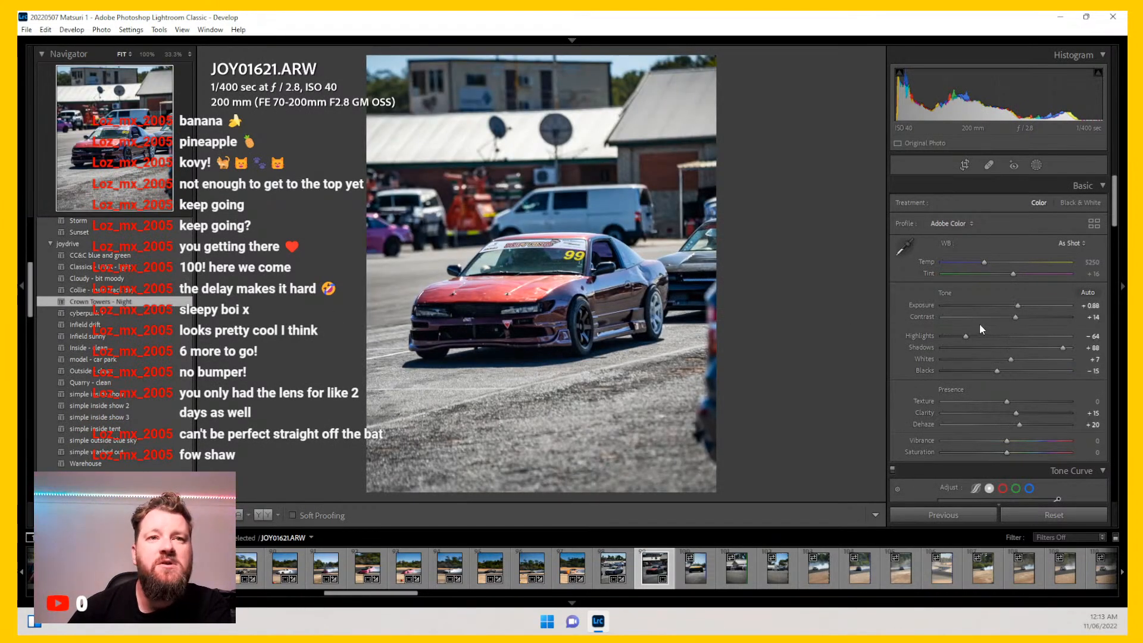
pyautogui.moveTo(963, 336); pyautogui.dragTo(948, 334)
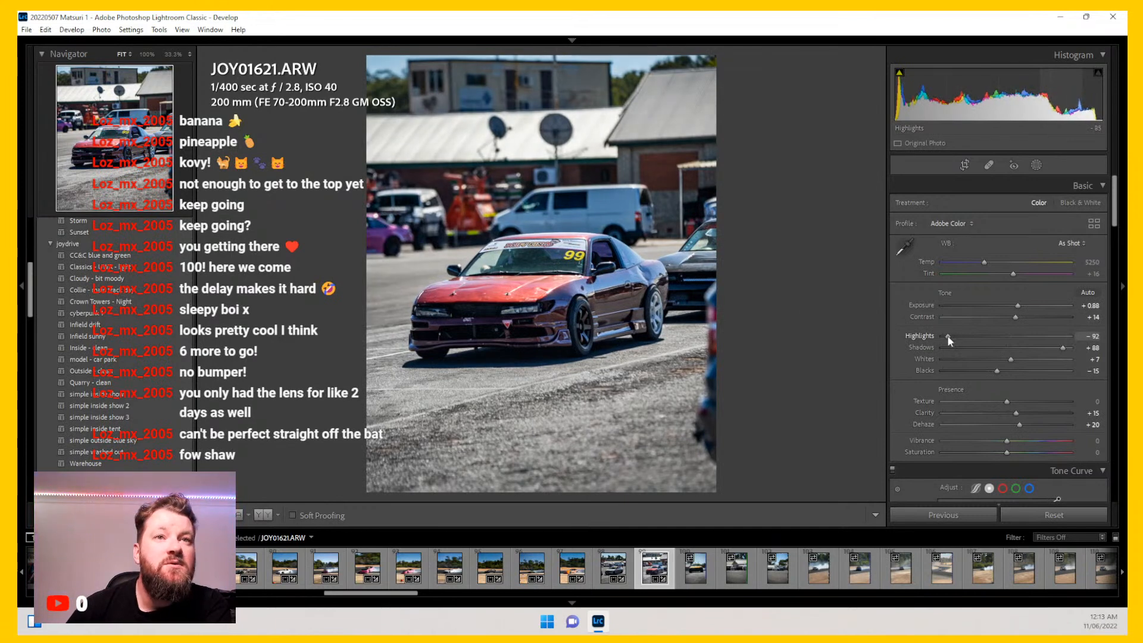
pyautogui.moveTo(984, 263); pyautogui.dragTo(988, 265)
pyautogui.scroll(-10, 919, 305)
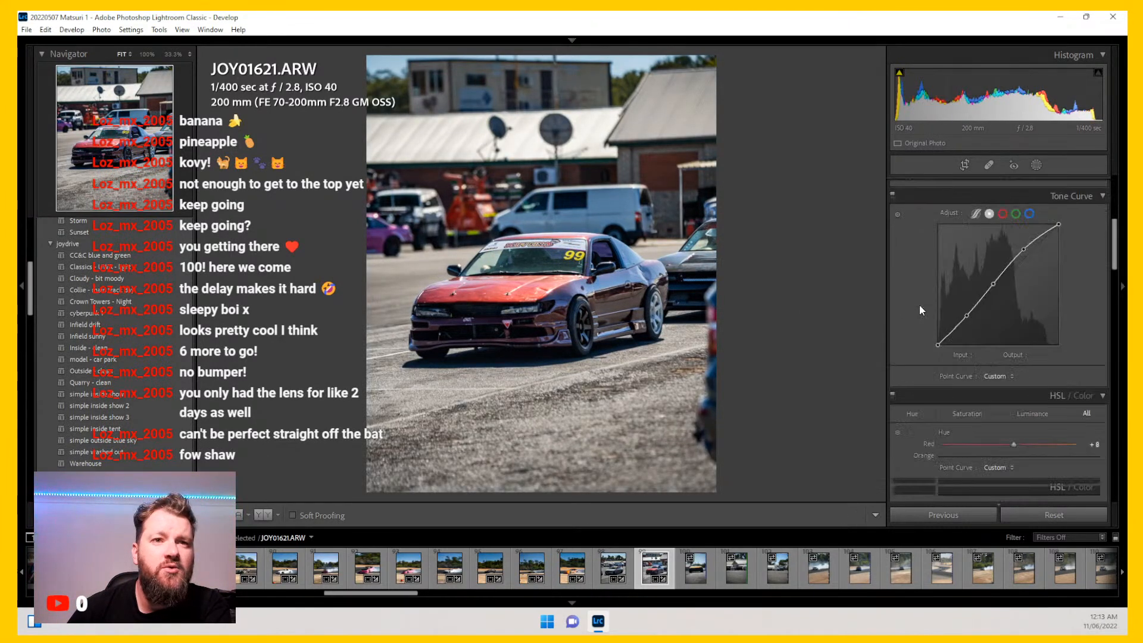
pyautogui.moveTo(1015, 338)
pyautogui.mouseDown()
pyautogui.moveTo(998, 338)
pyautogui.moveTo(1012, 326)
pyautogui.mouseUp()
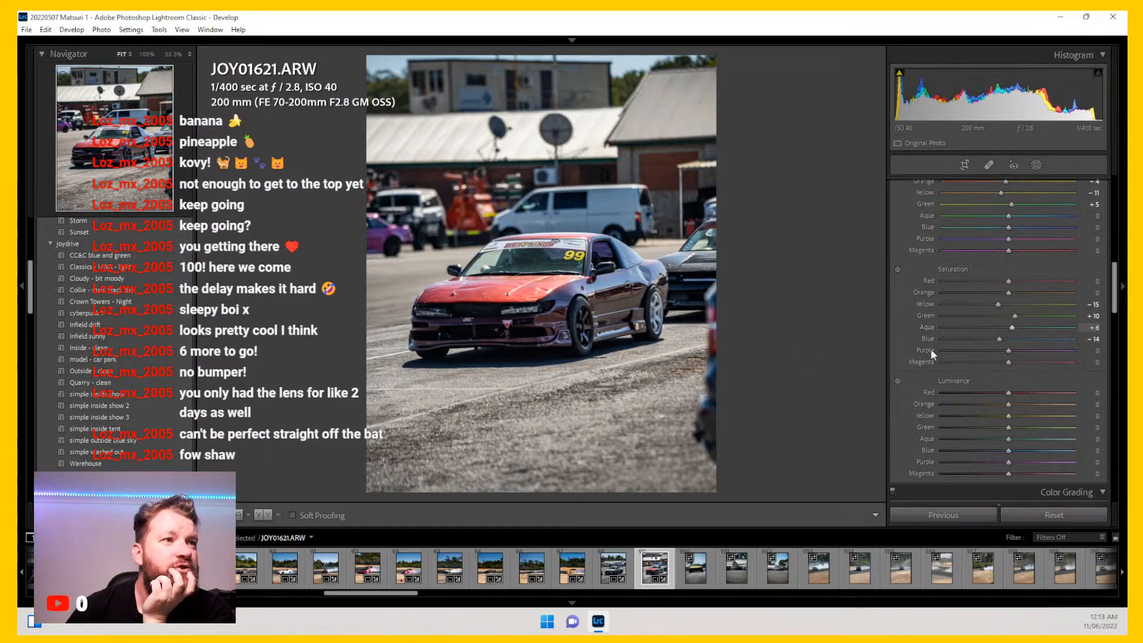
# Step: Zoom in to 100% to inspect the red car's front detail, then return to the fitted view
pyautogui.click(519, 311)
pyautogui.moveTo(519, 310); pyautogui.dragTo(661, 311)
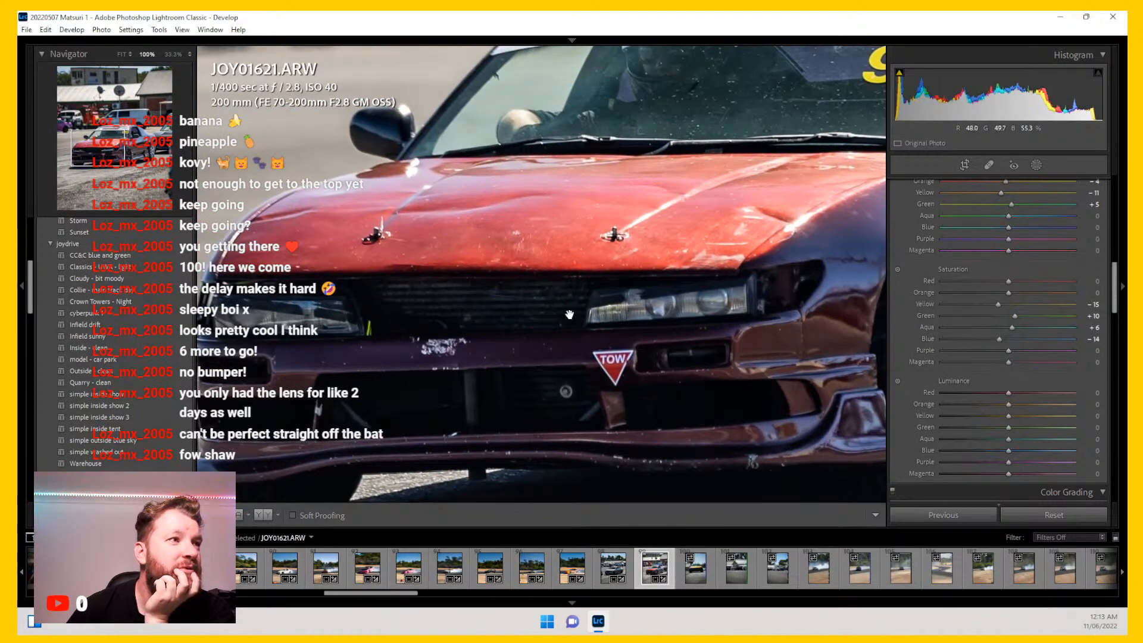
pyautogui.click(612, 310)
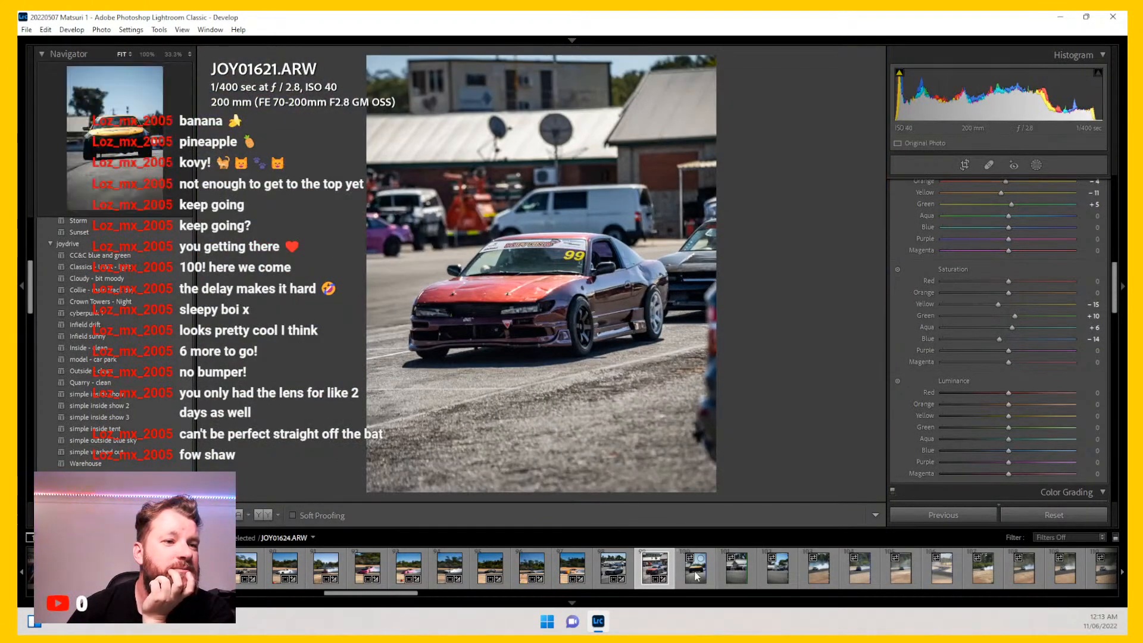
# Step: Open JOY01624 and crop it to 4 x 5 / 8 x 10 around the yellow car, rotating about 2 degrees
pyautogui.click(682, 559)
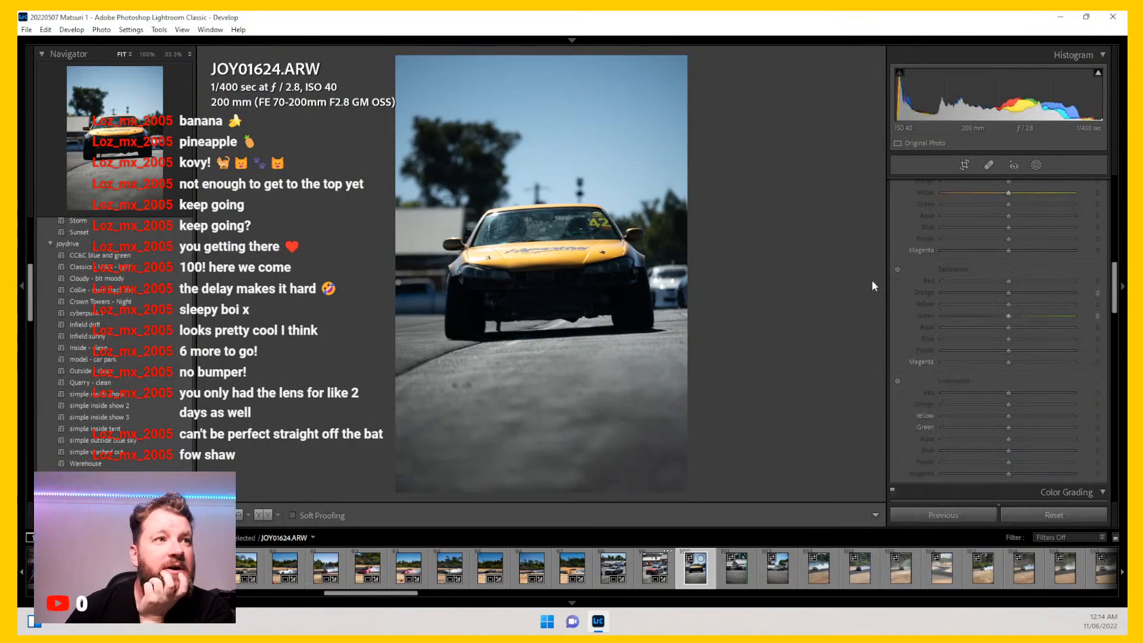
pyautogui.click(964, 166)
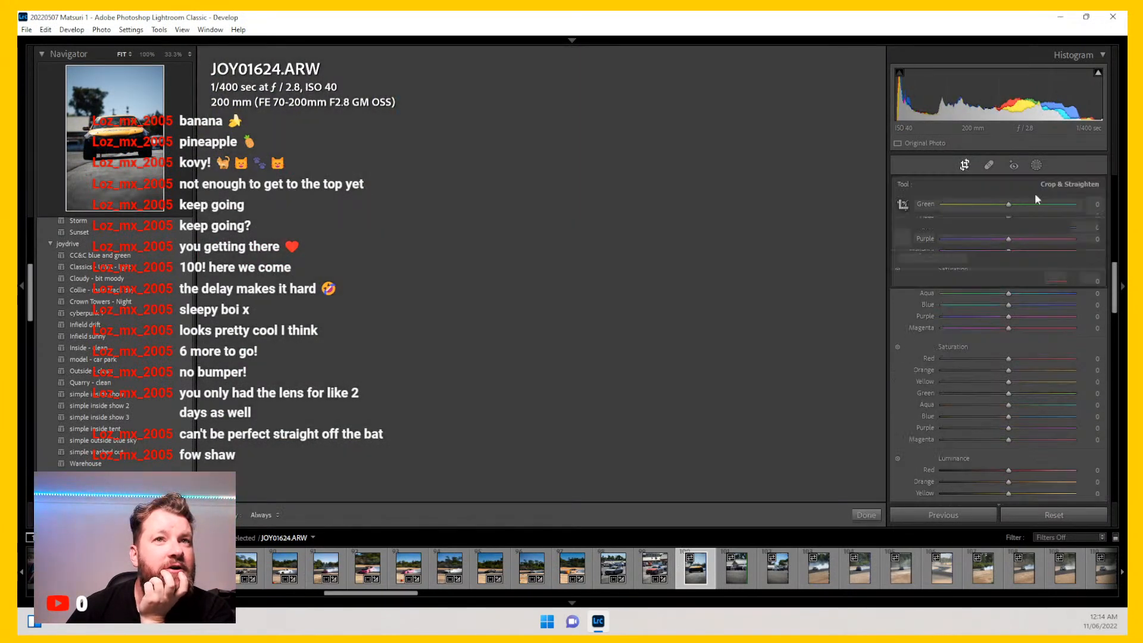
pyautogui.click(1065, 204)
pyautogui.click(1011, 278)
pyautogui.moveTo(687, 454); pyautogui.dragTo(662, 434)
pyautogui.moveTo(627, 357); pyautogui.dragTo(612, 346)
pyautogui.moveTo(689, 87); pyautogui.dragTo(701, 85)
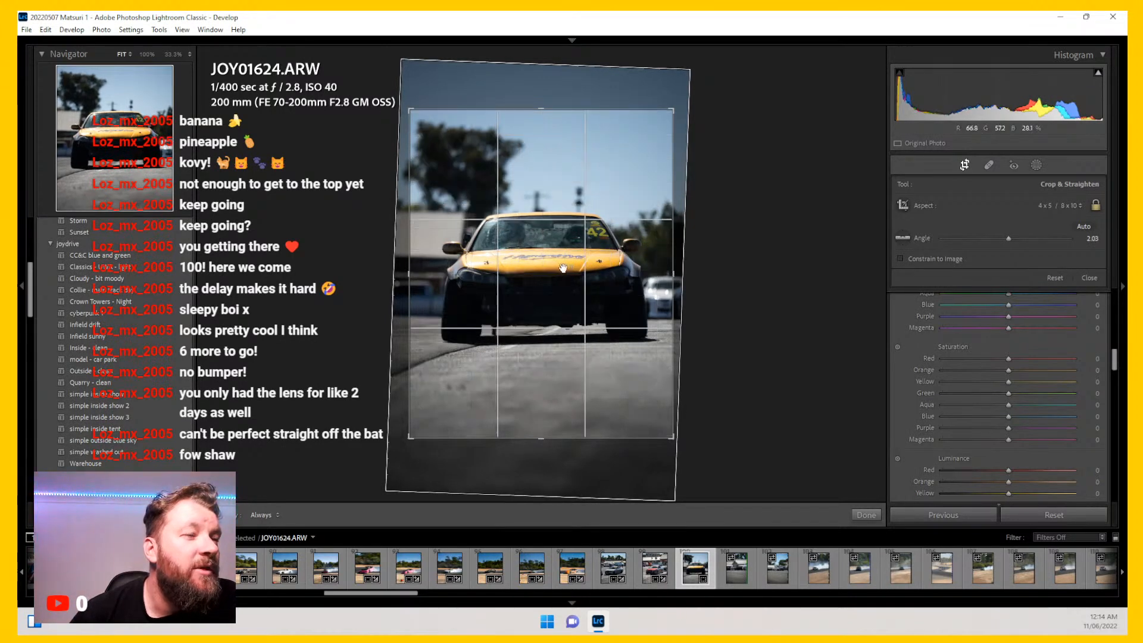
pyautogui.moveTo(562, 269); pyautogui.dragTo(559, 269)
pyautogui.press('Return')
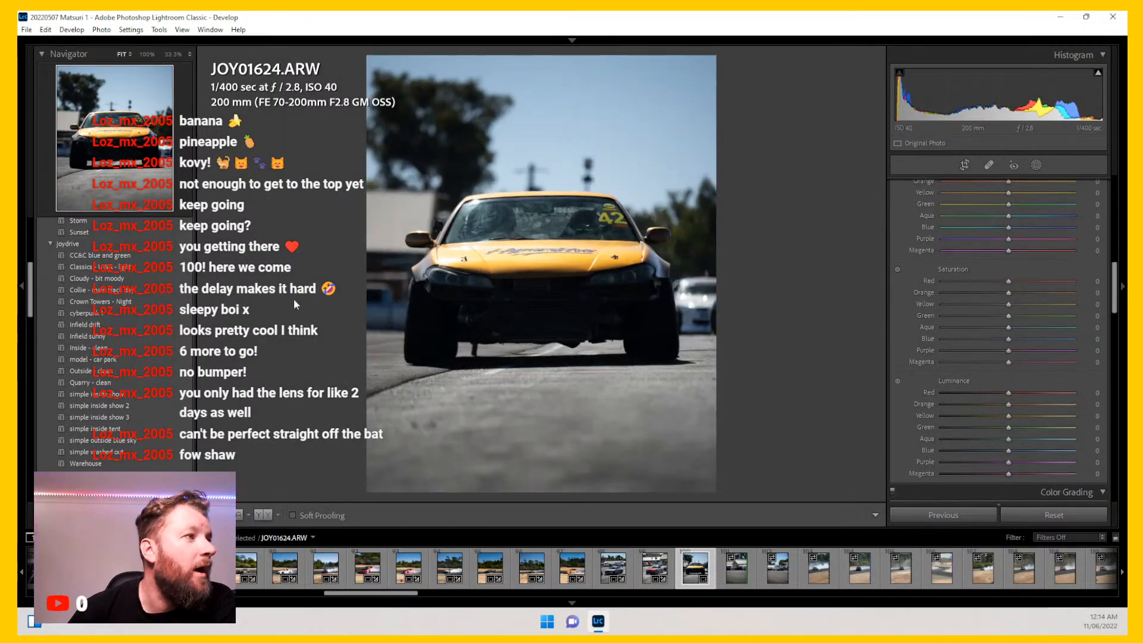
# Step: Apply the Collie - main track day preset to JOY01624, then set Temp 5710, Highlights -80 and Shadows +15
pyautogui.click(166, 302)
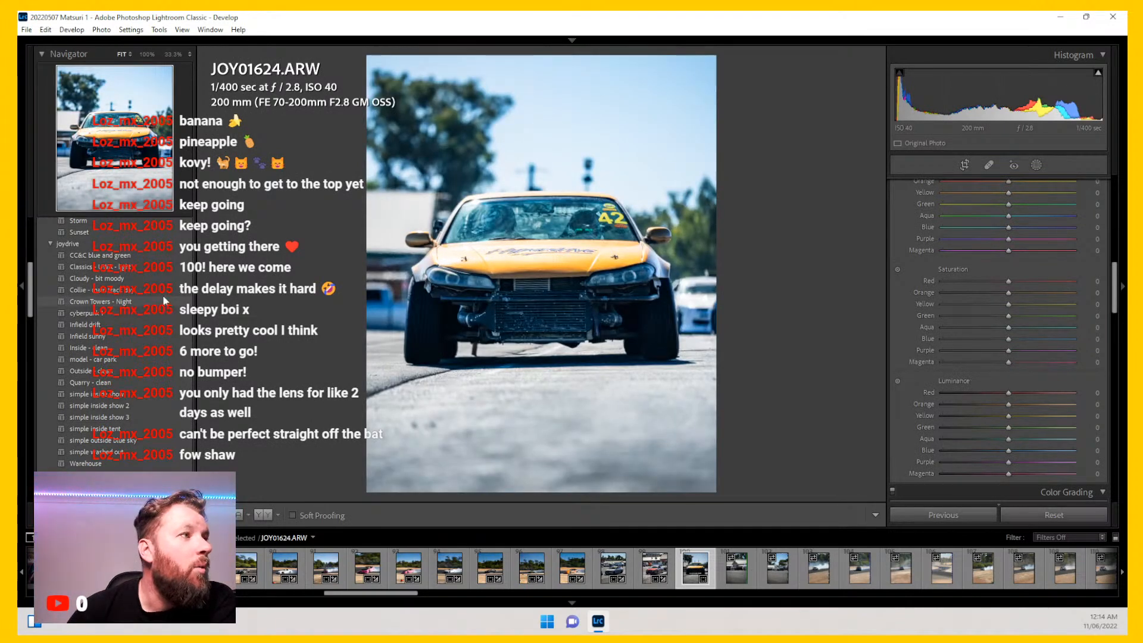
pyautogui.click(162, 291)
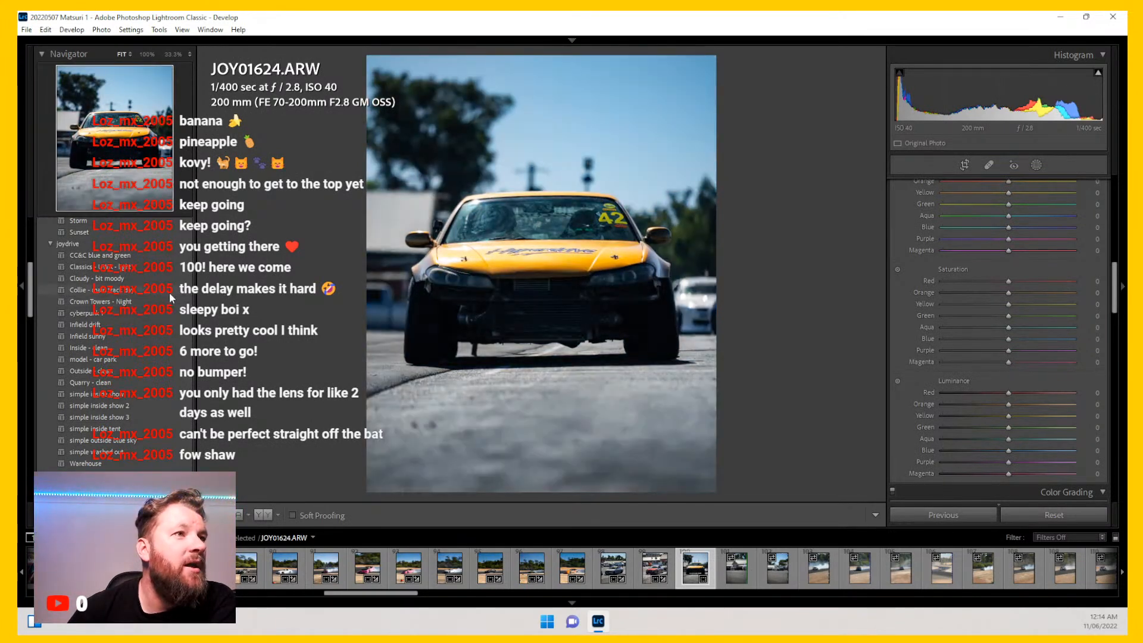
pyautogui.click(169, 291)
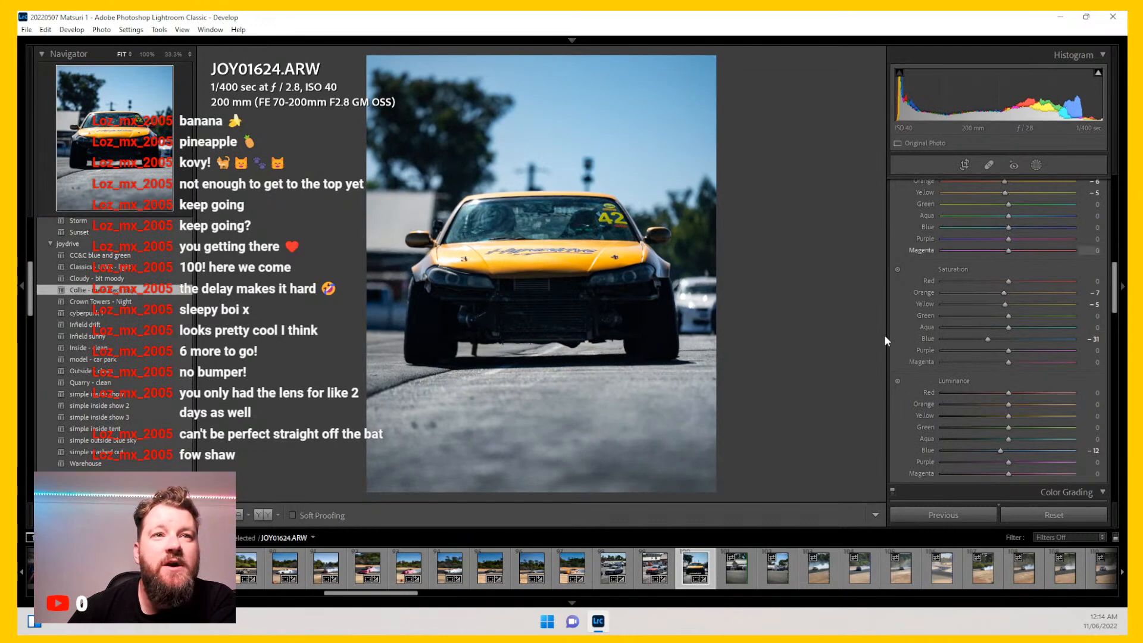
pyautogui.scroll(10, 912, 338)
pyautogui.moveTo(986, 262); pyautogui.dragTo(992, 262)
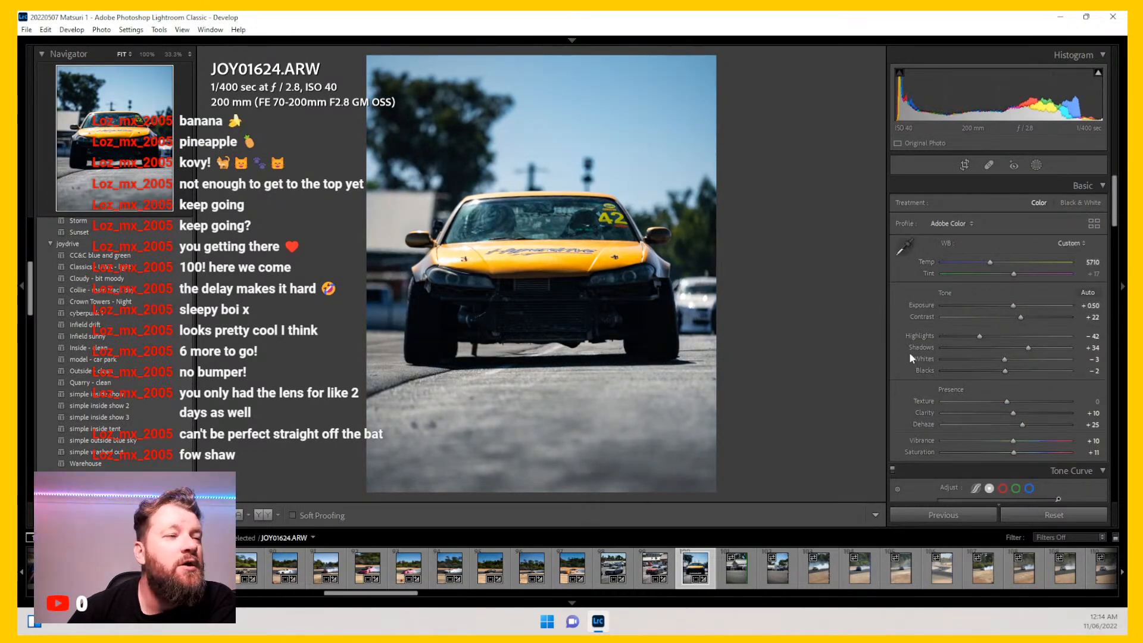
pyautogui.moveTo(980, 335); pyautogui.dragTo(955, 336)
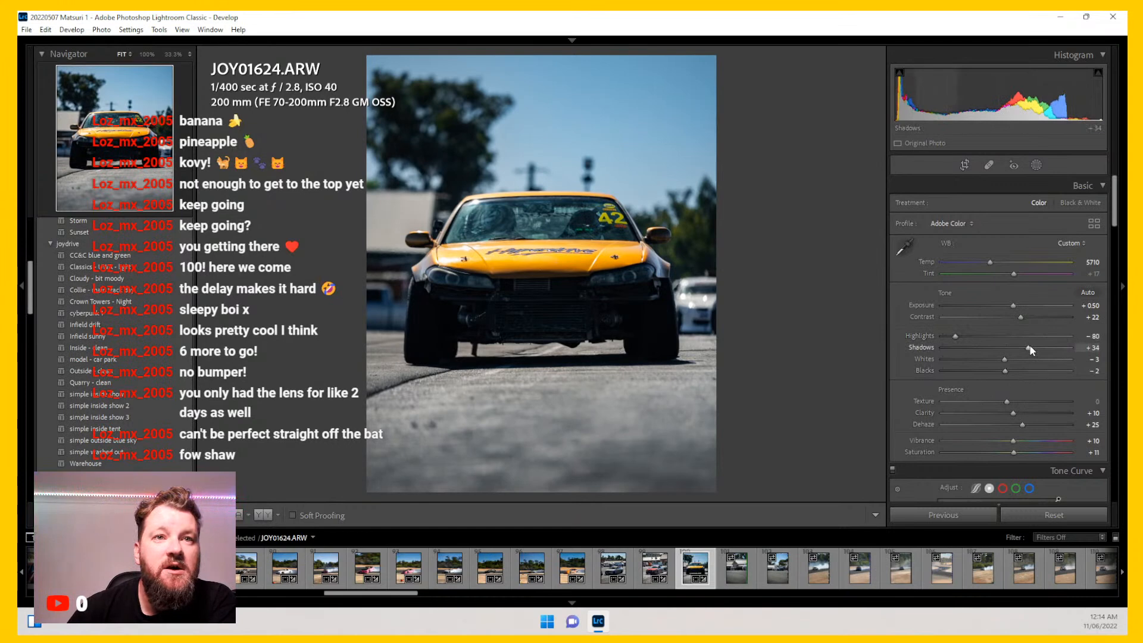
pyautogui.moveTo(1038, 348); pyautogui.dragTo(1016, 351)
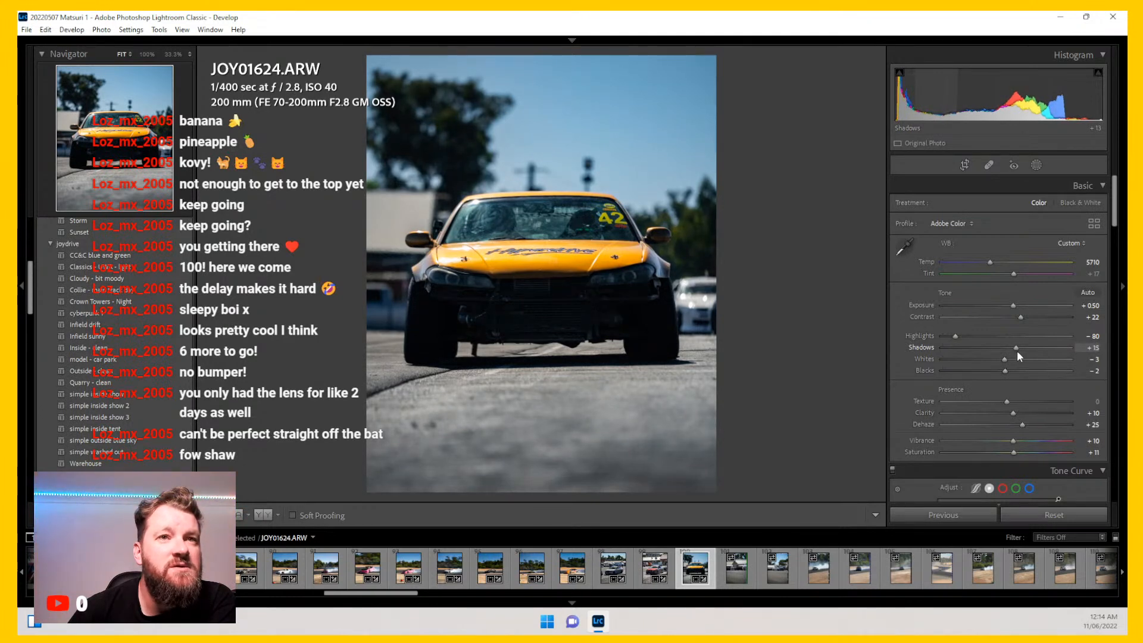
# Step: Add a Select Subject mask on the yellow car with Contrast 10, Highlights -8, Shadows 49 and Clarity 13
pyautogui.click(1035, 166)
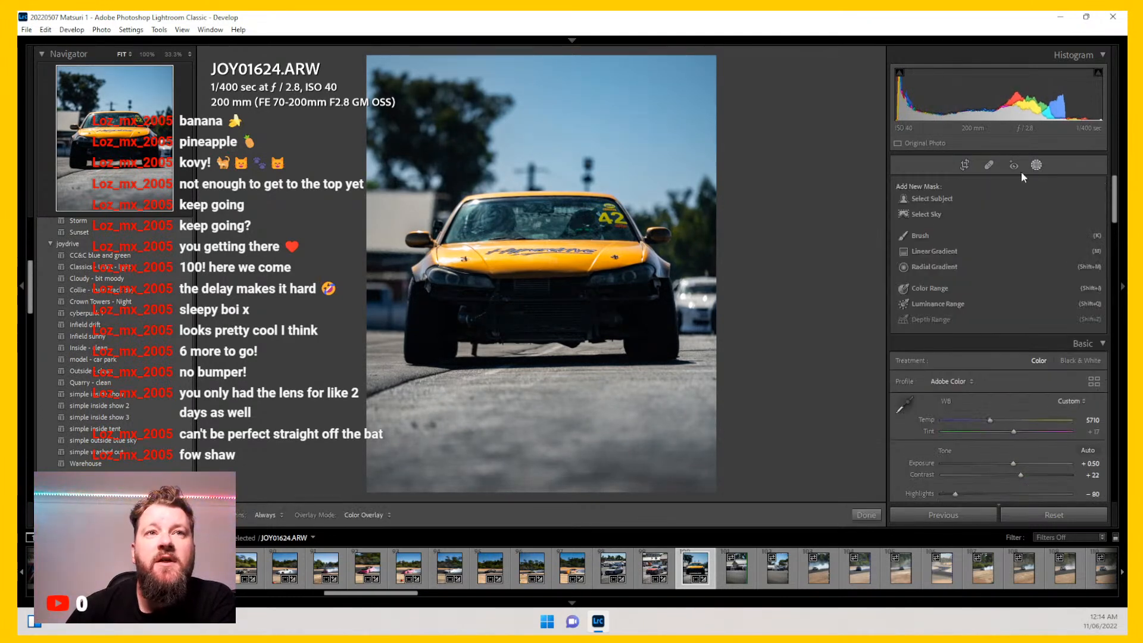
pyautogui.click(927, 200)
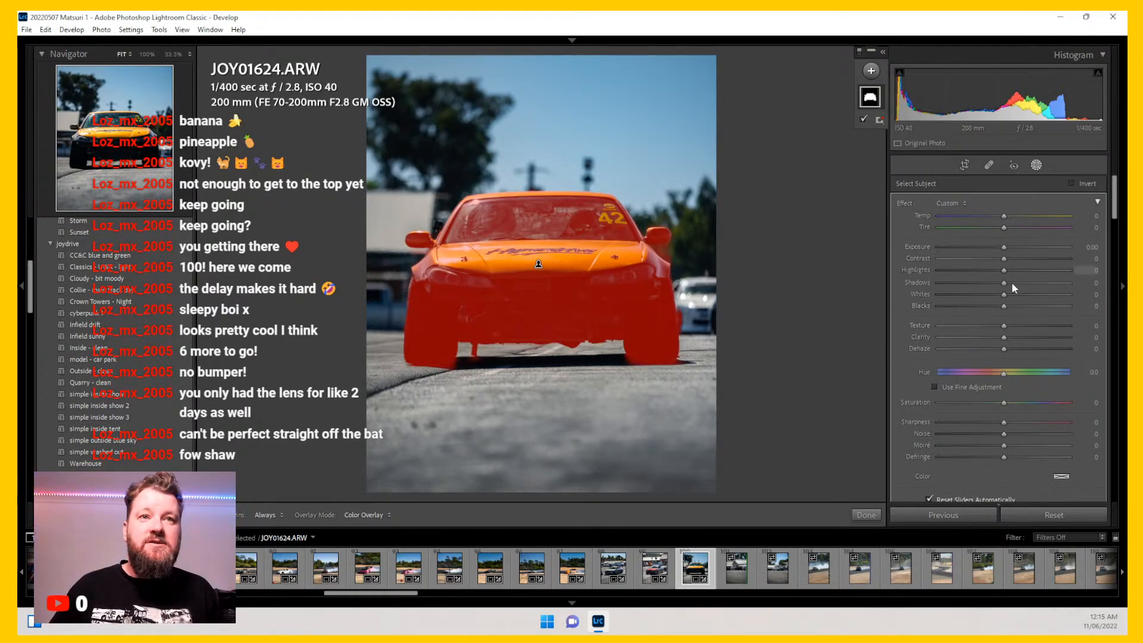
pyautogui.moveTo(1011, 282)
pyautogui.mouseDown()
pyautogui.moveTo(1037, 283)
pyautogui.moveTo(999, 270)
pyautogui.moveTo(1008, 260)
pyautogui.mouseUp()
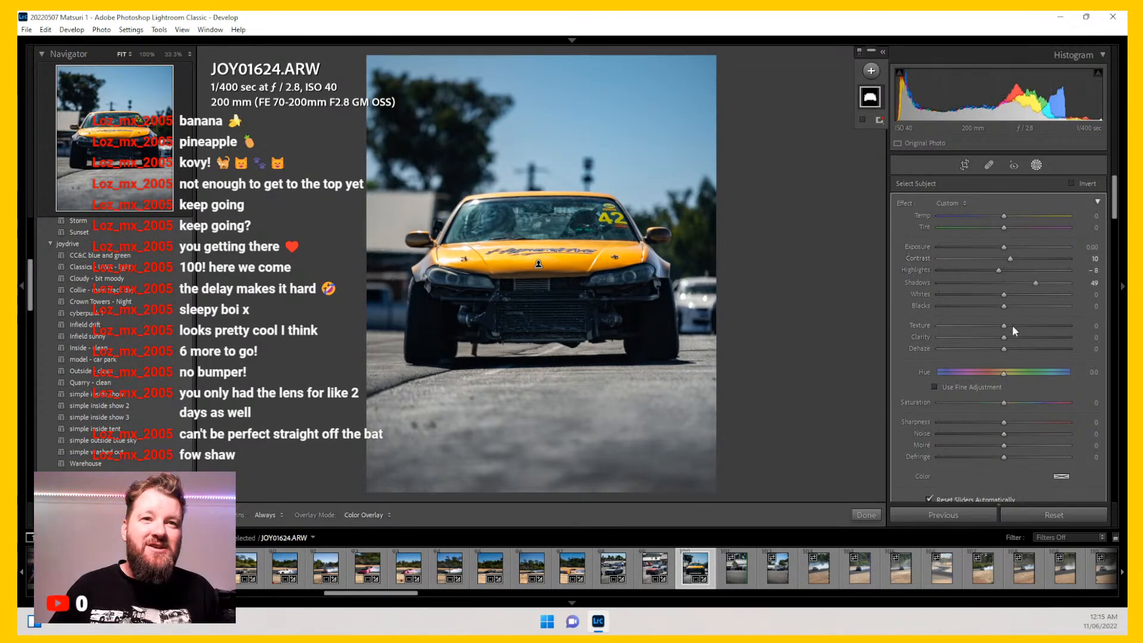
pyautogui.moveTo(1004, 337); pyautogui.dragTo(1091, 333)
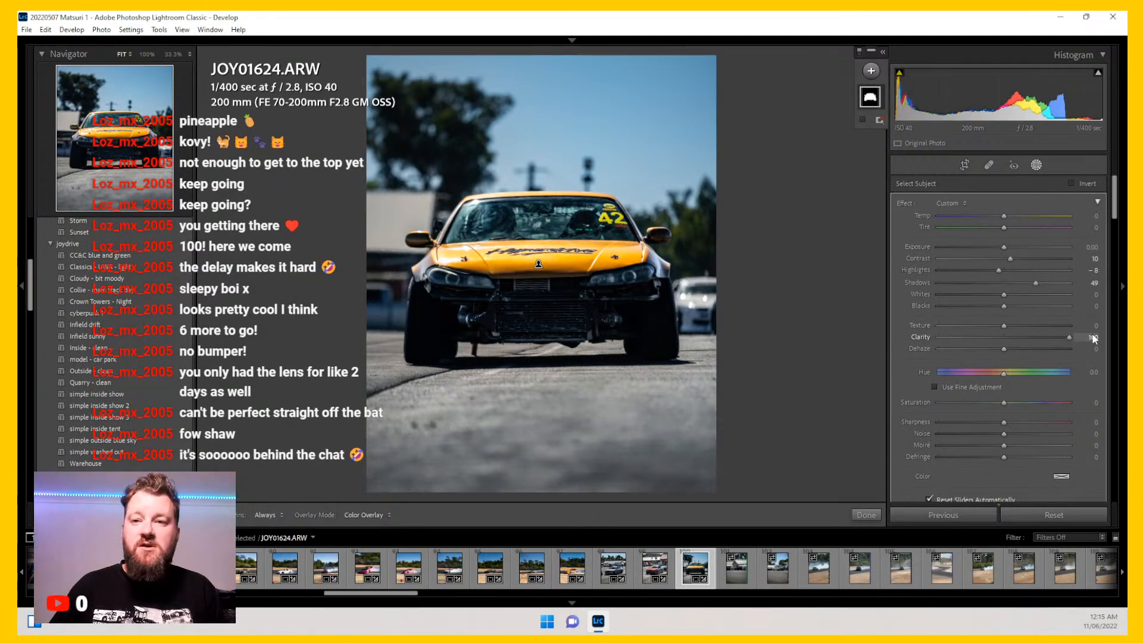
pyautogui.moveTo(1036, 335); pyautogui.dragTo(1012, 336)
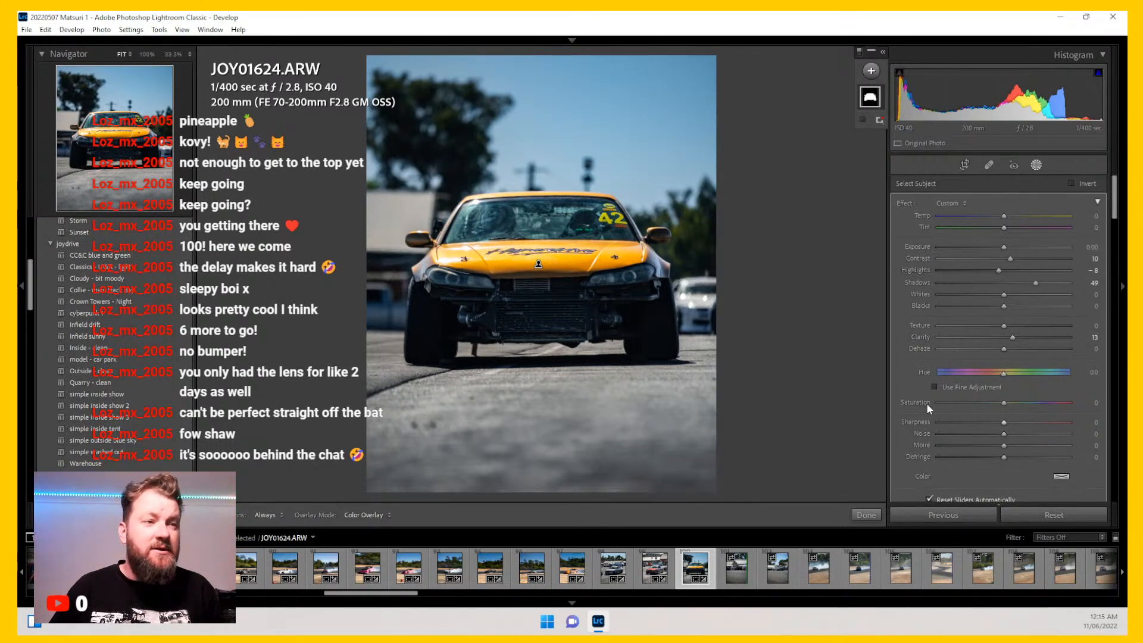
# Step: Set the subject mask's Sharpness to 12, Exposure 0.14, Highlights -27 and Temp 10, then close masking
pyautogui.moveTo(1004, 423); pyautogui.dragTo(1007, 423)
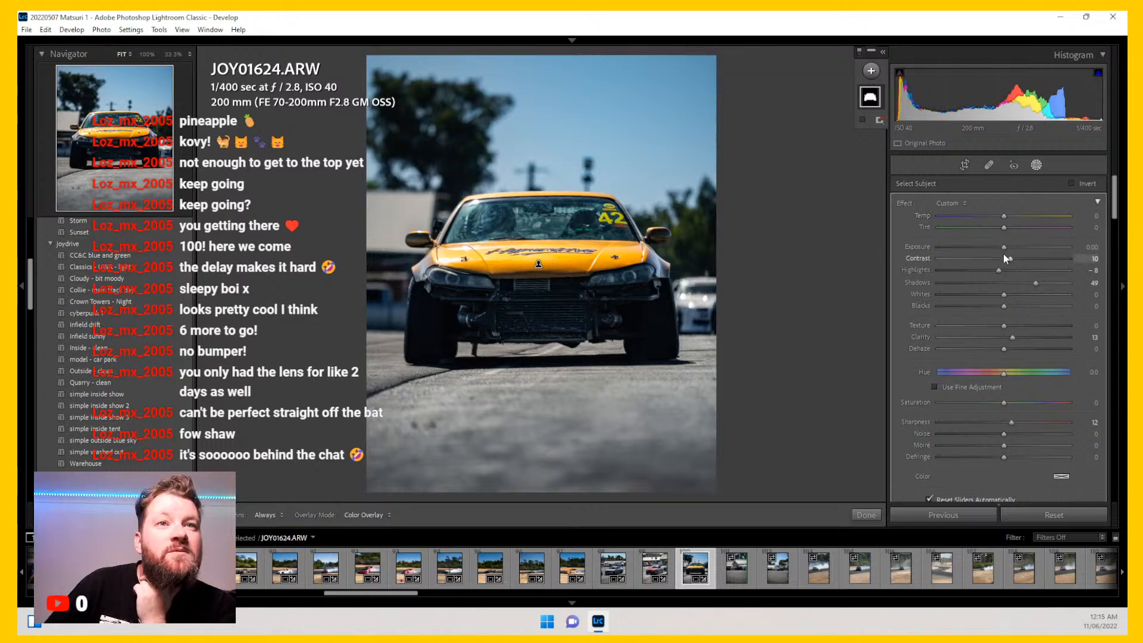
pyautogui.moveTo(1004, 247); pyautogui.dragTo(987, 271)
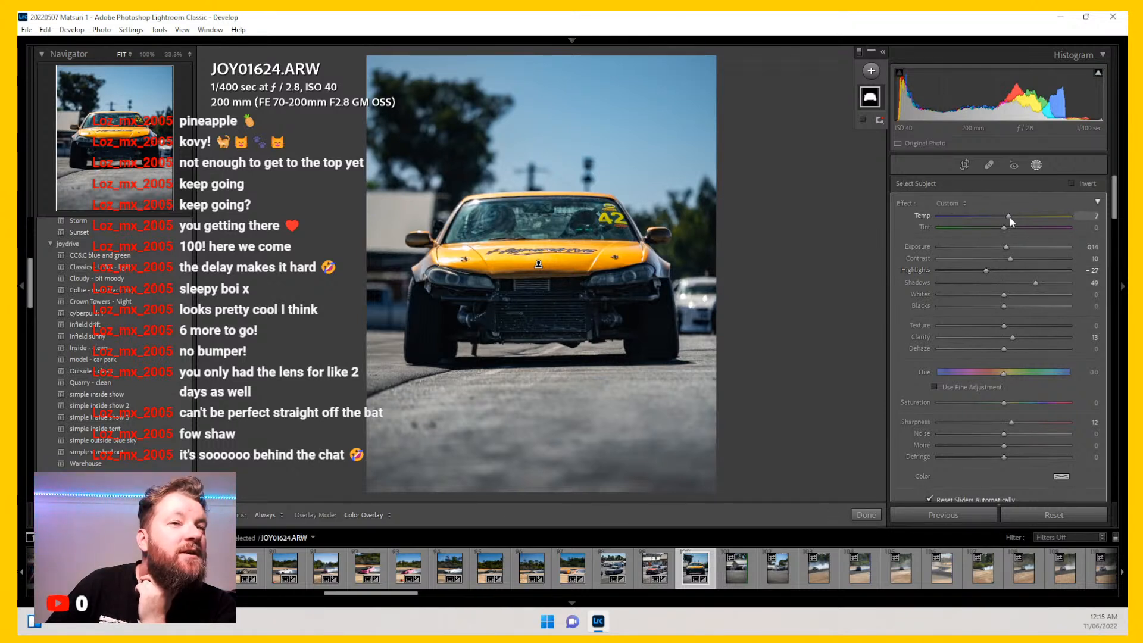
pyautogui.moveTo(1009, 217); pyautogui.dragTo(1010, 217)
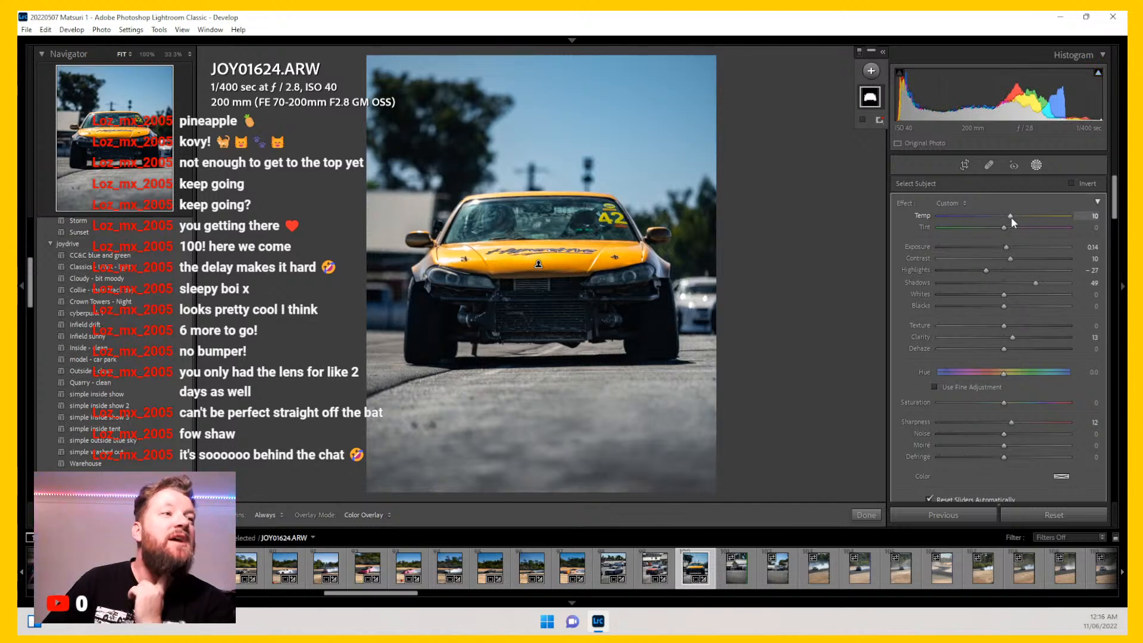
pyautogui.click(1038, 165)
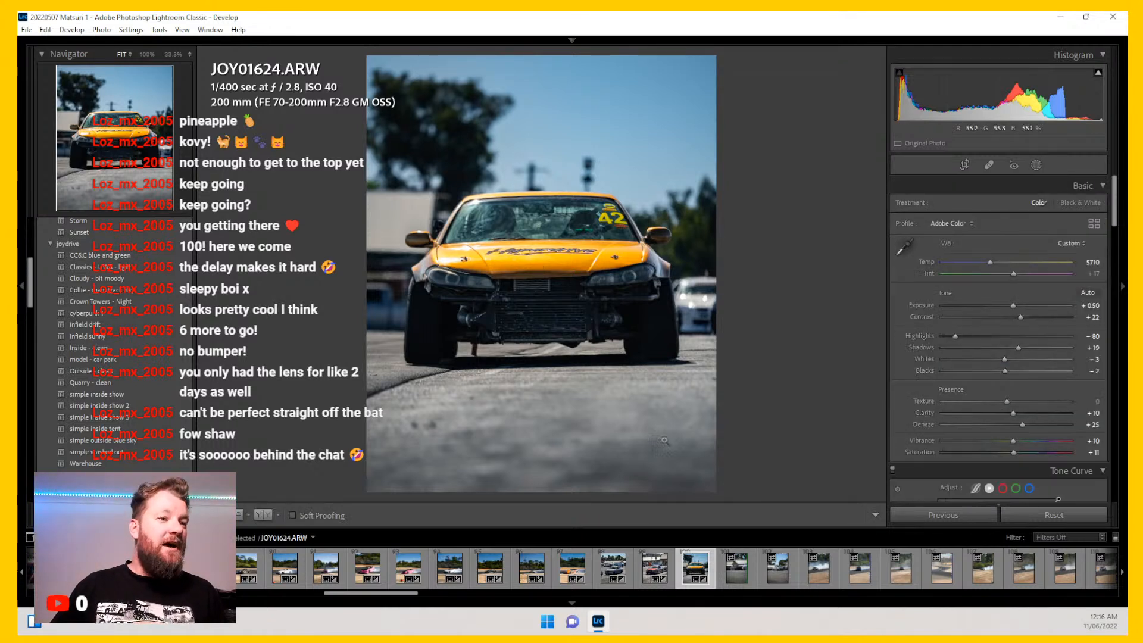
# Step: Open JOY01626 and crop it to 4 x 5 / 8 x 10 around the parked cars
pyautogui.click(737, 574)
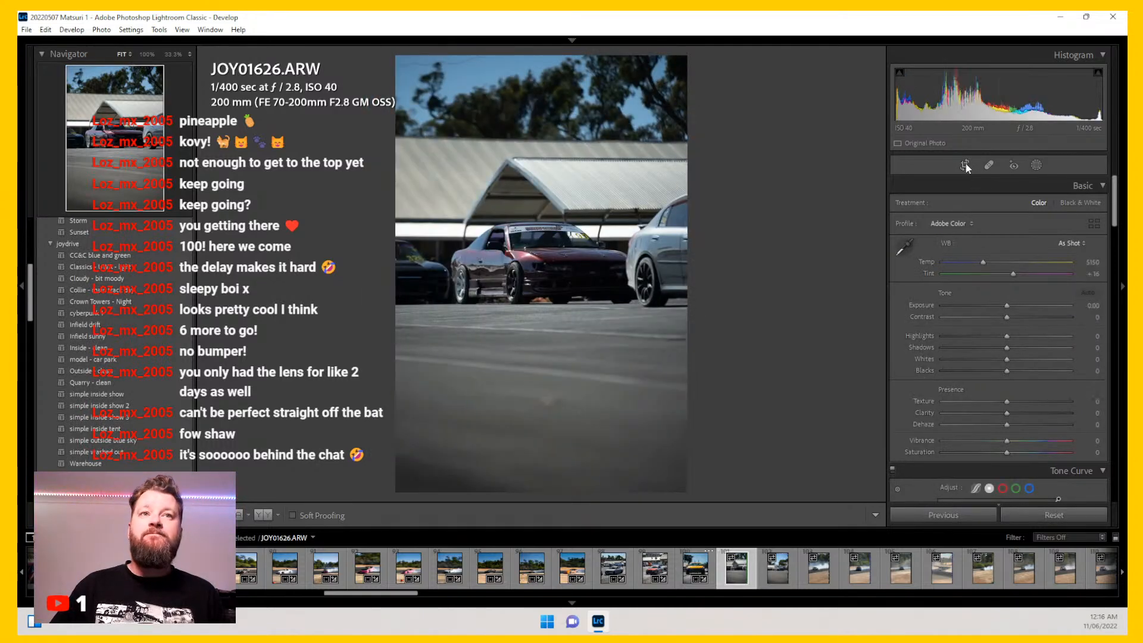
pyautogui.press('r')
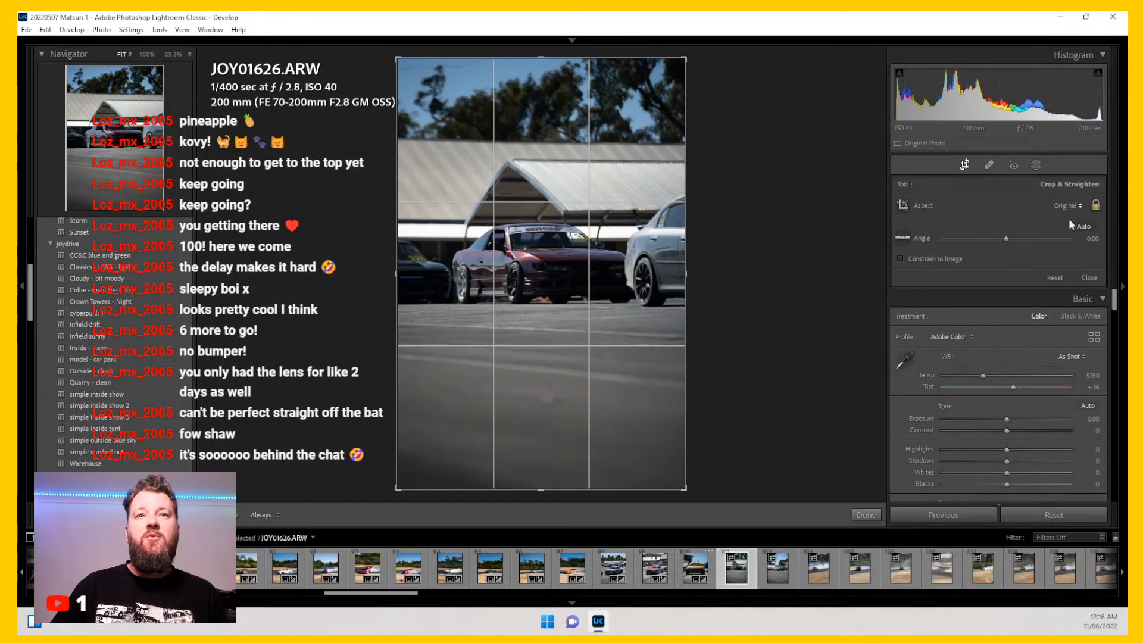
pyautogui.click(1066, 206)
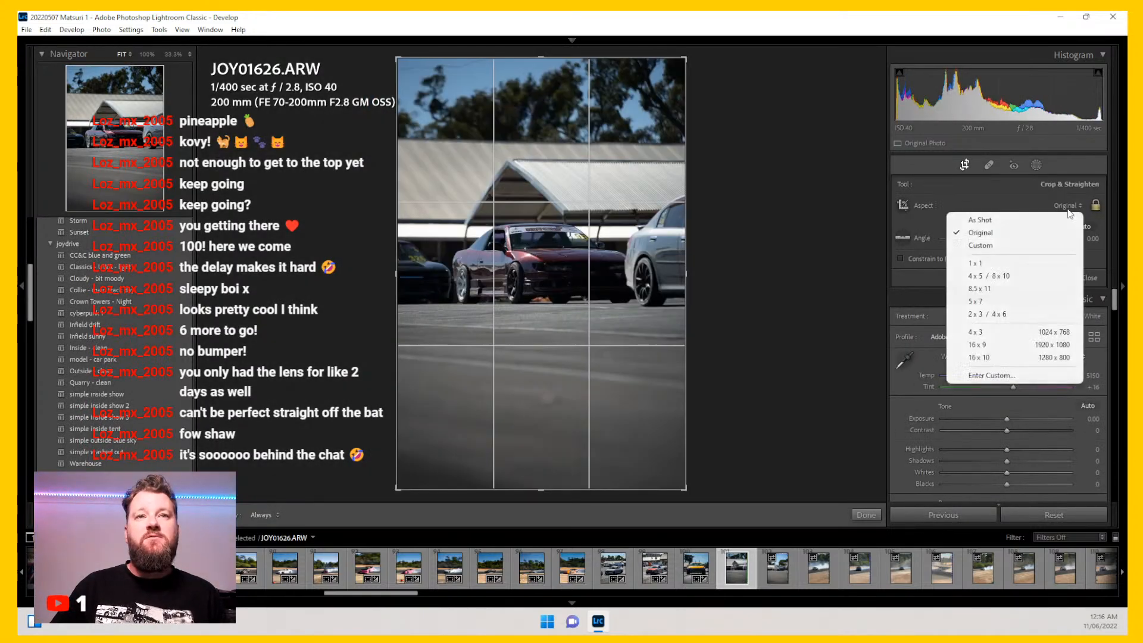
pyautogui.click(982, 271)
pyautogui.moveTo(548, 302); pyautogui.dragTo(549, 337)
pyautogui.moveTo(399, 453); pyautogui.dragTo(403, 450)
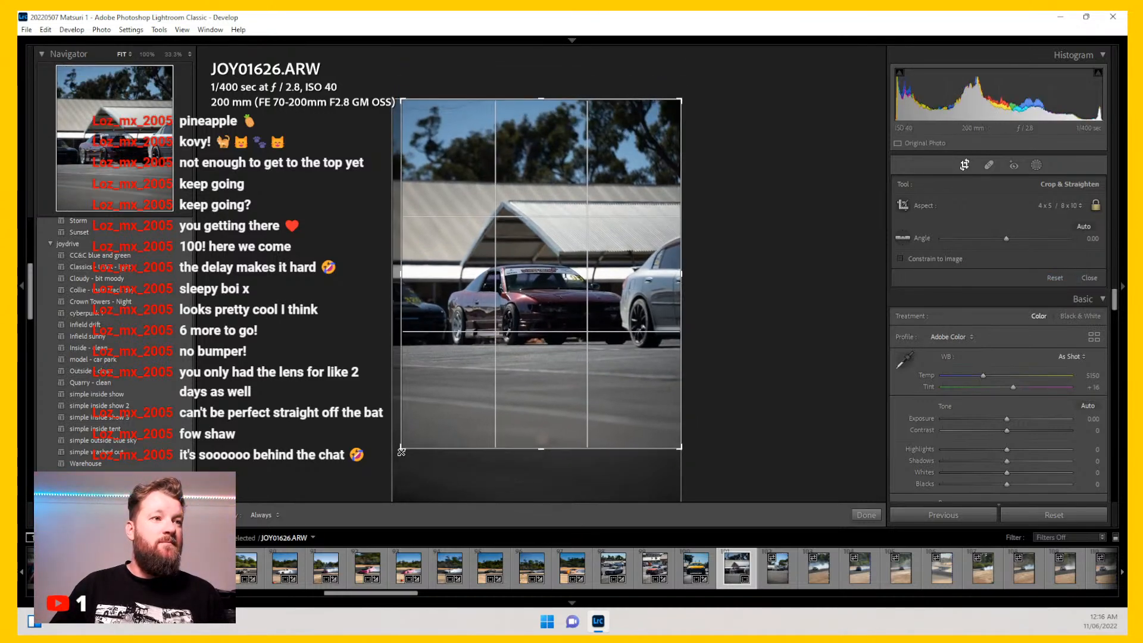
pyautogui.press('r')
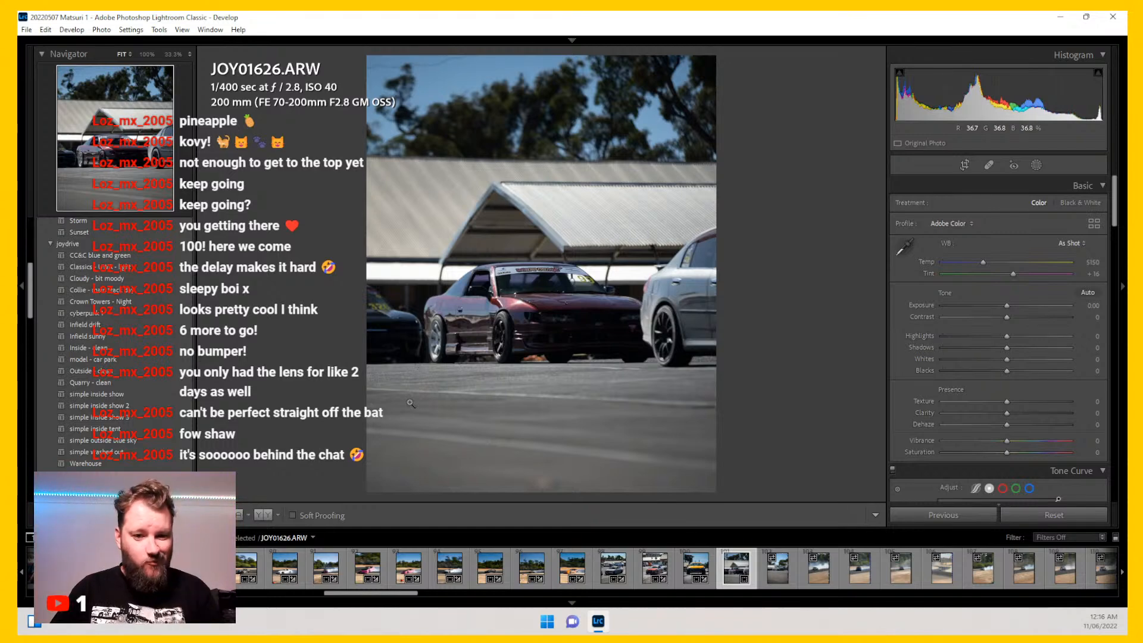
# Step: Apply the Collie - main track day preset to JOY01626
pyautogui.click(154, 292)
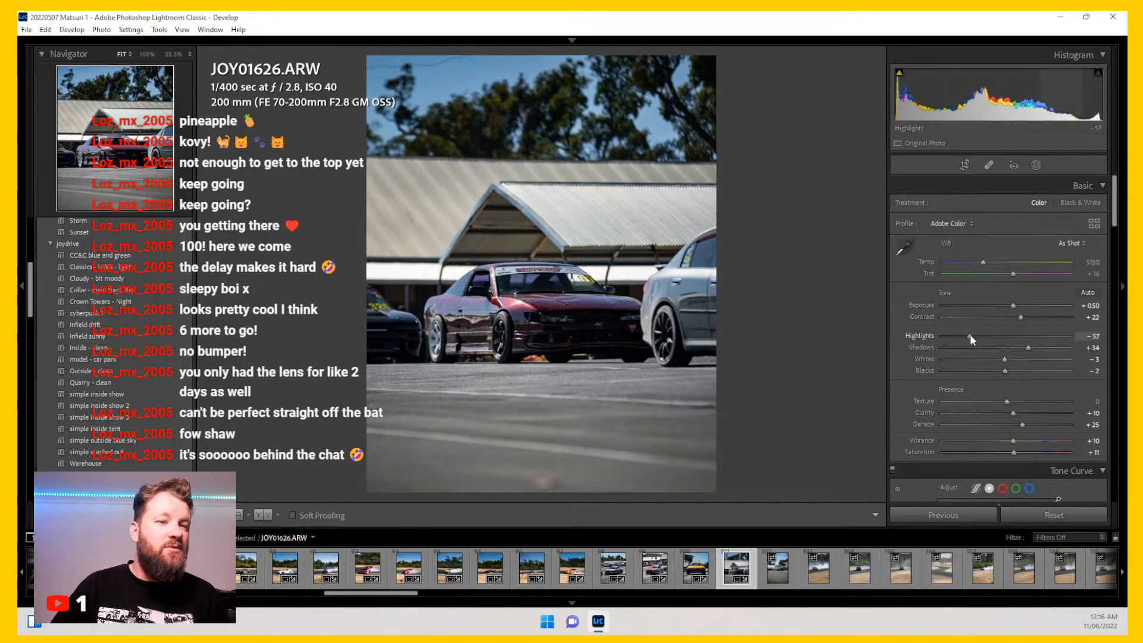
# Step: Nudge JOY01626's white balance Temp slightly warmer and open JOY01628
pyautogui.moveTo(983, 263); pyautogui.dragTo(987, 266)
pyautogui.click(779, 578)
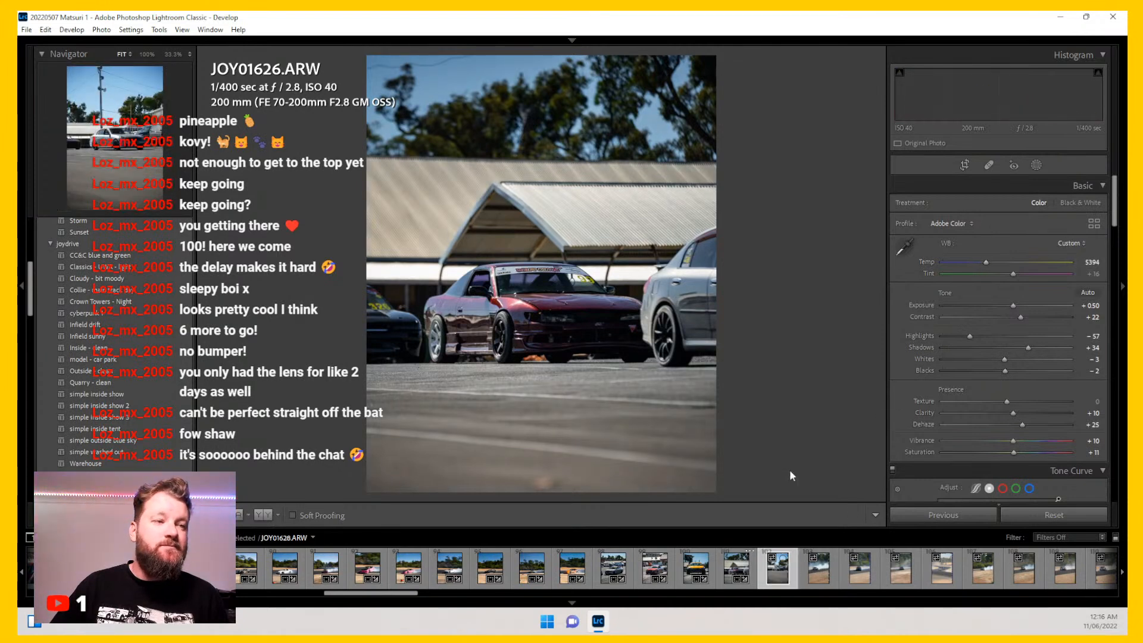
# Step: Crop JOY01628 to 4 x 5 / 8 x 10, framing the silver car
pyautogui.click(965, 166)
pyautogui.click(1060, 207)
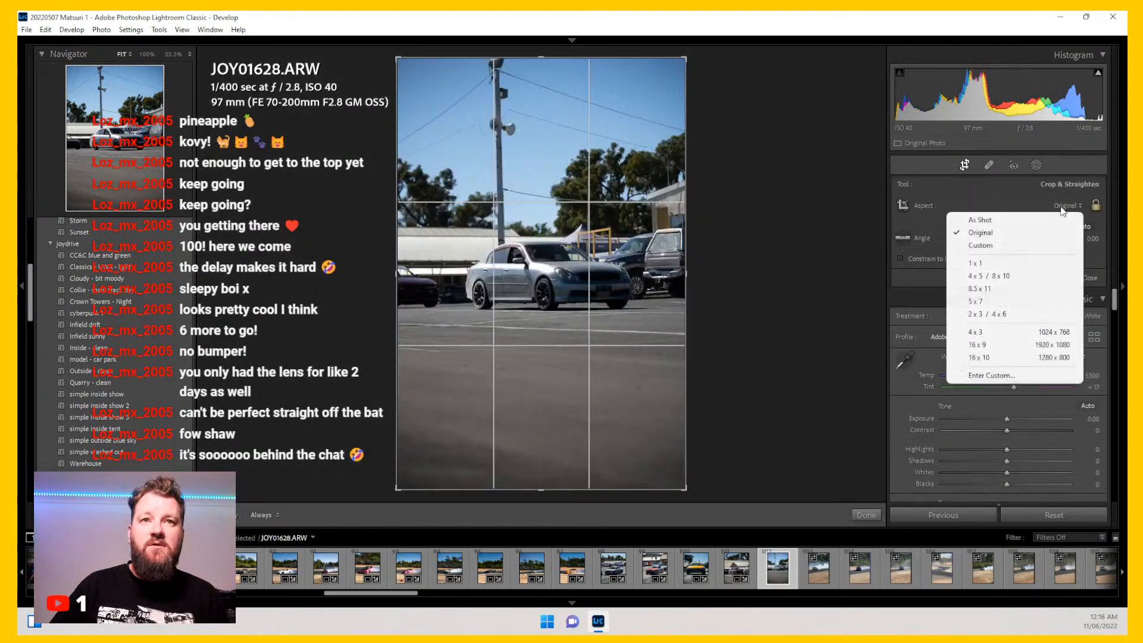
pyautogui.click(988, 277)
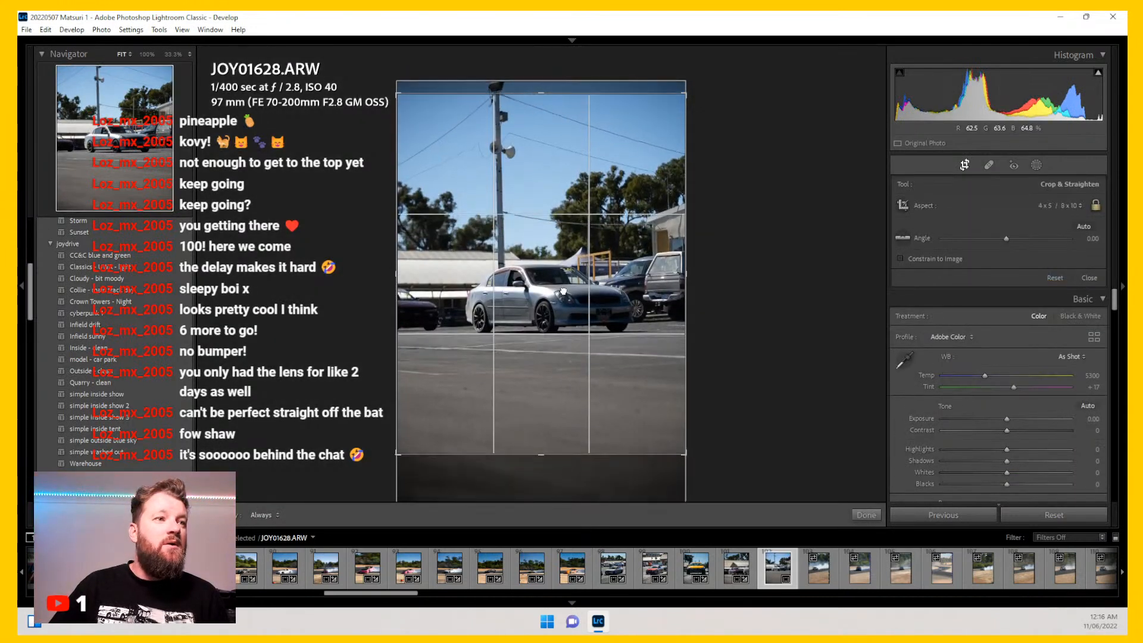
pyautogui.moveTo(398, 457); pyautogui.dragTo(409, 454)
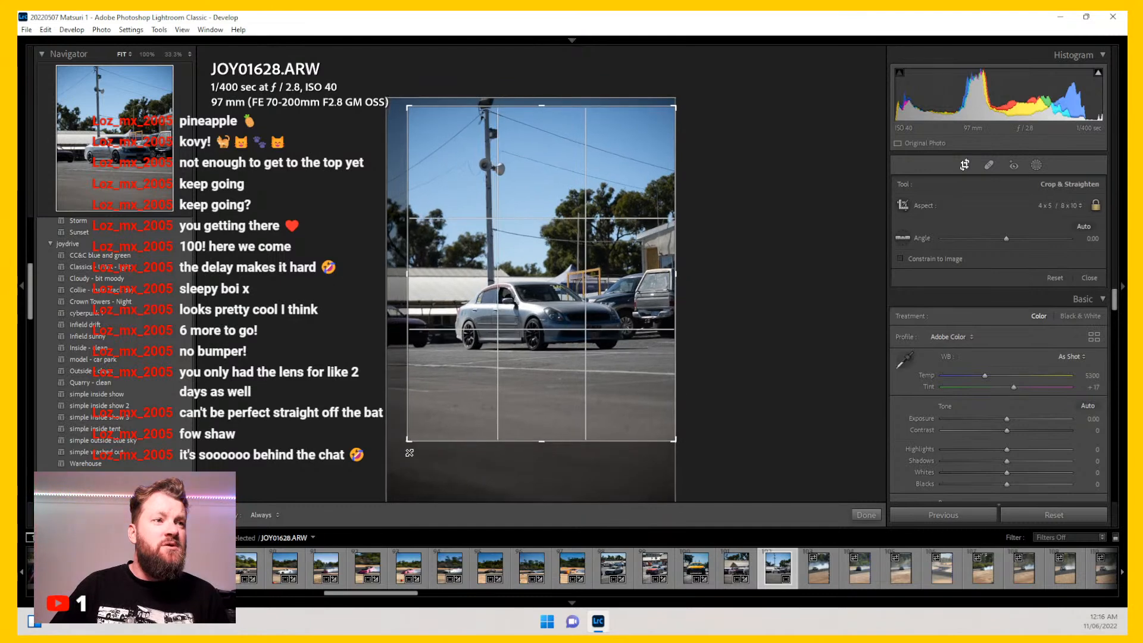
pyautogui.moveTo(548, 292); pyautogui.dragTo(551, 275)
pyautogui.press('Return')
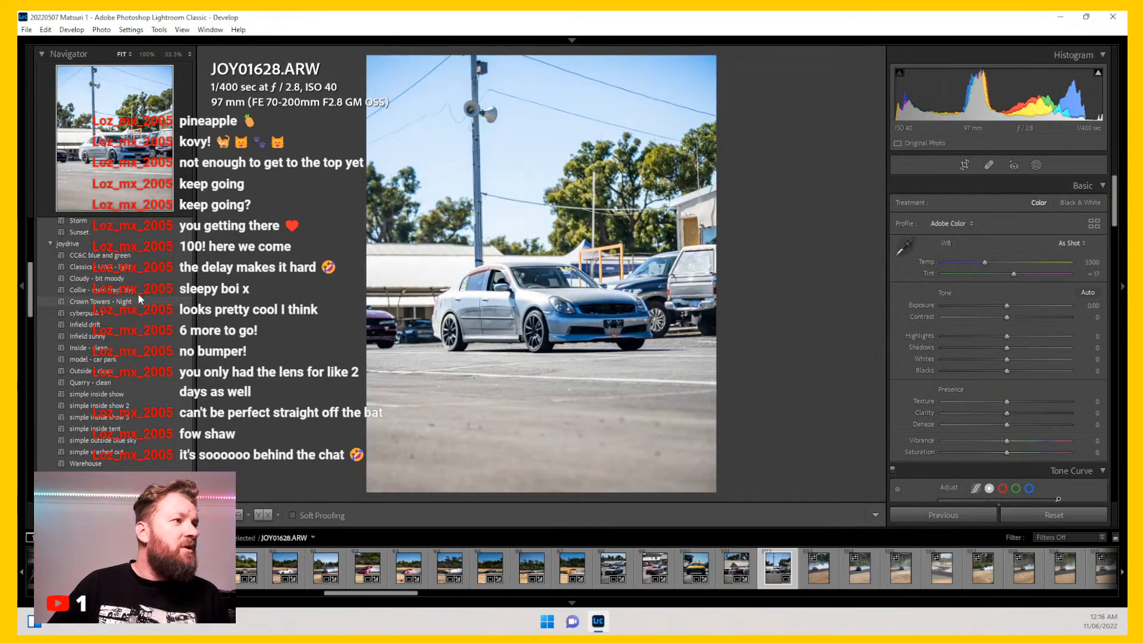
# Step: Apply the Collie - main track day preset to JOY01628, then set Highlights to -42 and warm the Temp slightly
pyautogui.click(138, 292)
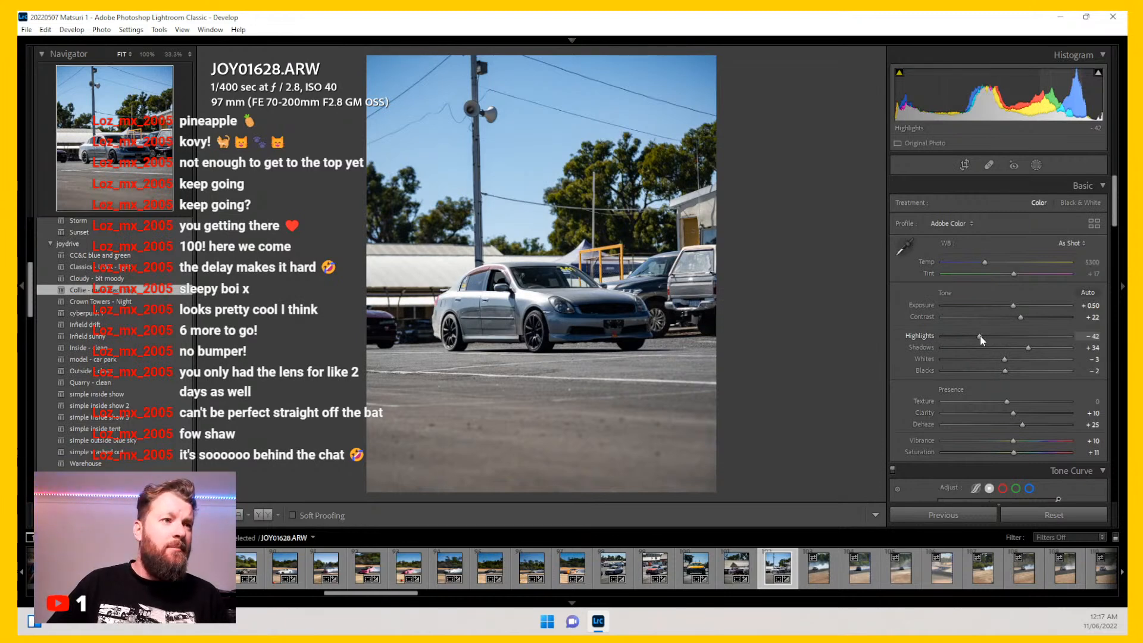
pyautogui.moveTo(980, 337); pyautogui.dragTo(1010, 359)
pyautogui.moveTo(985, 263); pyautogui.dragTo(996, 266)
# Step: Open JOY01670 and crop it to 4 x 5 / 8 x 10 around the drifting car and smoke
pyautogui.press('Right')
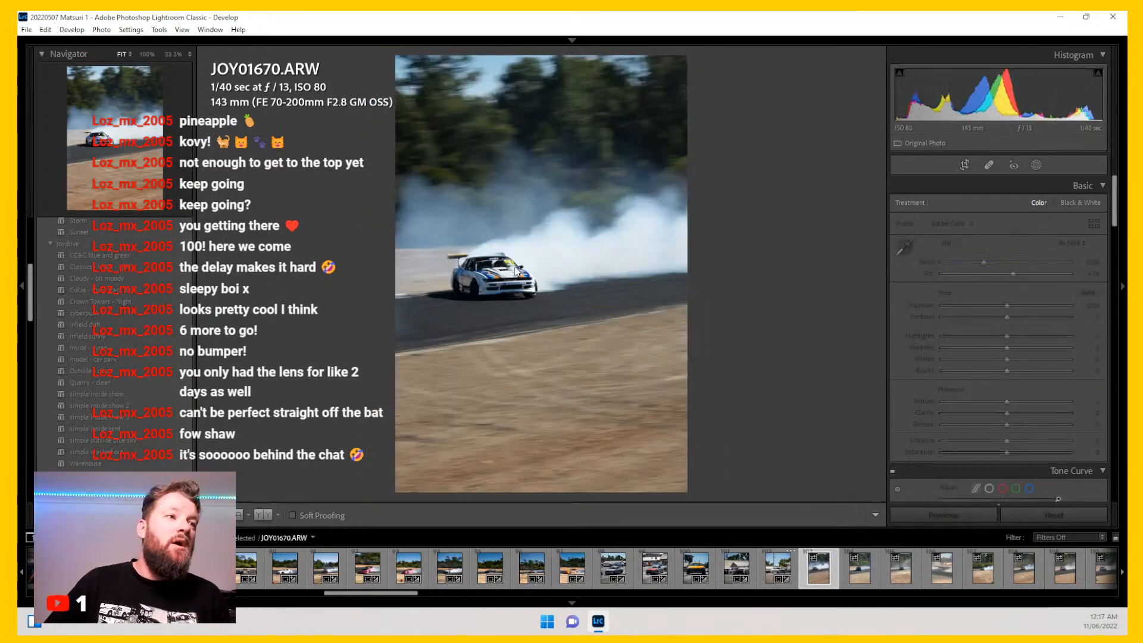
pyautogui.press('r')
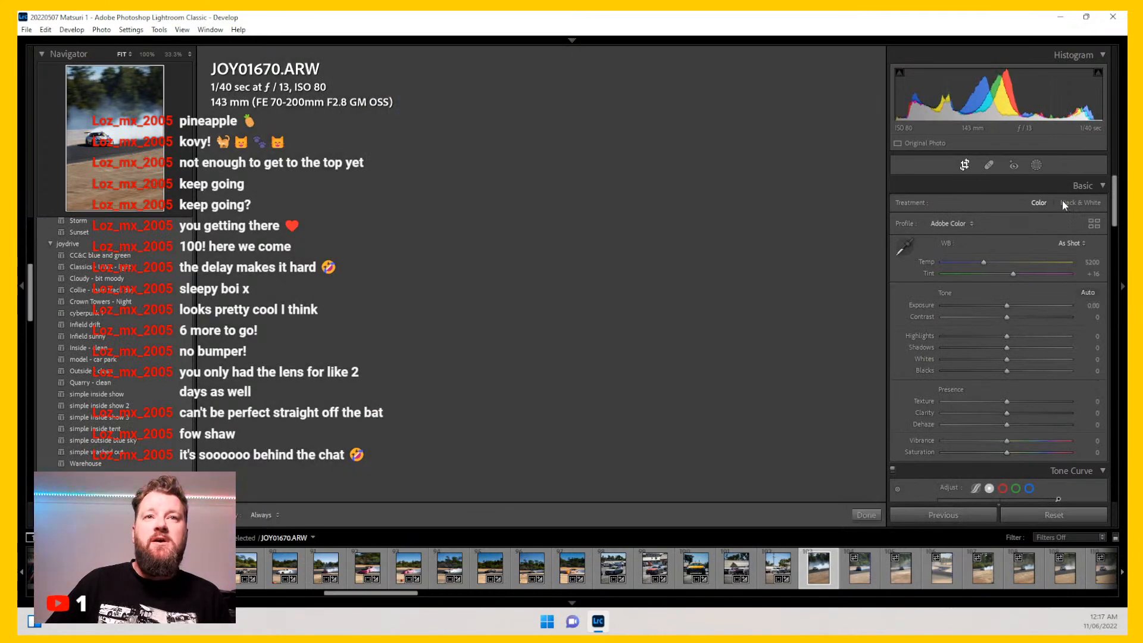
pyautogui.click(1068, 204)
pyautogui.click(982, 276)
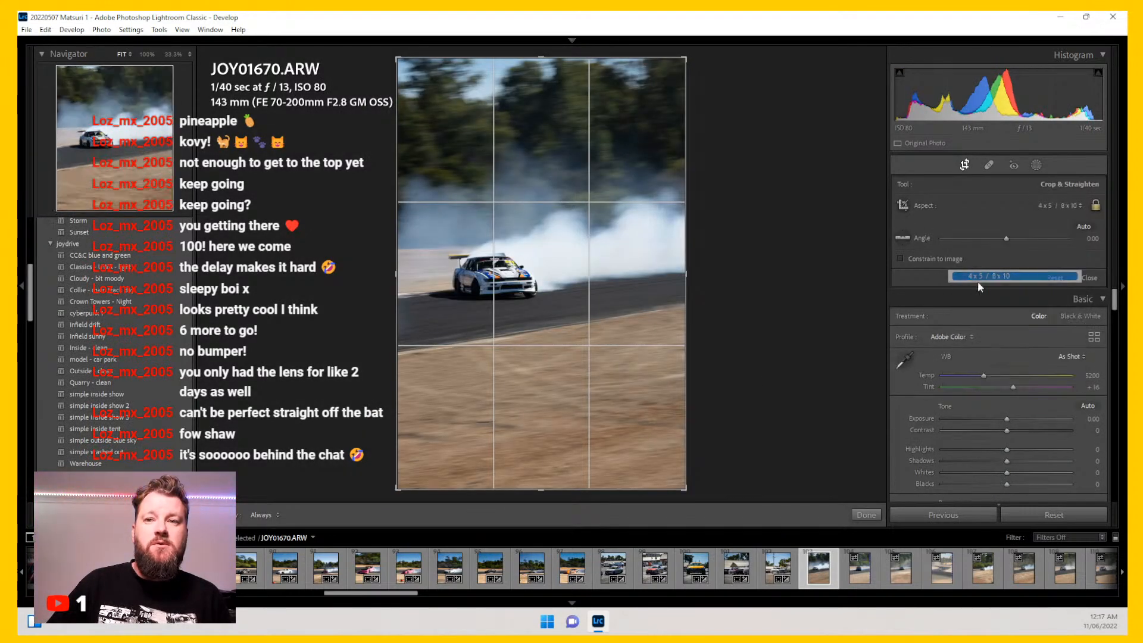
pyautogui.moveTo(669, 321); pyautogui.dragTo(669, 348)
pyautogui.moveTo(685, 453); pyautogui.dragTo(665, 459)
pyautogui.moveTo(630, 292); pyautogui.dragTo(634, 265)
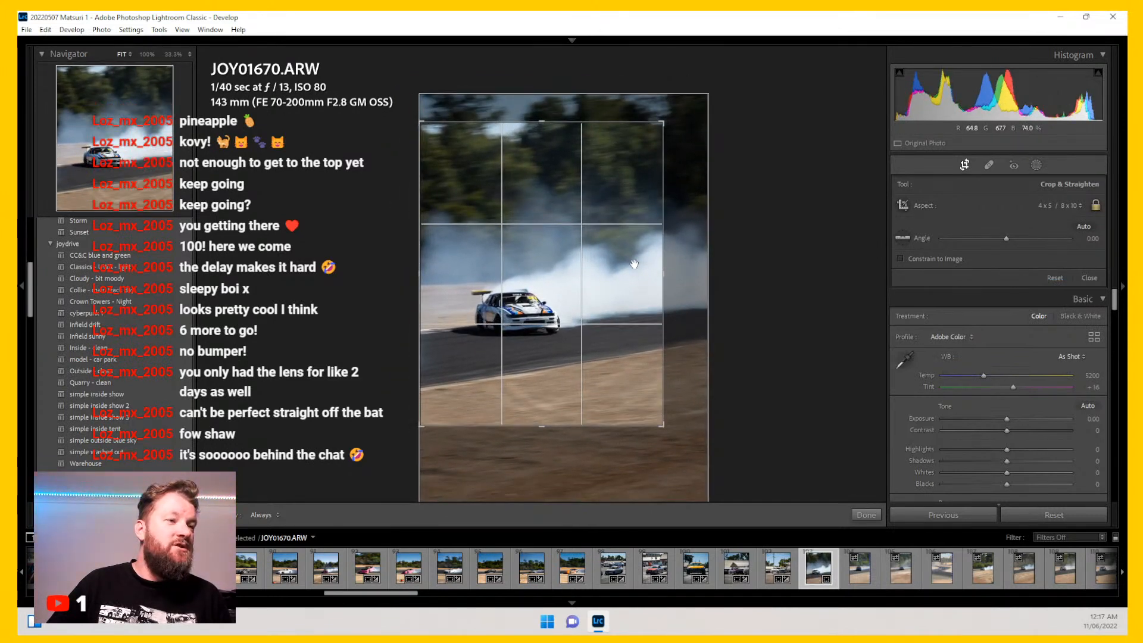
pyautogui.moveTo(666, 425); pyautogui.dragTo(689, 432)
pyautogui.moveTo(617, 284)
pyautogui.mouseDown()
pyautogui.moveTo(596, 300)
pyautogui.moveTo(621, 301)
pyautogui.mouseUp()
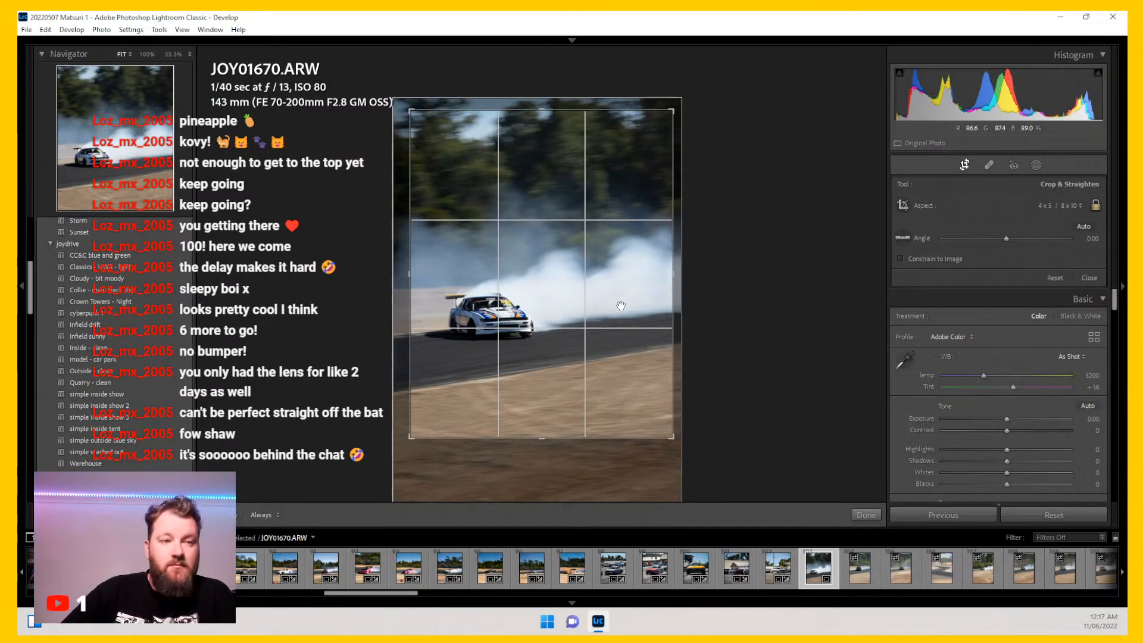
pyautogui.press('Return')
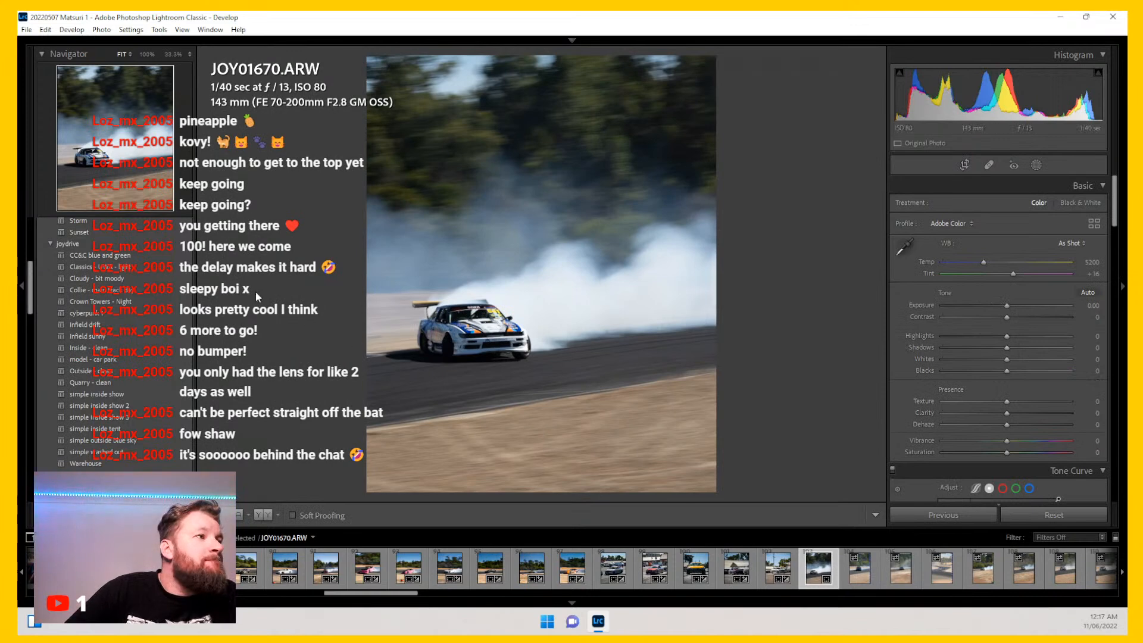
# Step: Apply the Collie - main track day preset to JOY01670 and inspect the car at 100% zoom
pyautogui.click(167, 291)
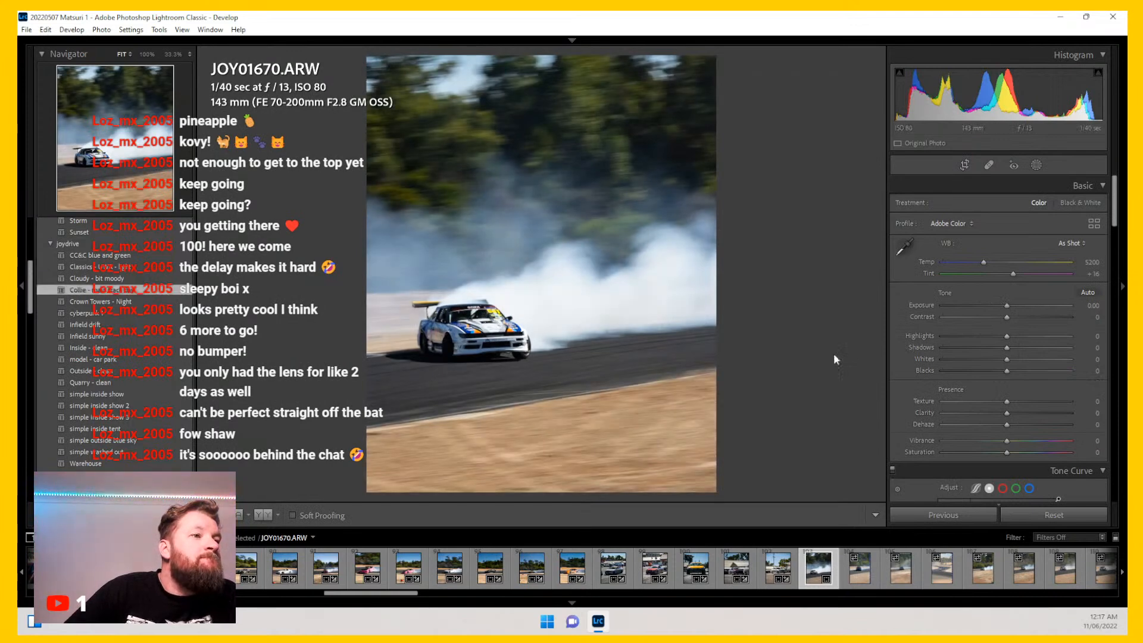
pyautogui.click(474, 320)
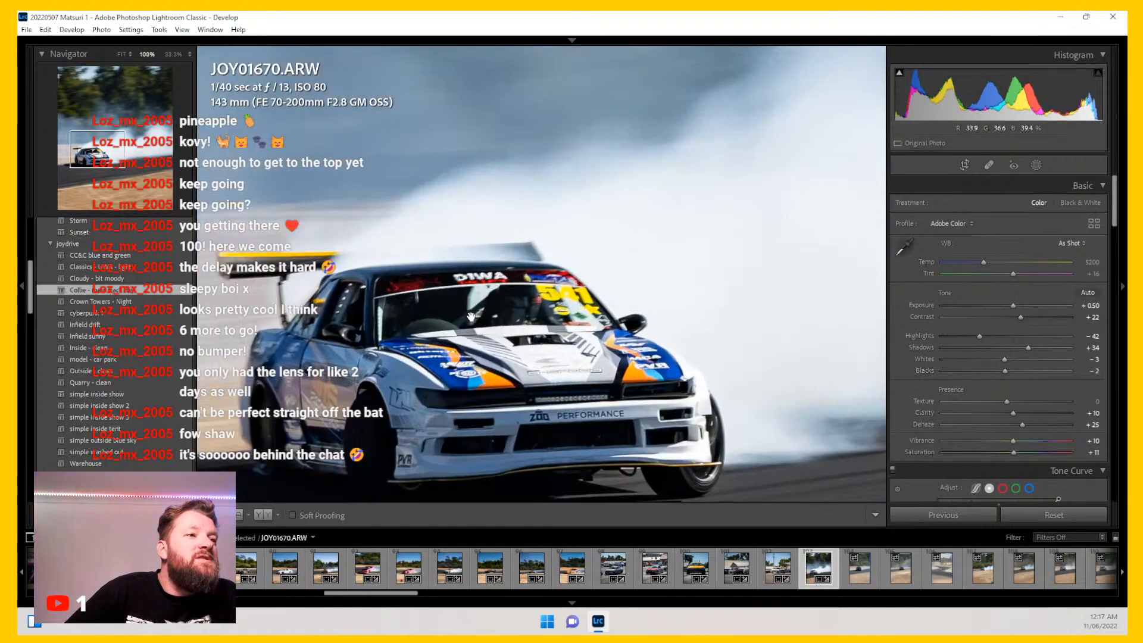
pyautogui.moveTo(480, 355); pyautogui.dragTo(498, 286)
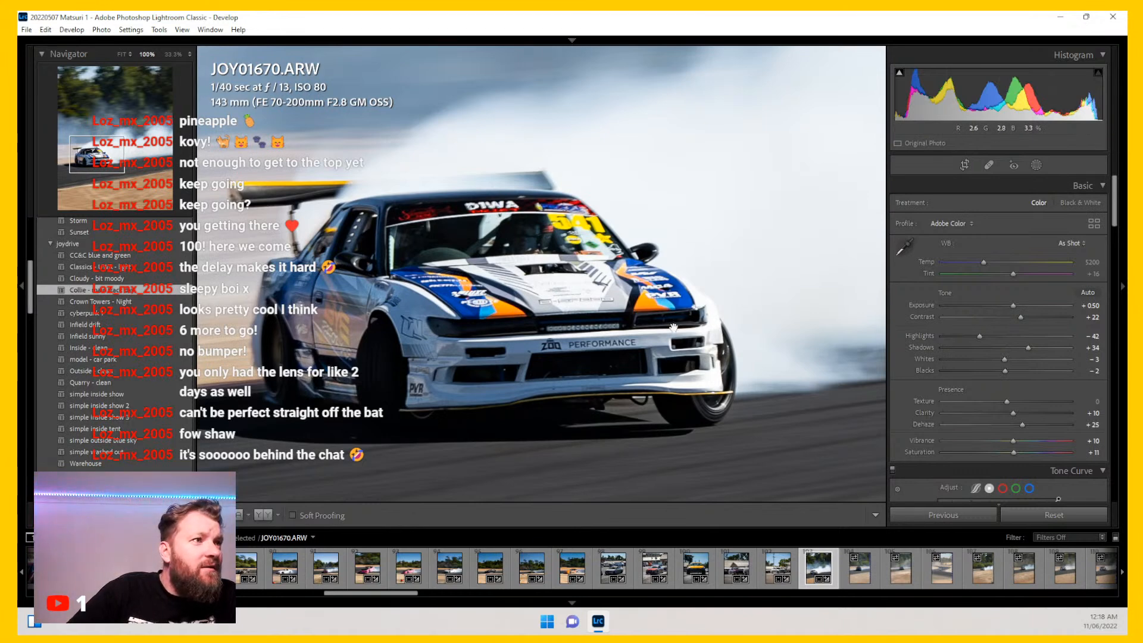
pyautogui.click(624, 364)
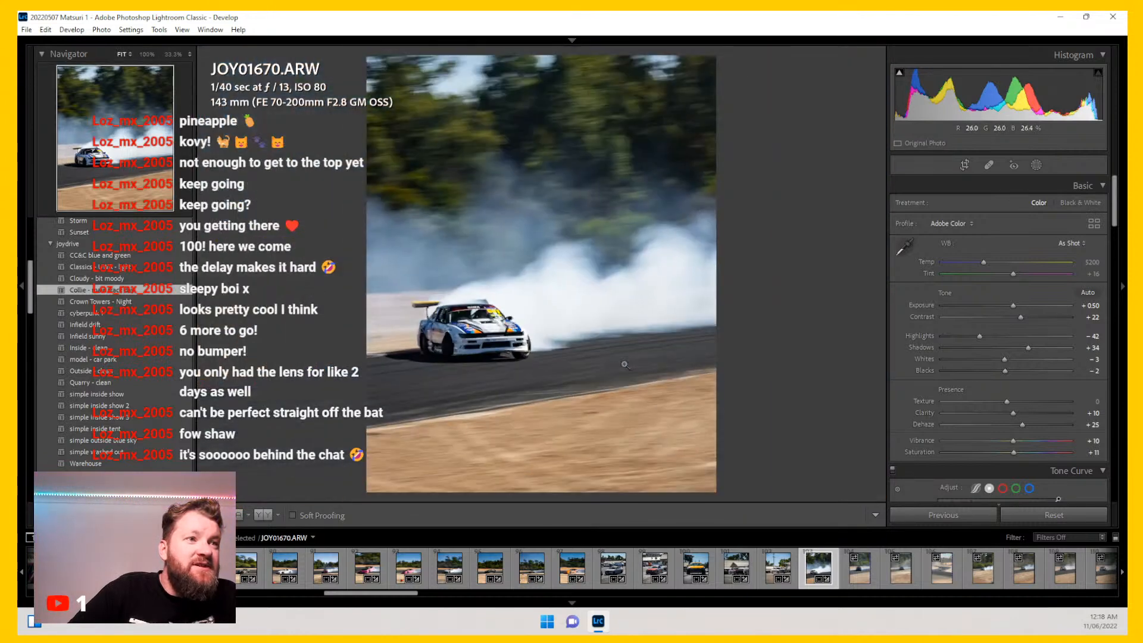
# Step: Shift JOY01670's crop framing slightly
pyautogui.click(961, 166)
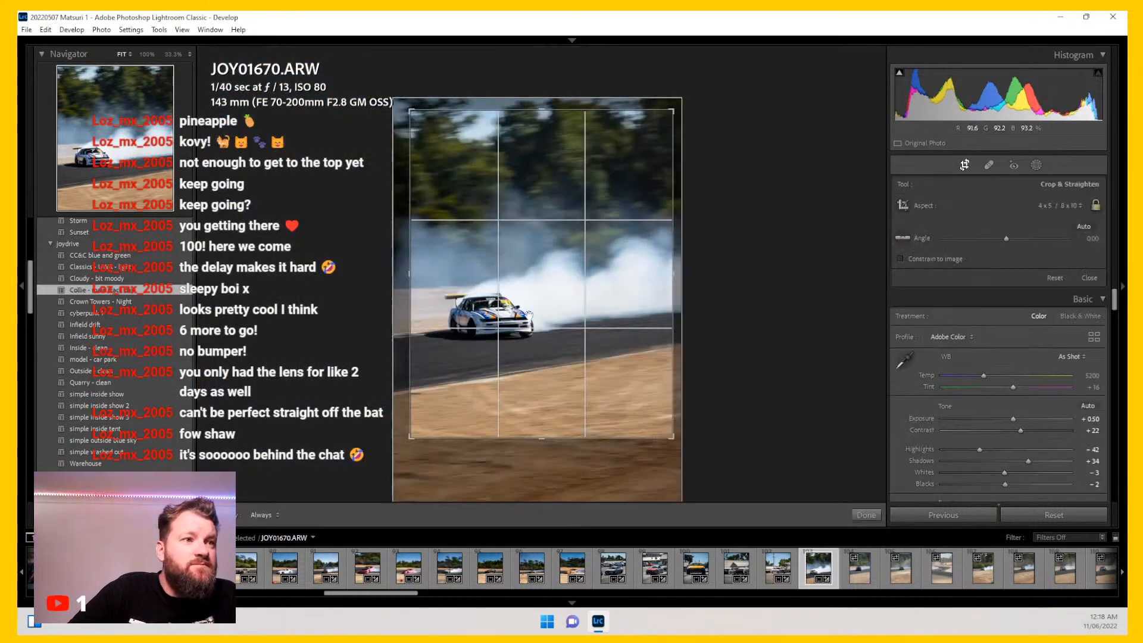
pyautogui.moveTo(522, 306); pyautogui.dragTo(520, 307)
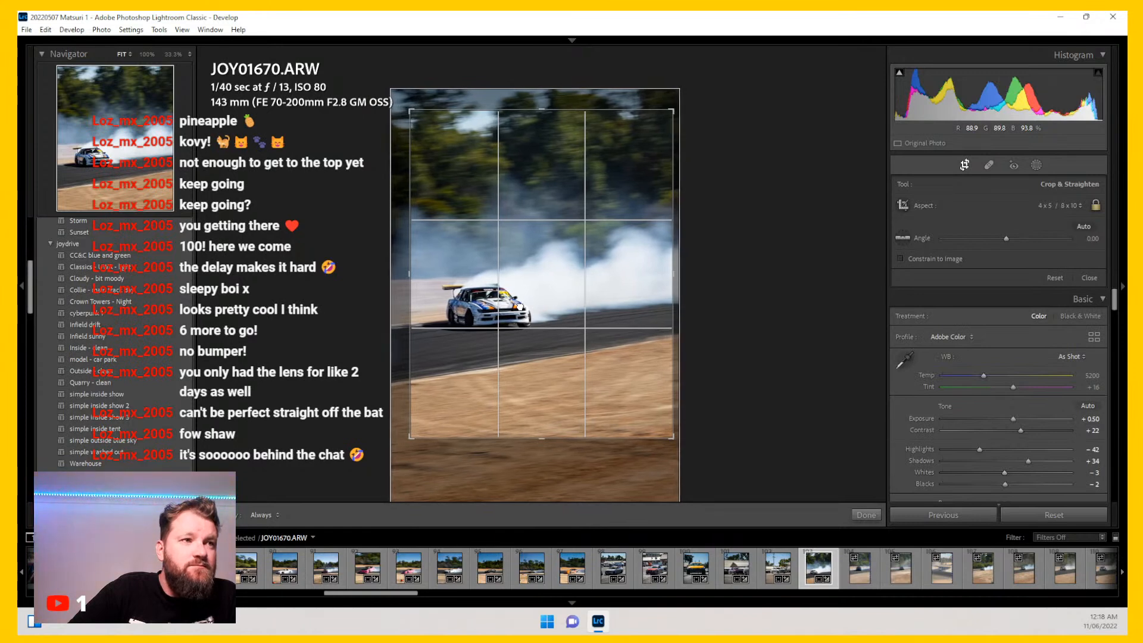
pyautogui.press('Return')
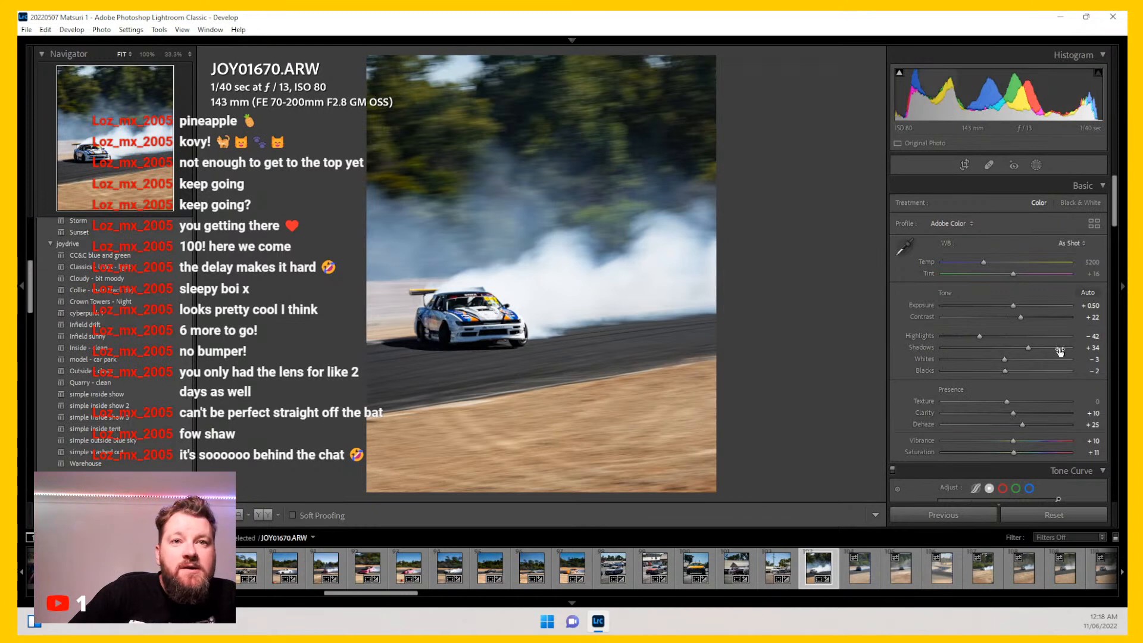
# Step: Add a Select Subject mask on the drifting car with Shadows 24, Clarity 12, Dehaze 5 and Sharpness 6, then close masking
pyautogui.click(1033, 166)
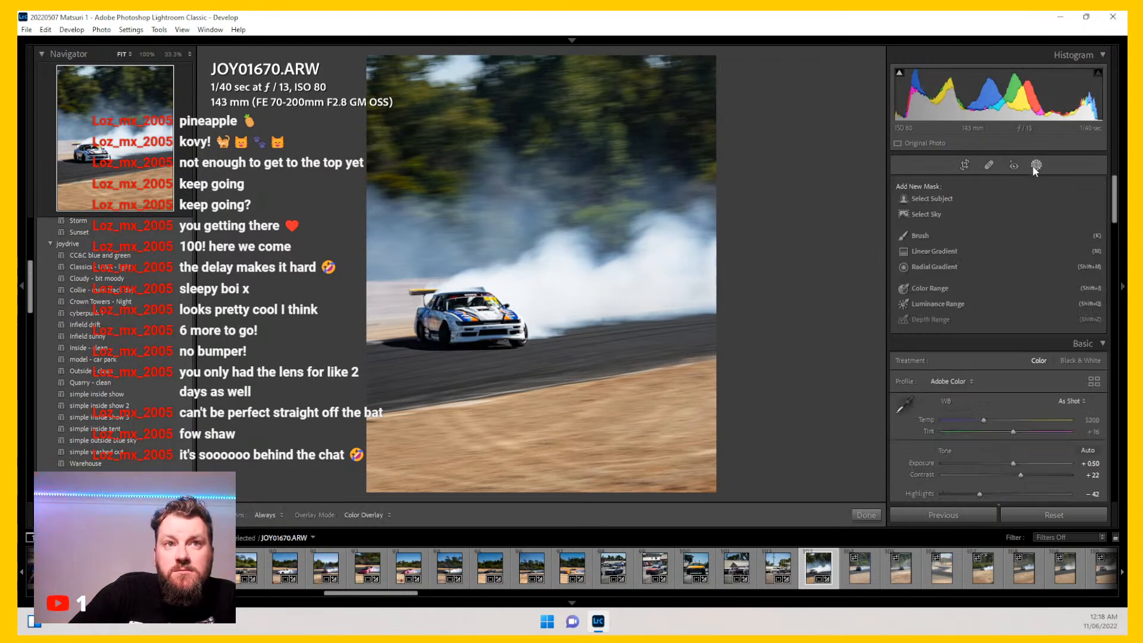
pyautogui.click(936, 198)
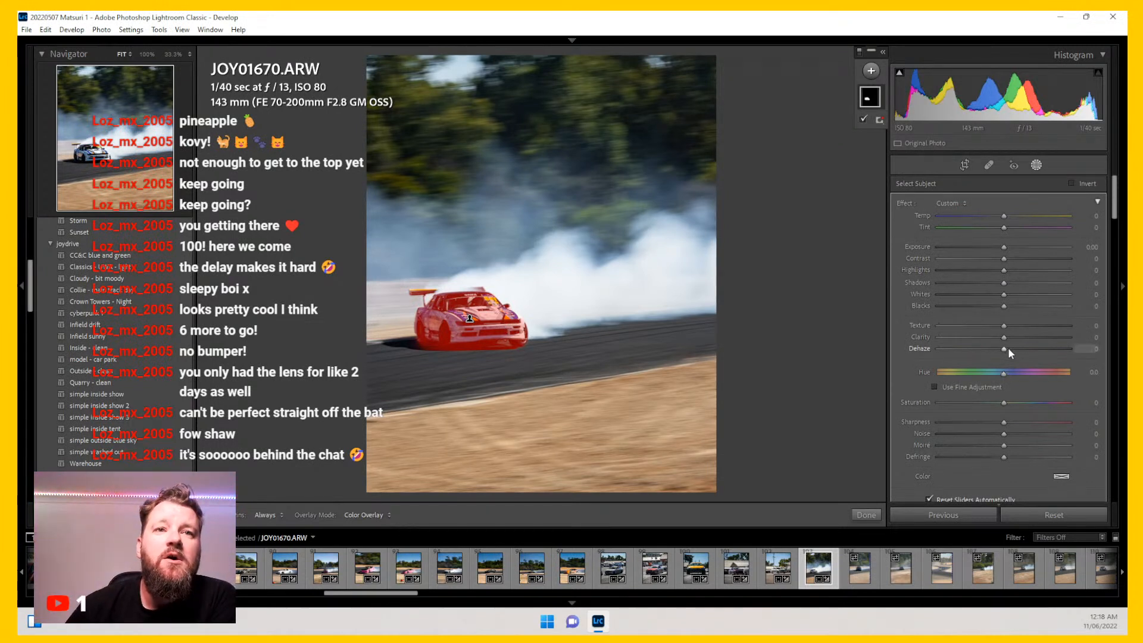
pyautogui.press('o')
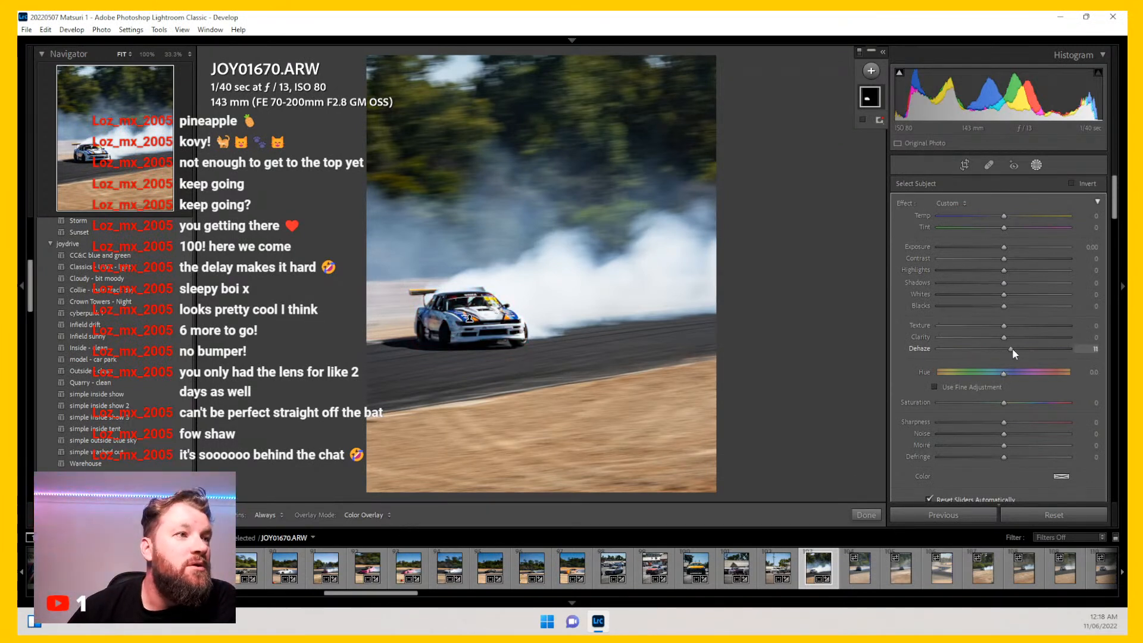
pyautogui.moveTo(1012, 349); pyautogui.dragTo(1002, 350)
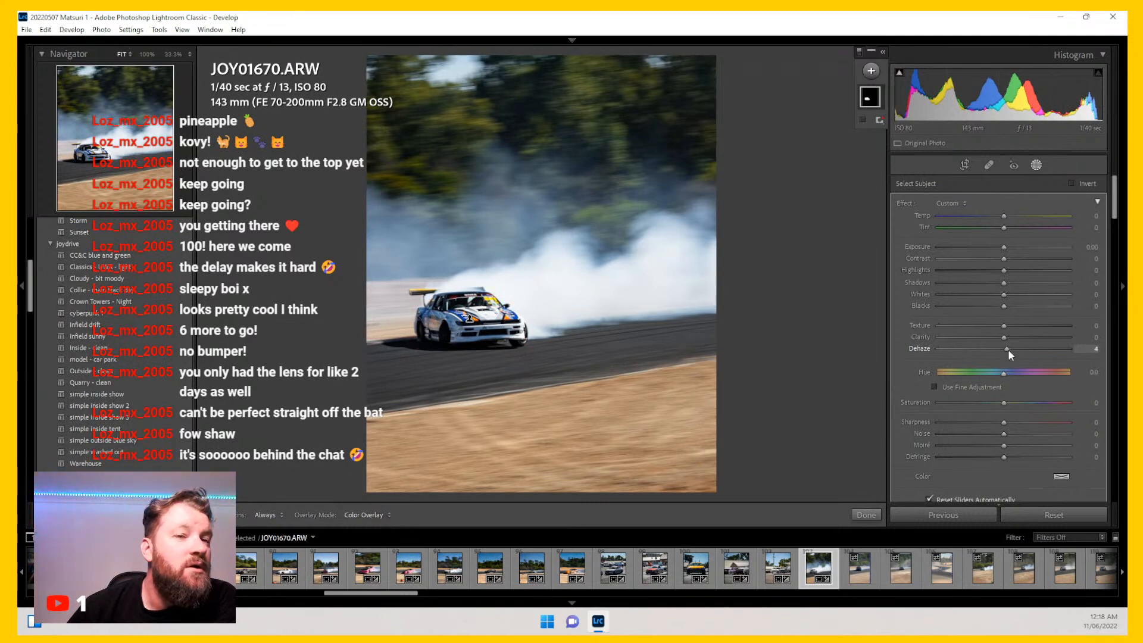
pyautogui.moveTo(1004, 282); pyautogui.dragTo(1015, 283)
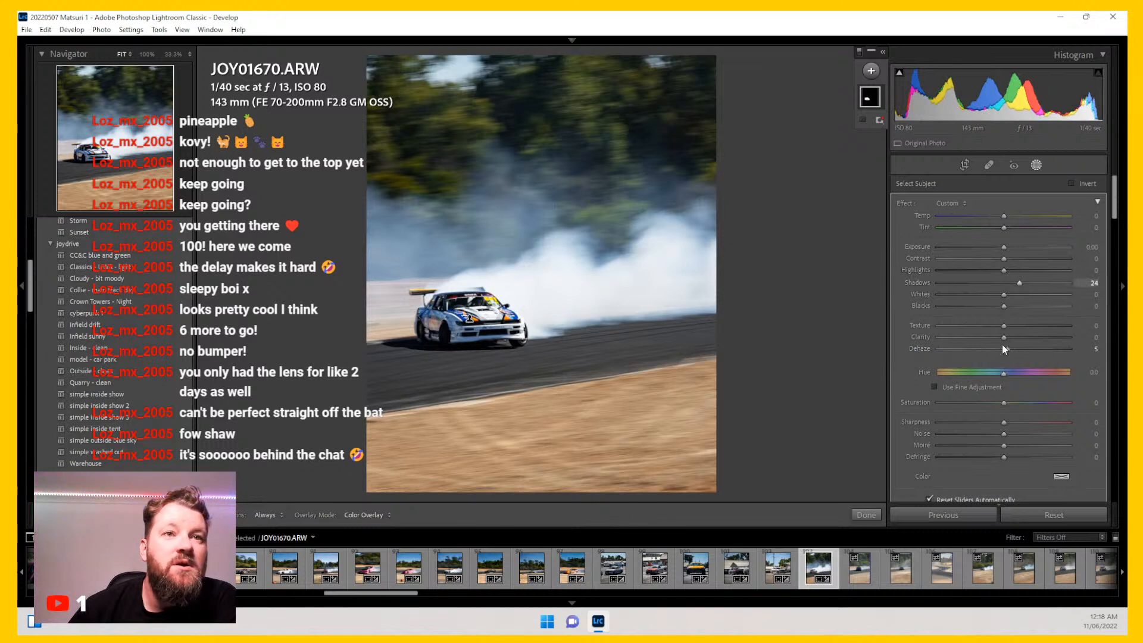
pyautogui.moveTo(1003, 337); pyautogui.dragTo(1006, 337)
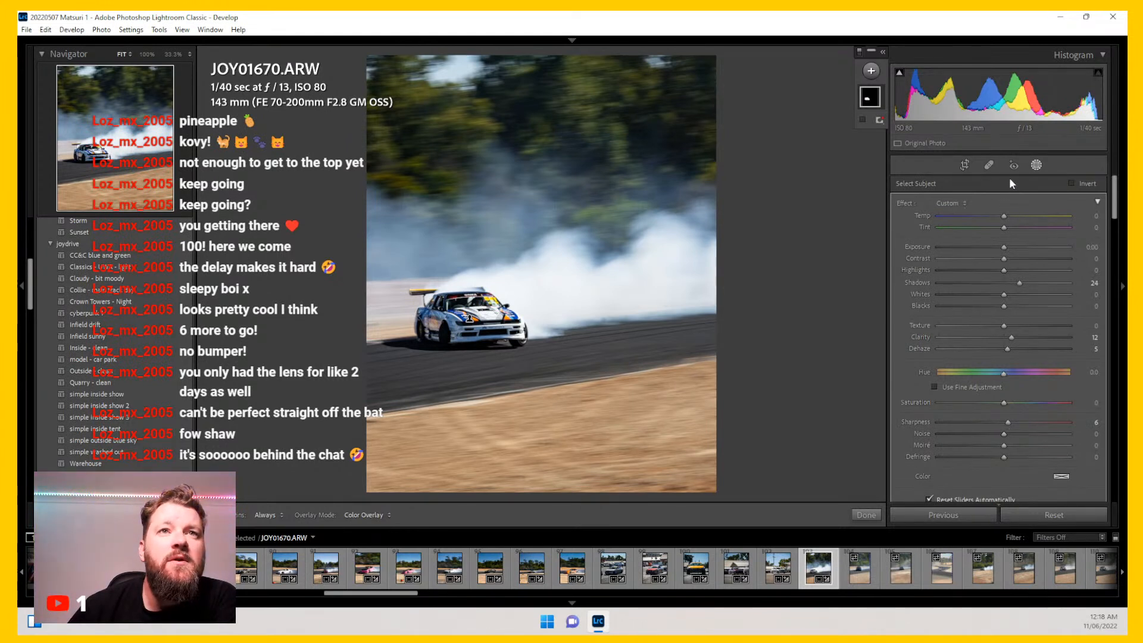
pyautogui.click(1034, 166)
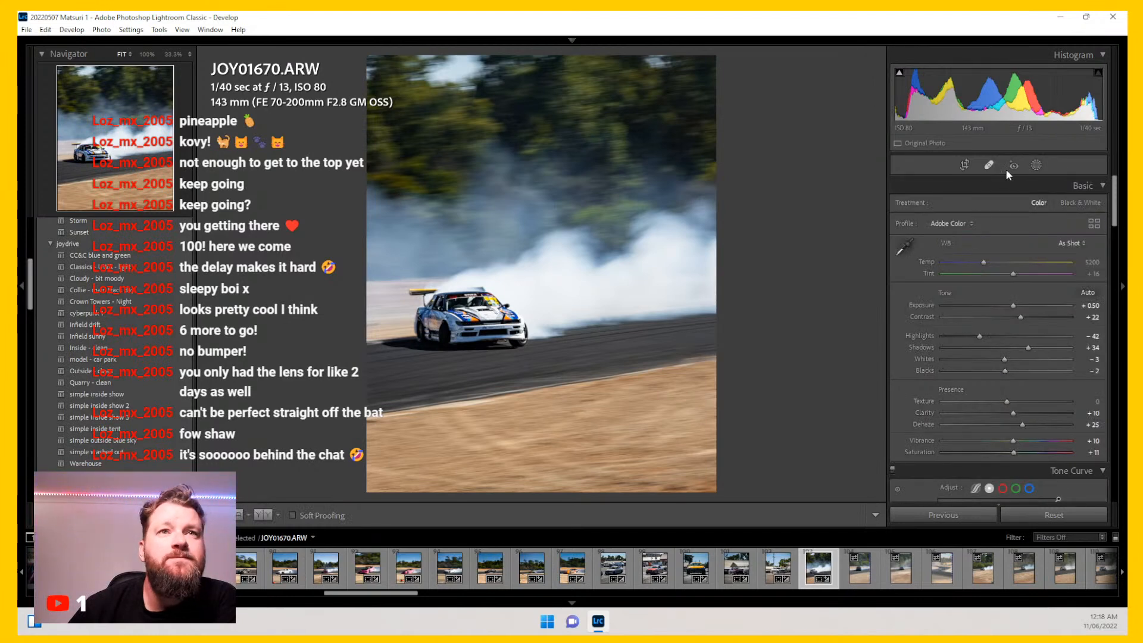
# Step: Add a brush mask with the Lights - more intense effect and paint over the smoke near the photo's right edge
pyautogui.click(1036, 166)
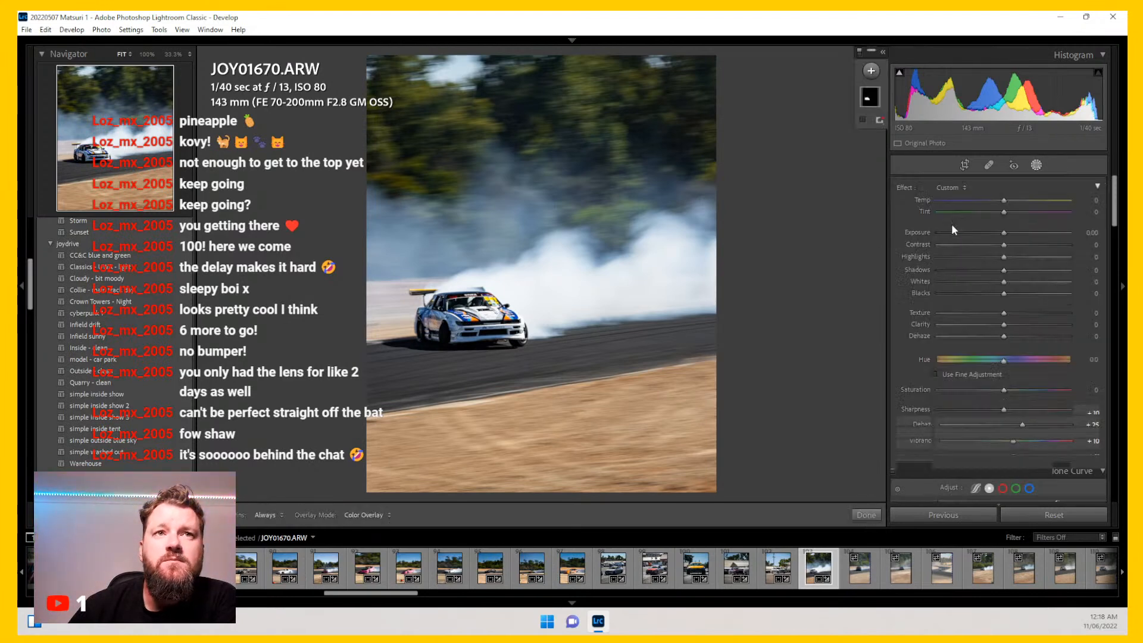
pyautogui.click(1037, 166)
pyautogui.click(1037, 166)
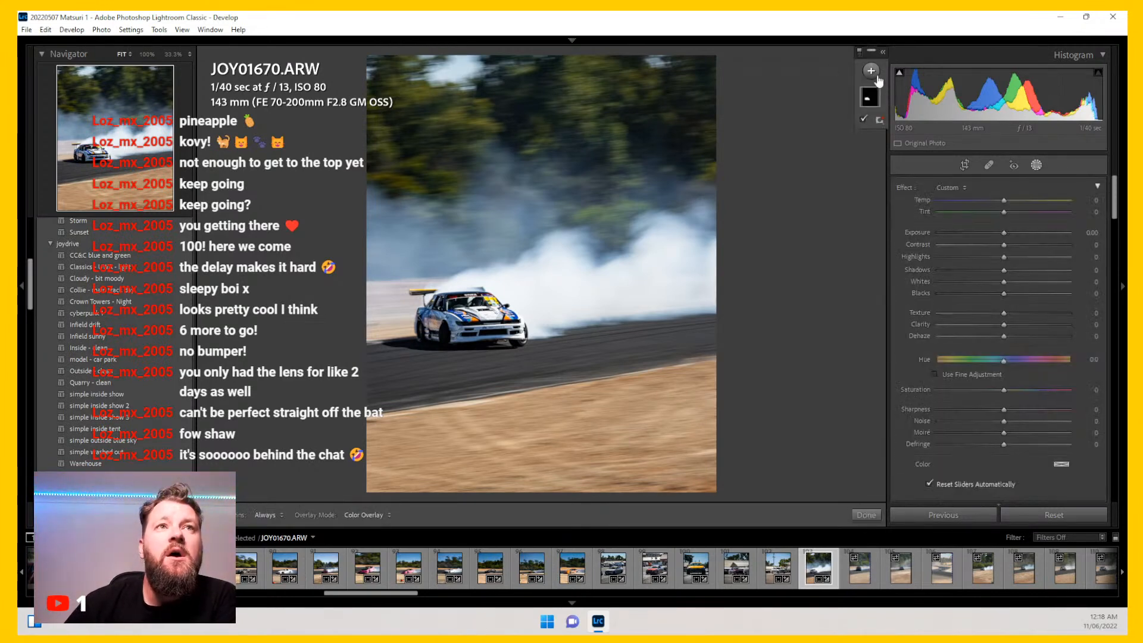
pyautogui.click(871, 71)
pyautogui.click(886, 127)
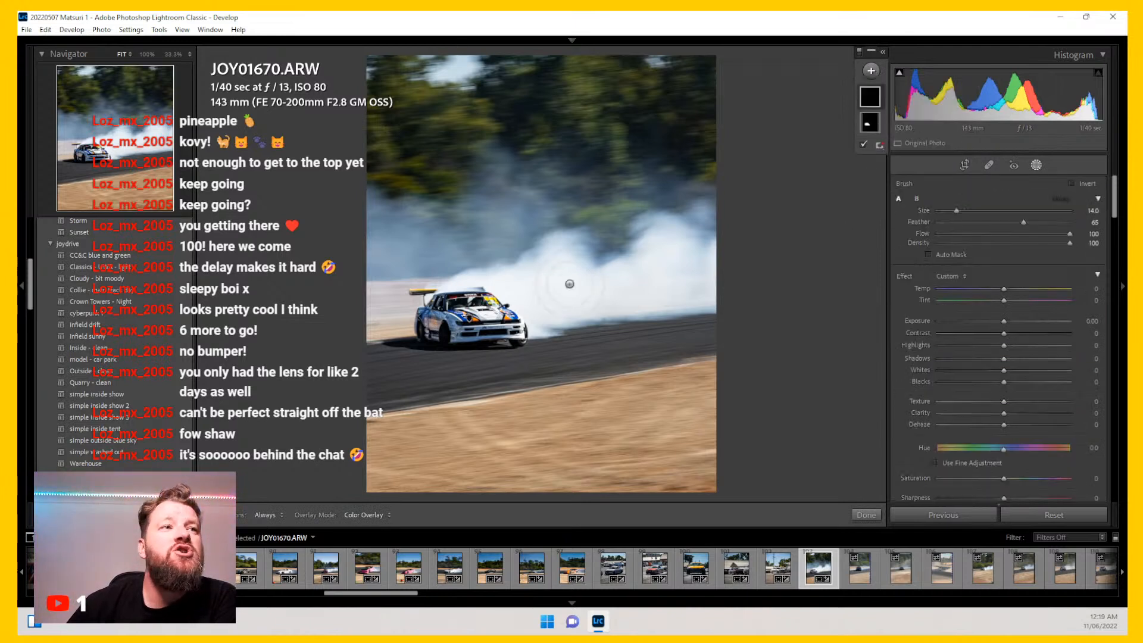
pyautogui.scroll(4, 685, 282)
pyautogui.keyDown('shift'); pyautogui.scroll(-4, 686, 273); pyautogui.keyUp('shift')
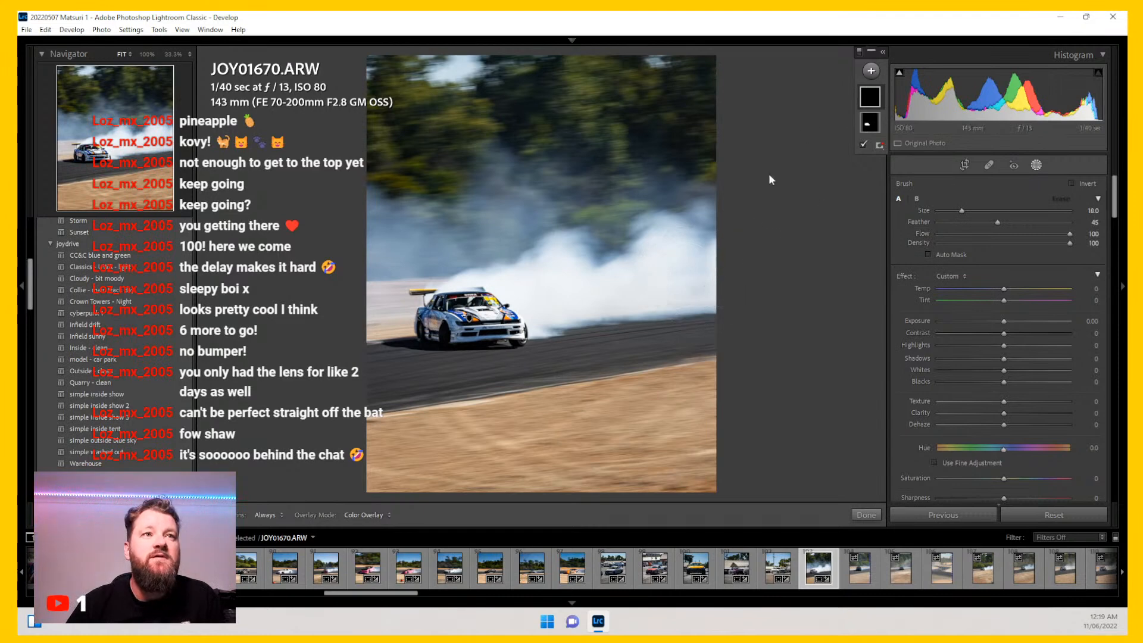
pyautogui.click(946, 275)
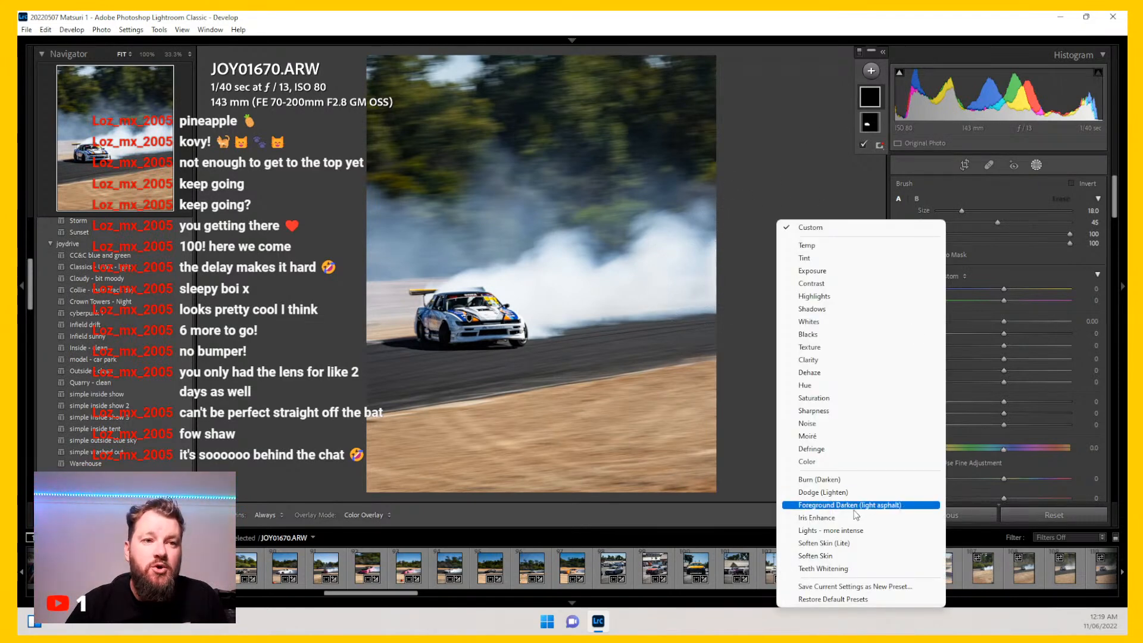
pyautogui.click(849, 530)
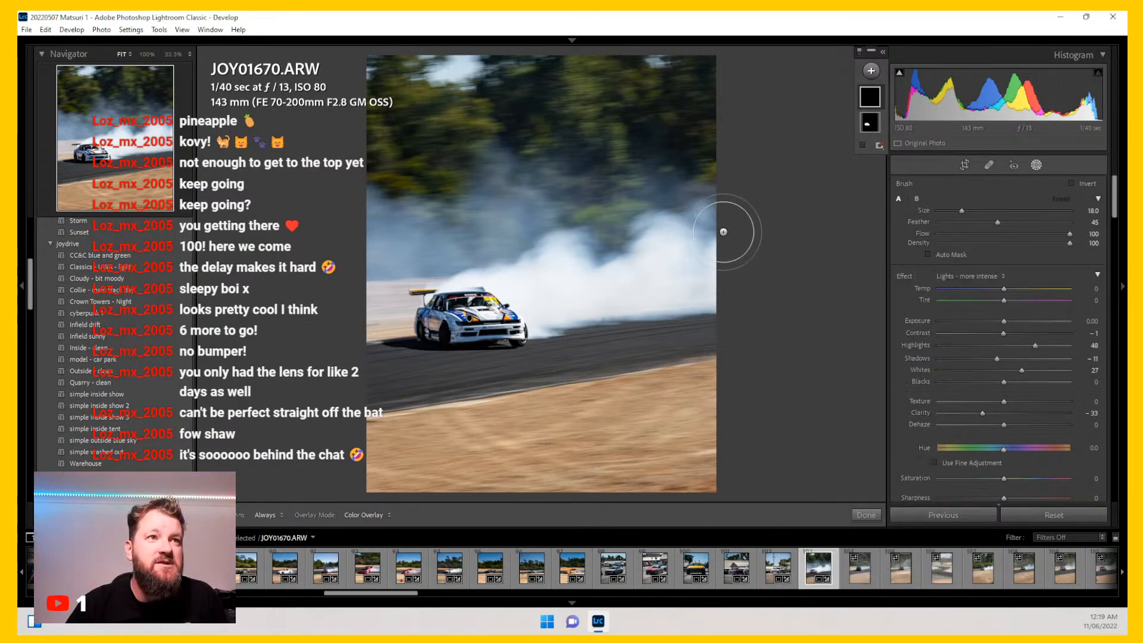
pyautogui.moveTo(692, 228)
pyautogui.mouseDown()
pyautogui.moveTo(667, 244)
pyautogui.moveTo(675, 286)
pyautogui.moveTo(567, 292)
pyautogui.moveTo(566, 257)
pyautogui.moveTo(522, 278)
pyautogui.moveTo(552, 309)
pyautogui.moveTo(721, 276)
pyautogui.moveTo(541, 307)
pyautogui.moveTo(546, 292)
pyautogui.moveTo(506, 277)
pyautogui.moveTo(463, 285)
pyautogui.moveTo(561, 257)
pyautogui.moveTo(666, 253)
pyautogui.moveTo(666, 225)
pyautogui.moveTo(714, 209)
pyautogui.moveTo(716, 278)
pyautogui.mouseUp()
# Step: Lower the brush mask's Highlights to 11 and close masking
pyautogui.scroll(-8, 541, 291)
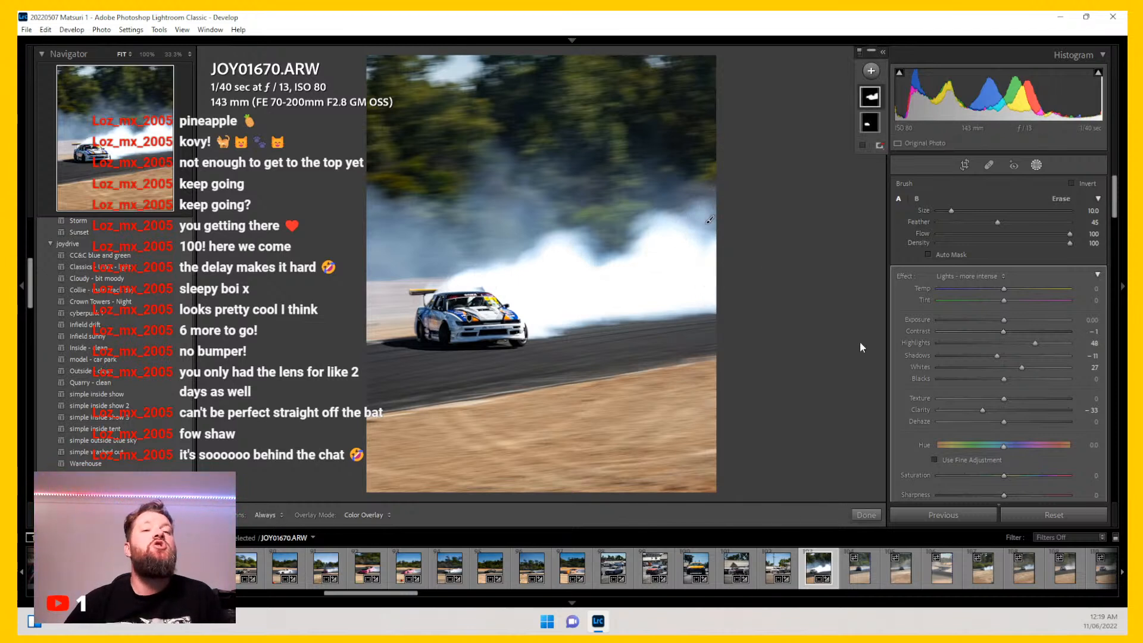
pyautogui.moveTo(1035, 343); pyautogui.dragTo(1012, 347)
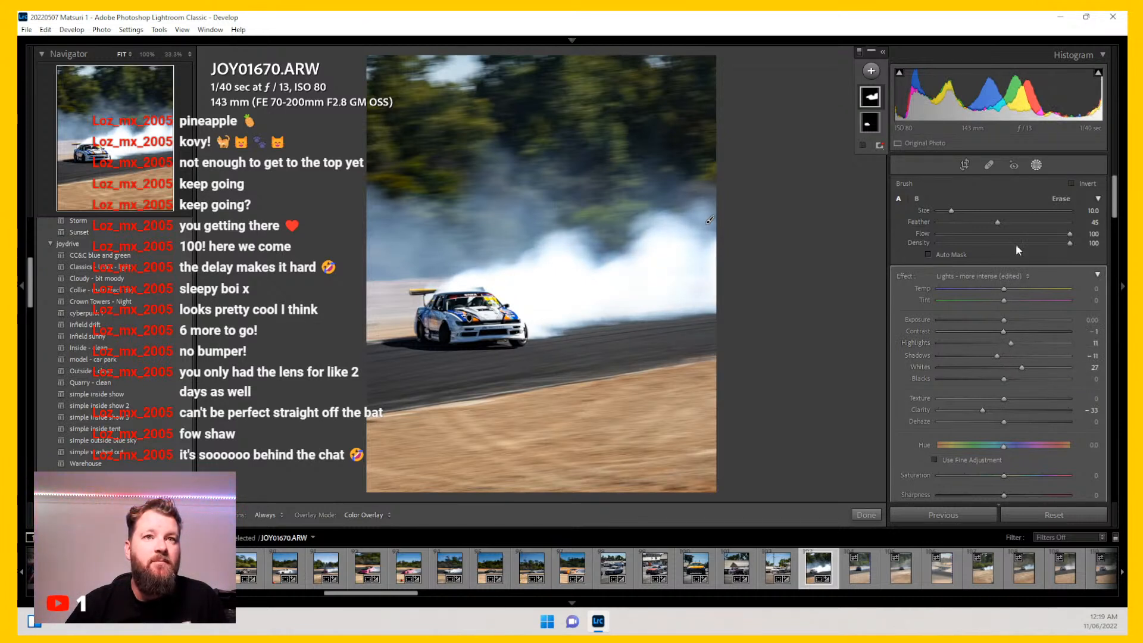
pyautogui.click(1036, 164)
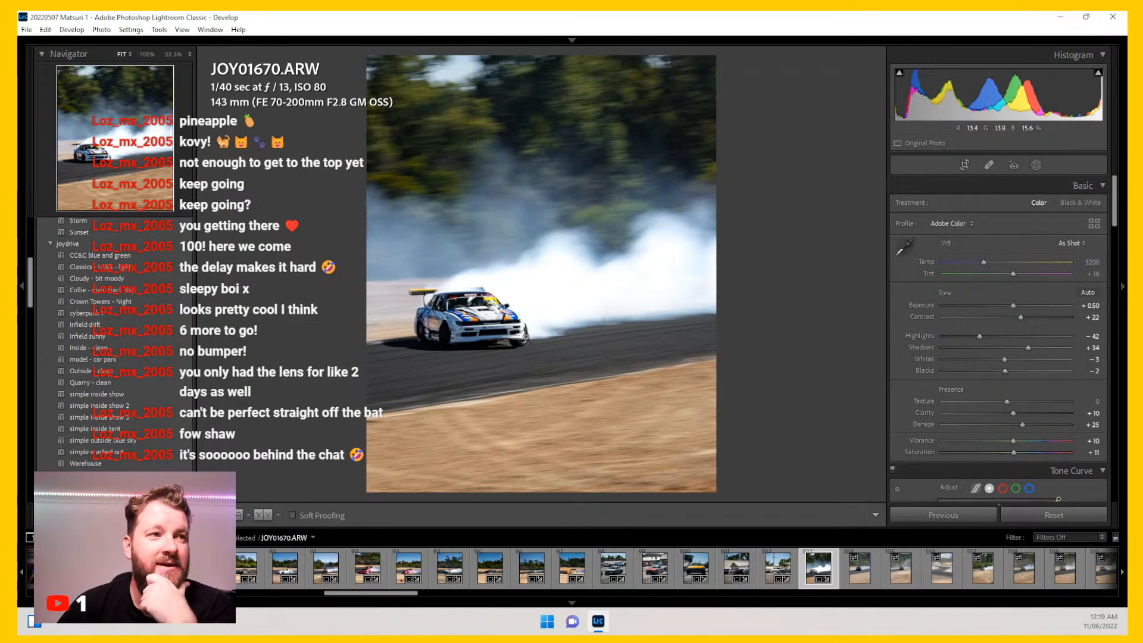
# Step: Tighten JOY01670's 4x5 crop closer around the drifting car and reposition it upward in the frame
pyautogui.click(458, 312)
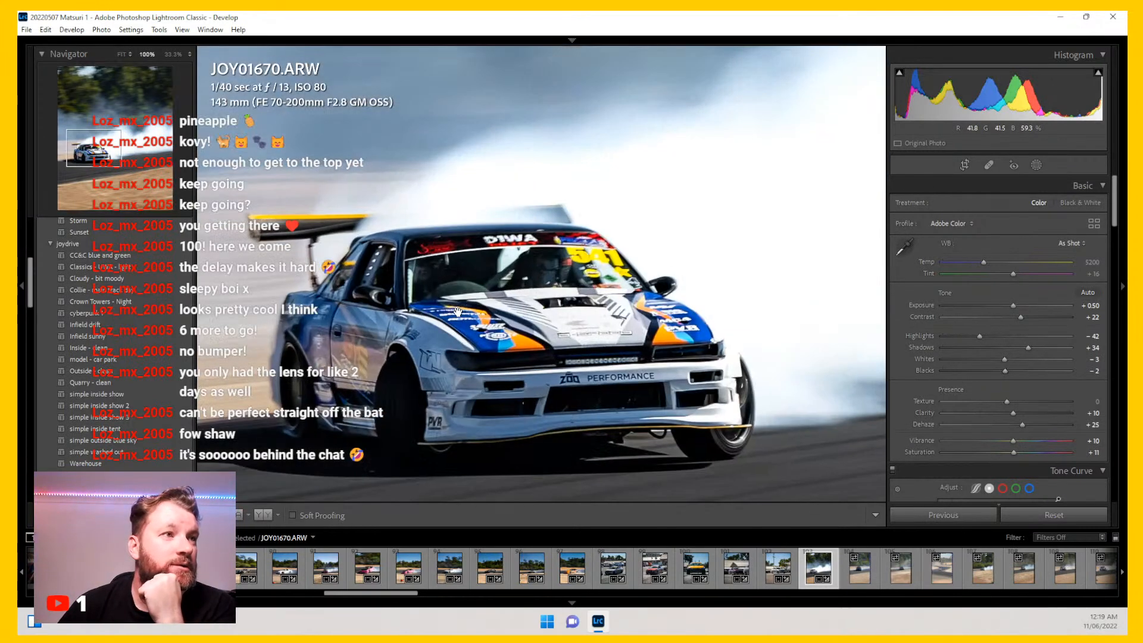
pyautogui.click(482, 335)
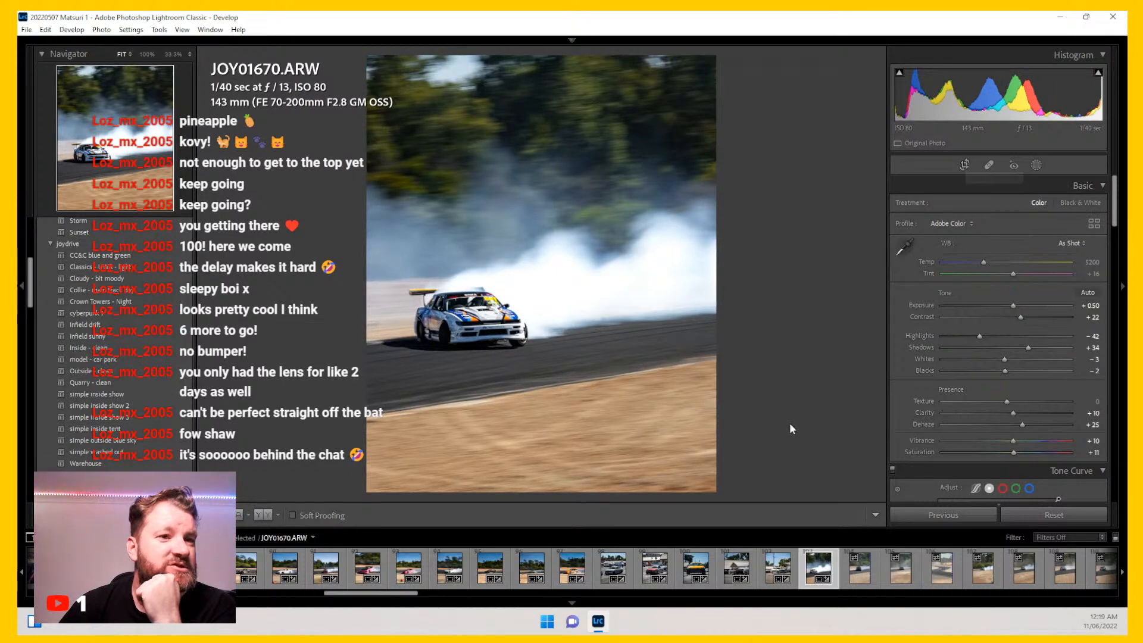
pyautogui.click(966, 166)
pyautogui.click(1064, 207)
pyautogui.click(1062, 206)
pyautogui.moveTo(674, 440); pyautogui.dragTo(606, 353)
pyautogui.moveTo(540, 272); pyautogui.dragTo(525, 169)
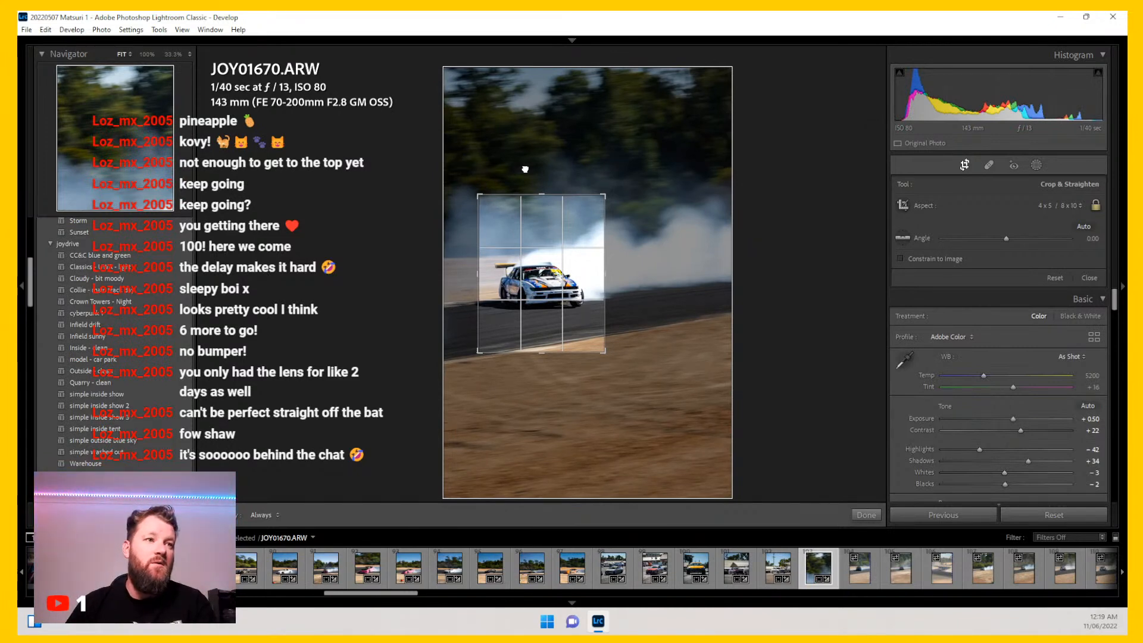
pyautogui.press('Return')
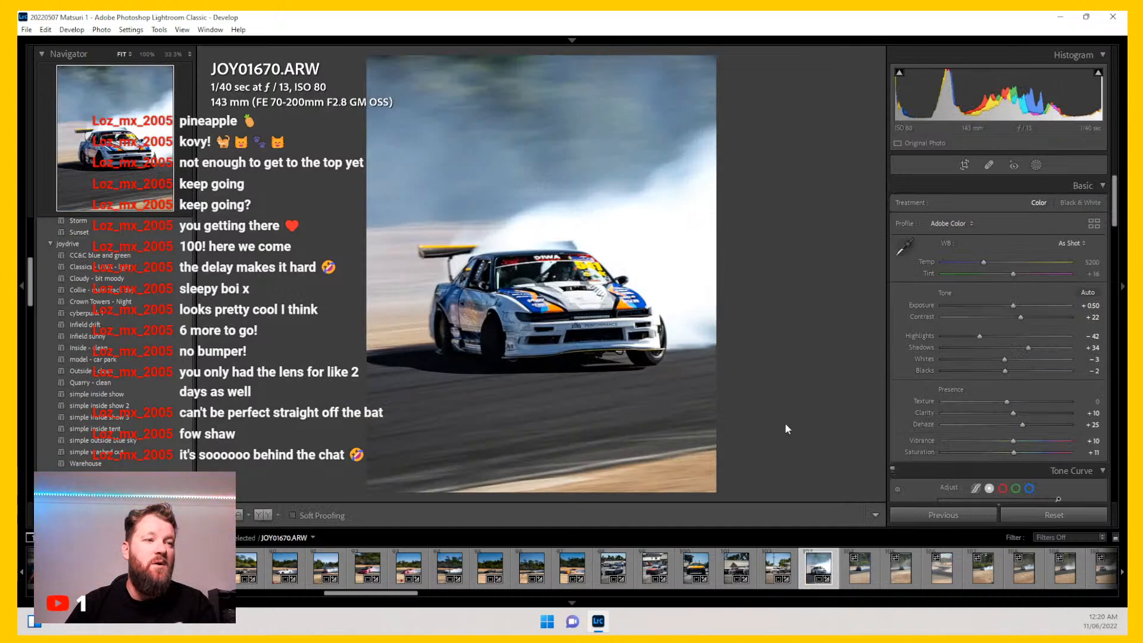
# Step: Toggle the crop tool on and off to compare the crop area with the cropped result
pyautogui.click(963, 166)
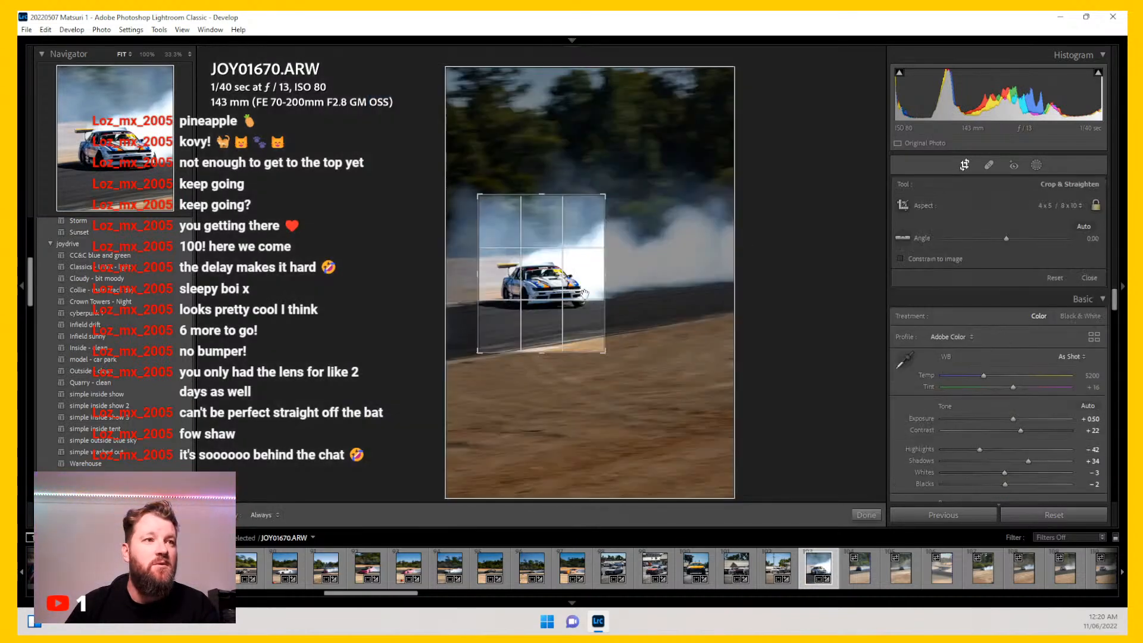
pyautogui.press('Return')
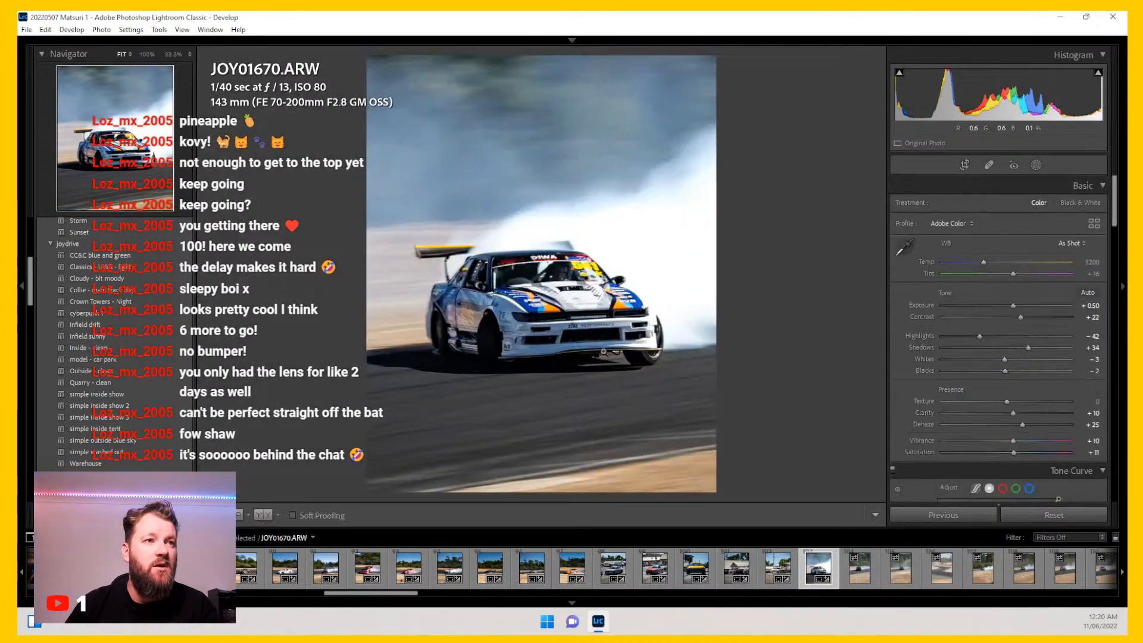
pyautogui.click(963, 164)
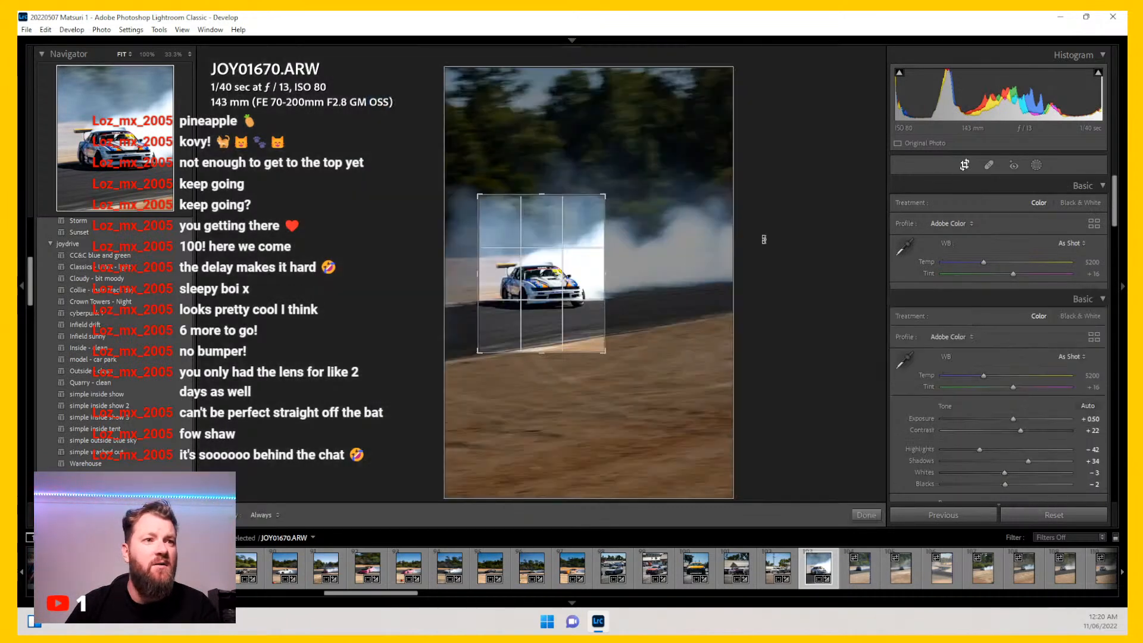
pyautogui.press('Return')
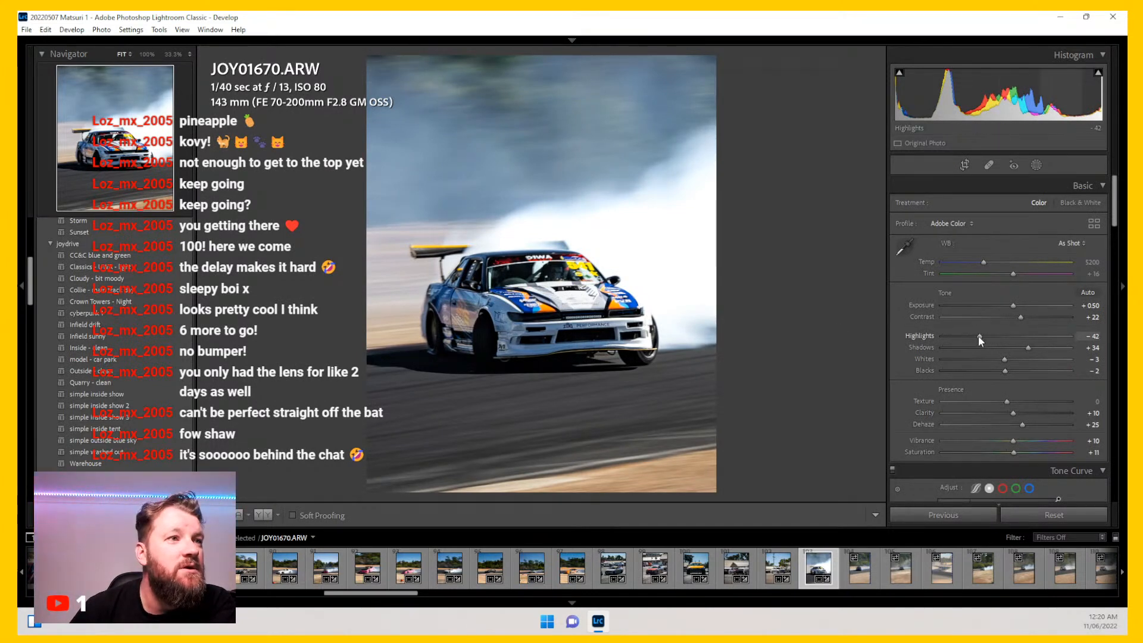
# Step: Raise Shadows to +67 and lower Blacks to -19
pyautogui.moveTo(1033, 350); pyautogui.dragTo(996, 370)
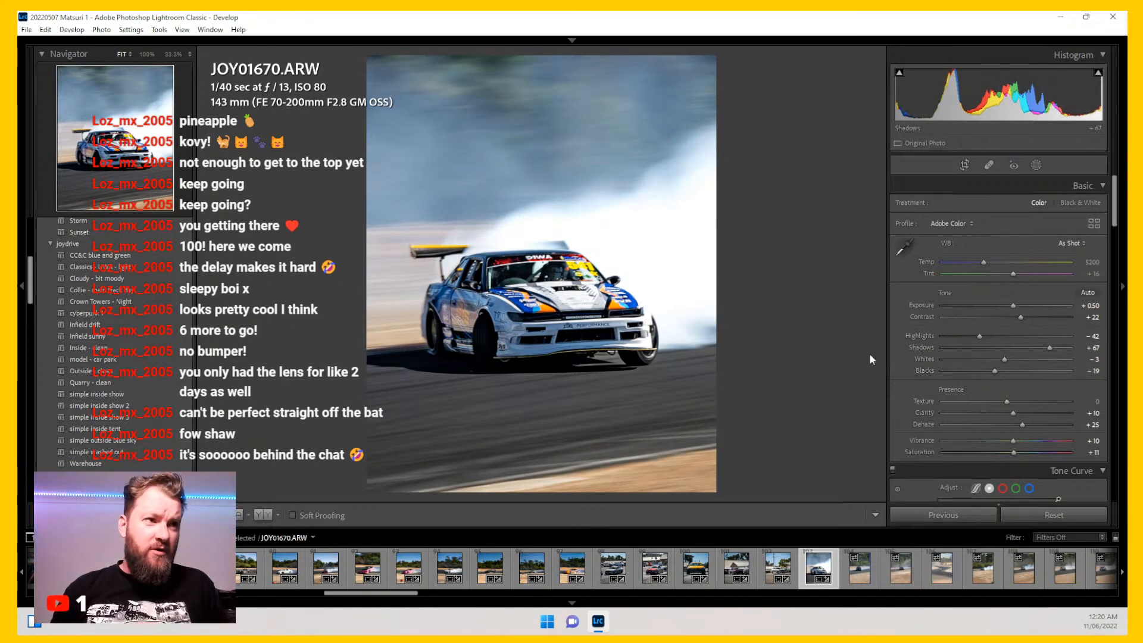
# Step: Reopen the crop, nudge the frame slightly and cycle through the crop guide overlays before committing
pyautogui.click(964, 165)
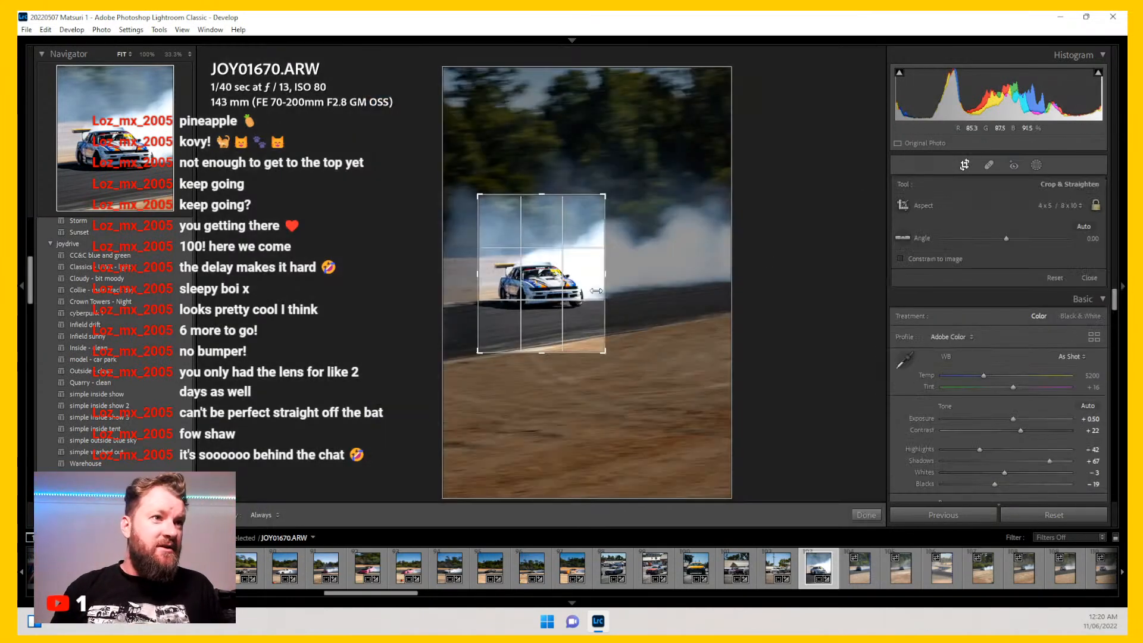
pyautogui.moveTo(587, 285); pyautogui.dragTo(589, 286)
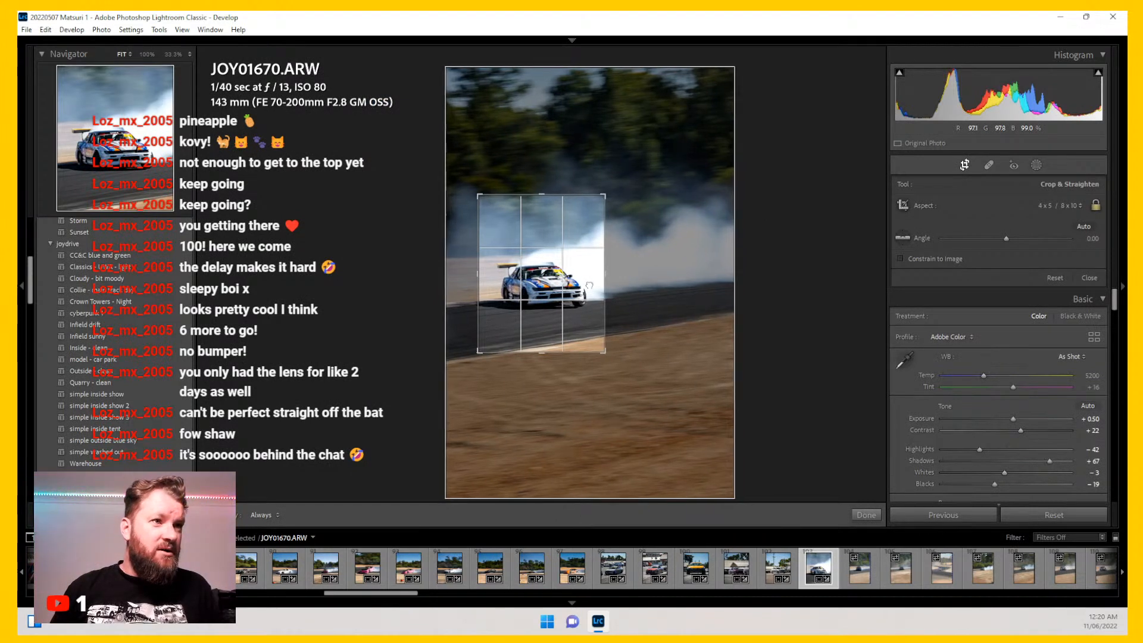
pyautogui.press('o')
pyautogui.press('o')
pyautogui.press('o')
pyautogui.press('o')
pyautogui.press('o')
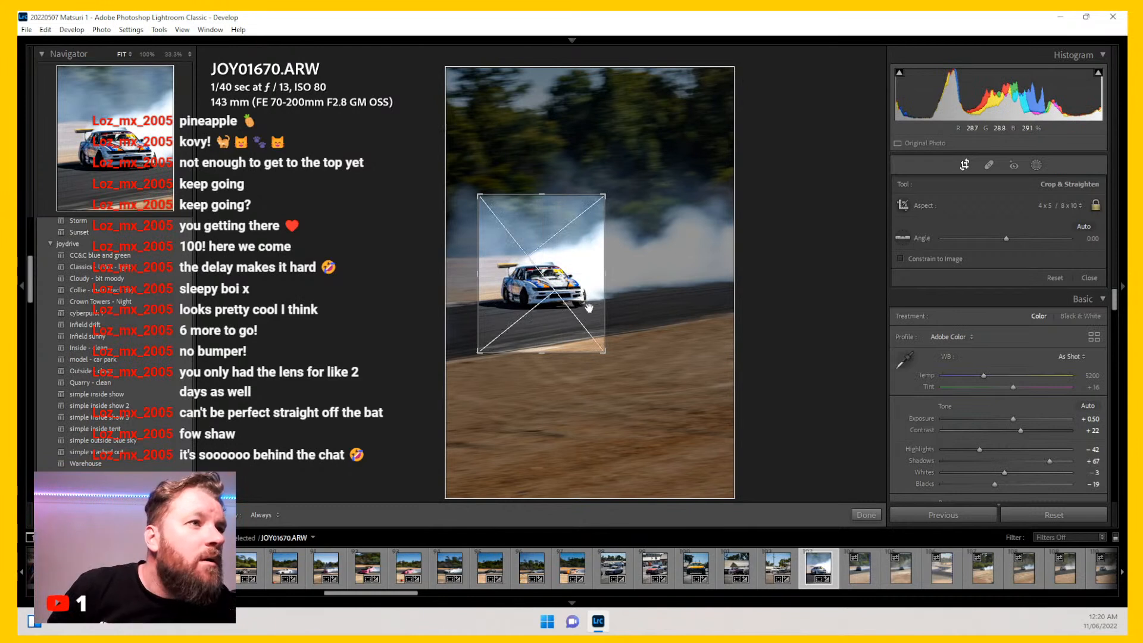
pyautogui.press('o')
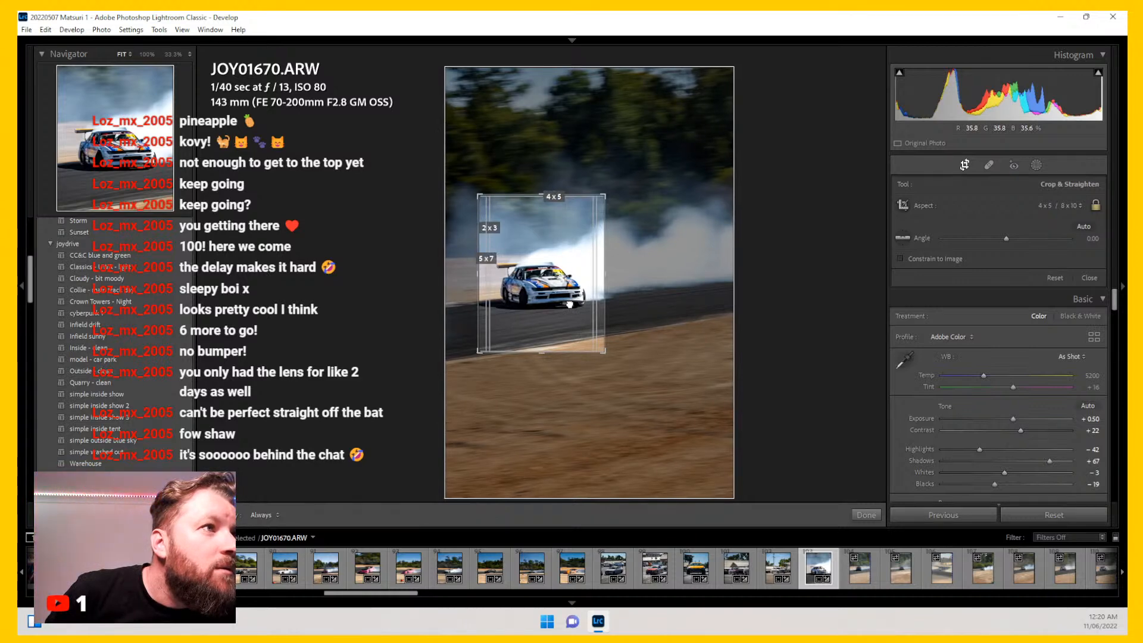
pyautogui.press('Return')
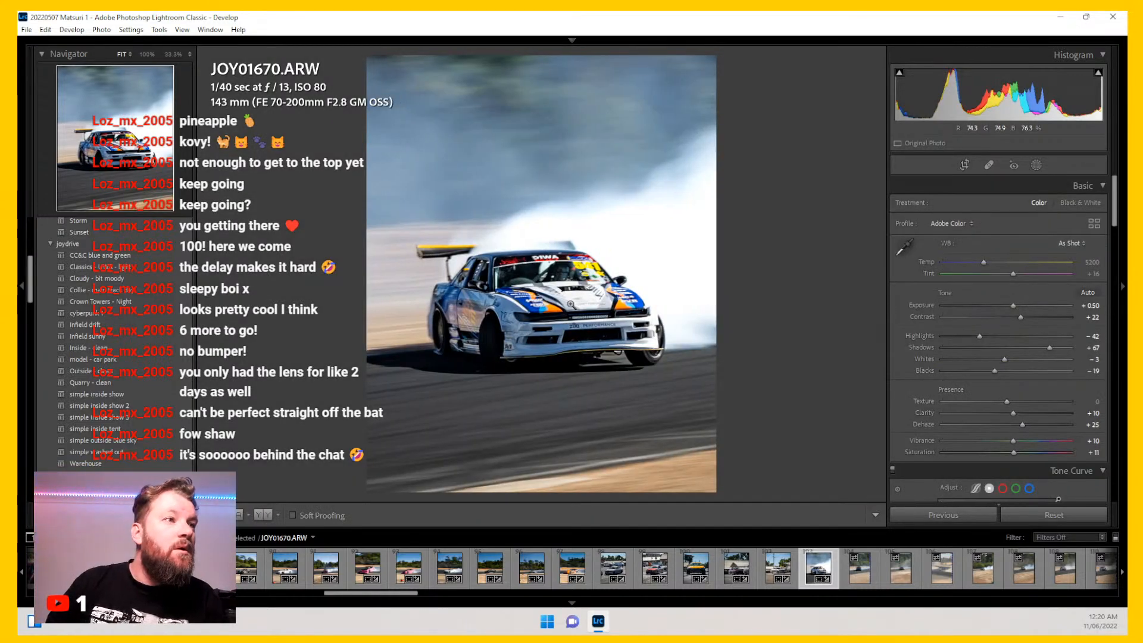